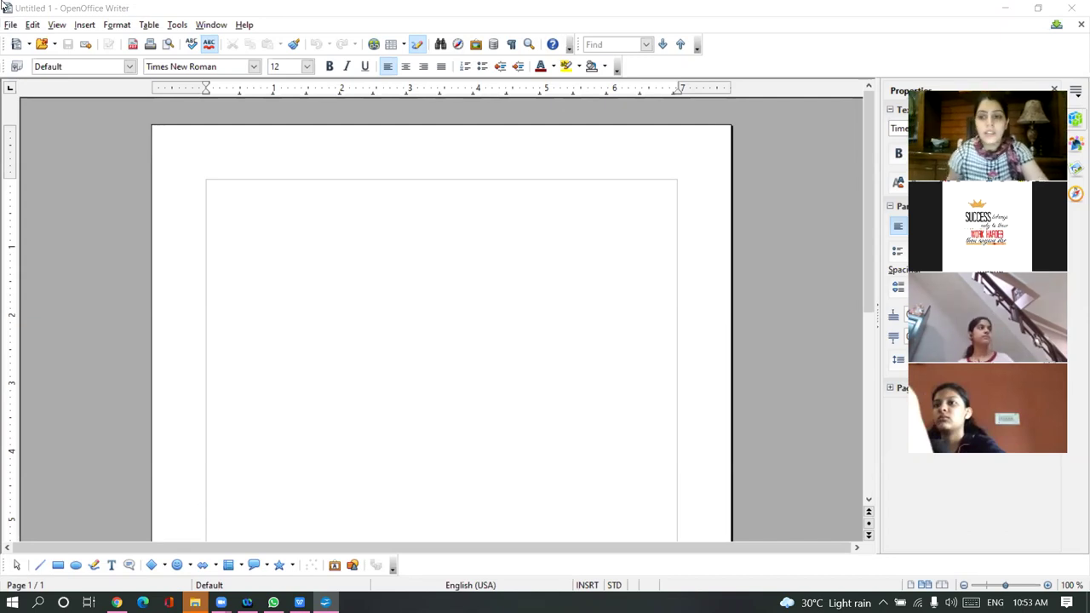
# Open the existing document CLASS IX Lec from the CH-7 folder
pyautogui.click(11, 26)
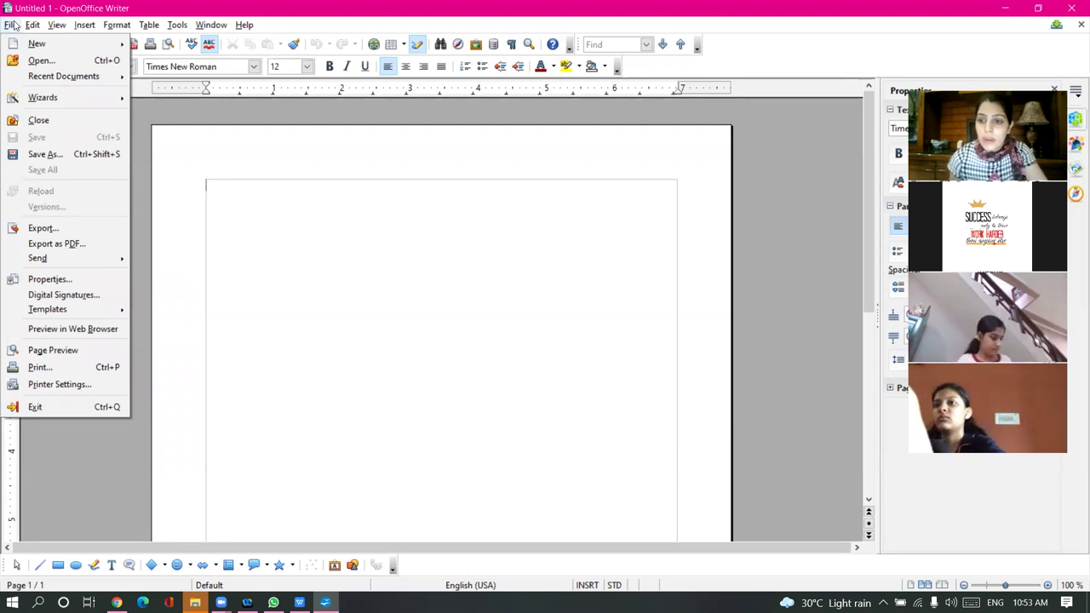
pyautogui.click(612, 111)
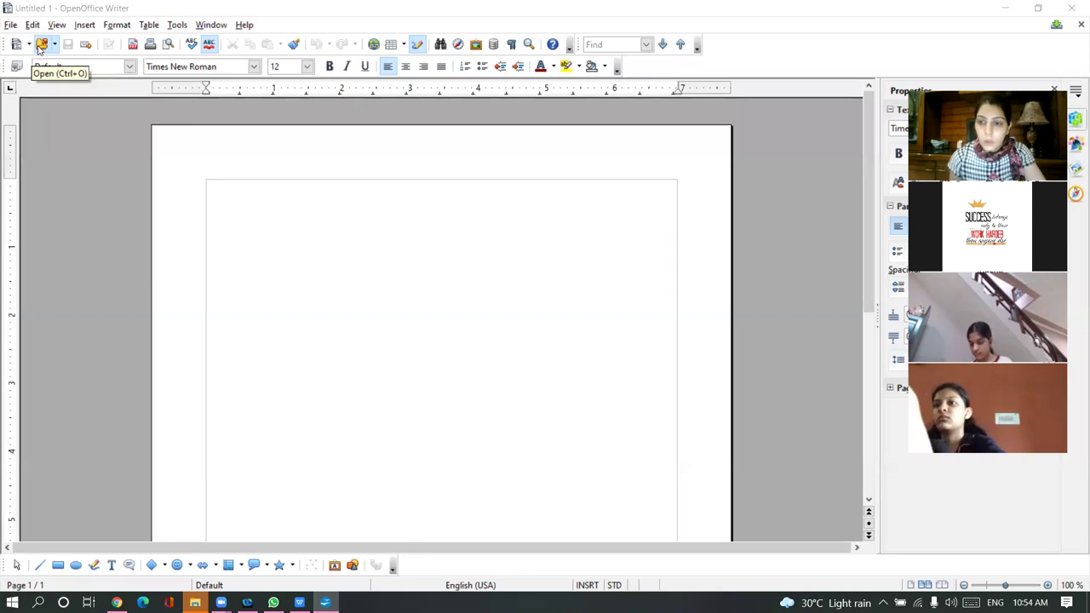
pyautogui.click(12, 25)
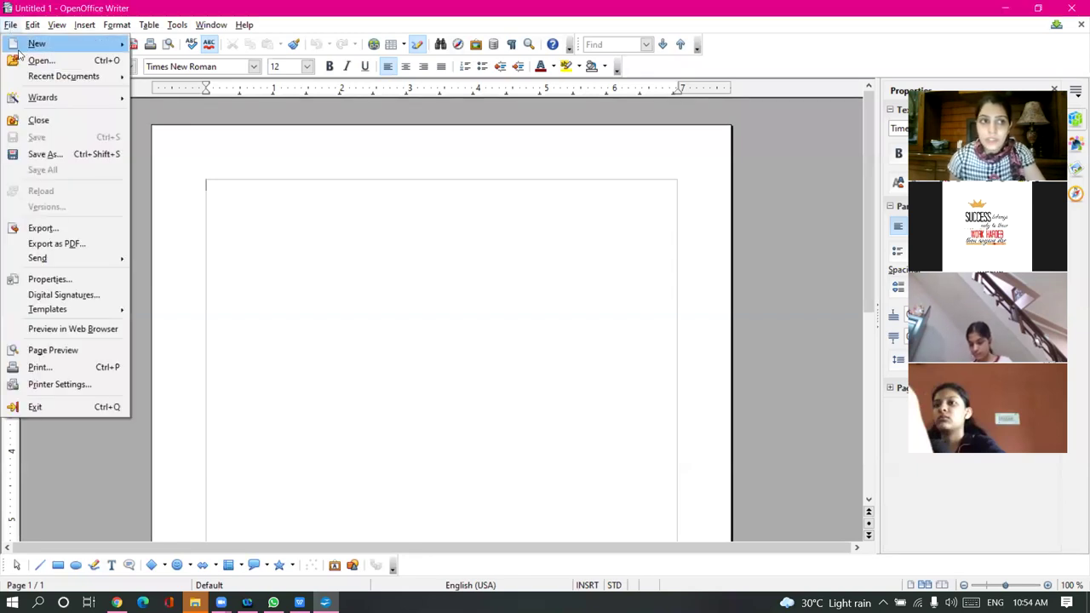
pyautogui.click(41, 60)
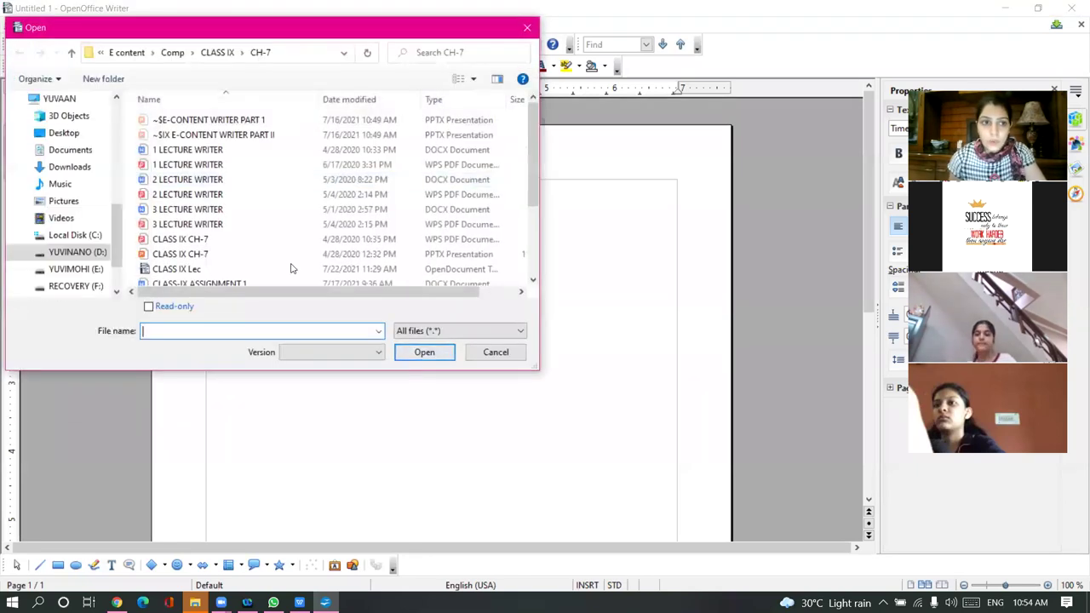
pyautogui.click(194, 269)
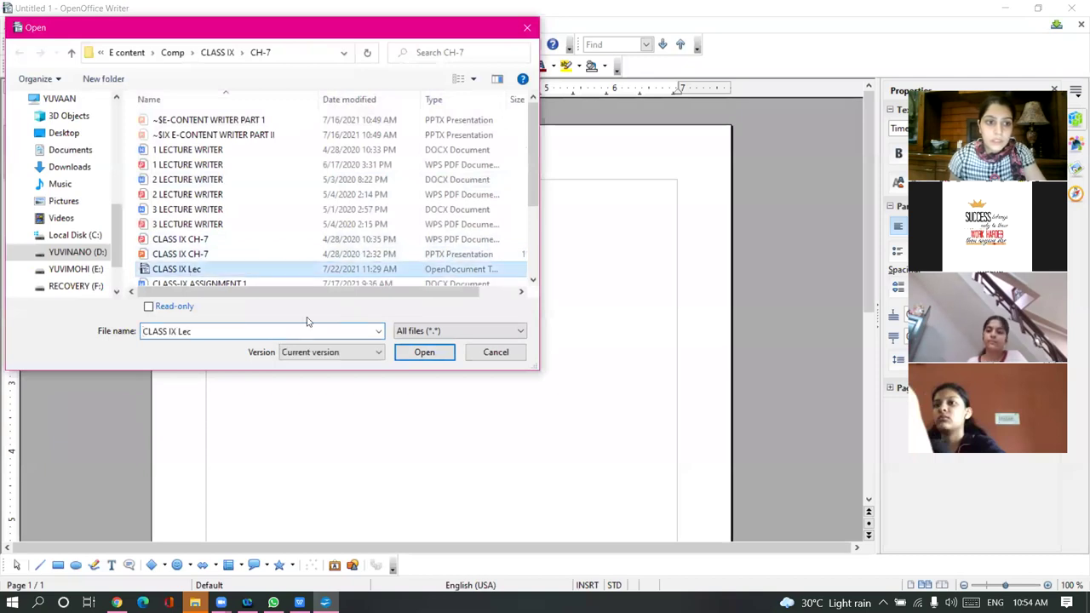
pyautogui.click(424, 352)
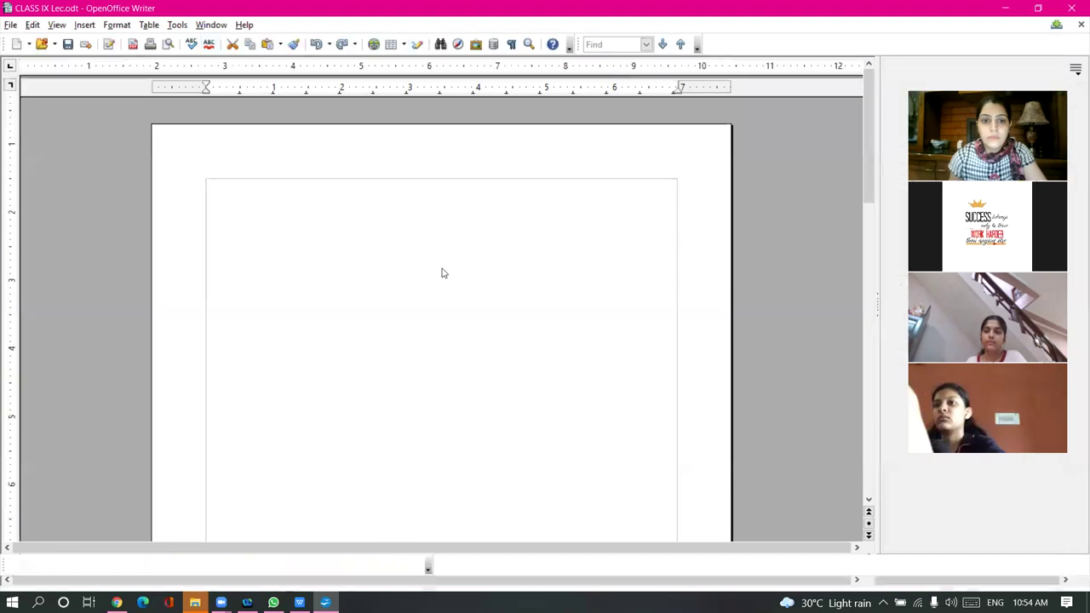
# Look through the document from the indent examples down to the list of methods to set alignment
pyautogui.scroll(6, 538, 348)
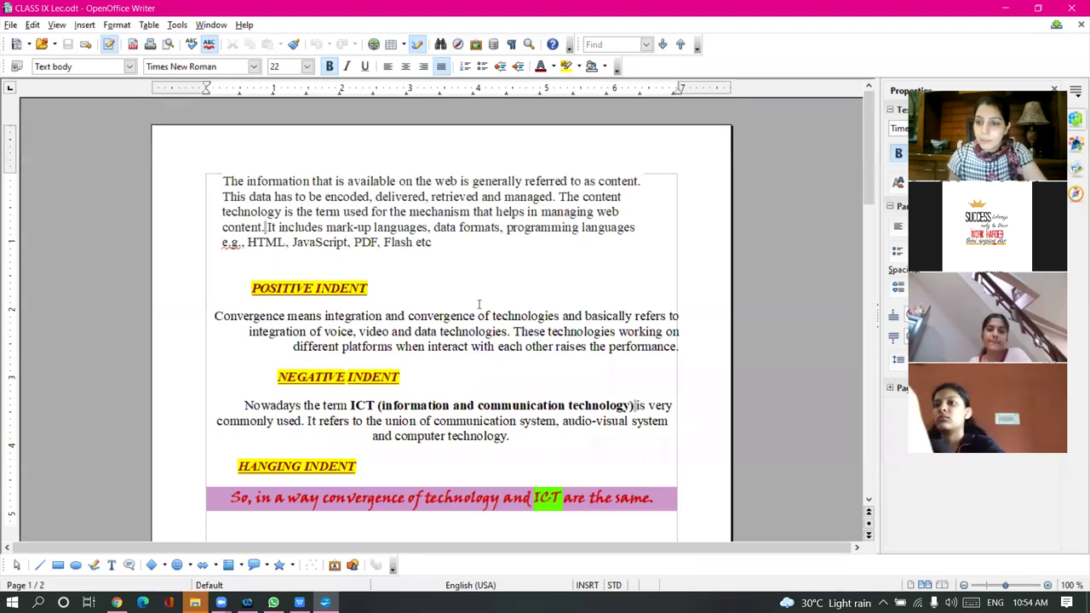
pyautogui.scroll(-4, 481, 308)
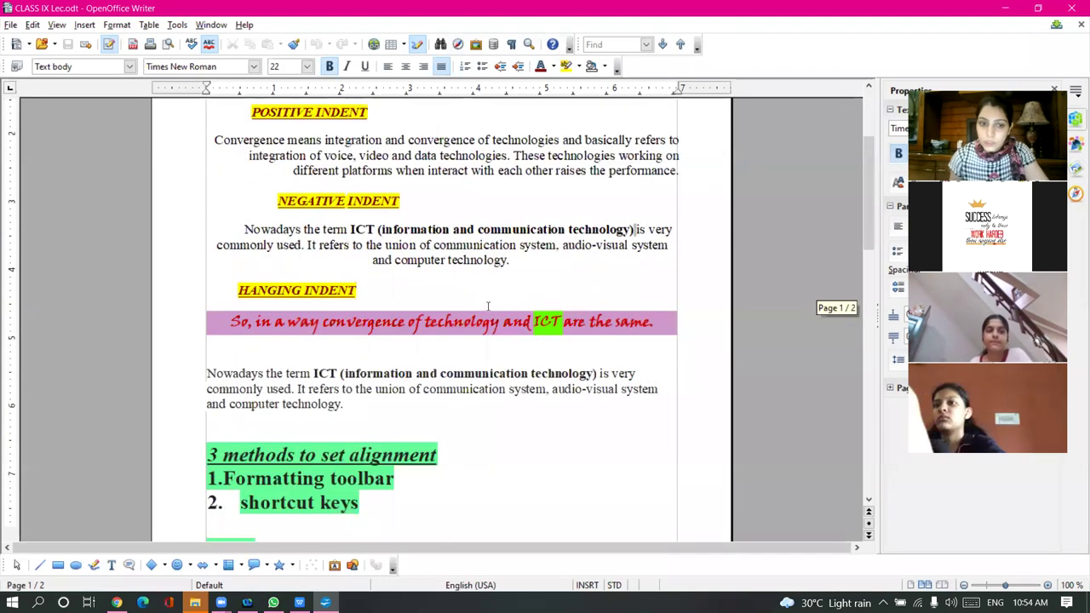
pyautogui.scroll(-2, 488, 306)
pyautogui.scroll(-2, 488, 305)
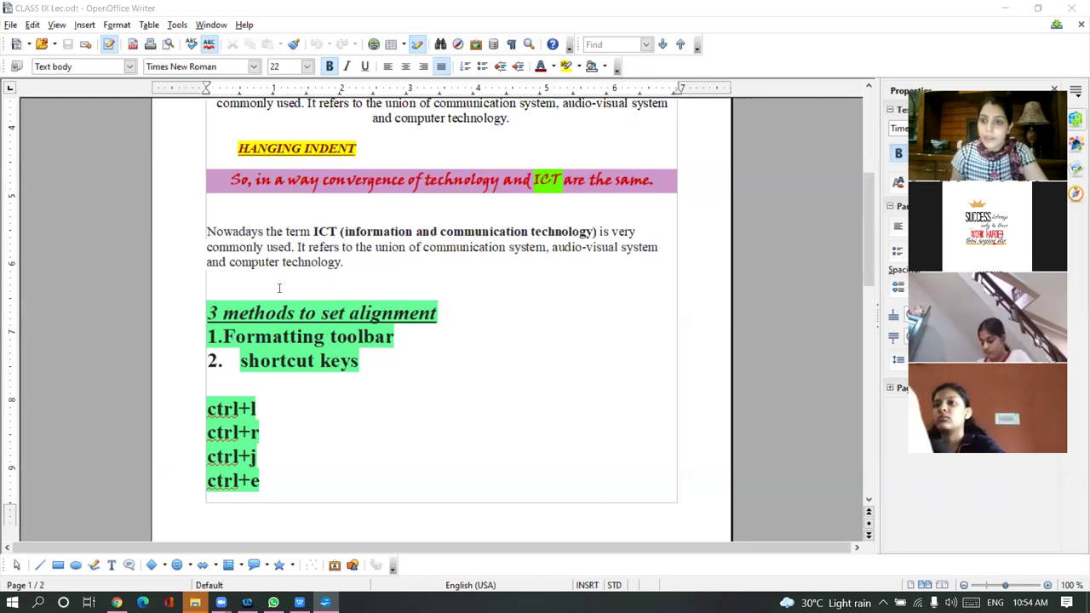
pyautogui.scroll(3, 496, 318)
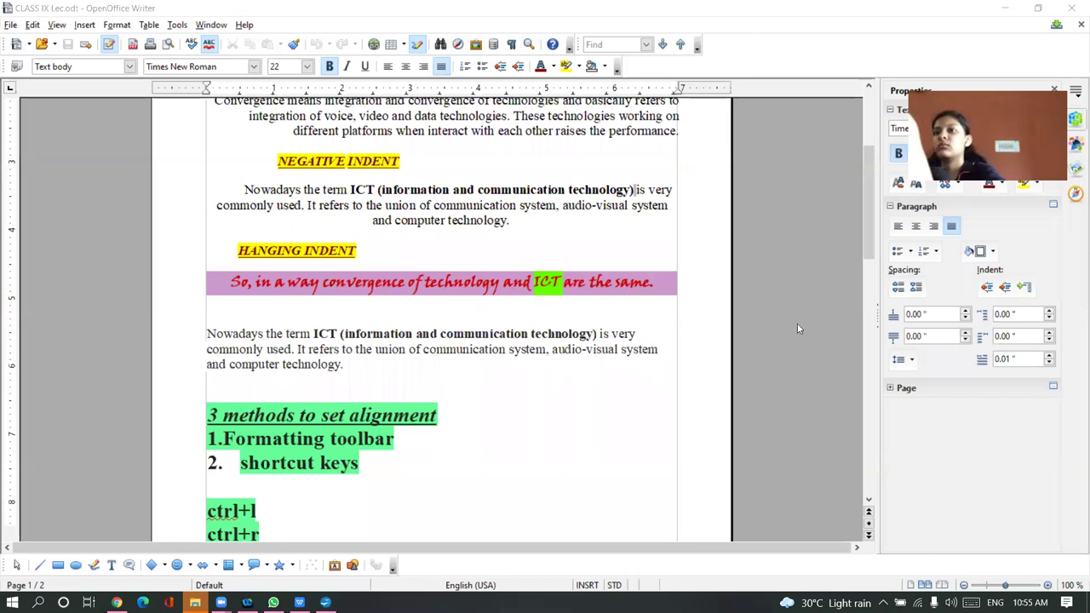
pyautogui.scroll(1, 807, 363)
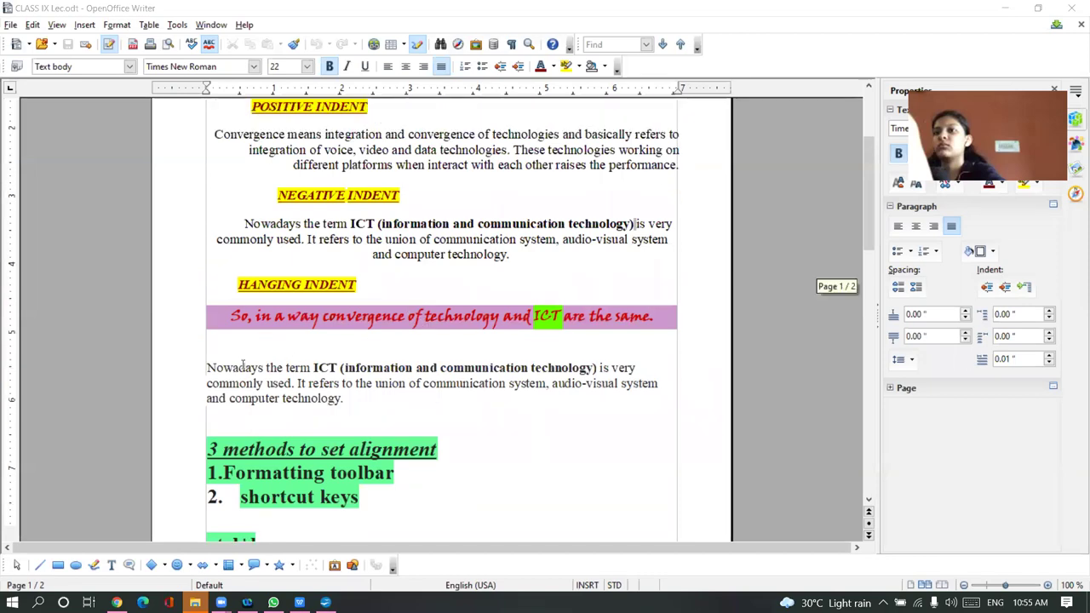
# Indent the first line of the "Nowadays the term ICT" paragraph above "3 methods to set alignment" by about 0.54 inch
pyautogui.moveTo(207, 367); pyautogui.dragTo(360, 413)
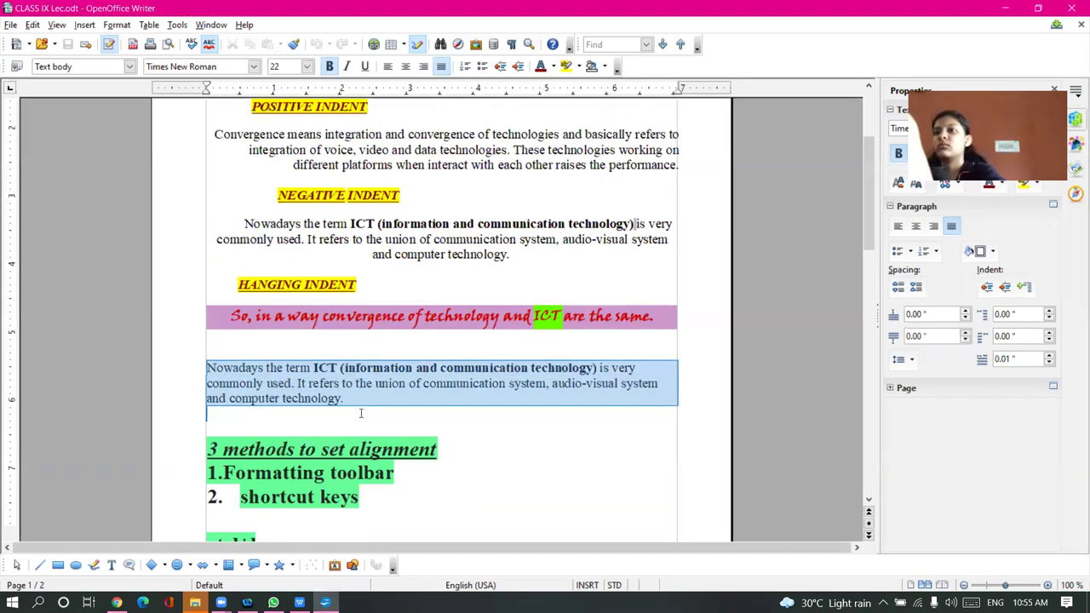
pyautogui.moveTo(208, 88); pyautogui.dragTo(243, 94)
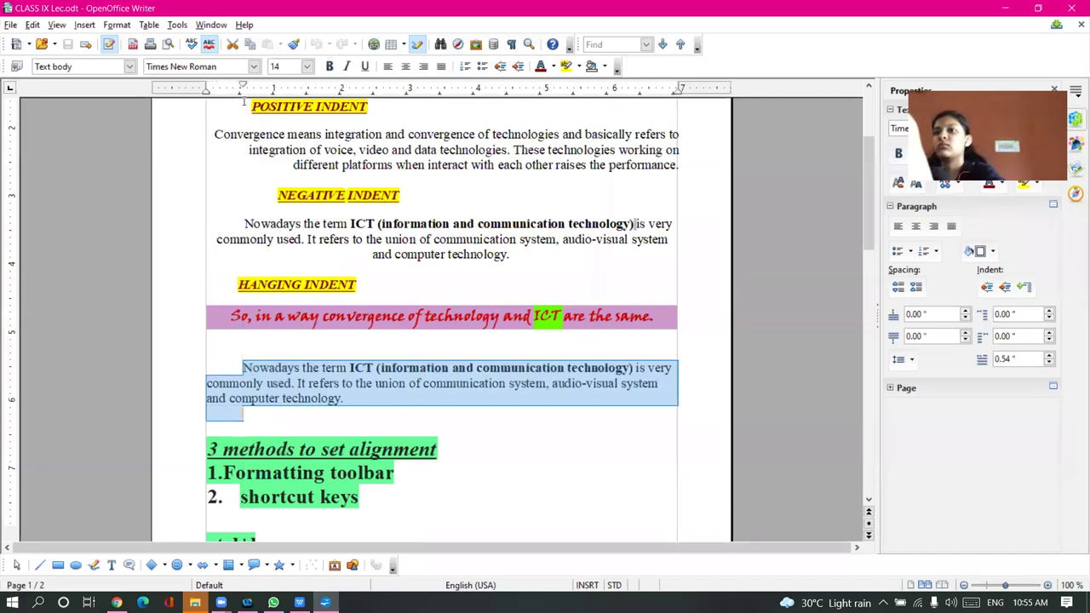
pyautogui.click(298, 414)
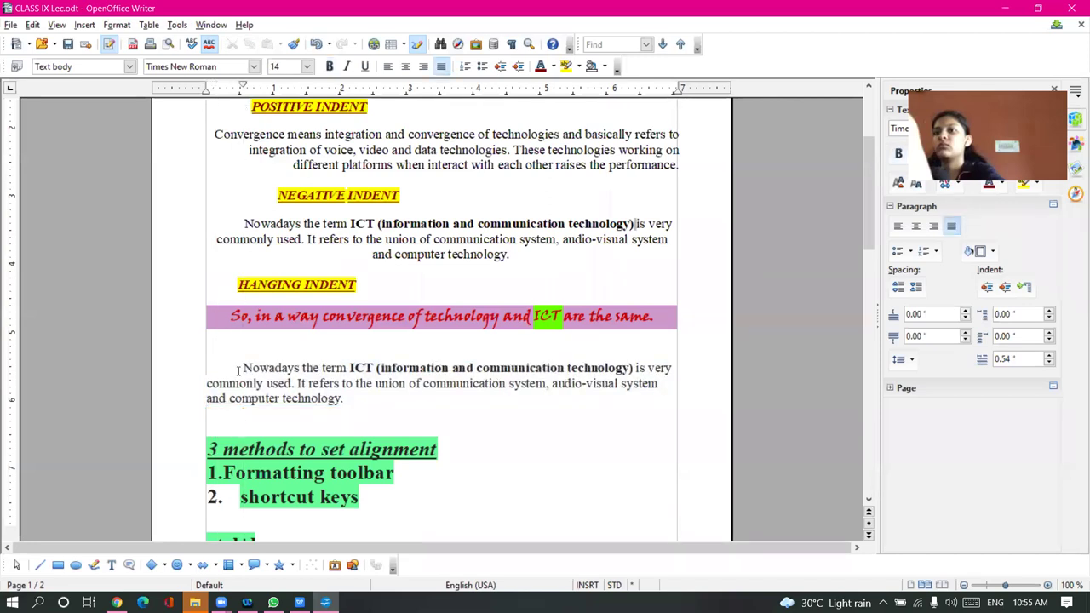
pyautogui.click(209, 365)
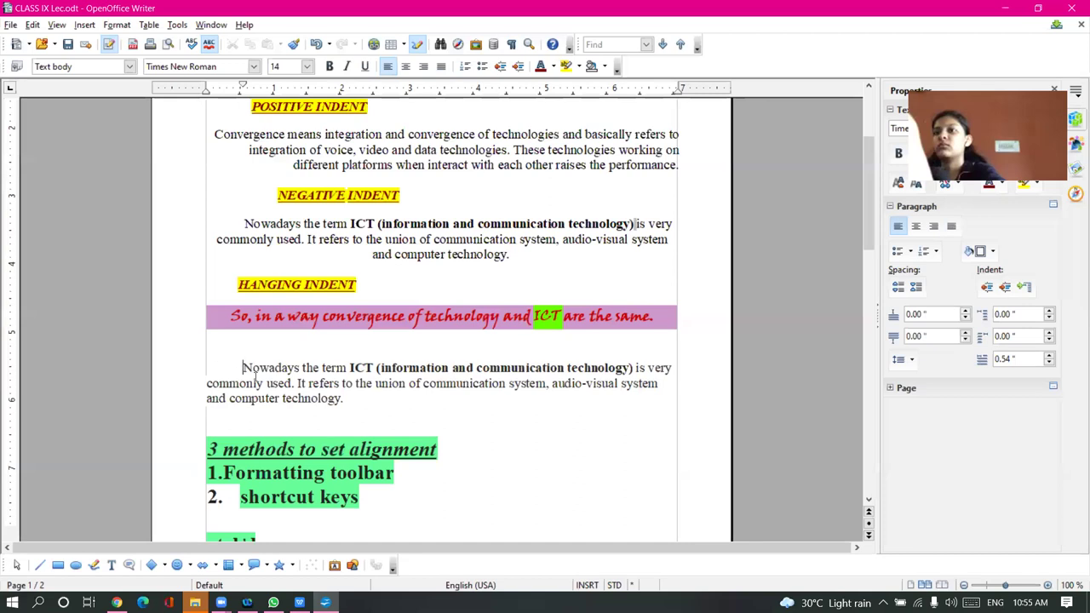
pyautogui.moveTo(243, 368); pyautogui.dragTo(378, 417)
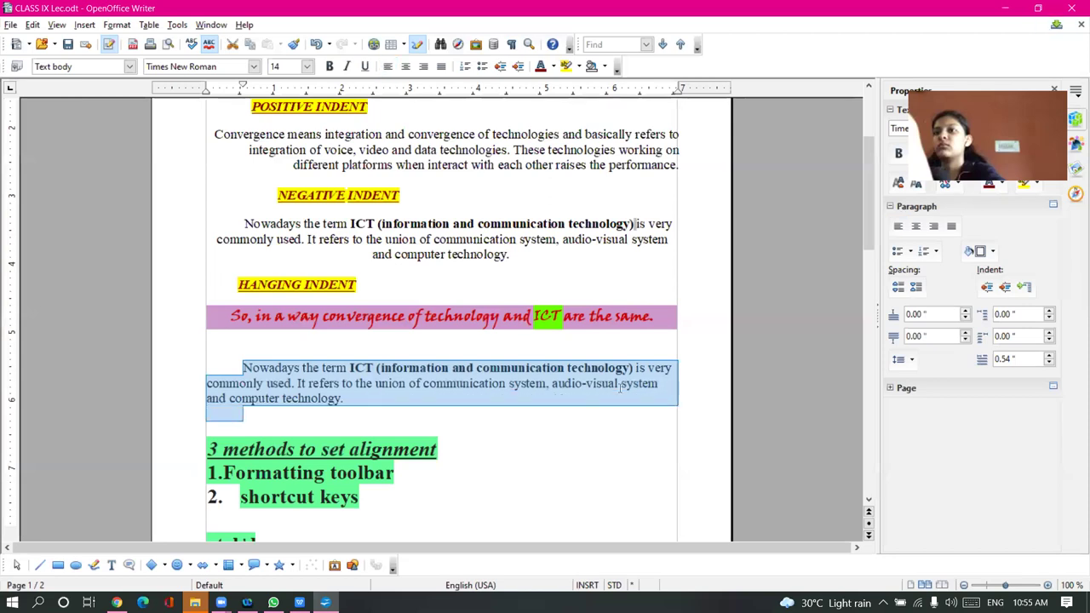
pyautogui.click(591, 429)
pyautogui.click(380, 285)
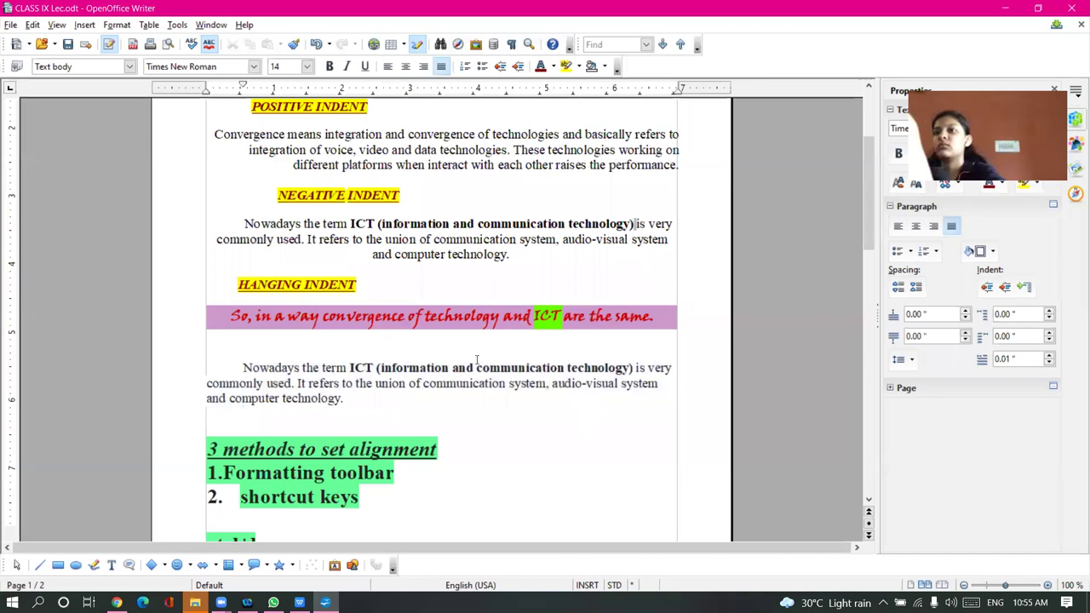
pyautogui.scroll(4, 380, 288)
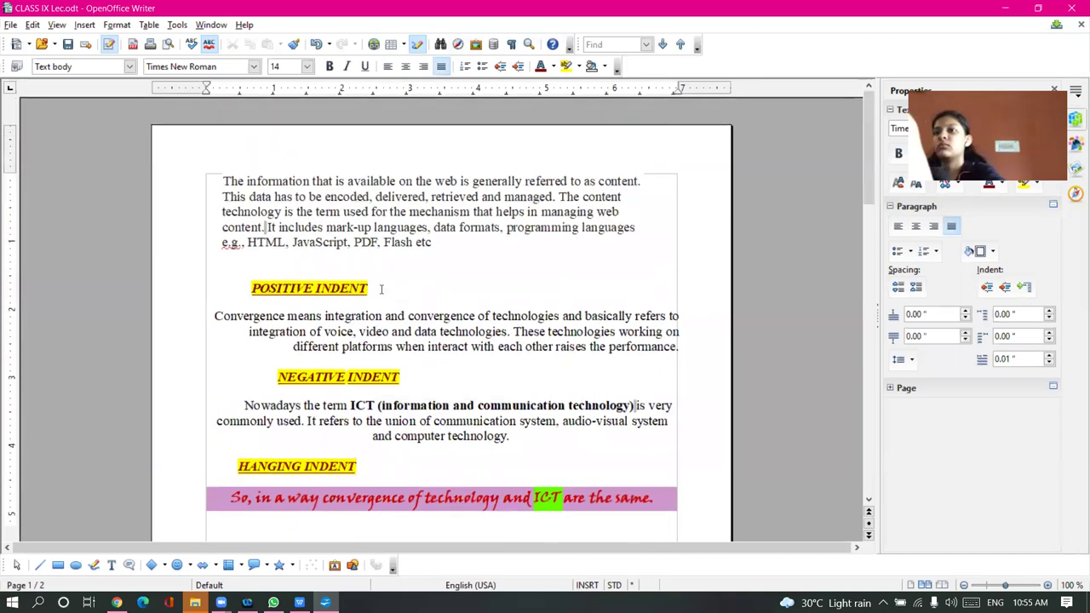
pyautogui.scroll(-6, 383, 285)
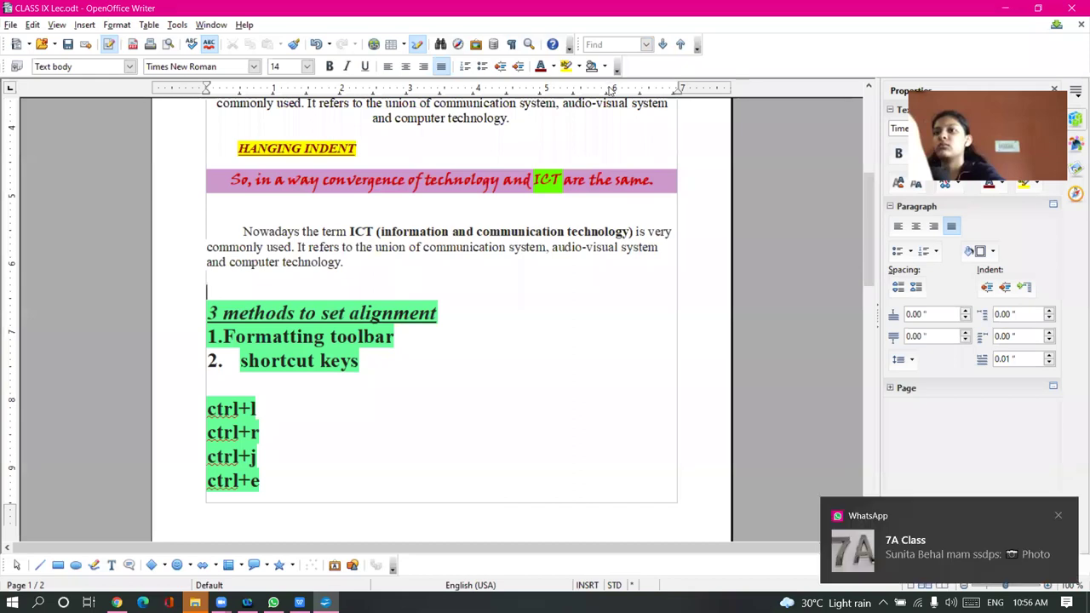
pyautogui.scroll(6, 440, 213)
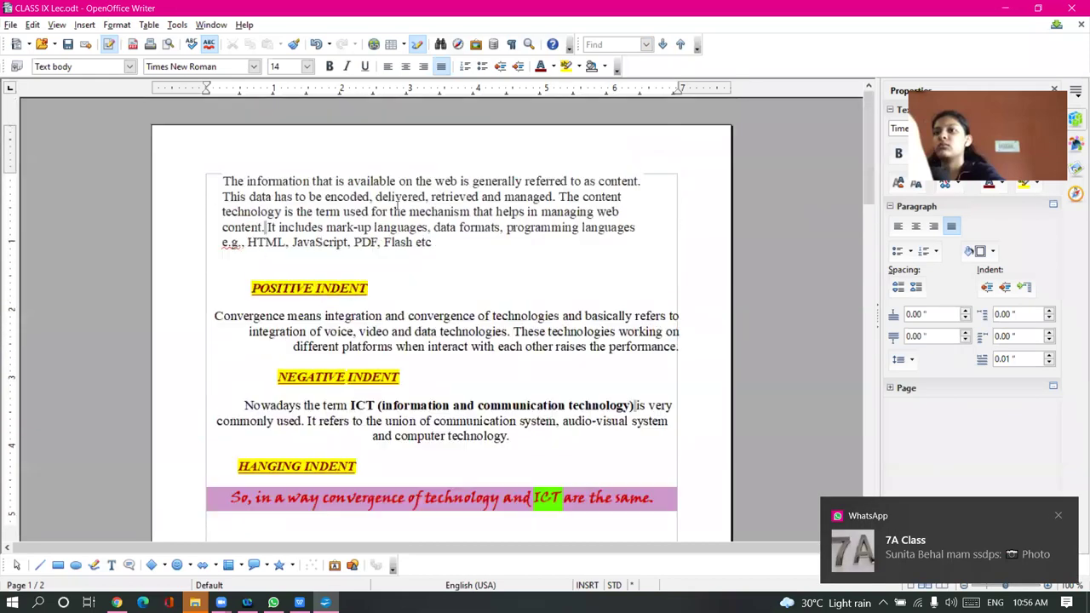
pyautogui.click(119, 24)
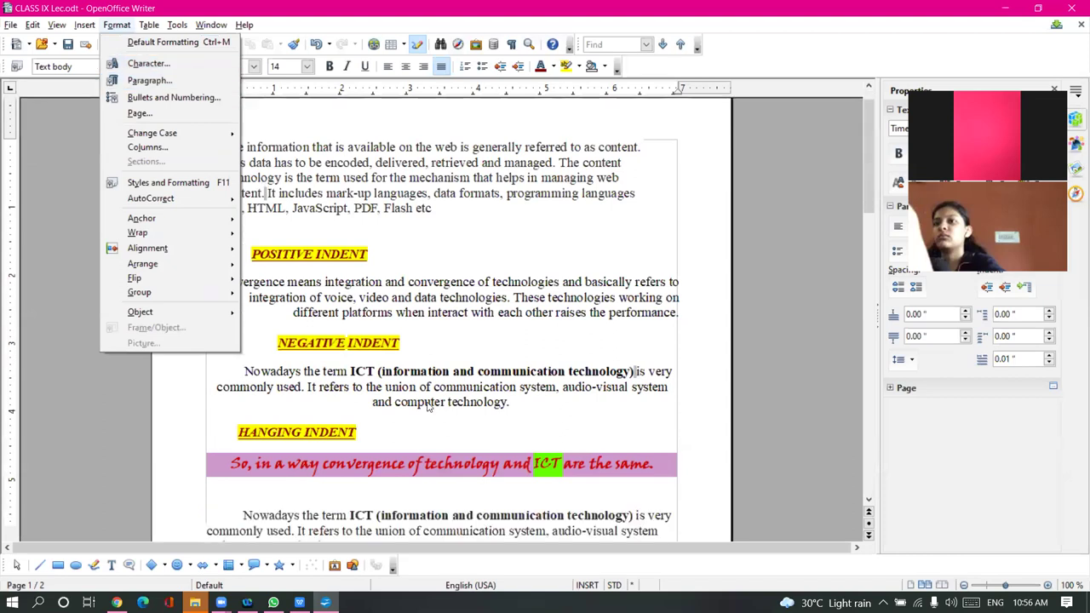
# Undo the edit made after the ctrl+e line together with the first-line indent of the ICT paragraph
pyautogui.scroll(-2, 405, 397)
pyautogui.scroll(-4, 400, 434)
pyautogui.click(347, 457)
pyautogui.click(324, 482)
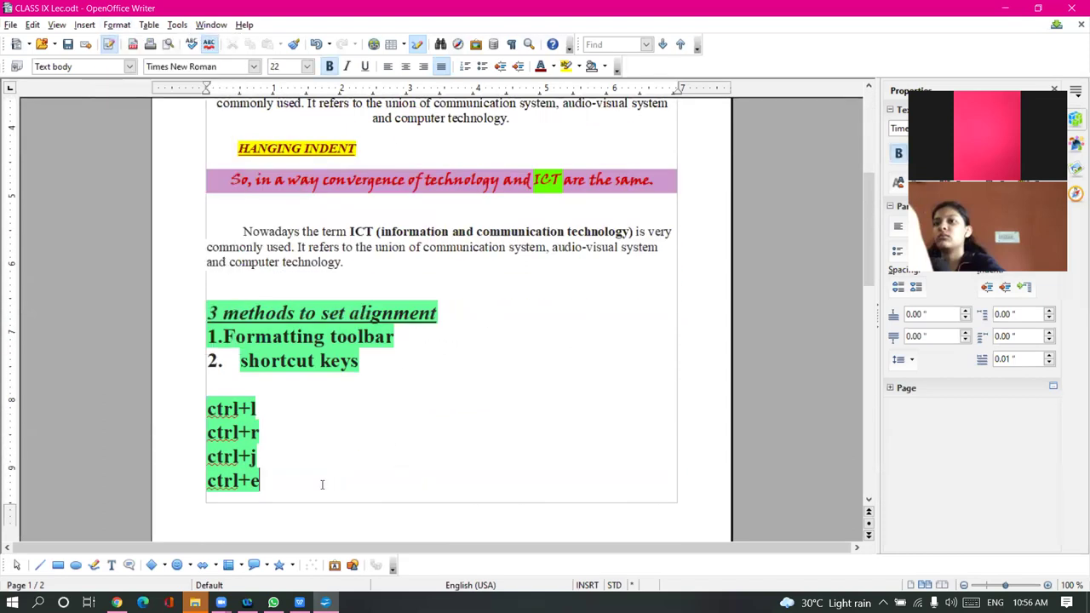
pyautogui.press('Down')
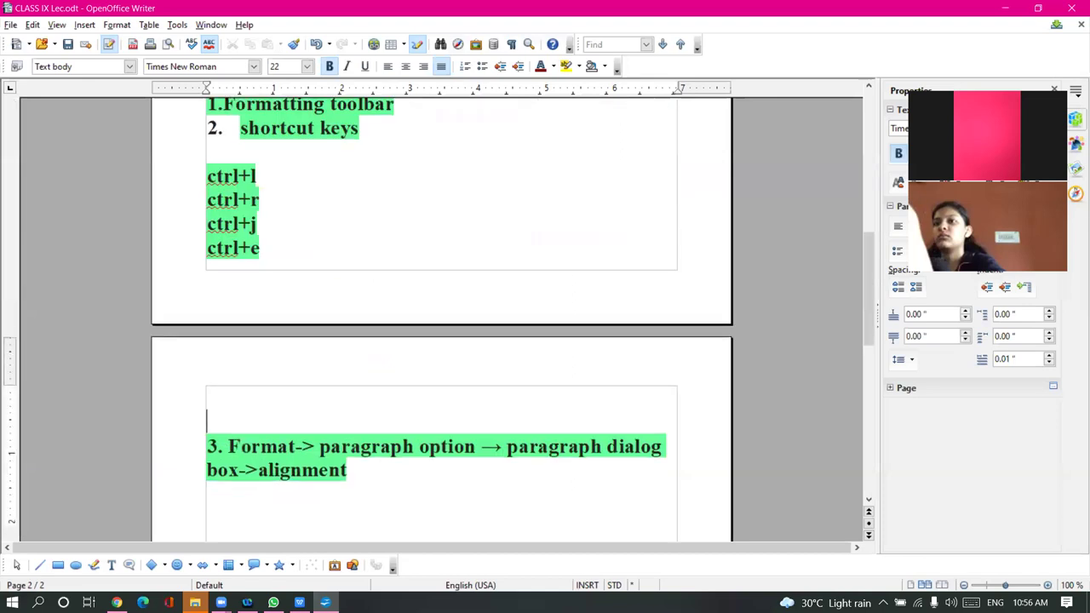
pyautogui.press('BackSpace')
pyautogui.hotkey('ctrl', 'z')
pyautogui.hotkey('ctrl', 'z')
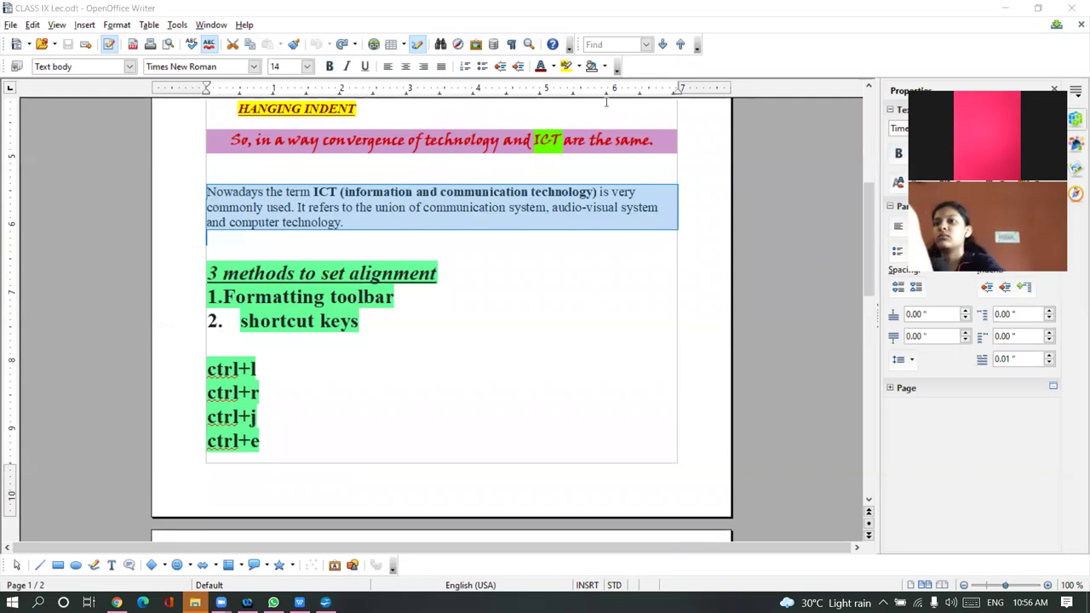
pyautogui.click(399, 437)
pyautogui.hotkey('ctrl', 'y')
pyautogui.hotkey('ctrl', 'y')
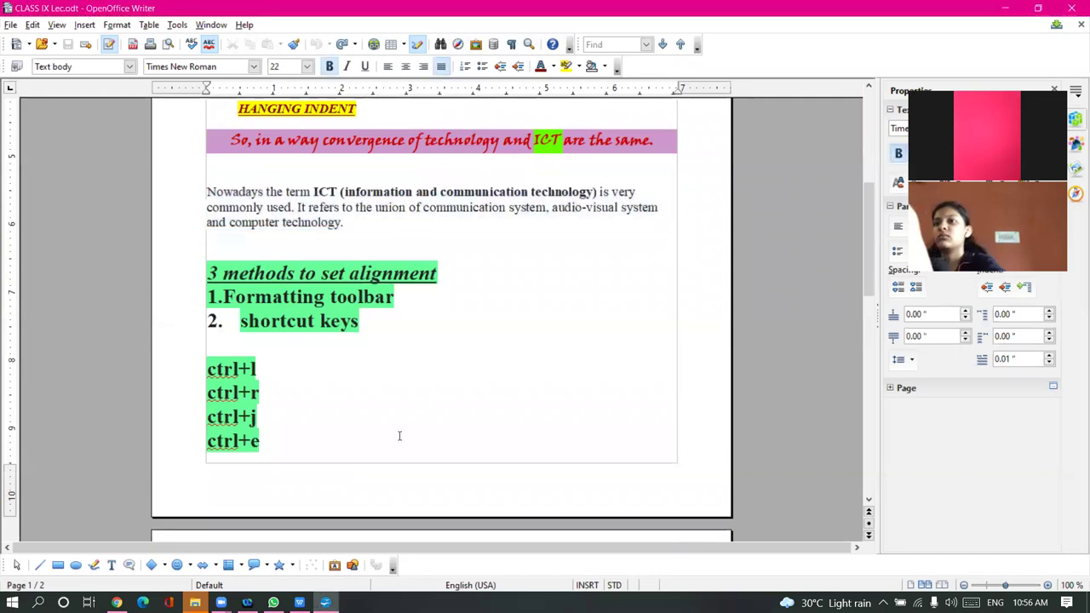
# Add the line "FORMAT-> CHARACTER" below method 3 on the second page, leaving a blank line in between
pyautogui.click(419, 426)
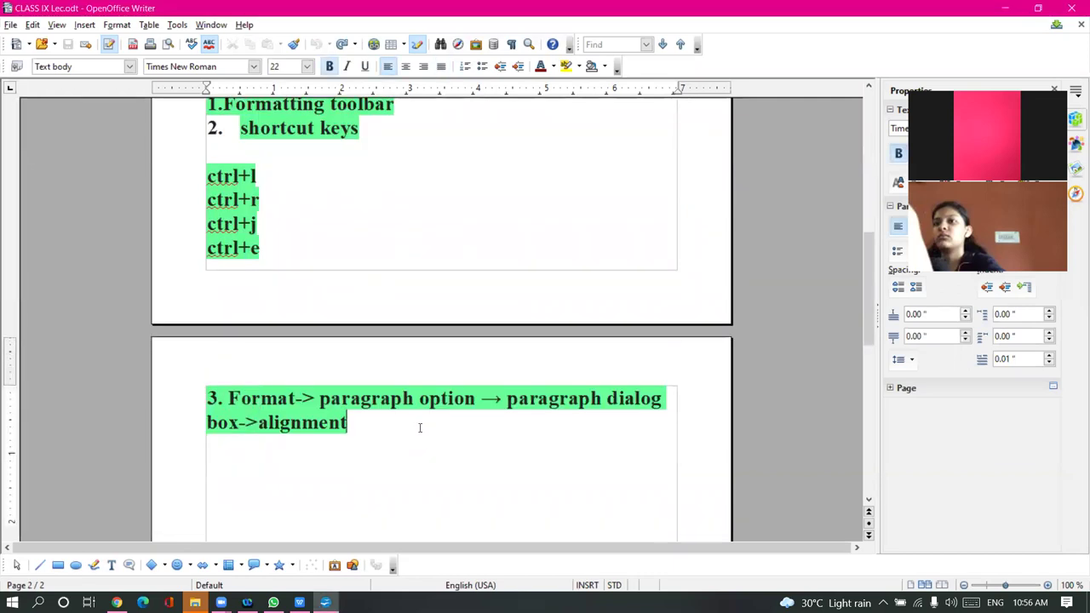
pyautogui.press('Return')
pyautogui.press('Return')
pyautogui.press('Return')
pyautogui.write('FOR')
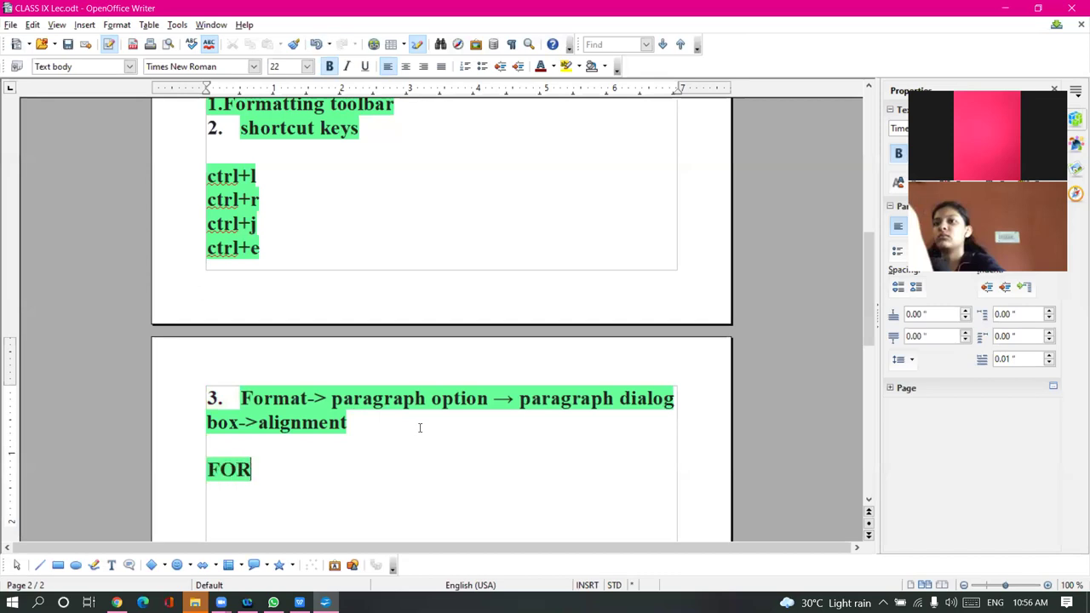
pyautogui.write('MAT')
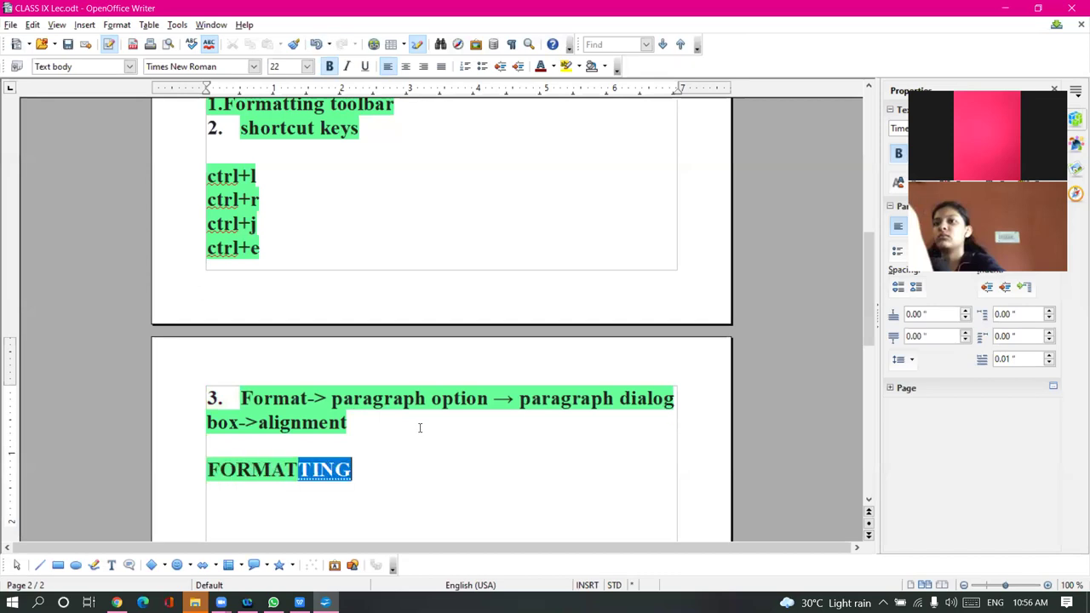
pyautogui.write('-> CHA')
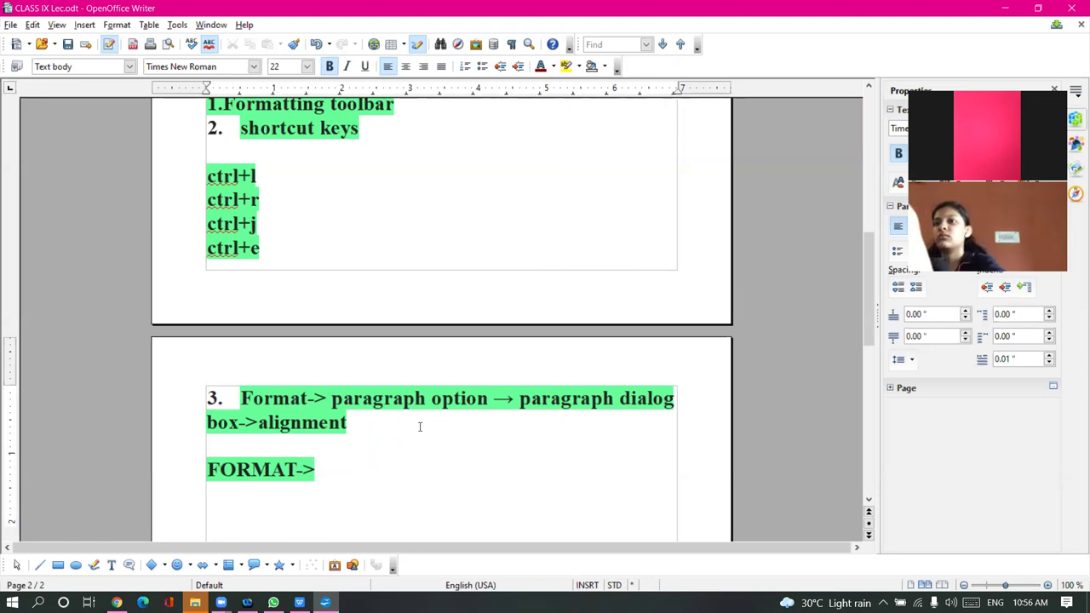
pyautogui.write('RACTER')
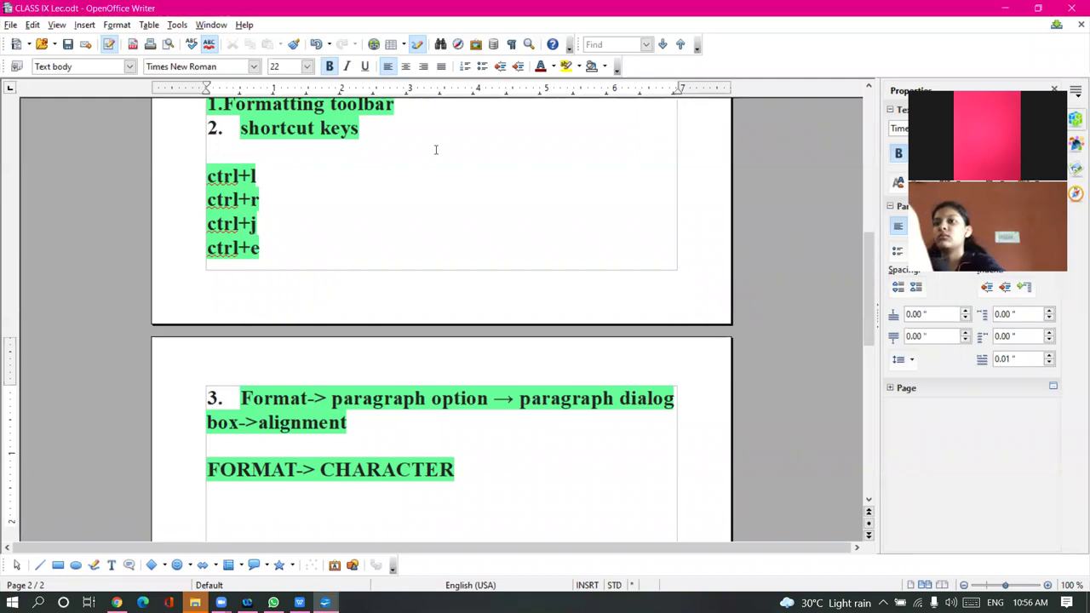
# Highlight the "FORMAT-> CHARACTER" line in yellow and insert spaces in front of it
pyautogui.moveTo(455, 469); pyautogui.dragTo(207, 473)
pyautogui.click(566, 67)
pyautogui.click(491, 470)
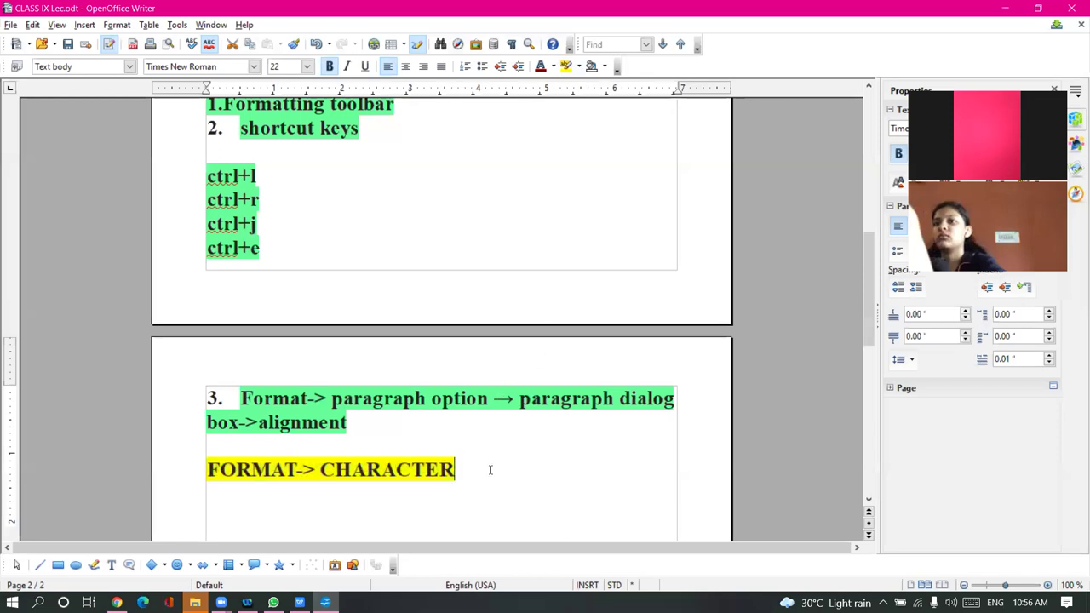
pyautogui.click(208, 470)
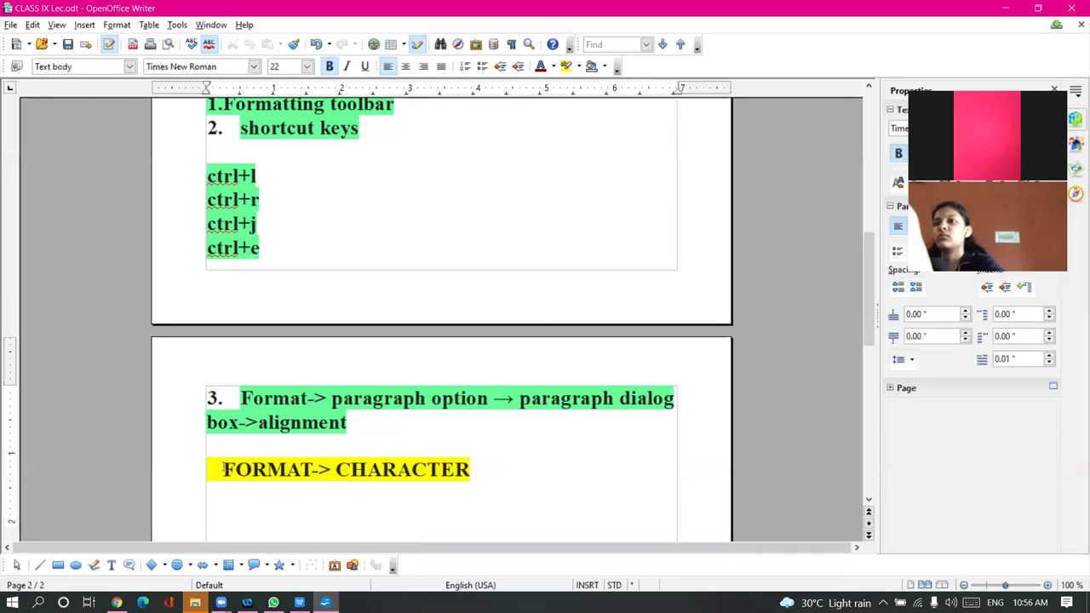
pyautogui.moveTo(213, 470); pyautogui.dragTo(208, 471)
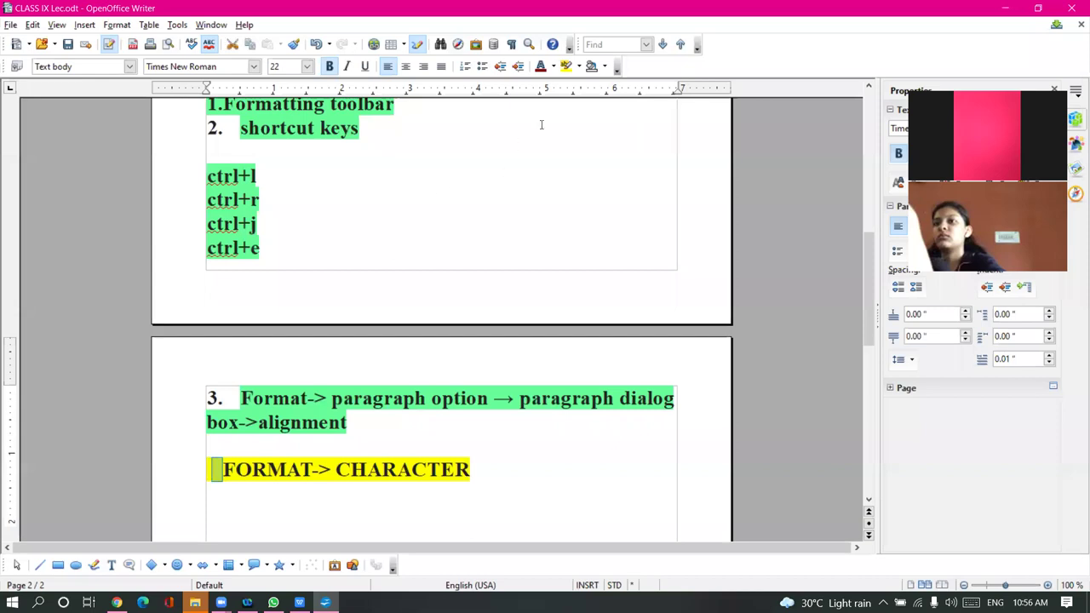
# Open the Character formatting dialog for the "FORMAT-> CHARACTER" line and shift the dialog slightly aside
pyautogui.press('End')
pyautogui.click(117, 25)
pyautogui.click(145, 66)
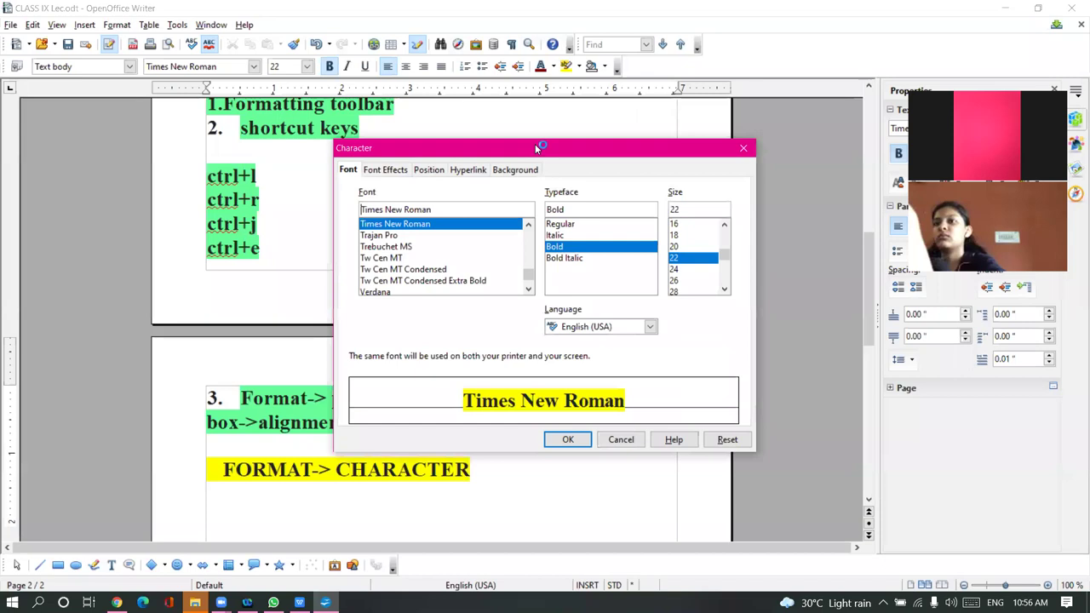
pyautogui.moveTo(527, 149); pyautogui.dragTo(503, 156)
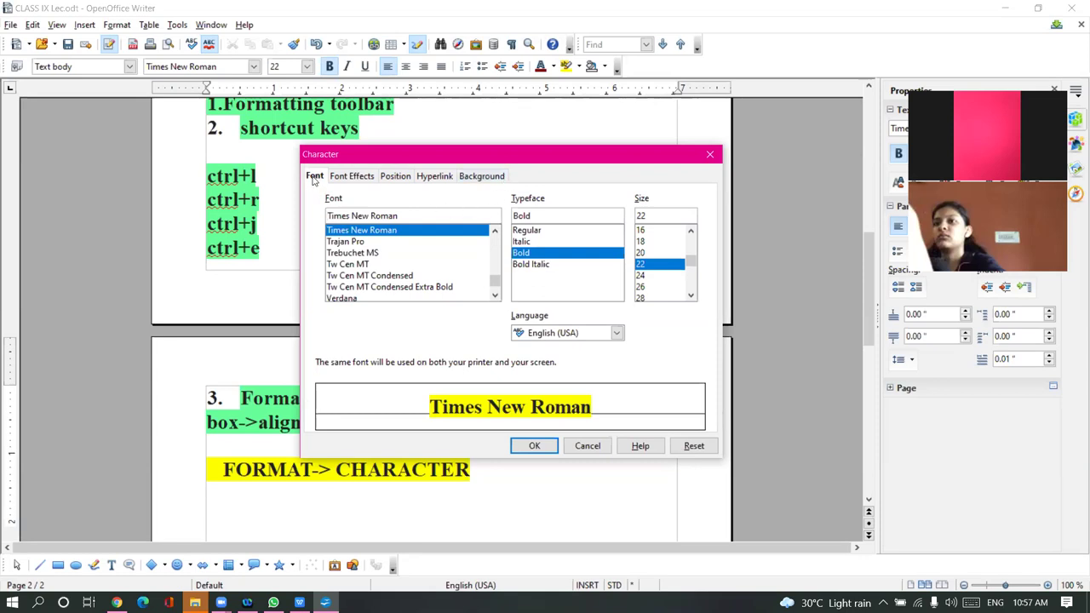
# Look through the Font Effects, Position, Hyperlink and Background settings of the Character dialog and return to the Font settings
pyautogui.click(352, 178)
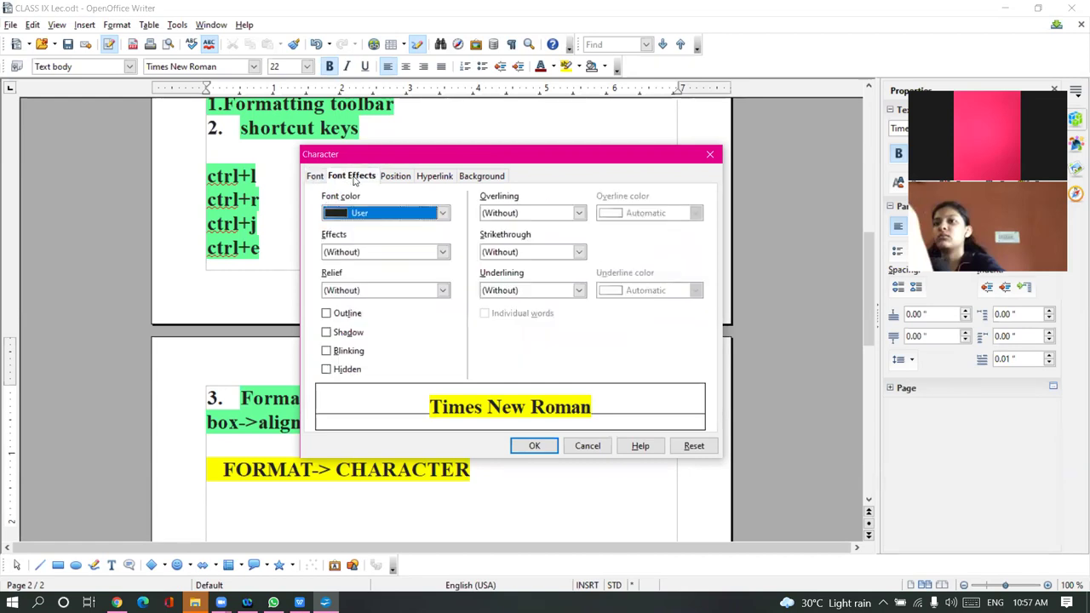
pyautogui.click(390, 179)
pyautogui.click(432, 177)
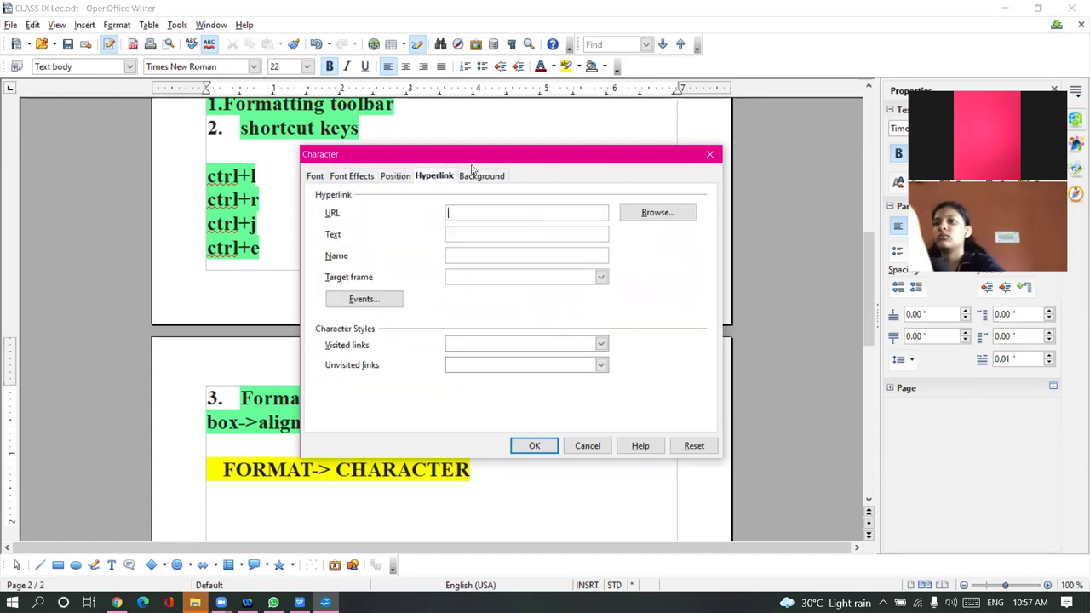
pyautogui.click(486, 179)
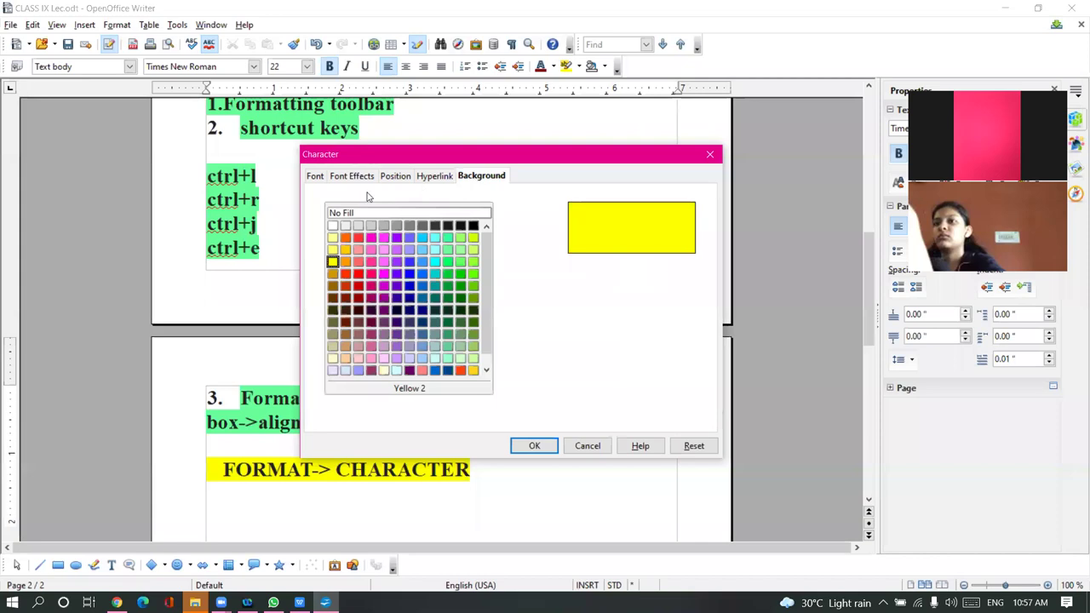
pyautogui.click(315, 176)
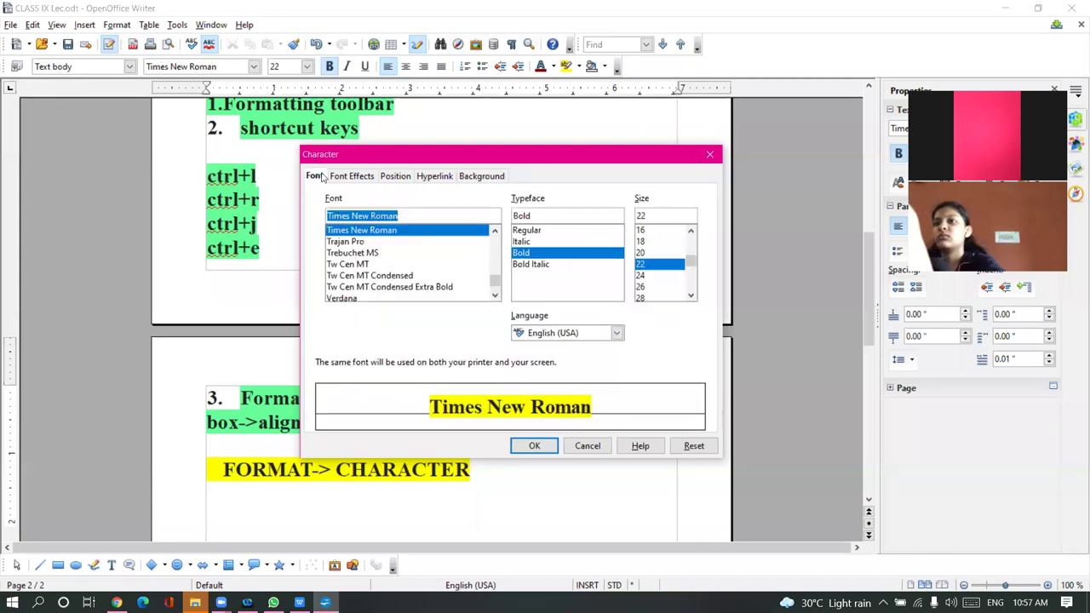
pyautogui.click(345, 177)
pyautogui.click(400, 177)
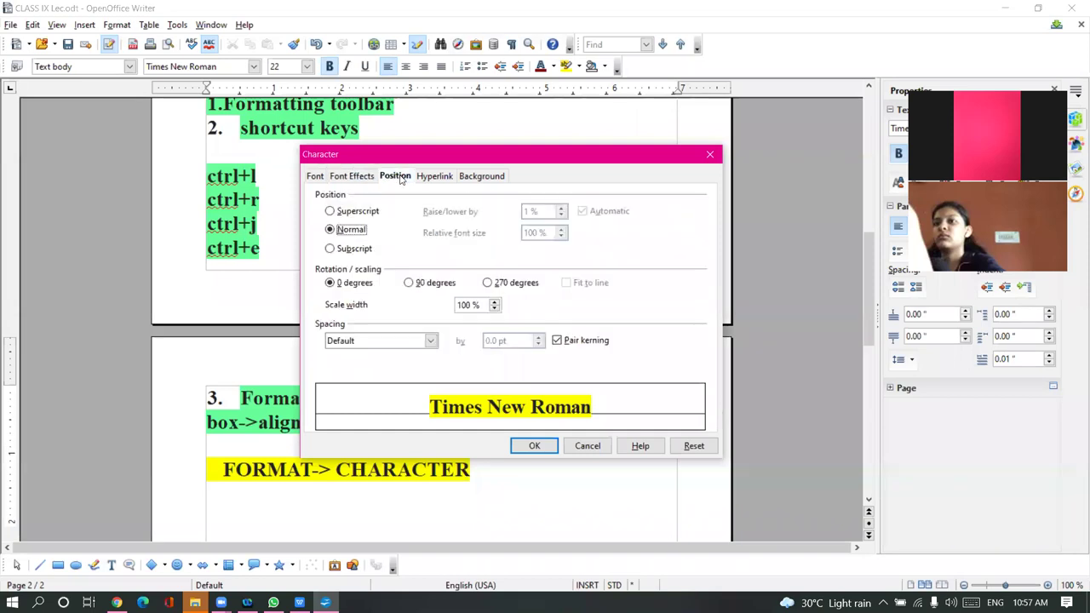
pyautogui.click(435, 177)
pyautogui.click(481, 176)
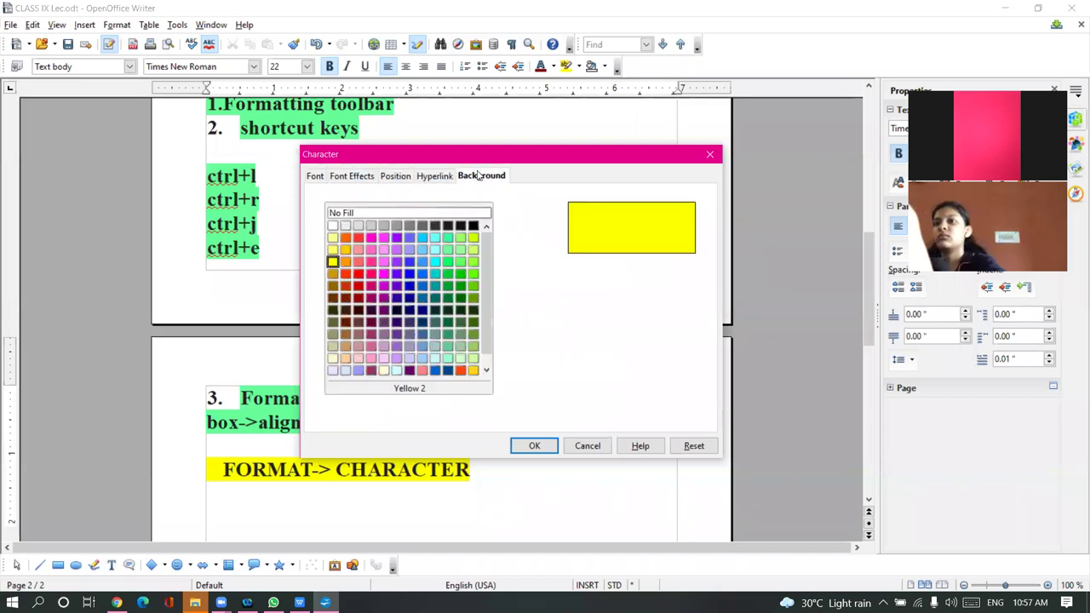
pyautogui.click(317, 178)
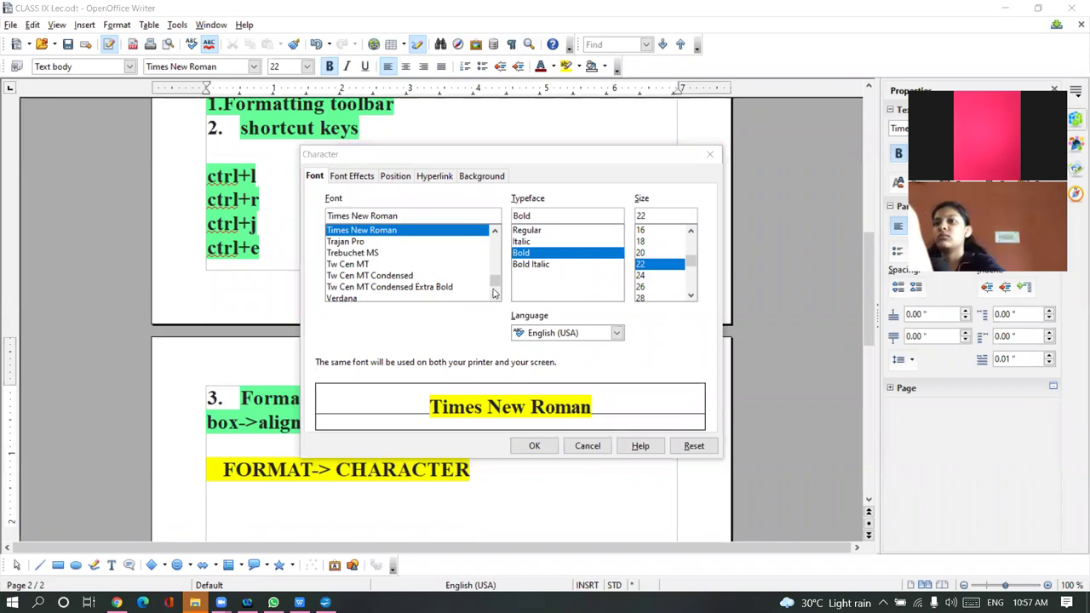
# Try to apply the Adobe Fan Heiti Std B font without any text selected
pyautogui.moveTo(495, 280); pyautogui.dragTo(501, 232)
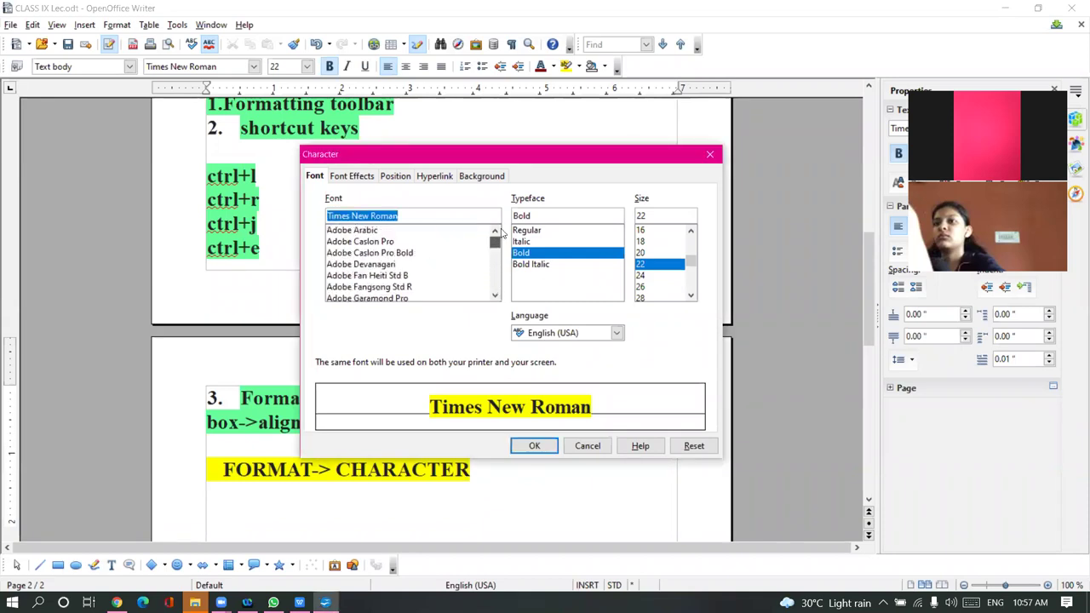
pyautogui.click(393, 276)
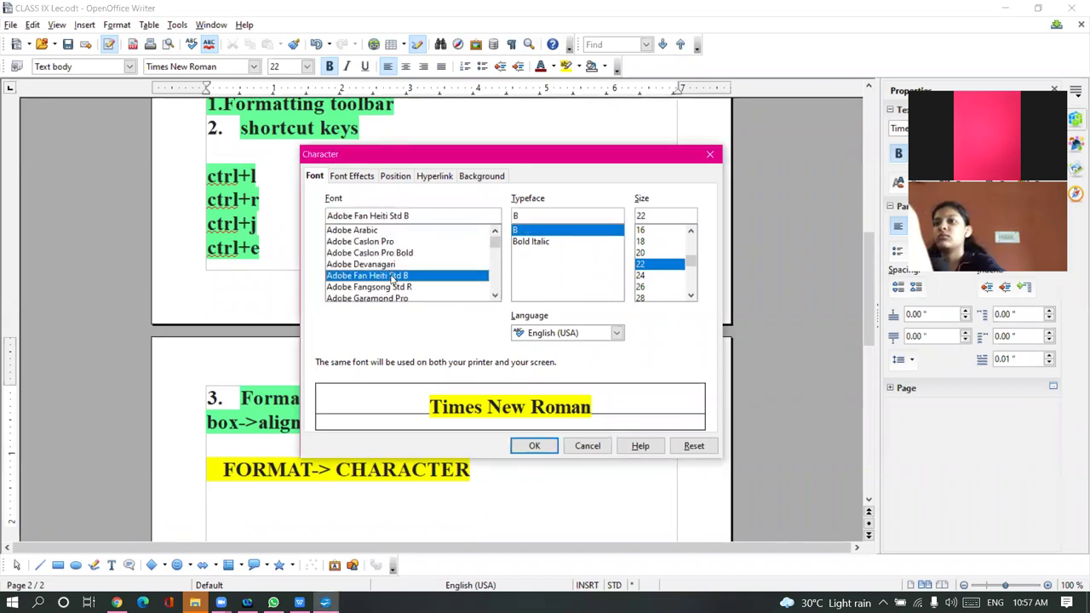
pyautogui.click(523, 450)
# Select the "FORMAT-> CHARACTER" text and open the Character dialog for it
pyautogui.moveTo(223, 482); pyautogui.dragTo(470, 479)
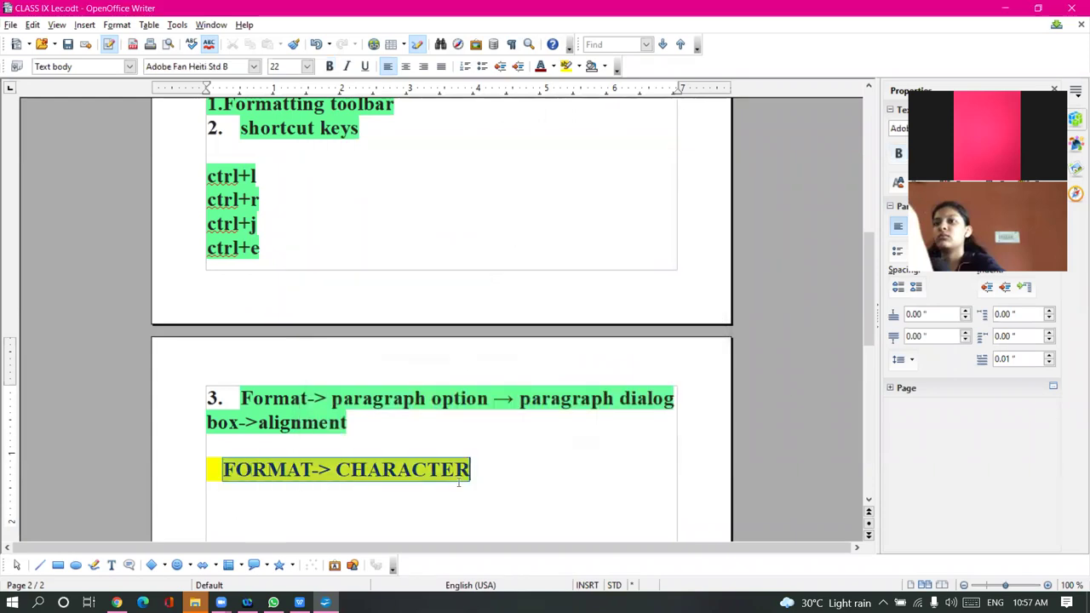
pyautogui.click(114, 25)
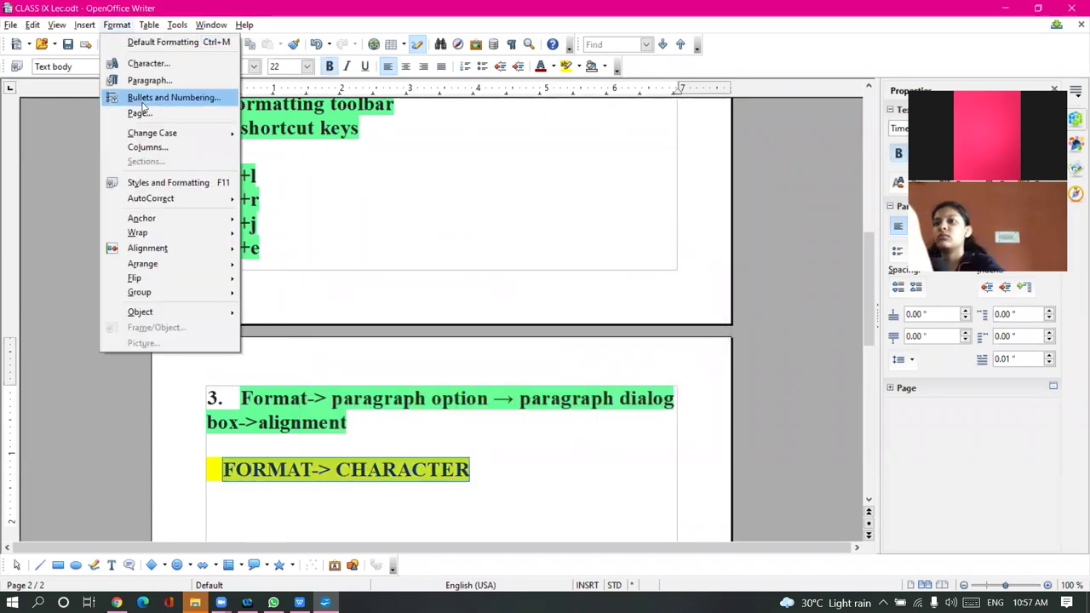
pyautogui.click(153, 59)
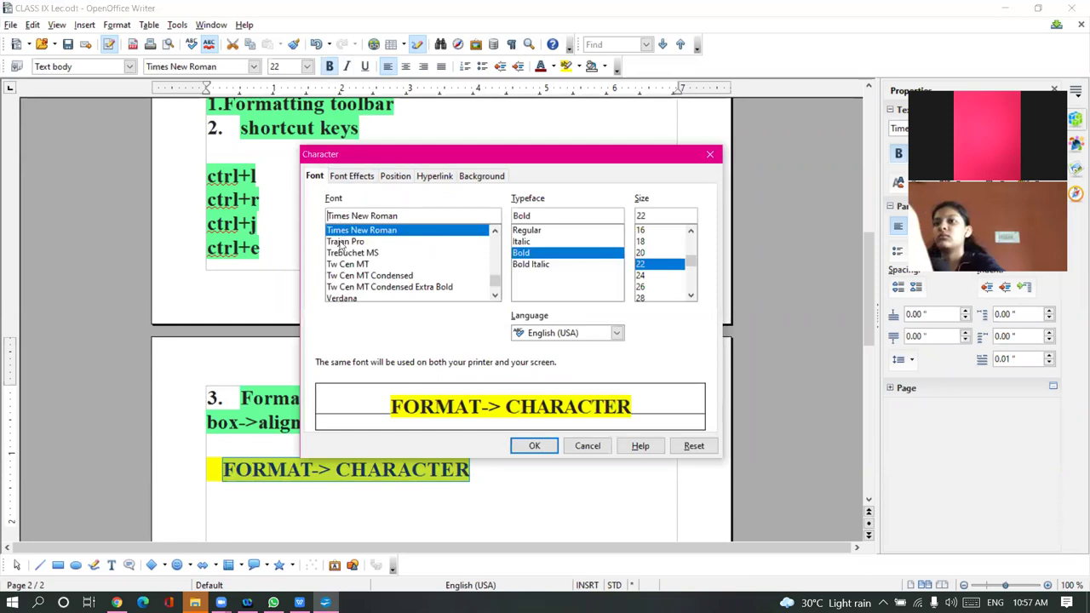
# Preview the text in Trajan Pro, the Tw Cen MT variants, Verdana, Times New Roman and Trebuchet MS
pyautogui.click(342, 242)
pyautogui.click(346, 265)
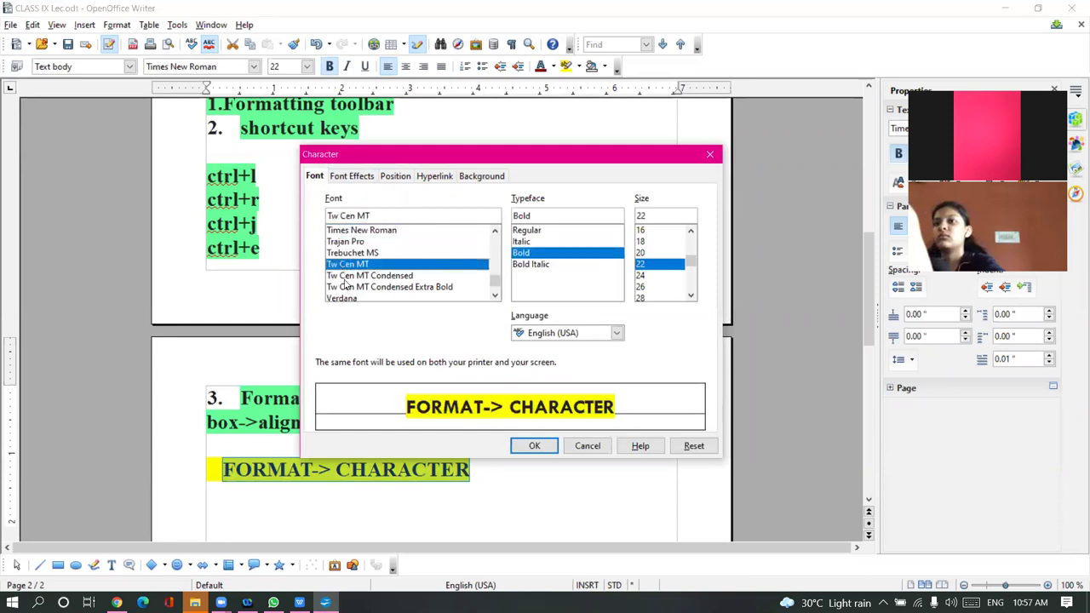
pyautogui.click(345, 276)
pyautogui.click(345, 287)
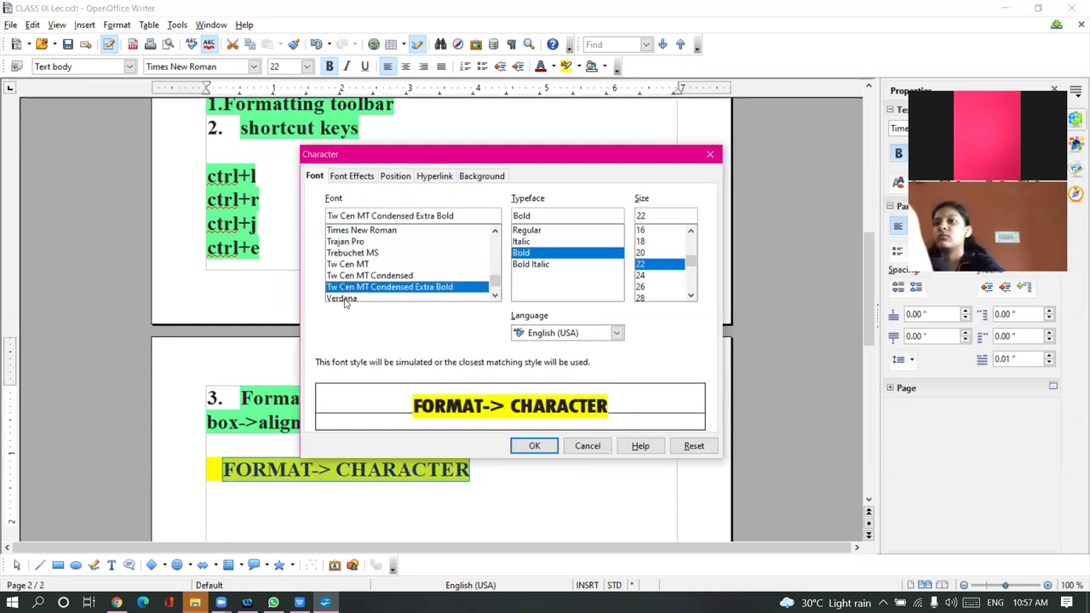
pyautogui.click(345, 297)
pyautogui.click(345, 276)
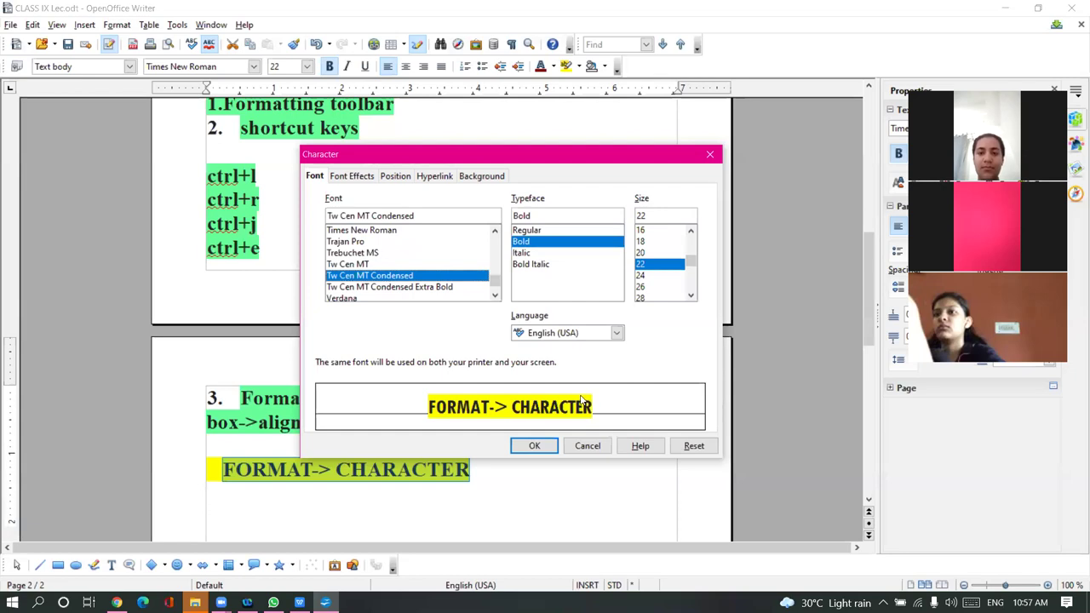
pyautogui.click(361, 265)
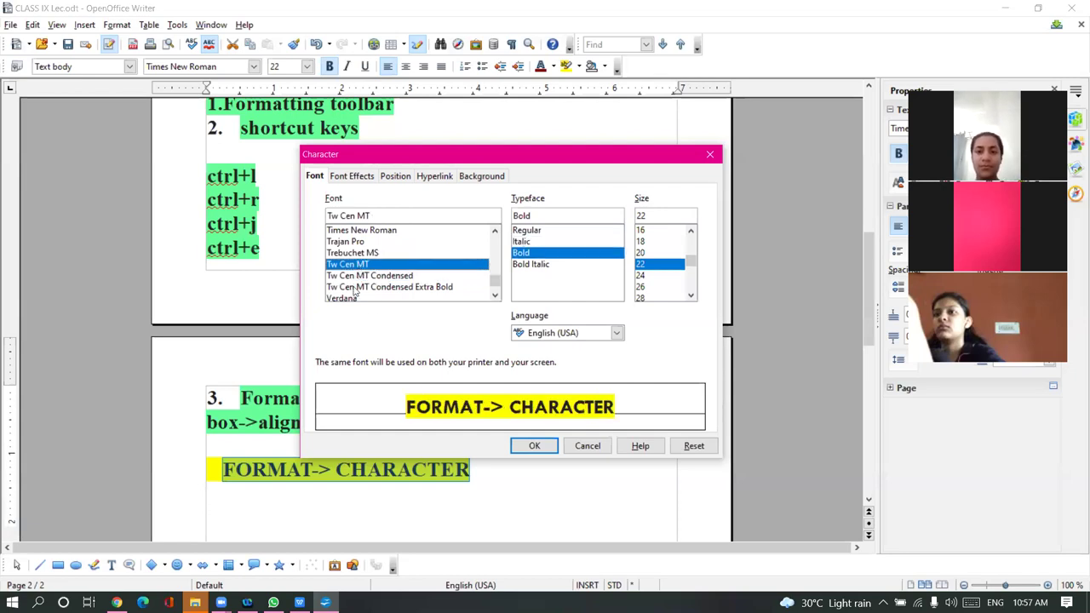
pyautogui.click(353, 287)
pyautogui.click(349, 266)
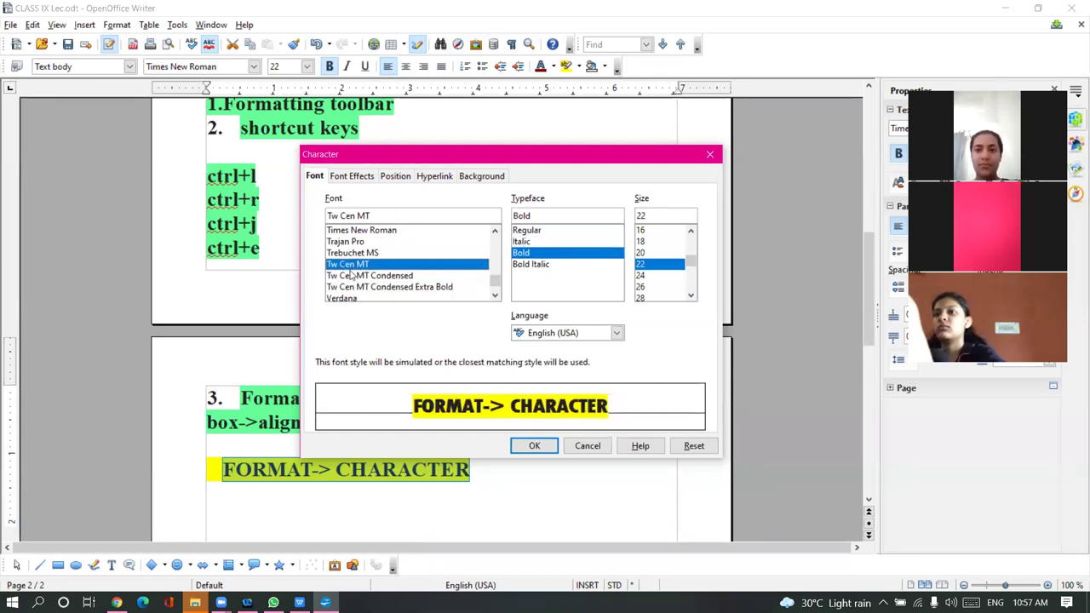
pyautogui.click(351, 253)
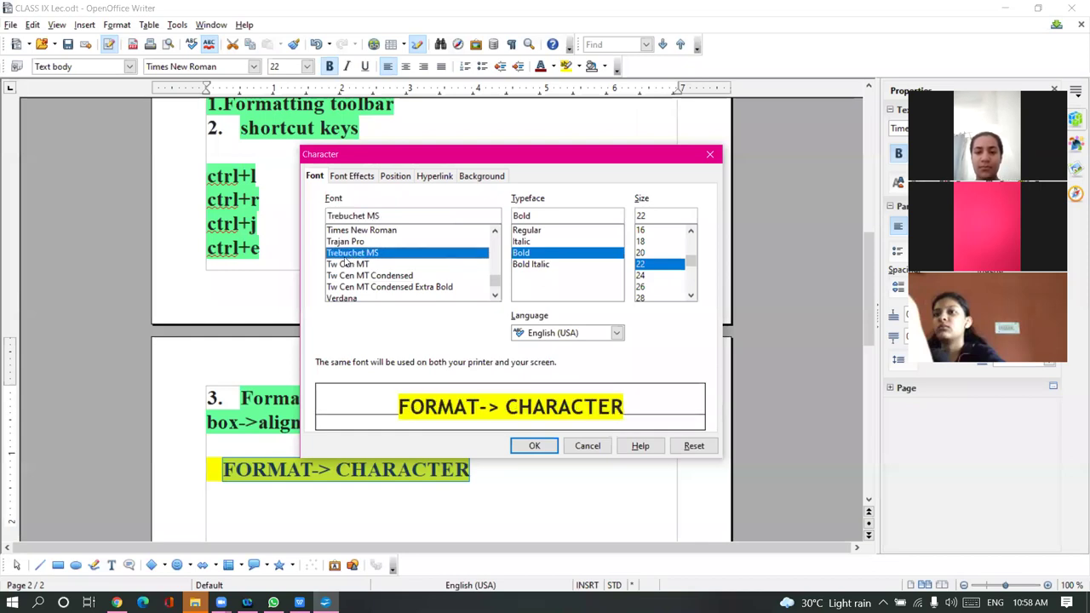
pyautogui.click(361, 231)
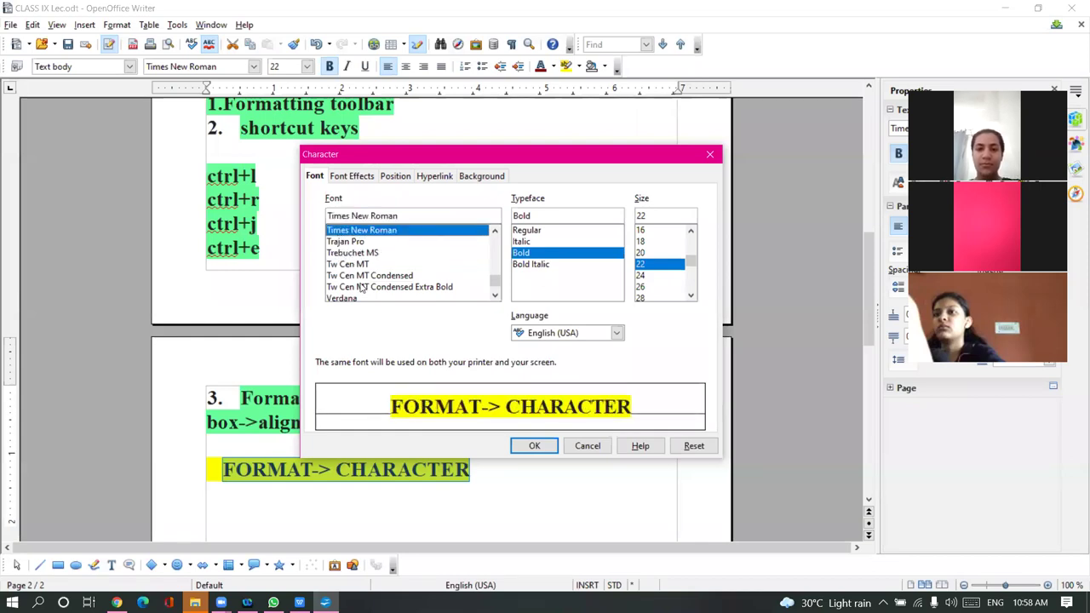
pyautogui.click(363, 254)
# Choose the Viner Hand ITC font and, after trying Regular, Italic and Bold, set the typeface to Bold Italic
pyautogui.scroll(-1, 364, 273)
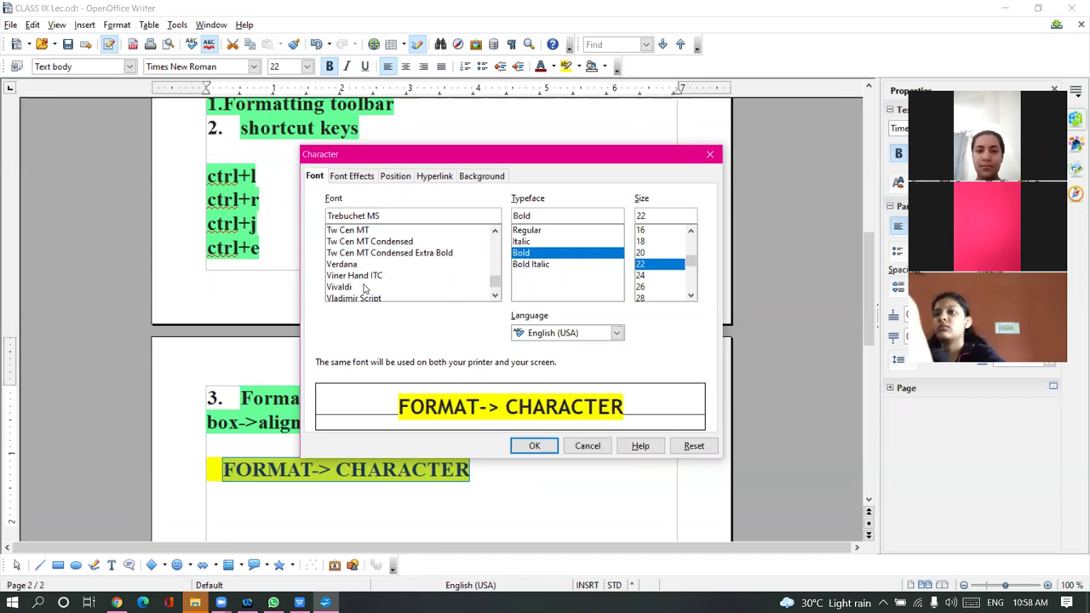
pyautogui.click(361, 276)
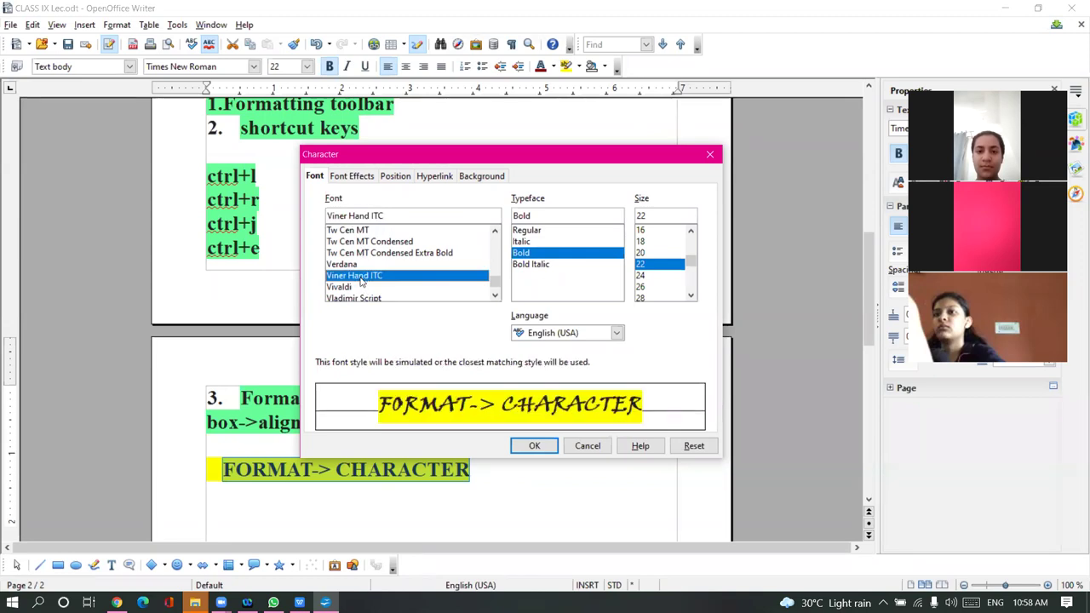
pyautogui.click(536, 230)
pyautogui.click(525, 243)
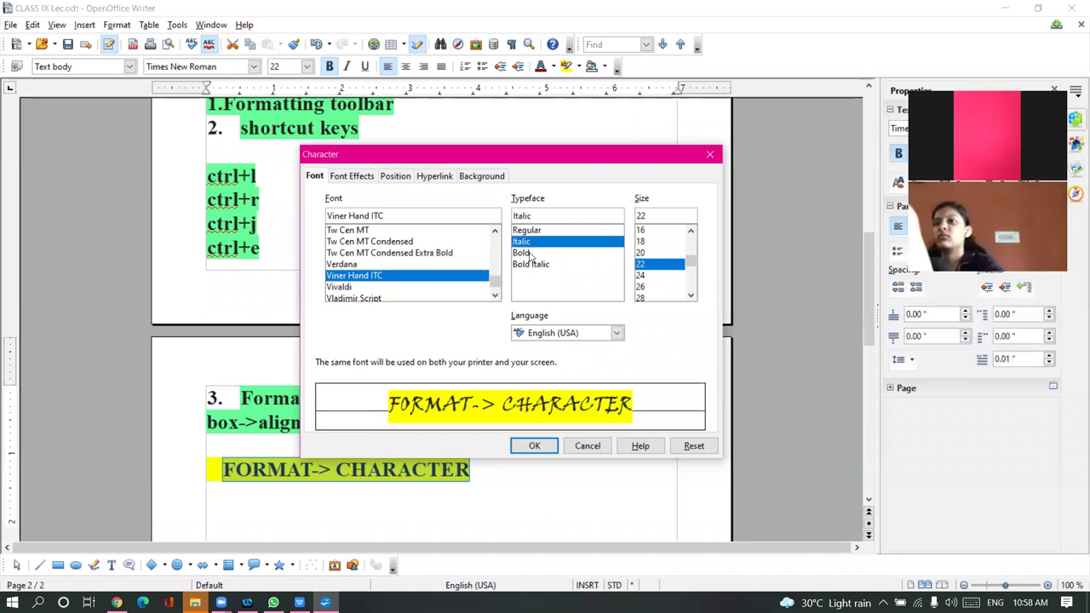
pyautogui.click(529, 253)
pyautogui.click(530, 264)
pyautogui.click(529, 253)
pyautogui.click(531, 264)
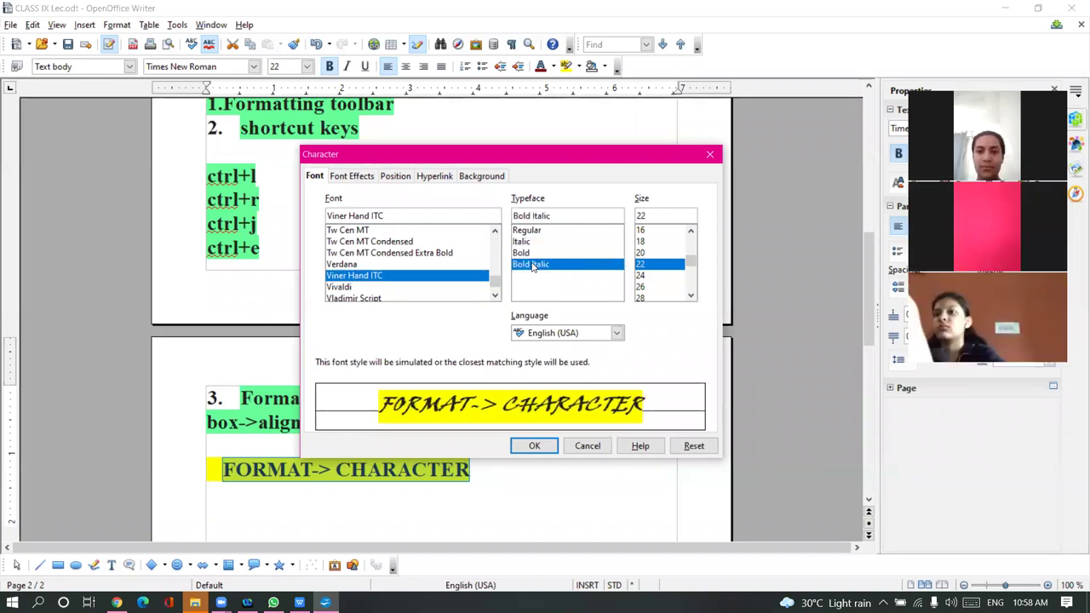
# Set the font size to 20 after trying 18, and apply the character formatting to the line
pyautogui.moveTo(687, 256)
pyautogui.mouseDown()
pyautogui.moveTo(690, 239)
pyautogui.moveTo(690, 260)
pyautogui.mouseUp()
pyautogui.click(655, 254)
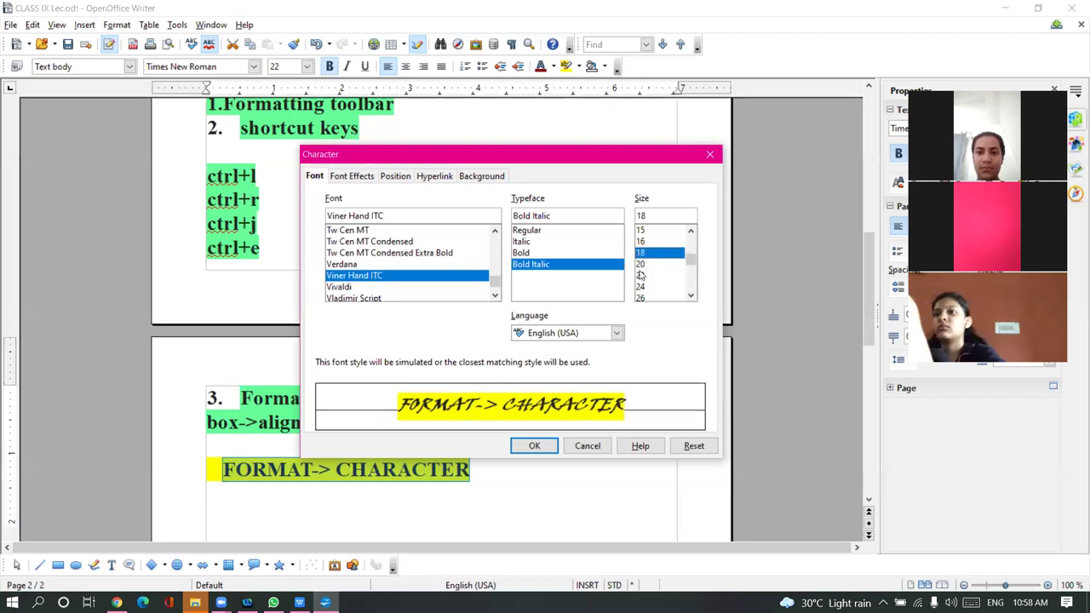
pyautogui.click(641, 267)
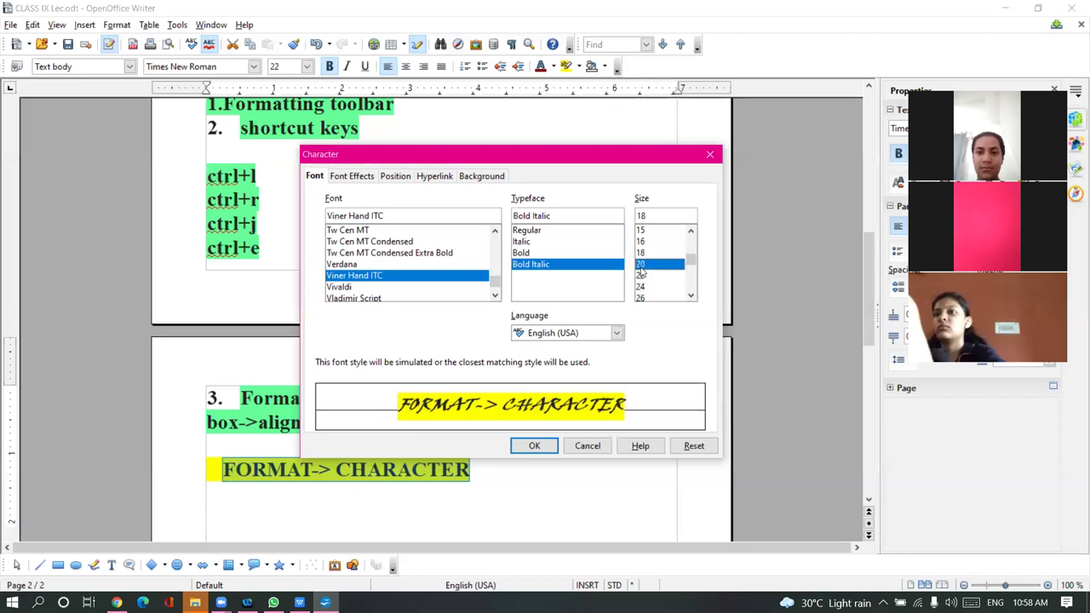
pyautogui.click(533, 445)
pyautogui.click(556, 470)
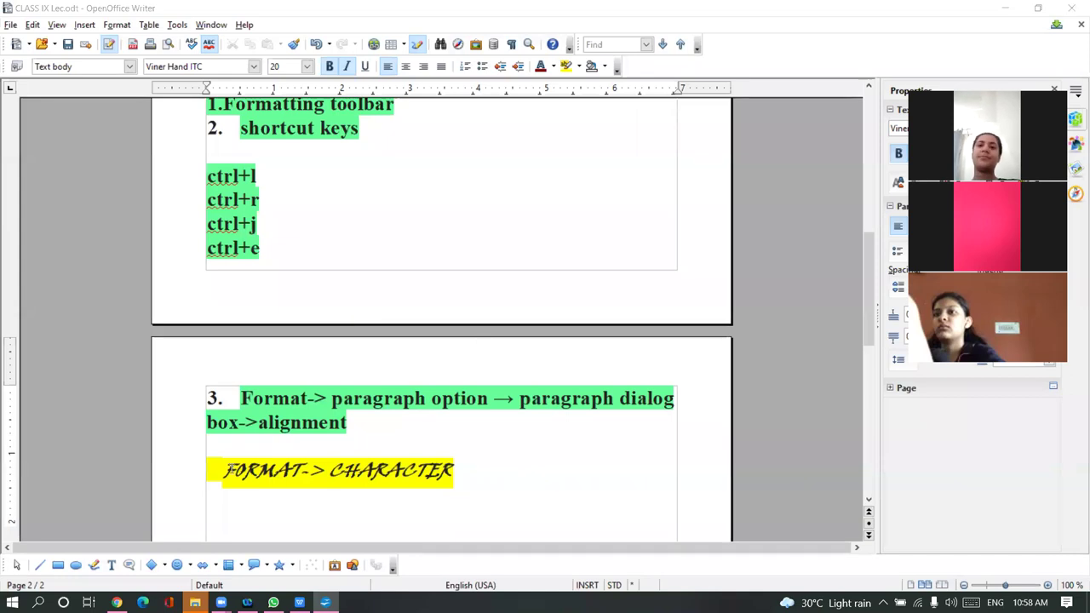
# Reselect the "FORMAT-> CHARACTER" text and open its Font Effects settings in the Character dialog
pyautogui.moveTo(225, 475); pyautogui.dragTo(459, 489)
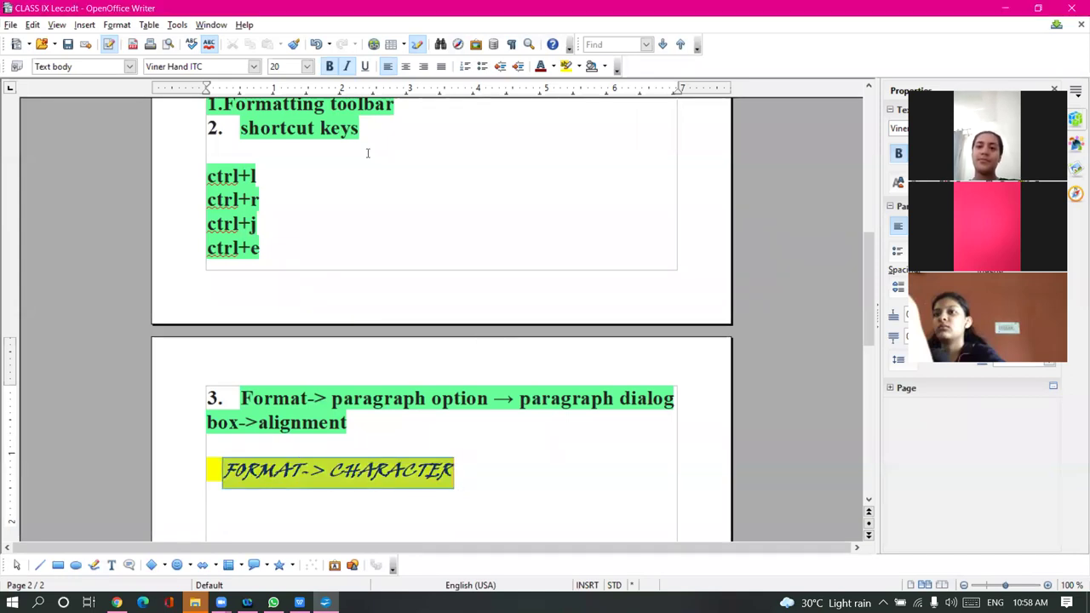
pyautogui.click(103, 26)
pyautogui.click(129, 68)
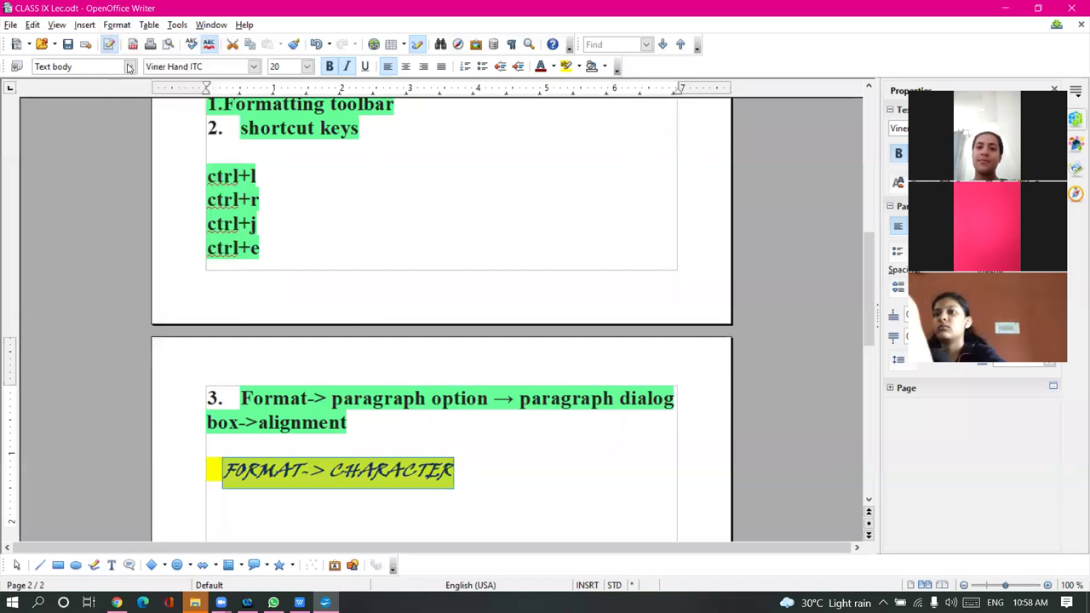
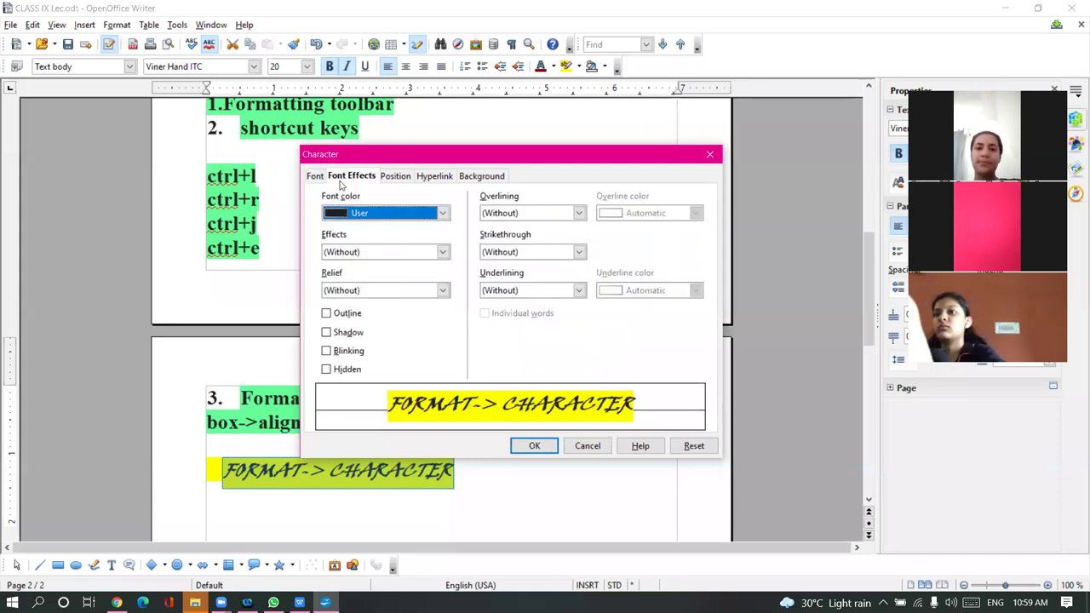
# Try the Capitals, Title and Small capitals effects on the selected text, and set its effect to Lowercase
pyautogui.click(443, 255)
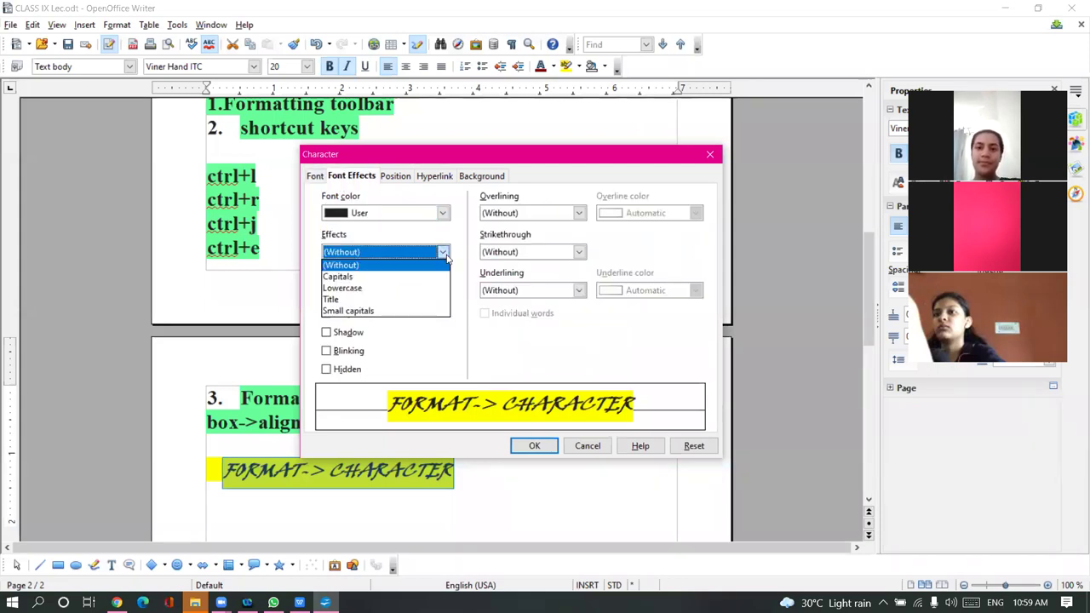
pyautogui.click(433, 277)
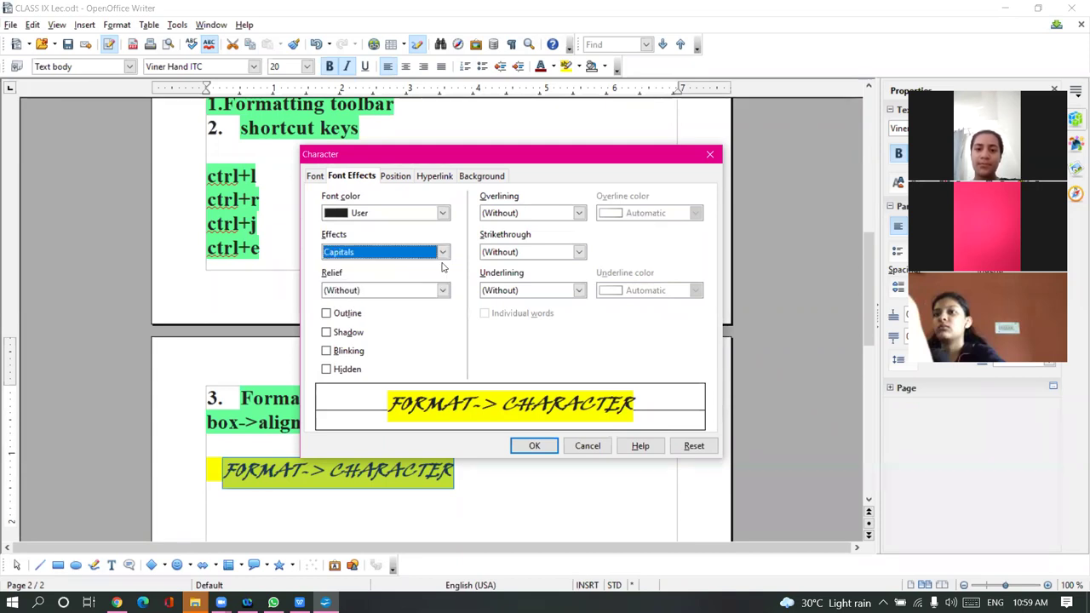
pyautogui.click(443, 253)
pyautogui.click(416, 289)
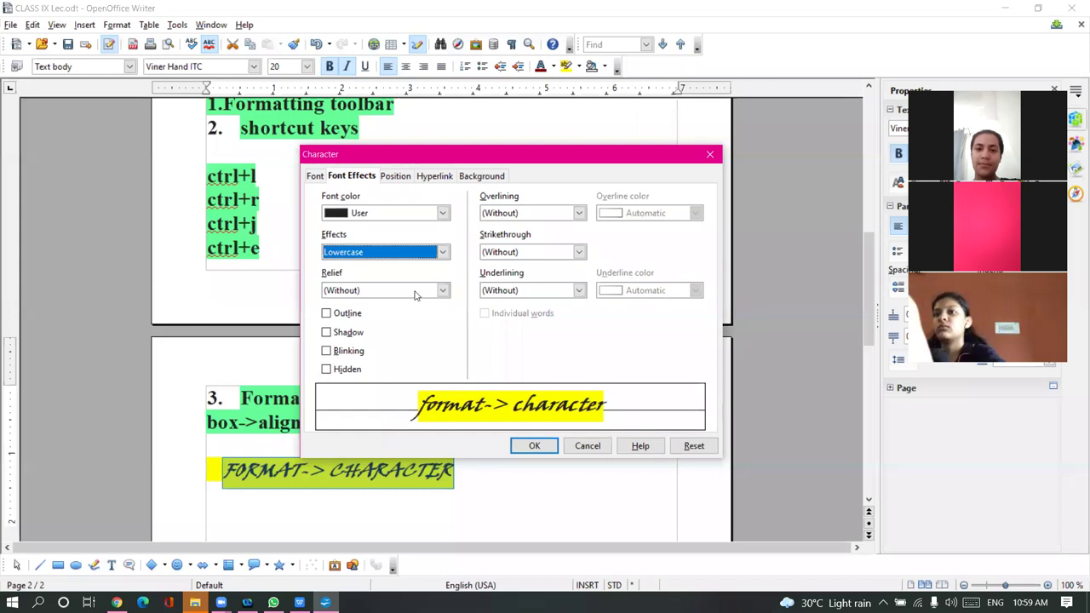
pyautogui.click(442, 252)
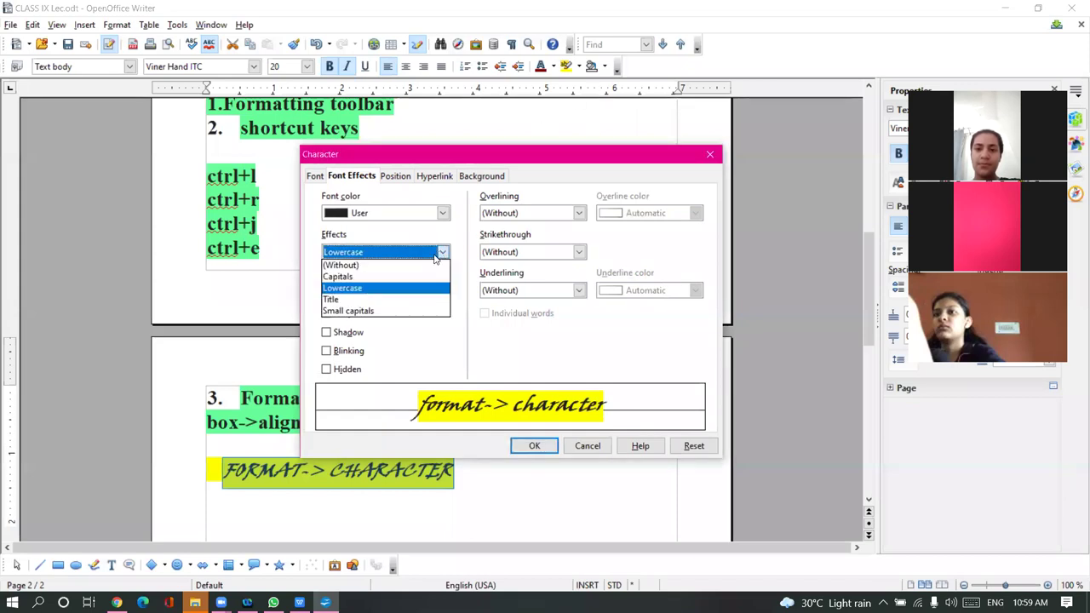
pyautogui.click(369, 301)
pyautogui.click(442, 252)
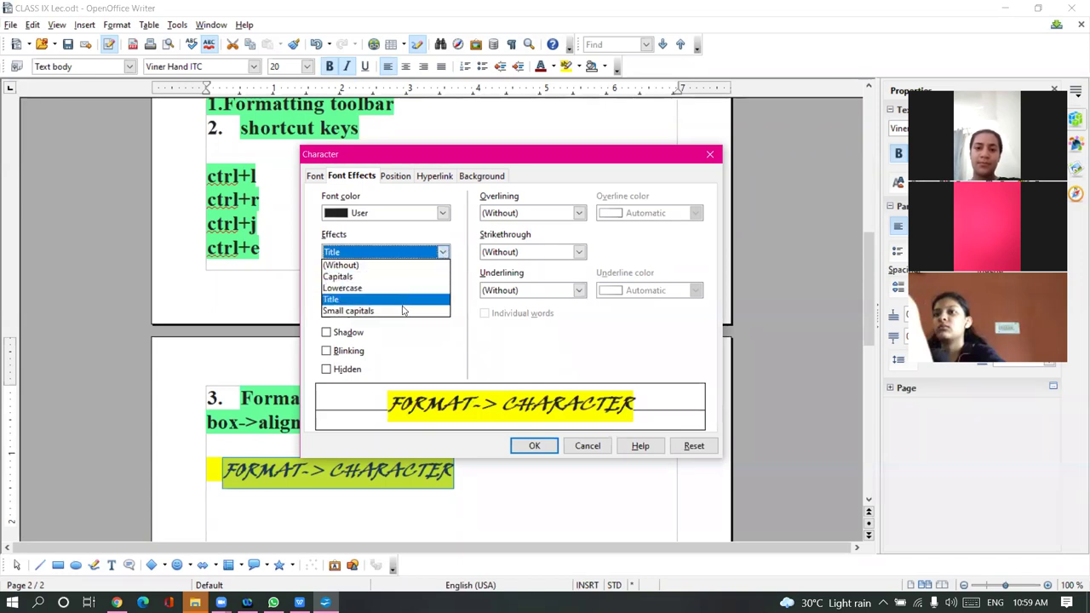
pyautogui.click(403, 311)
pyautogui.click(441, 253)
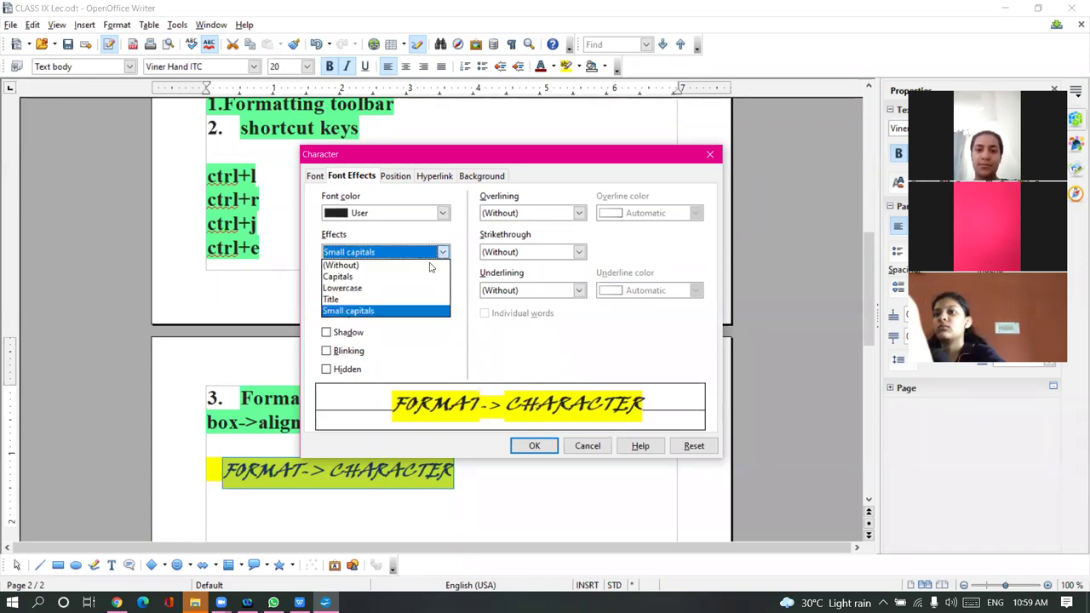
pyautogui.click(409, 294)
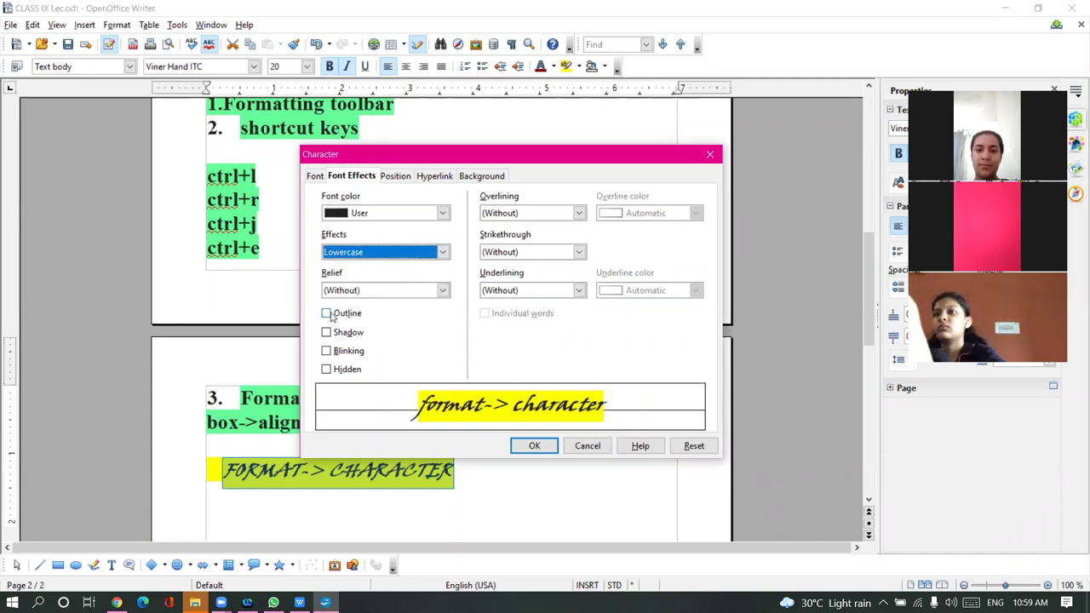
# Turn on the Outline effect and apply the font effects to the "format-> character" line
pyautogui.click(327, 313)
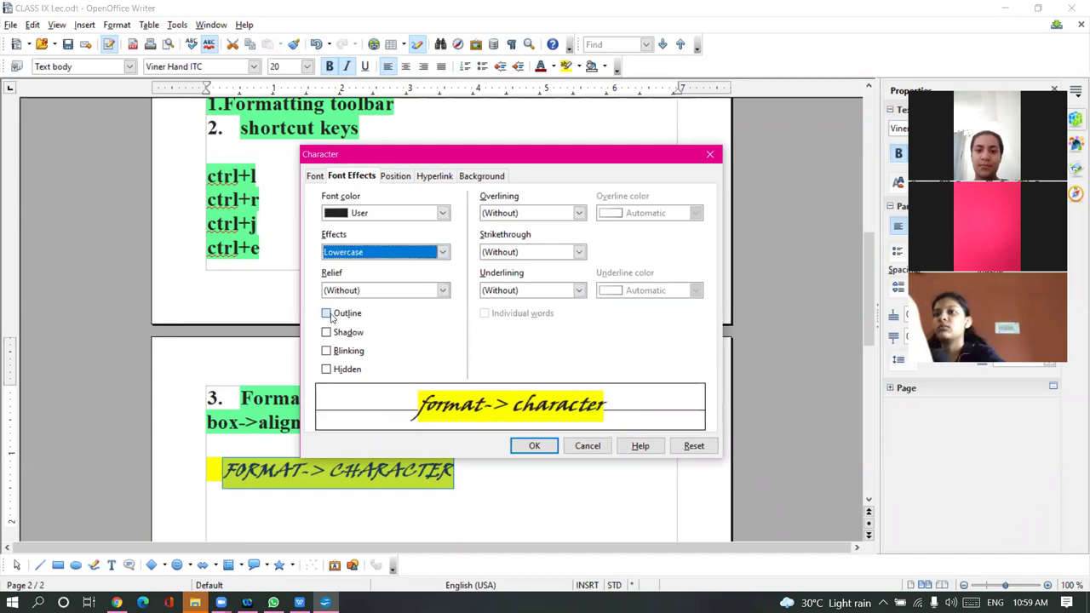
pyautogui.click(327, 314)
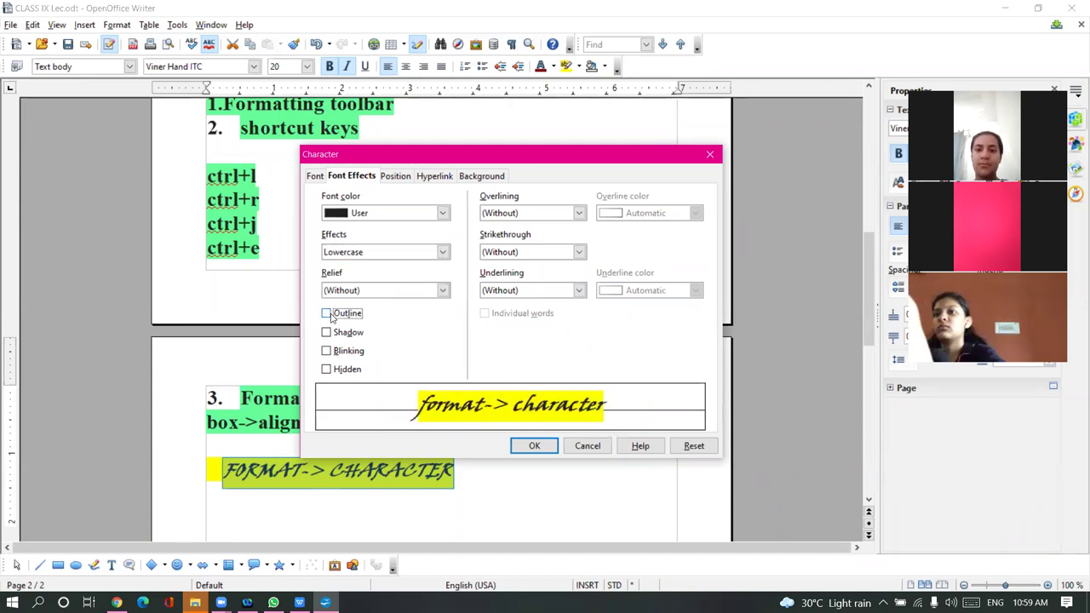
pyautogui.click(327, 313)
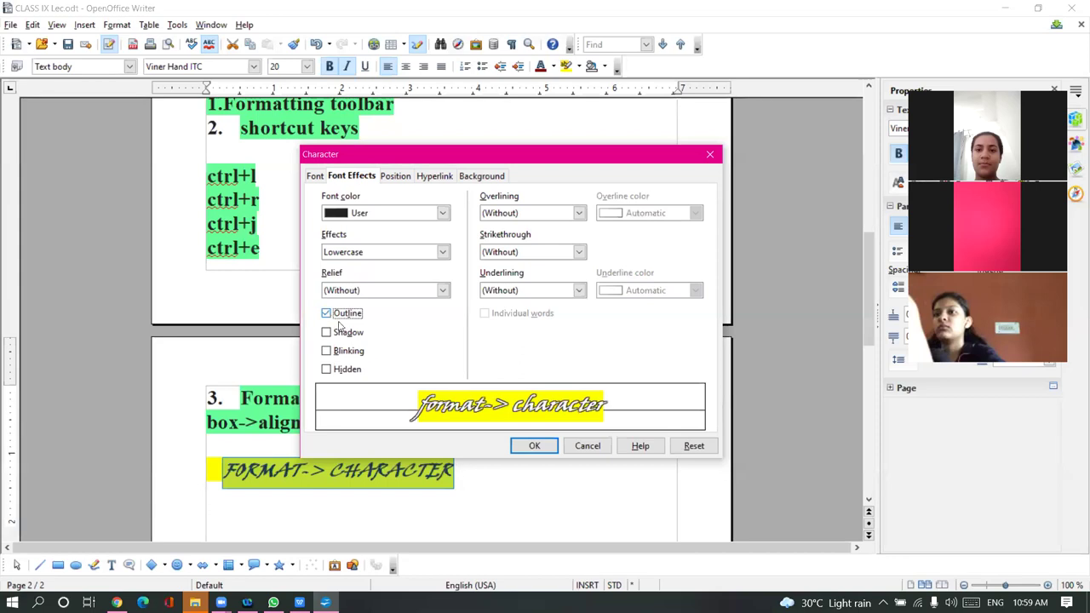
pyautogui.click(534, 446)
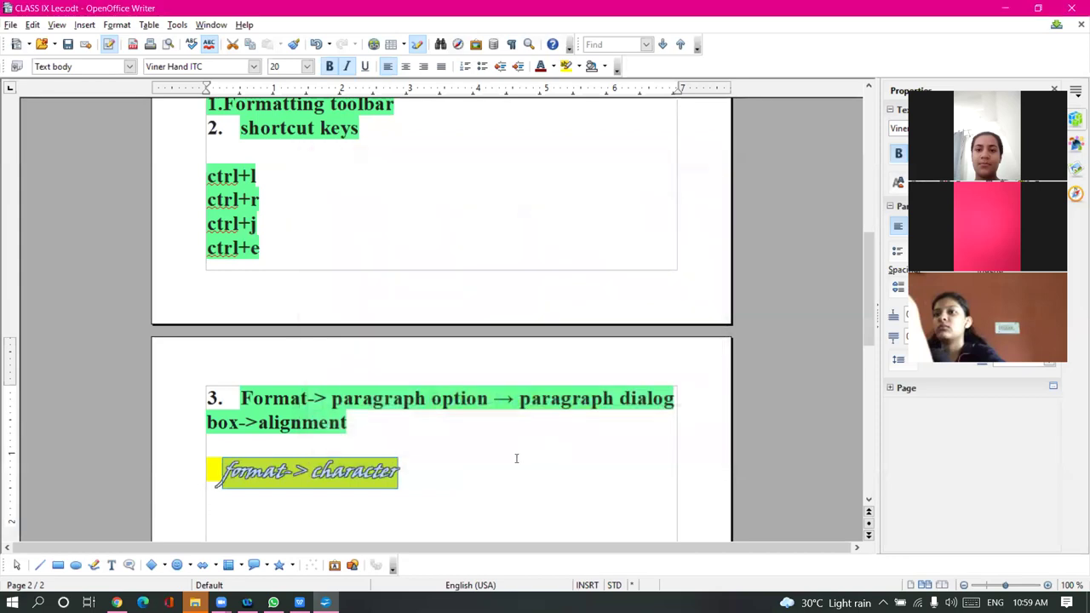
pyautogui.click(516, 458)
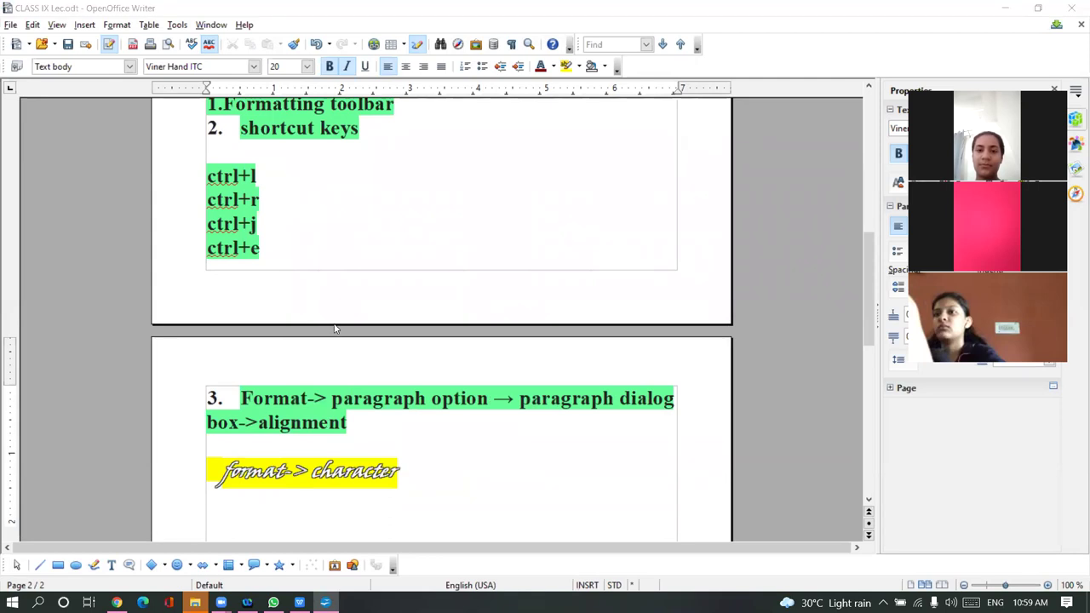
# Copy the outlined "format-> character" text and paste it twice below the original, with a blank line after each pasted copy
pyautogui.moveTo(219, 473); pyautogui.dragTo(417, 475)
pyautogui.hotkey('ctrl', 'c')
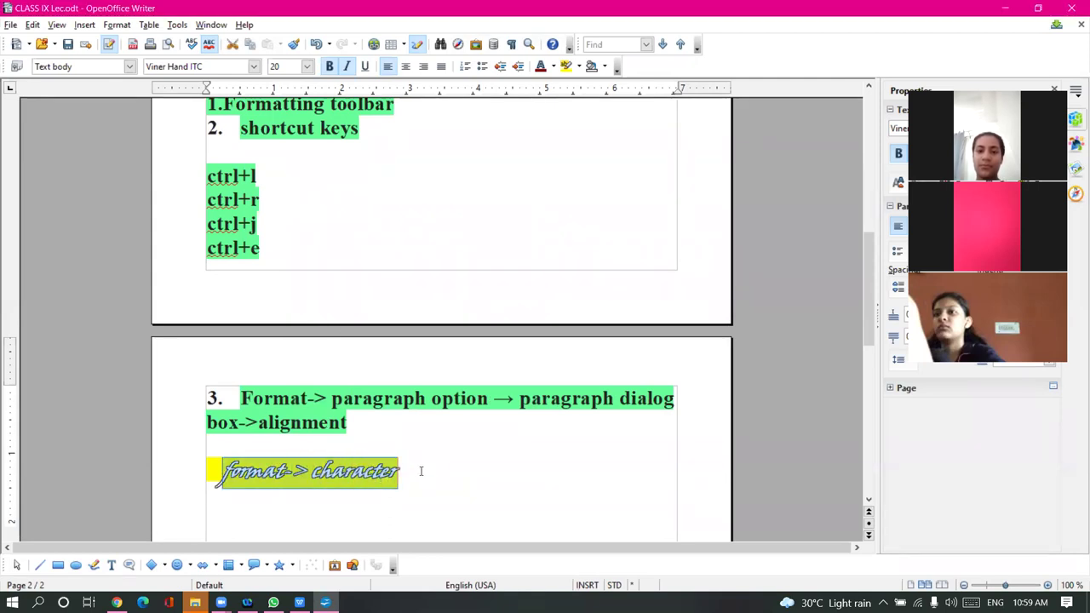
pyautogui.click(420, 474)
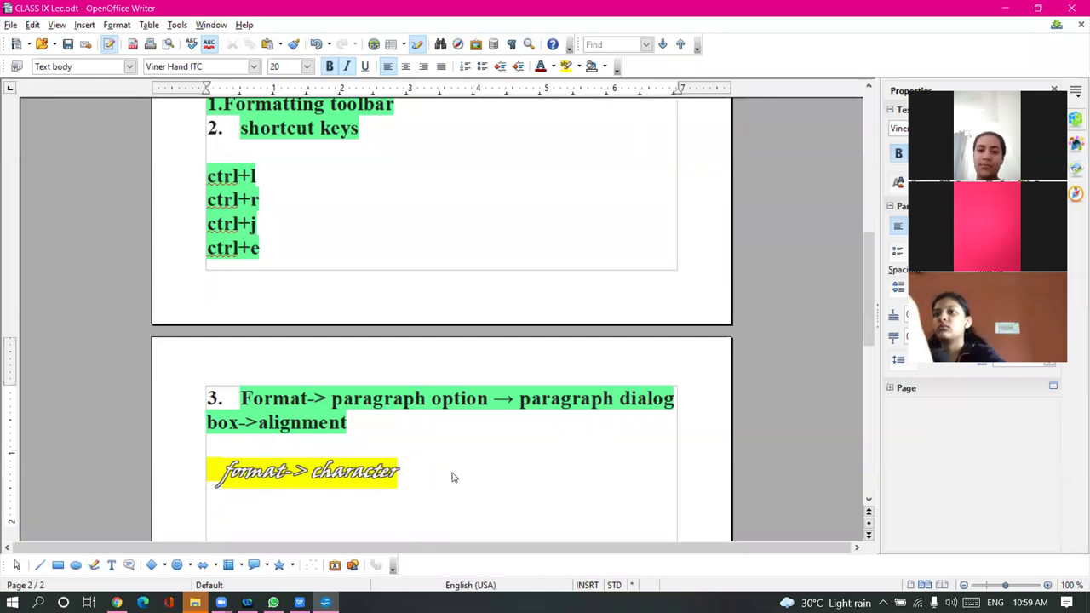
pyautogui.hotkey('ctrl', 'v')
pyautogui.scroll(-3, 452, 473)
pyautogui.press('Return')
pyautogui.press('Return')
pyautogui.hotkey('ctrl', 'v')
pyautogui.press('Return')
pyautogui.press('Return')
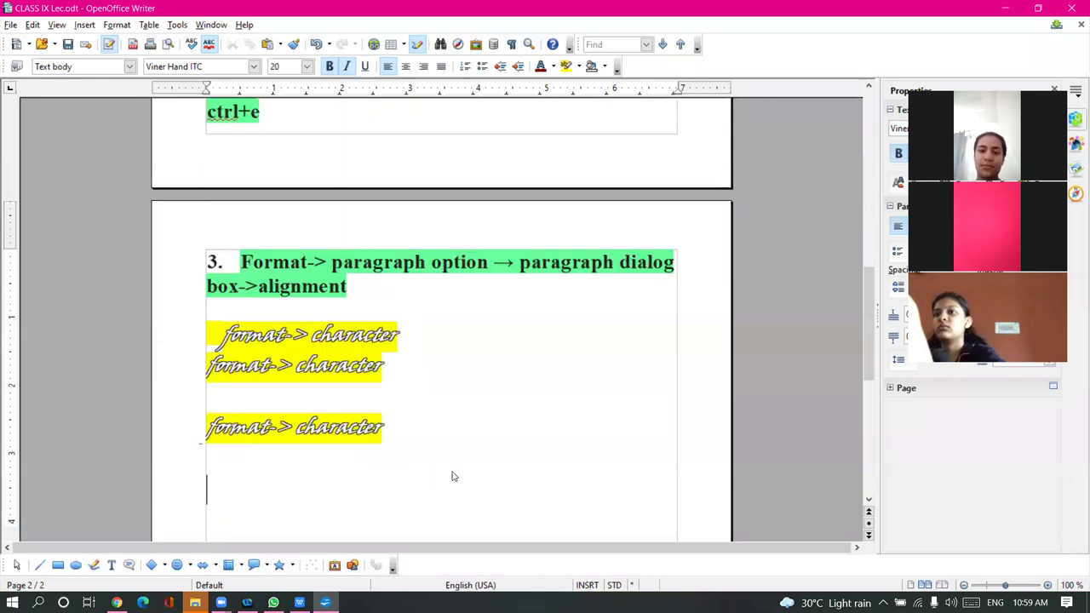
# Paste two more copies separated by a blank line, and insert a blank line below the original "format-> character" line
pyautogui.hotkey('ctrl', 'v')
pyautogui.scroll(-3, 453, 472)
pyautogui.press('Return')
pyautogui.press('Return')
pyautogui.hotkey('ctrl', 'v')
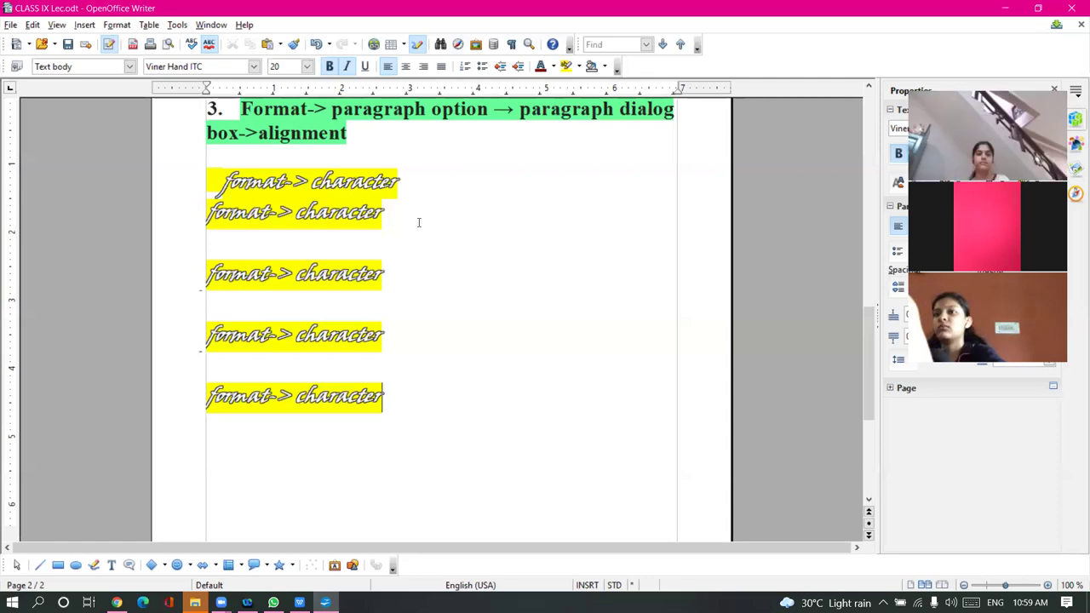
pyautogui.click(400, 182)
pyautogui.press('Return')
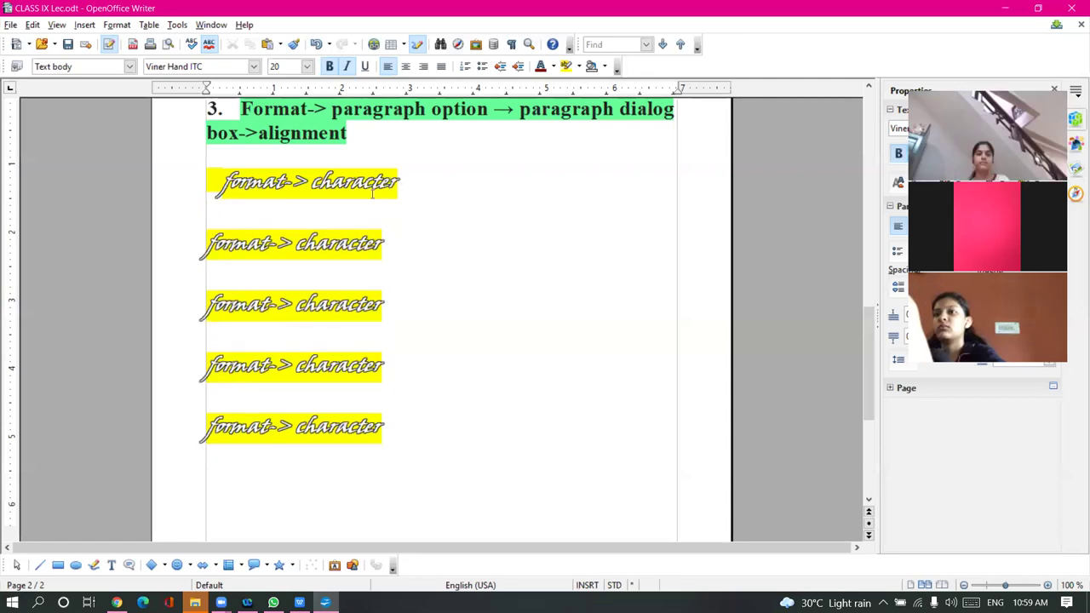
# Apply the Shadow font effect to the second "format-> character" line
pyautogui.moveTo(226, 182); pyautogui.dragTo(409, 177)
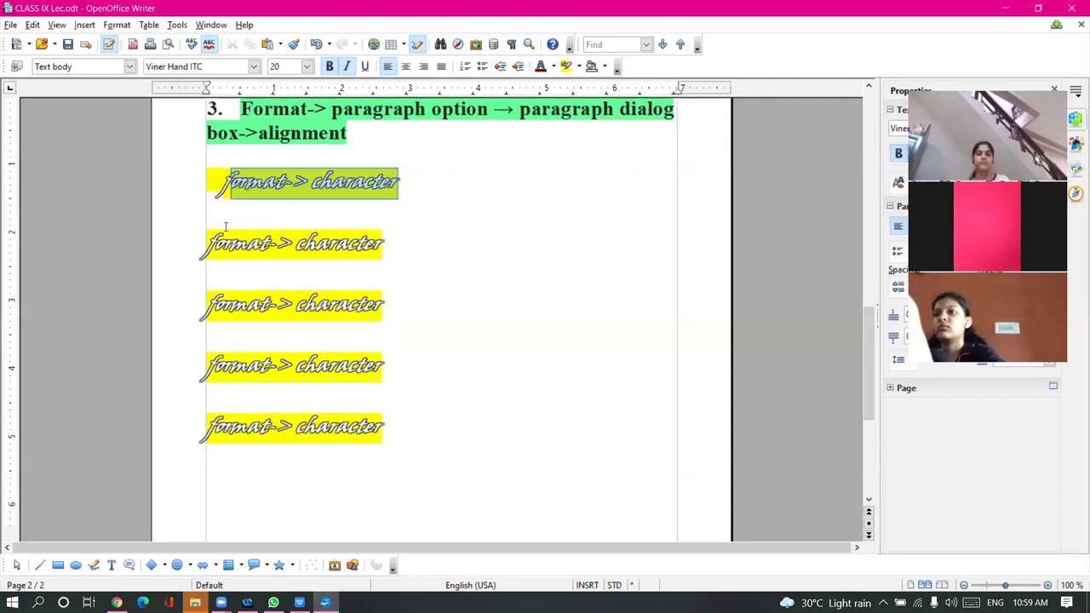
pyautogui.moveTo(207, 246); pyautogui.dragTo(414, 252)
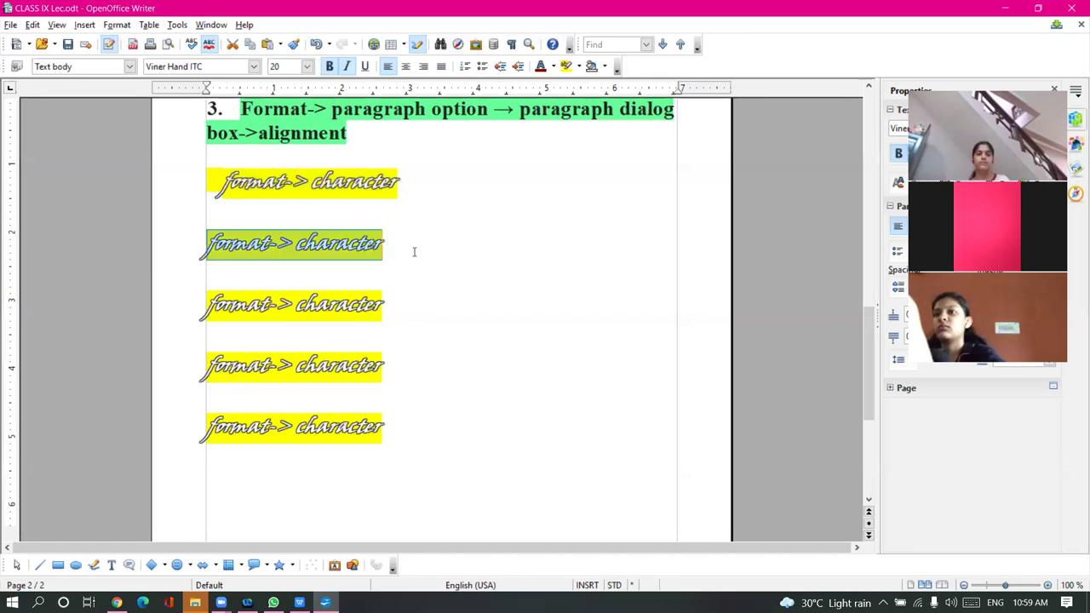
pyautogui.click(116, 25)
pyautogui.click(286, 120)
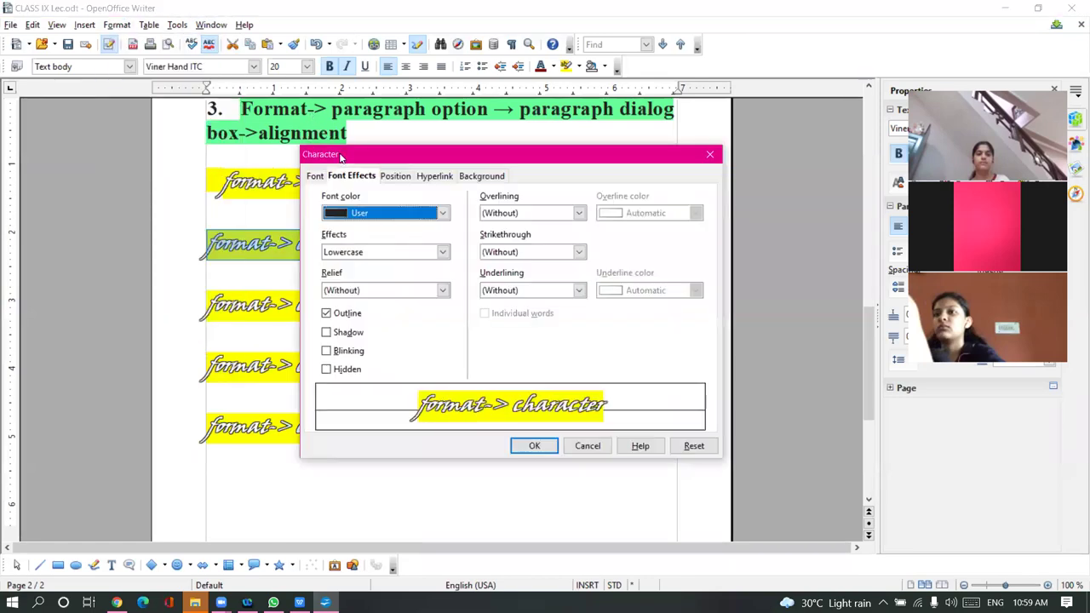
pyautogui.click(345, 333)
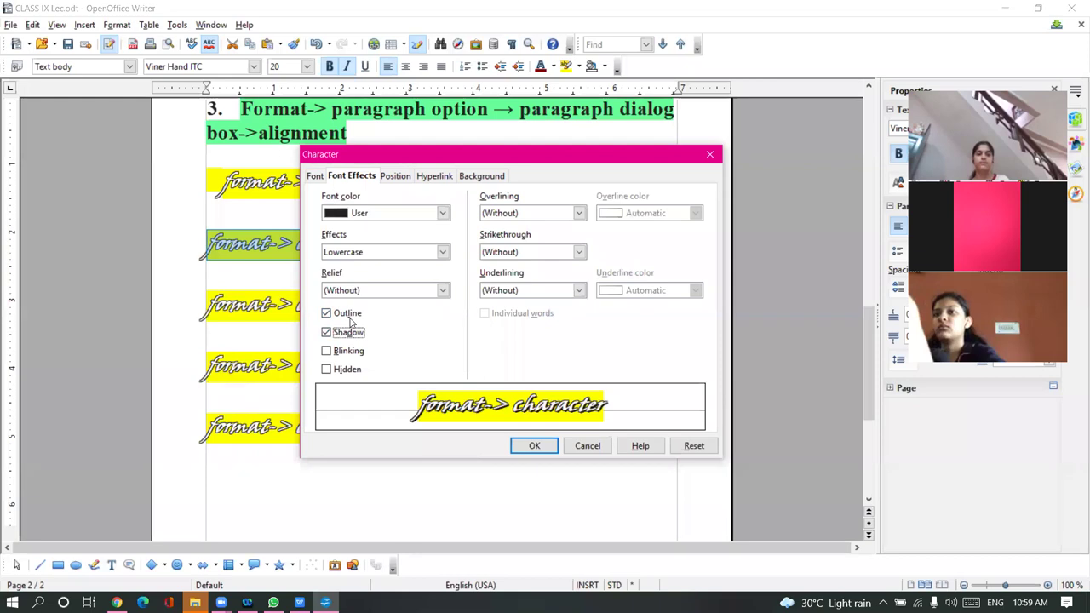
pyautogui.click(538, 447)
pyautogui.click(520, 312)
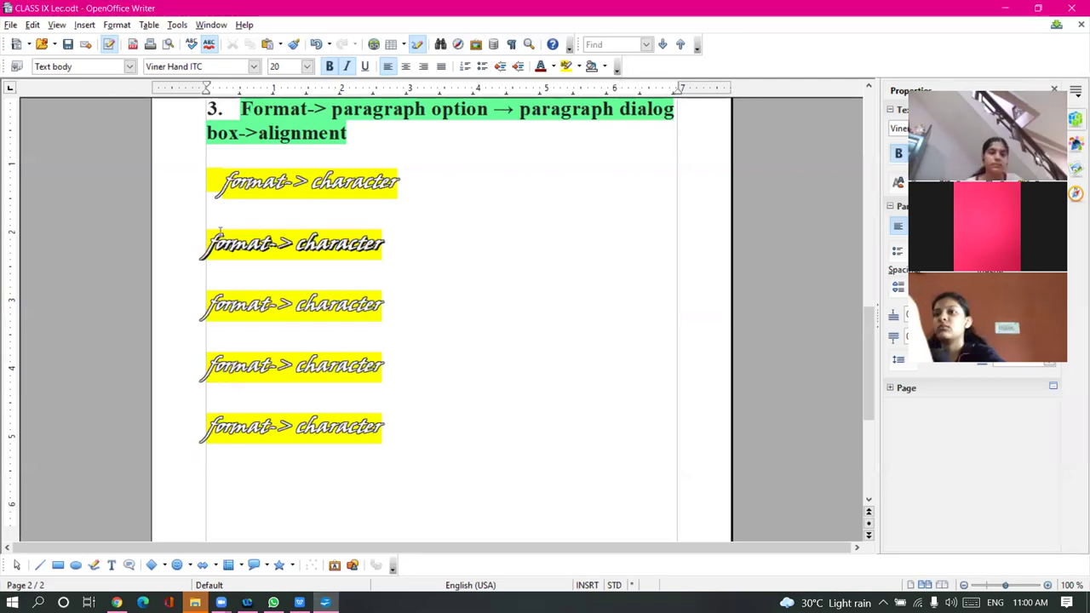
# Apply the Blinking font effect to the third "format-> character" line
pyautogui.moveTo(209, 304); pyautogui.dragTo(385, 305)
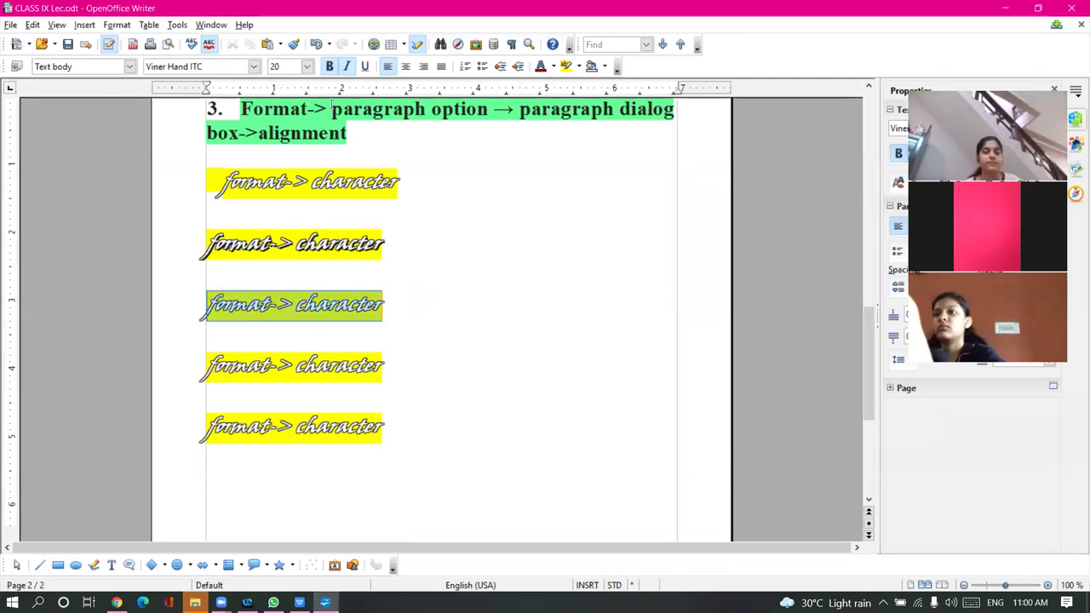
pyautogui.click(117, 26)
pyautogui.click(146, 63)
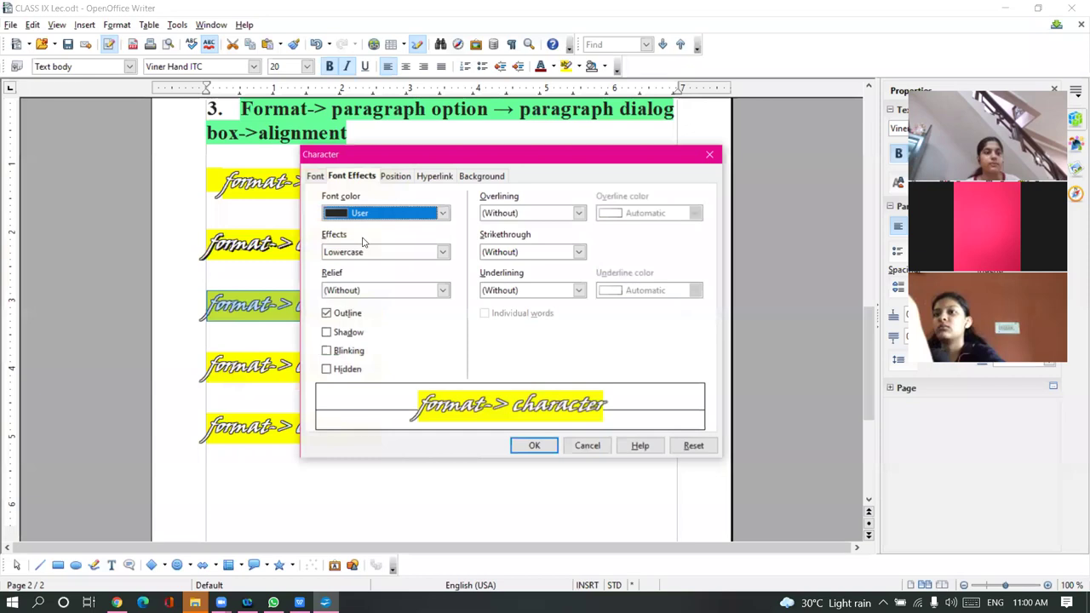
pyautogui.click(349, 351)
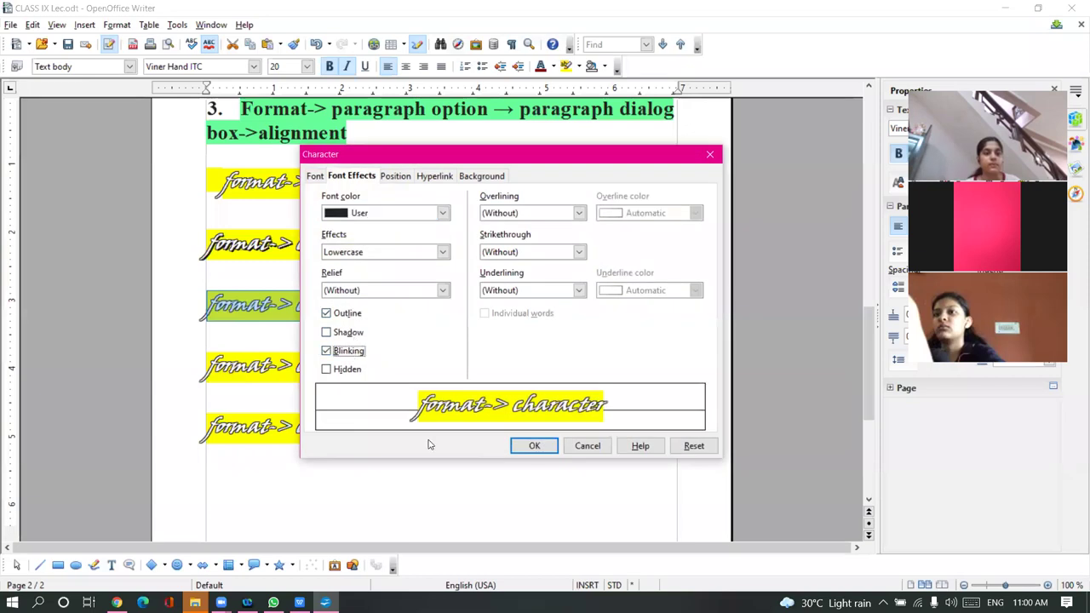
pyautogui.click(528, 446)
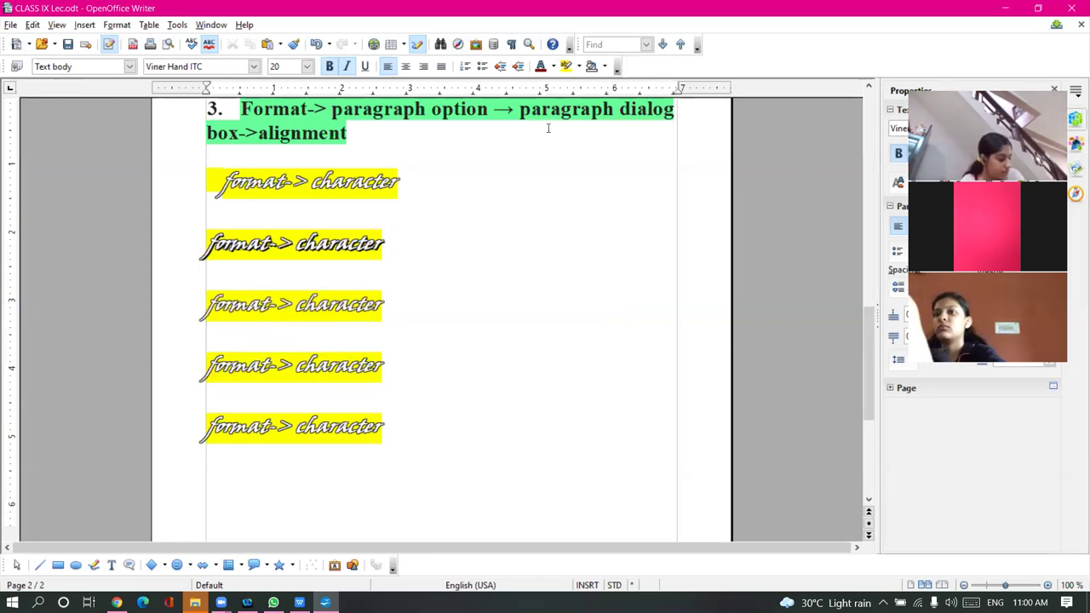
pyautogui.click(117, 25)
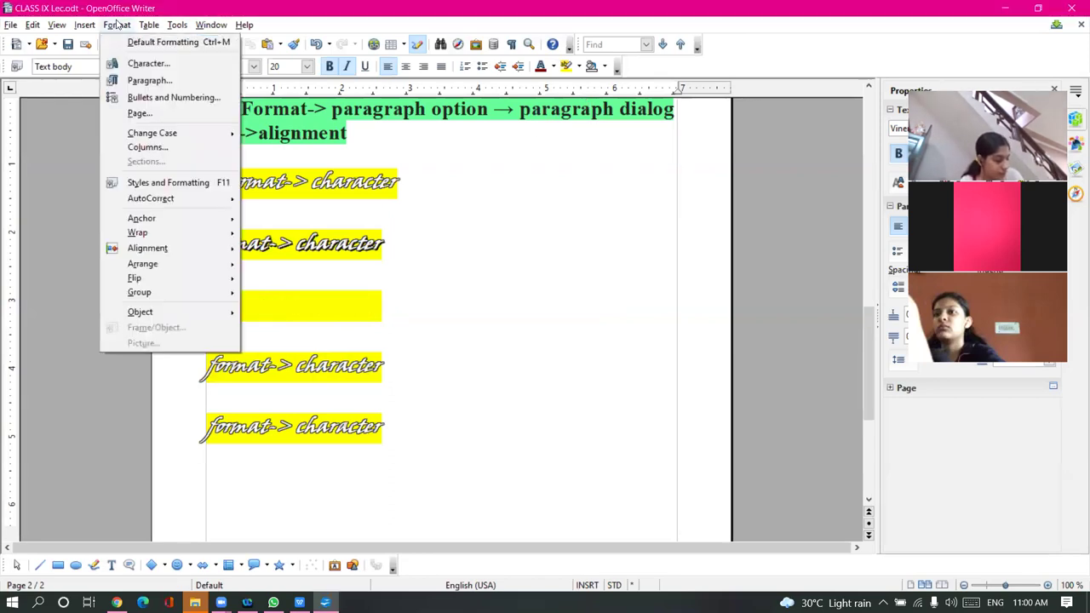
pyautogui.click(141, 63)
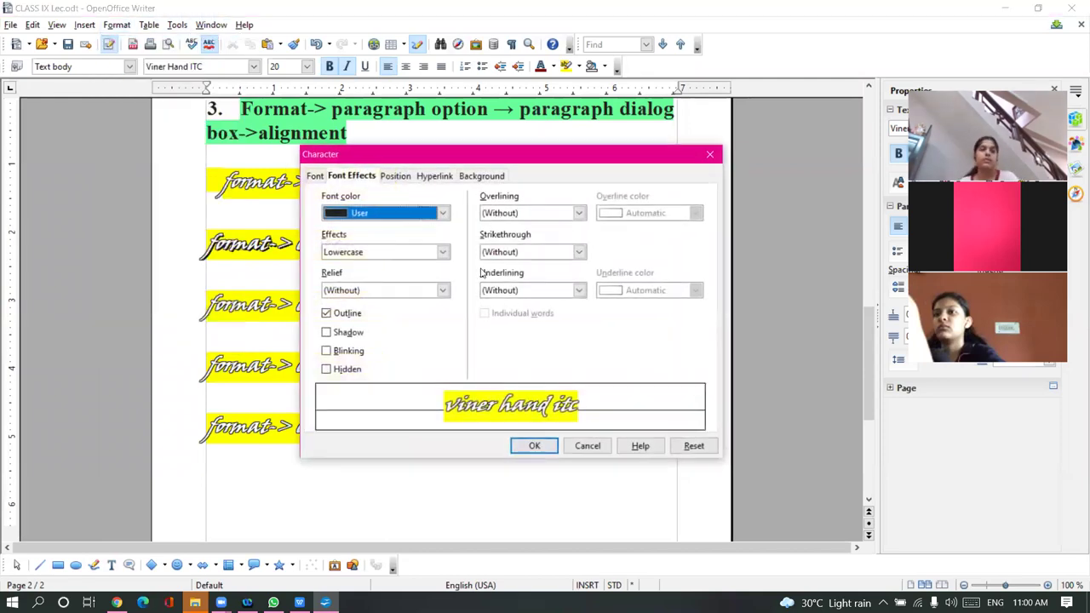
pyautogui.click(578, 213)
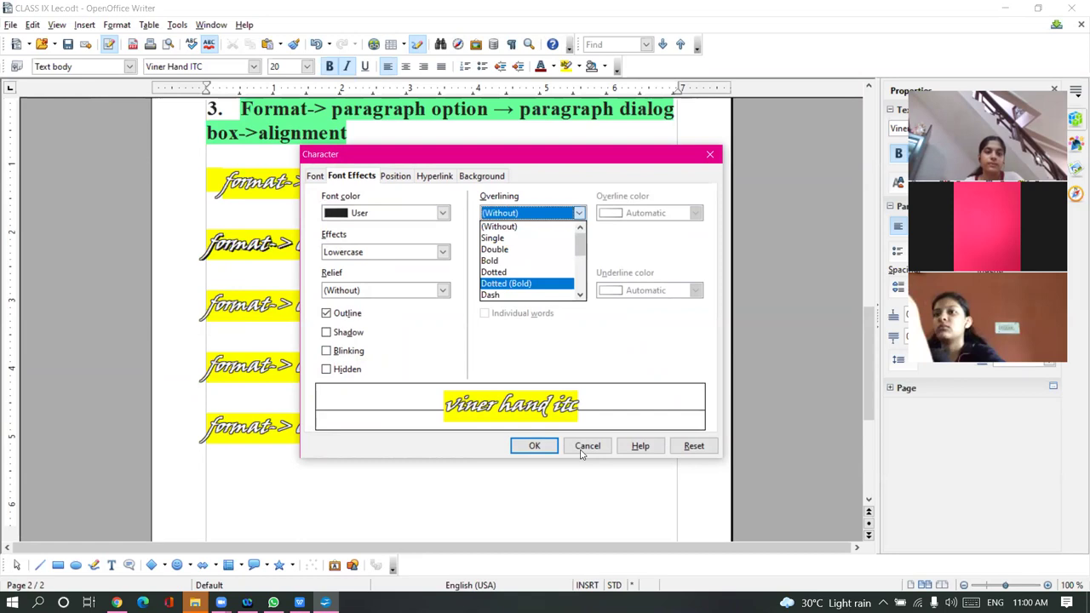
pyautogui.click(536, 450)
pyautogui.click(534, 447)
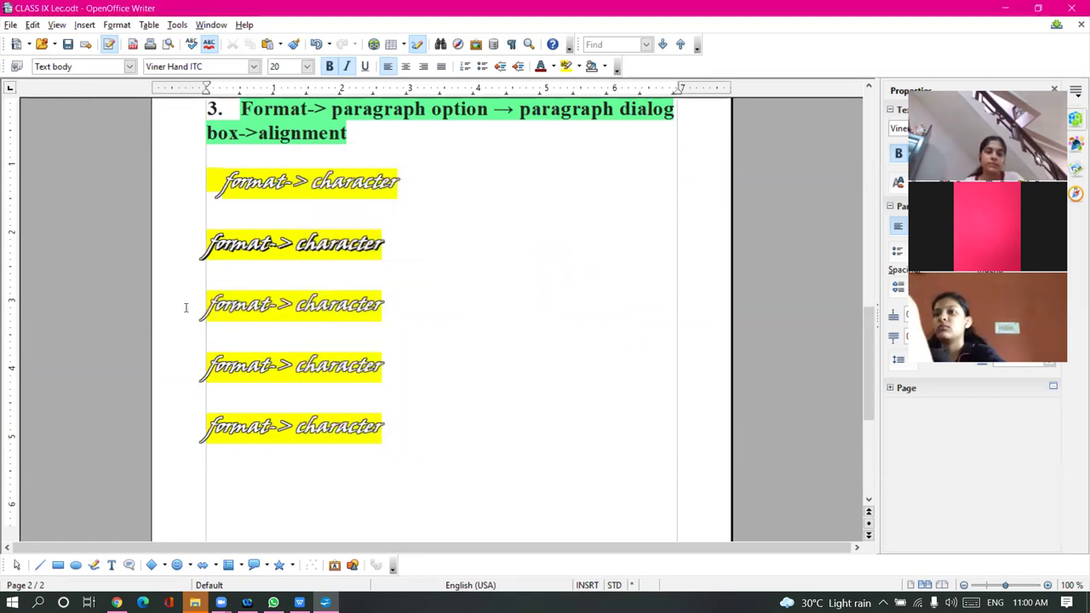
# Select the fourth "format-> character" line and set its overlining to Long Dash (Bold) after trying styles including Single and Dash (Bold)
pyautogui.moveTo(211, 364); pyautogui.dragTo(385, 364)
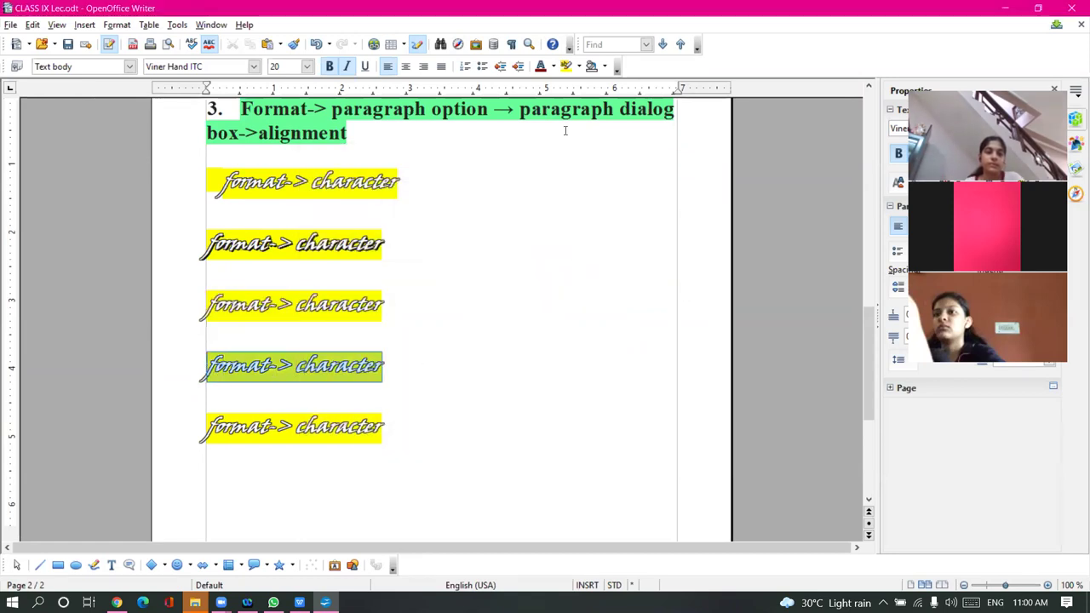
pyautogui.click(116, 24)
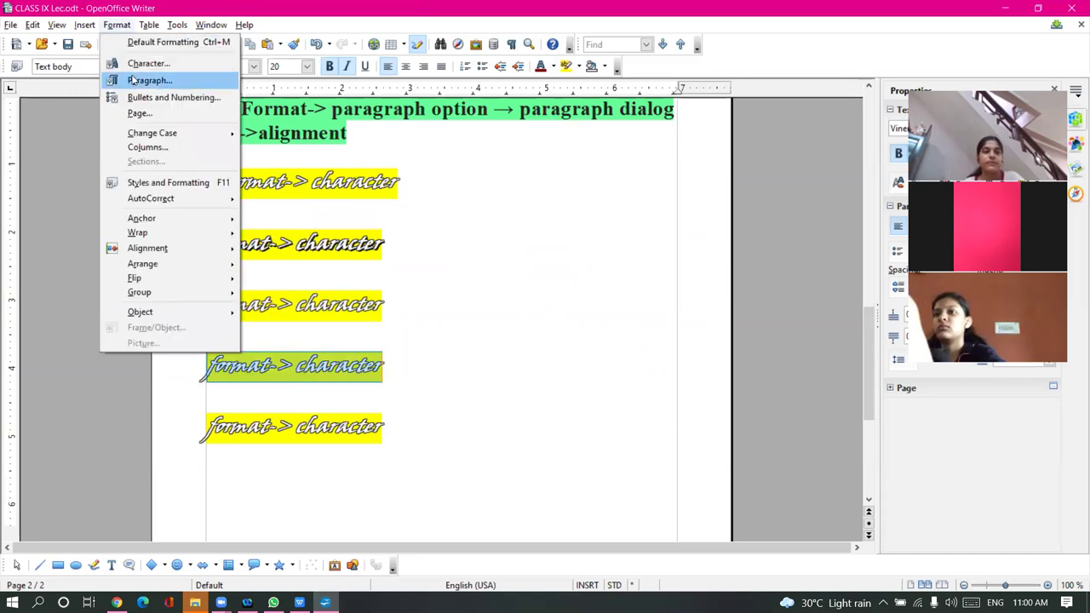
pyautogui.click(139, 64)
pyautogui.click(579, 213)
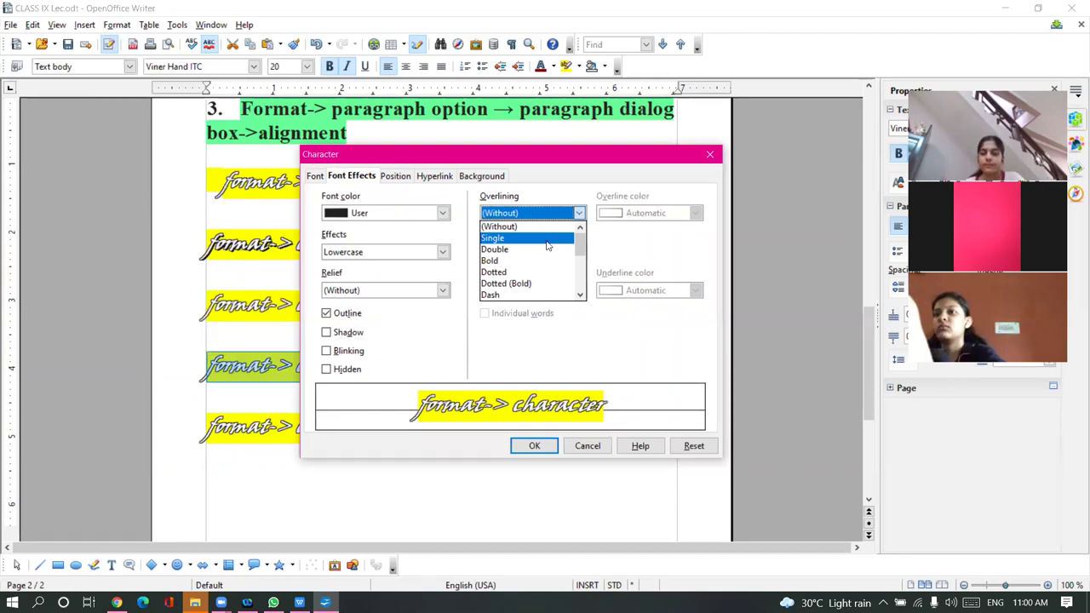
pyautogui.click(547, 240)
pyautogui.click(578, 214)
pyautogui.click(543, 260)
pyautogui.click(578, 214)
pyautogui.click(553, 260)
pyautogui.click(578, 213)
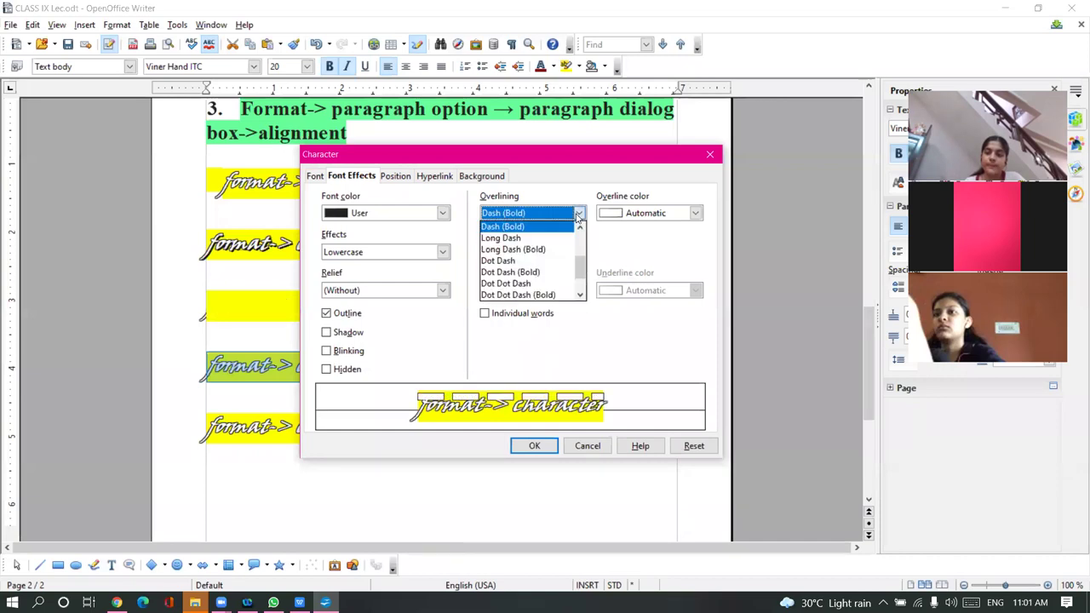
pyautogui.click(512, 251)
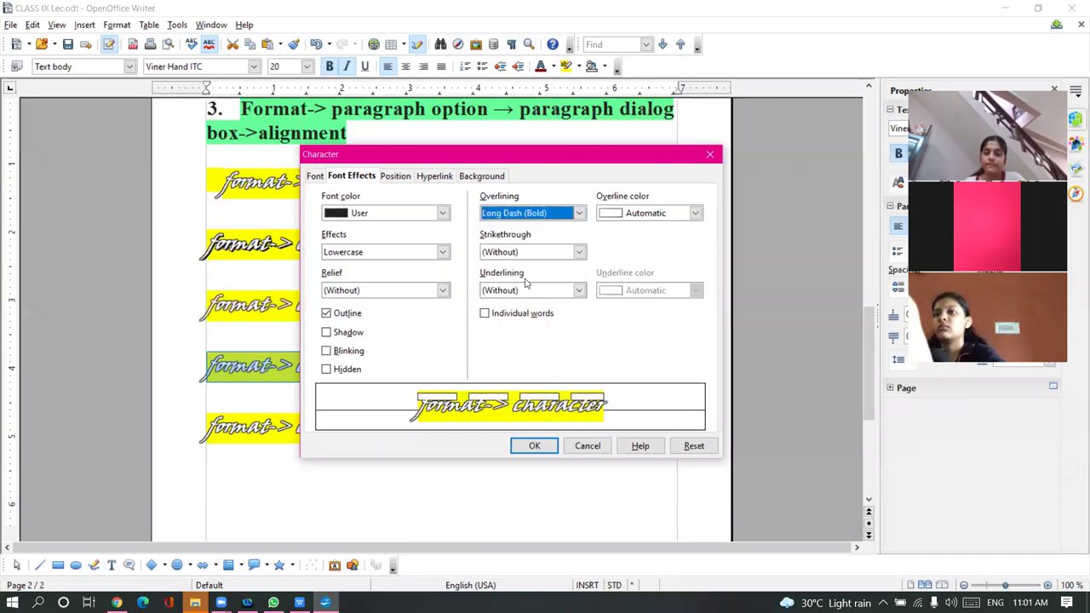
# Look through the strikethrough styles, leave strikethrough at (Without), and apply the Long Dash (Bold) overlining to the fourth "format-> character" line
pyautogui.click(579, 253)
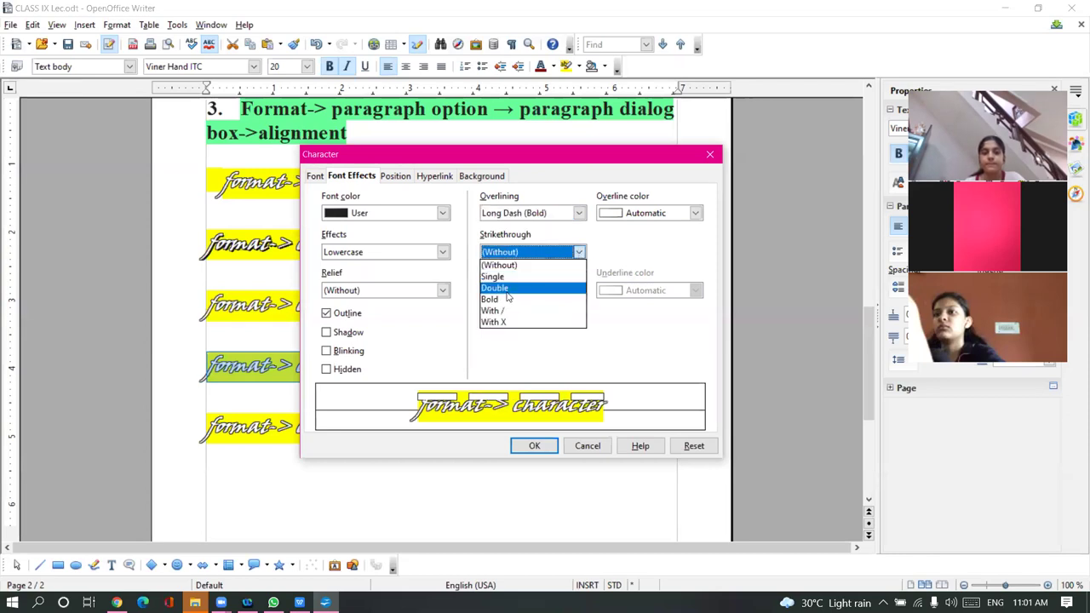
pyautogui.click(637, 354)
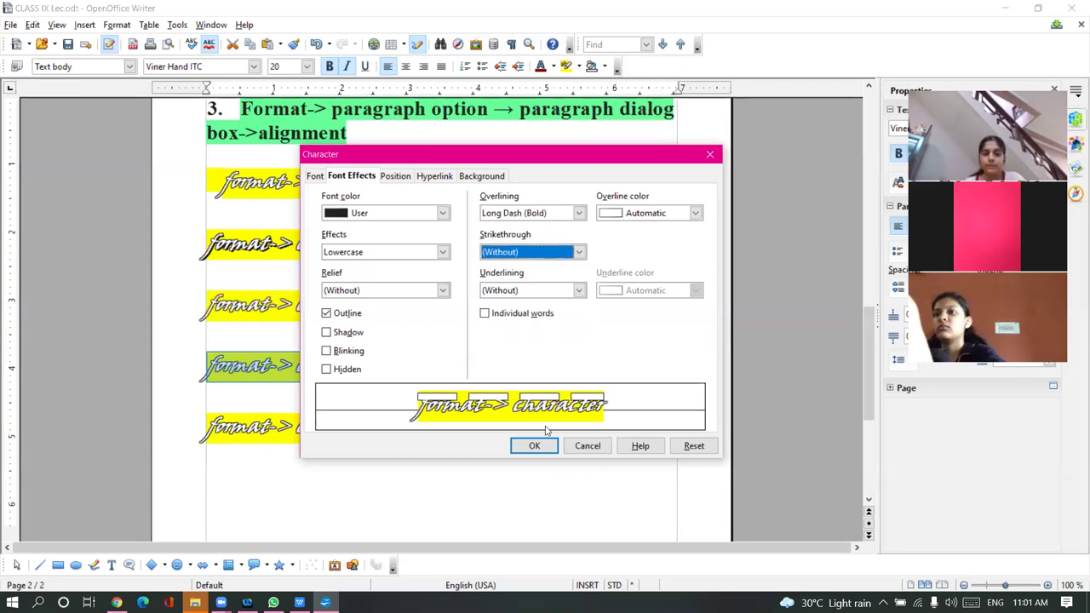
pyautogui.click(532, 445)
pyautogui.click(519, 397)
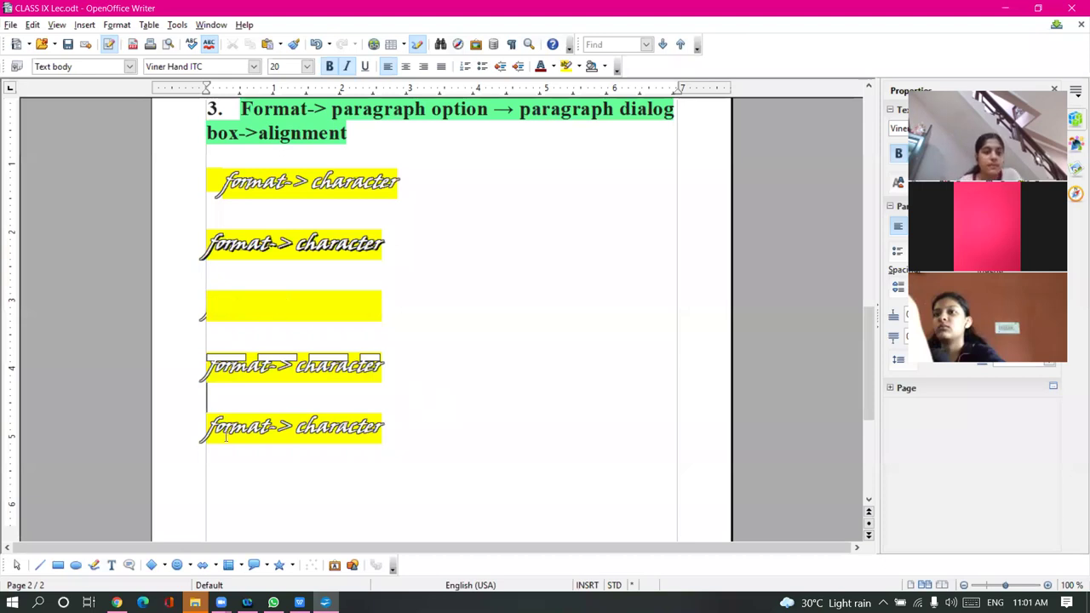
pyautogui.moveTo(415, 398); pyautogui.dragTo(389, 412)
# Change the overlining of the fourth "format-> character" line to Wave
pyautogui.moveTo(206, 366); pyautogui.dragTo(398, 359)
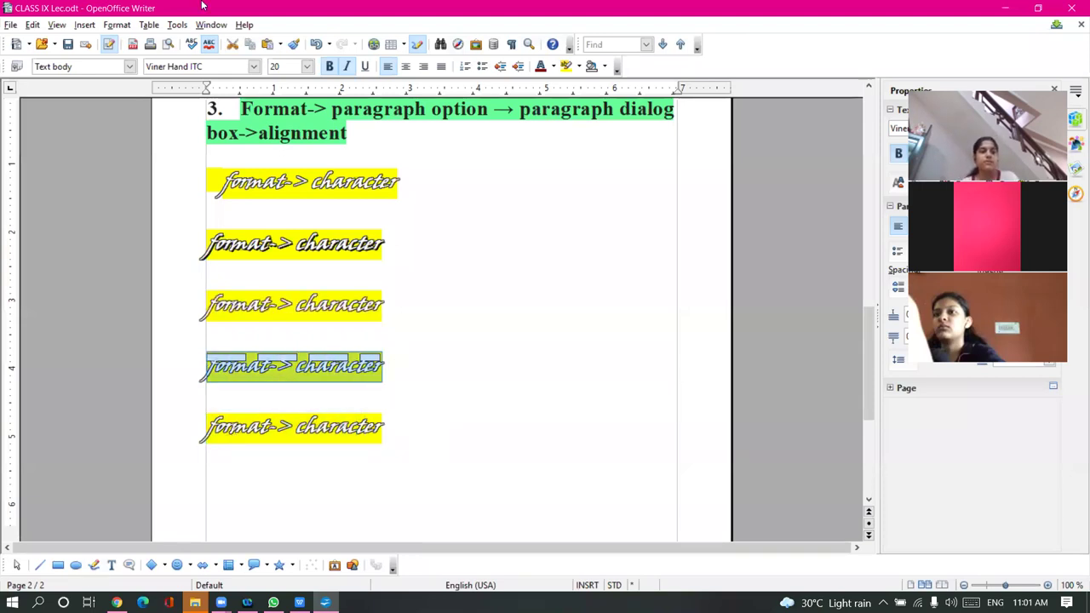
pyautogui.click(117, 25)
pyautogui.click(140, 60)
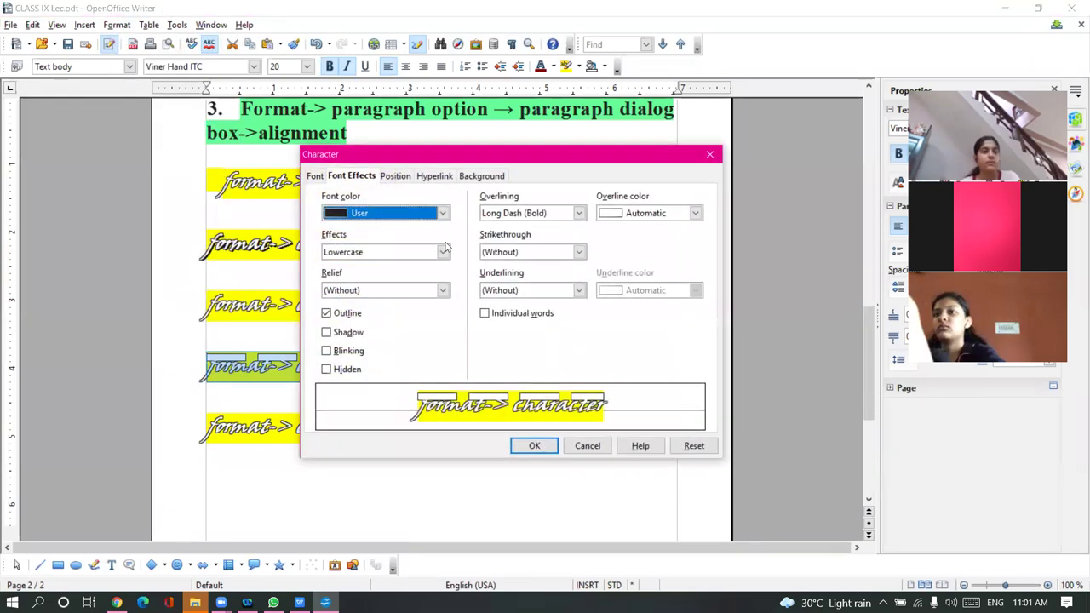
pyautogui.click(579, 212)
pyautogui.click(509, 285)
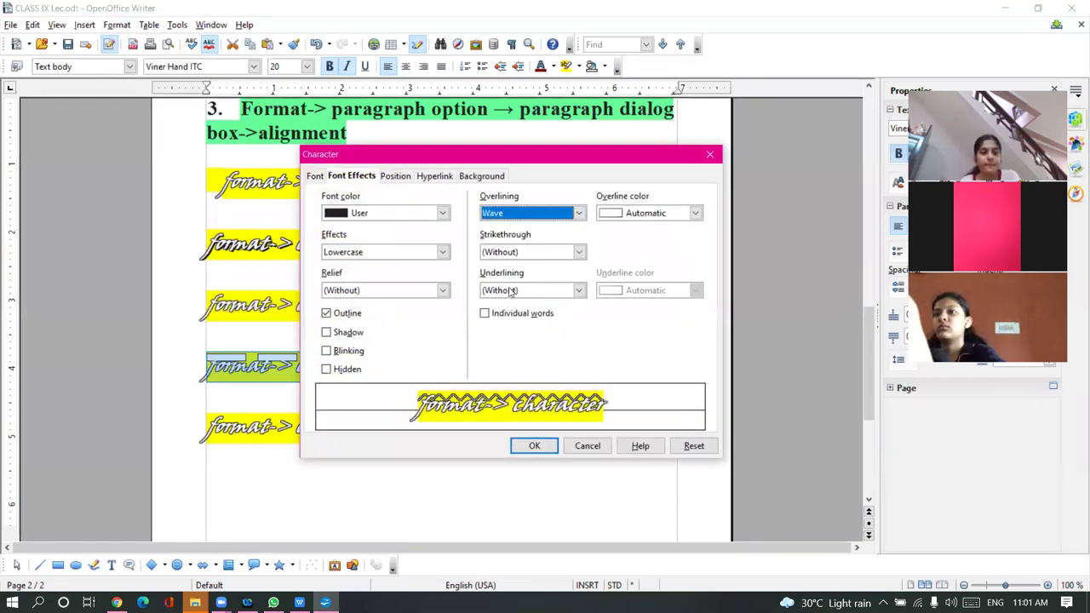
pyautogui.click(549, 446)
pyautogui.click(707, 283)
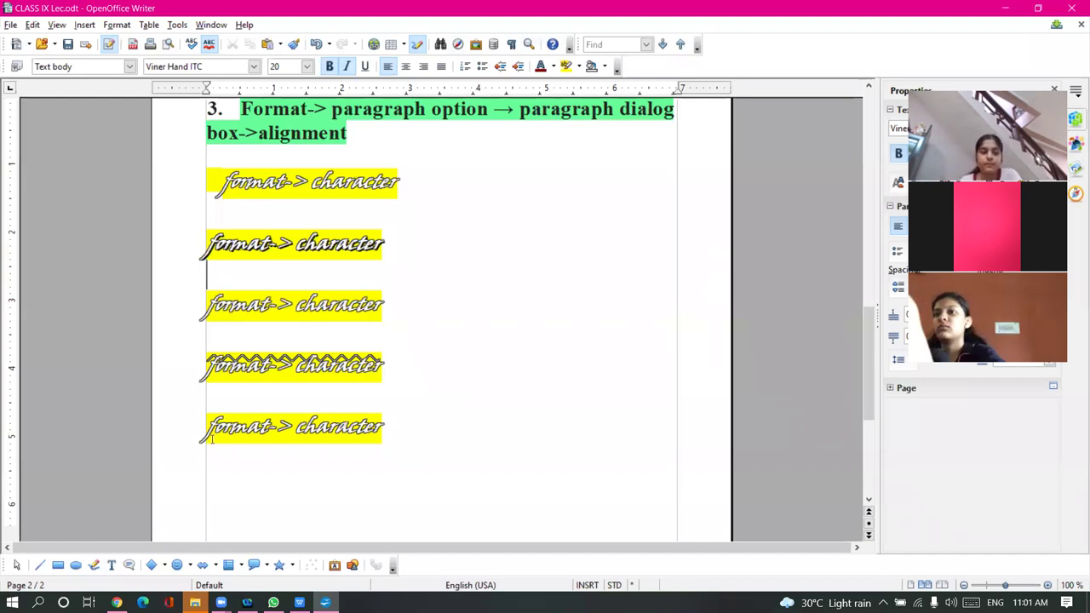
# Strike through the fifth "format-> character" line, except its first letter, with the With / style after trying Double
pyautogui.moveTo(212, 429); pyautogui.dragTo(384, 428)
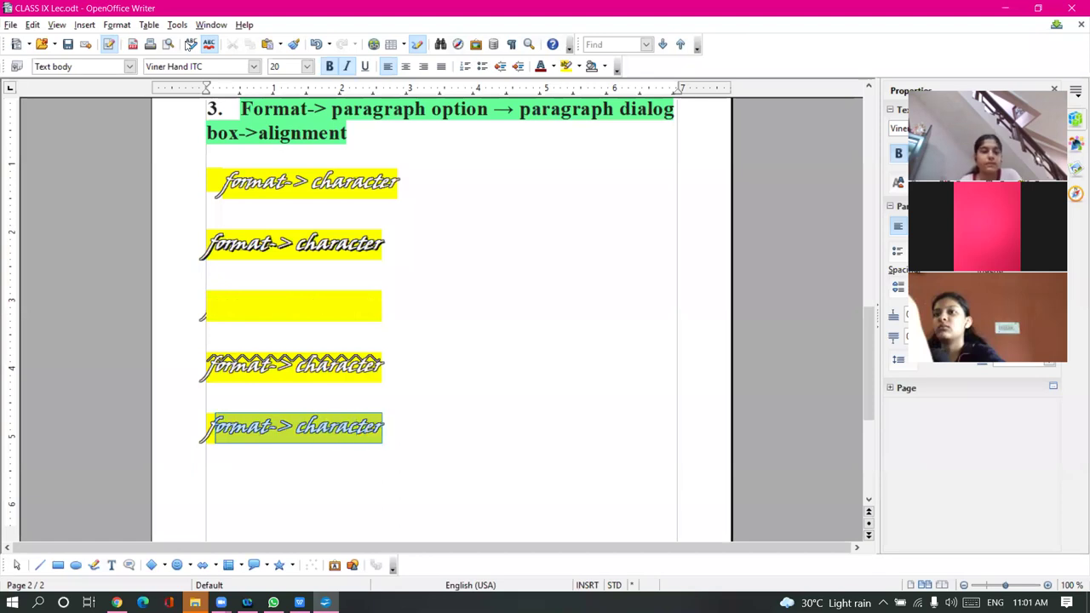
pyautogui.click(116, 25)
pyautogui.click(136, 68)
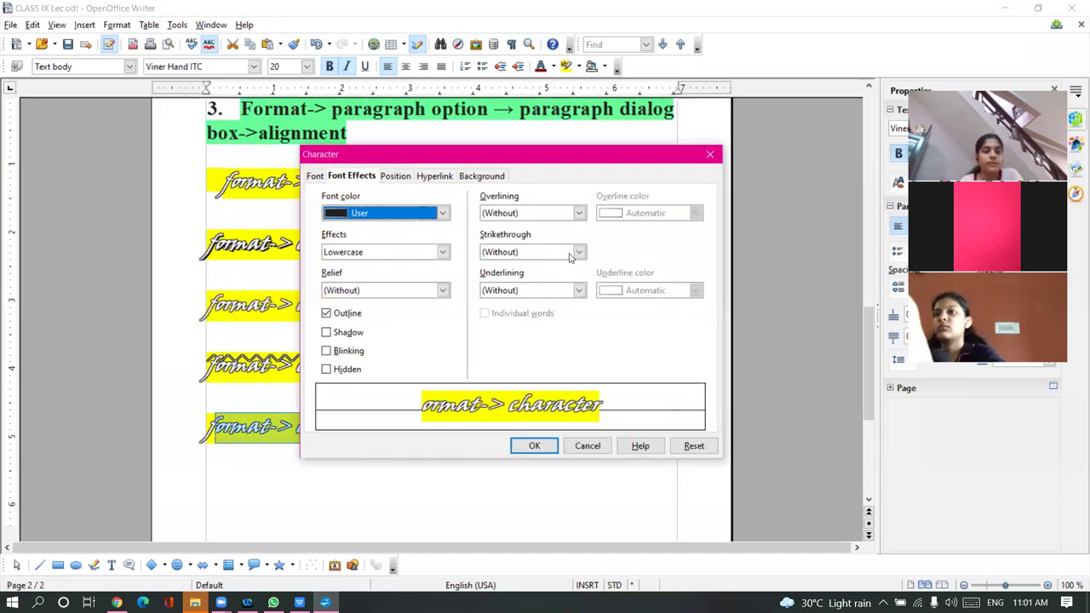
pyautogui.click(577, 253)
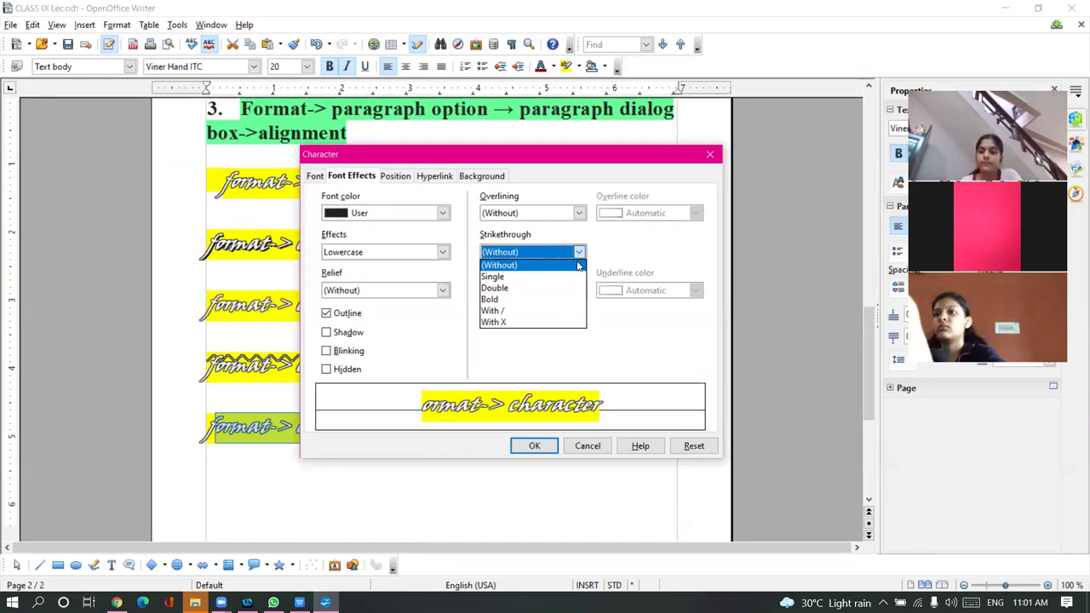
pyautogui.click(522, 294)
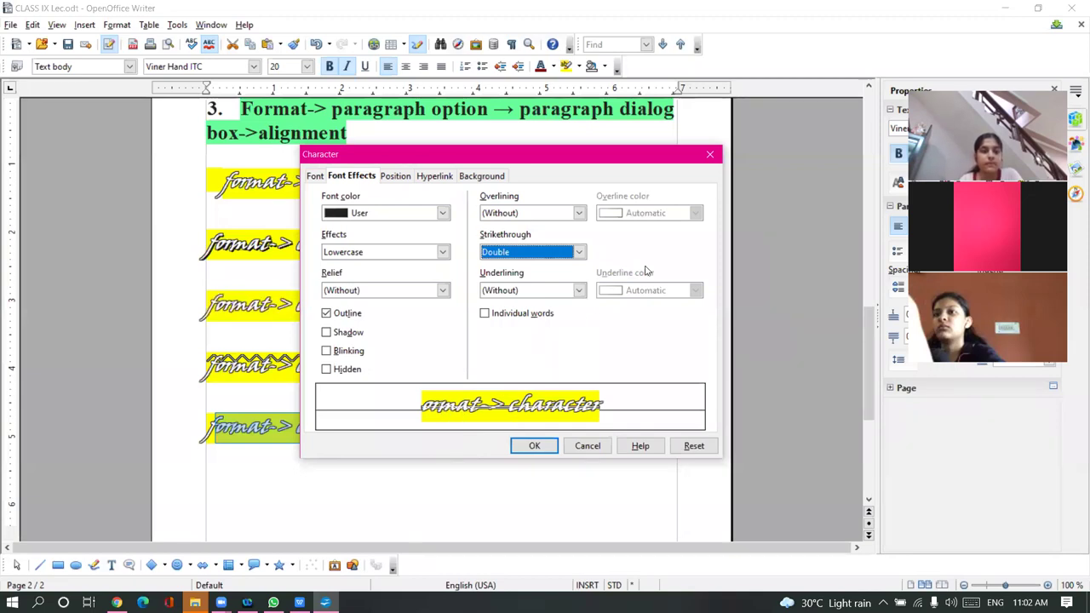
pyautogui.click(579, 252)
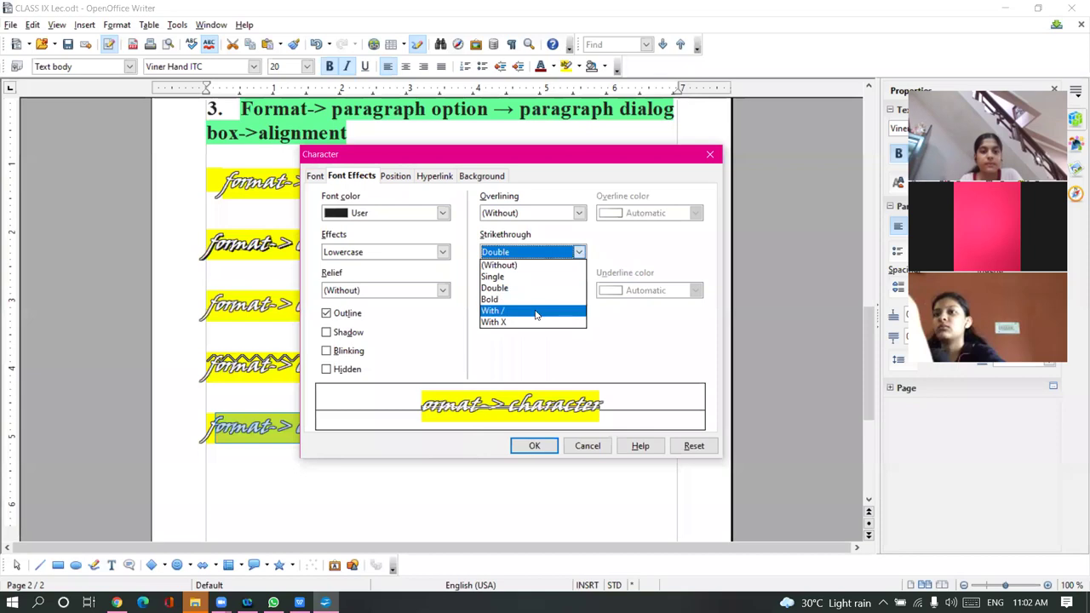
pyautogui.click(535, 310)
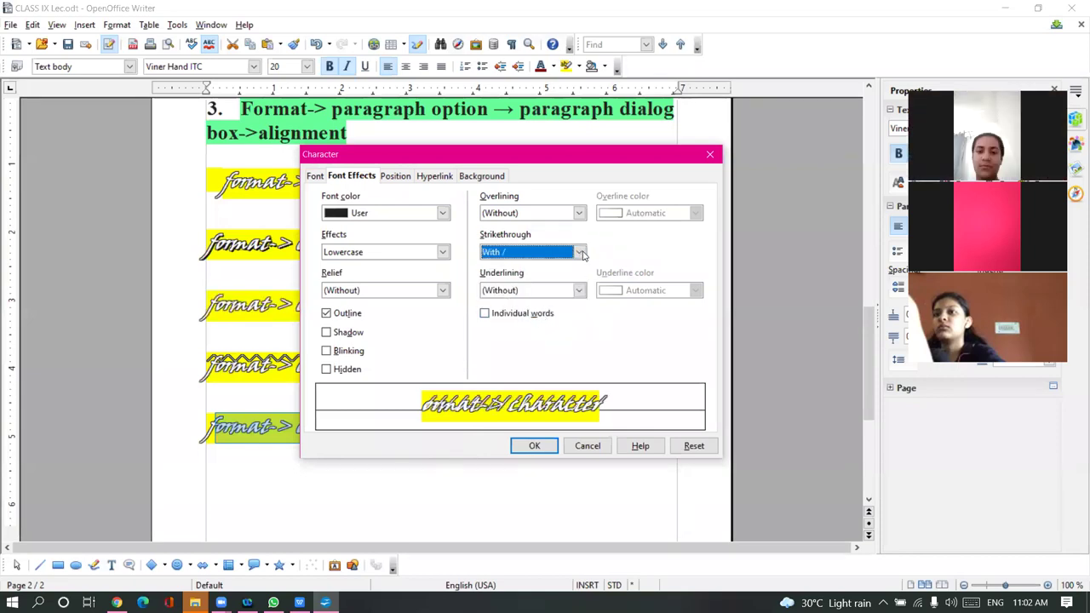
pyautogui.click(536, 447)
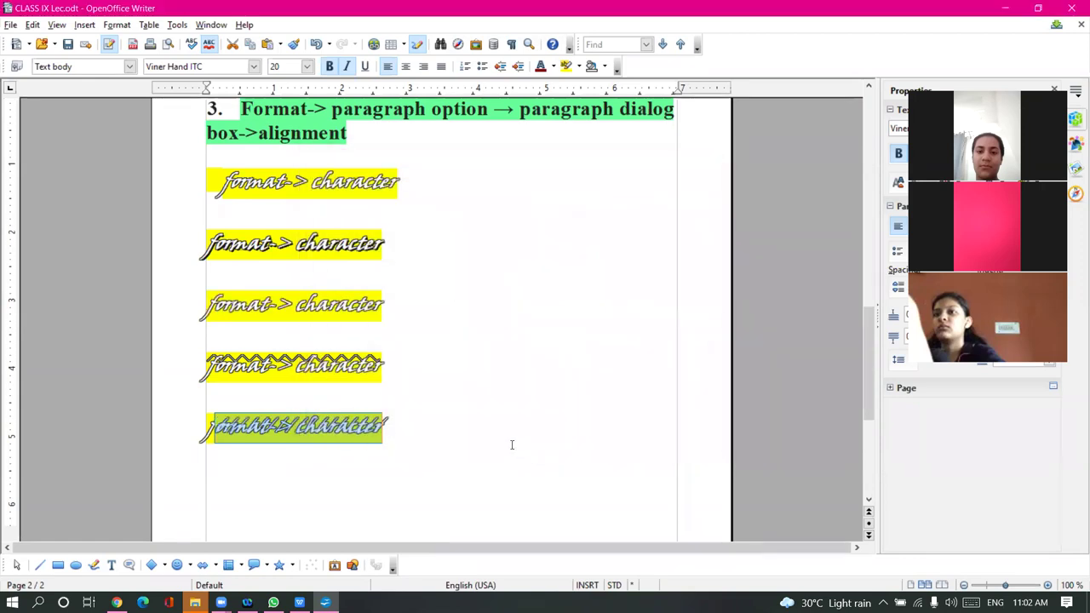
pyautogui.click(514, 441)
# Copy the fifth "format-> character" line and paste it below as a sixth line, separated by a single blank line
pyautogui.moveTo(206, 426); pyautogui.dragTo(400, 472)
pyautogui.hotkey('ctrl', 'c')
pyautogui.click(428, 428)
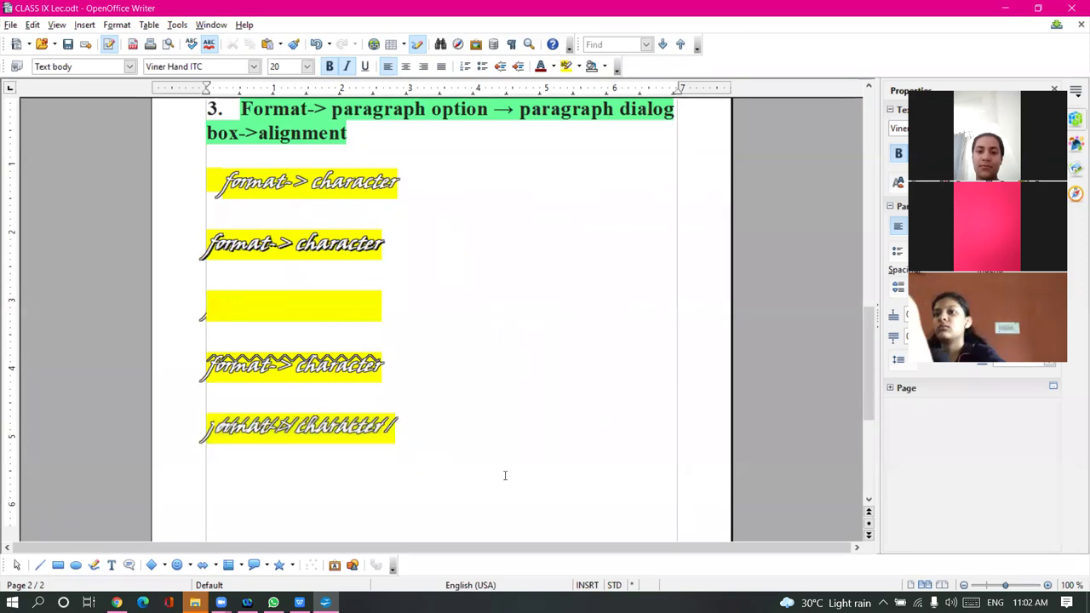
pyautogui.press('Return')
pyautogui.press('Return')
pyautogui.press('Return')
pyautogui.hotkey('ctrl', 'v')
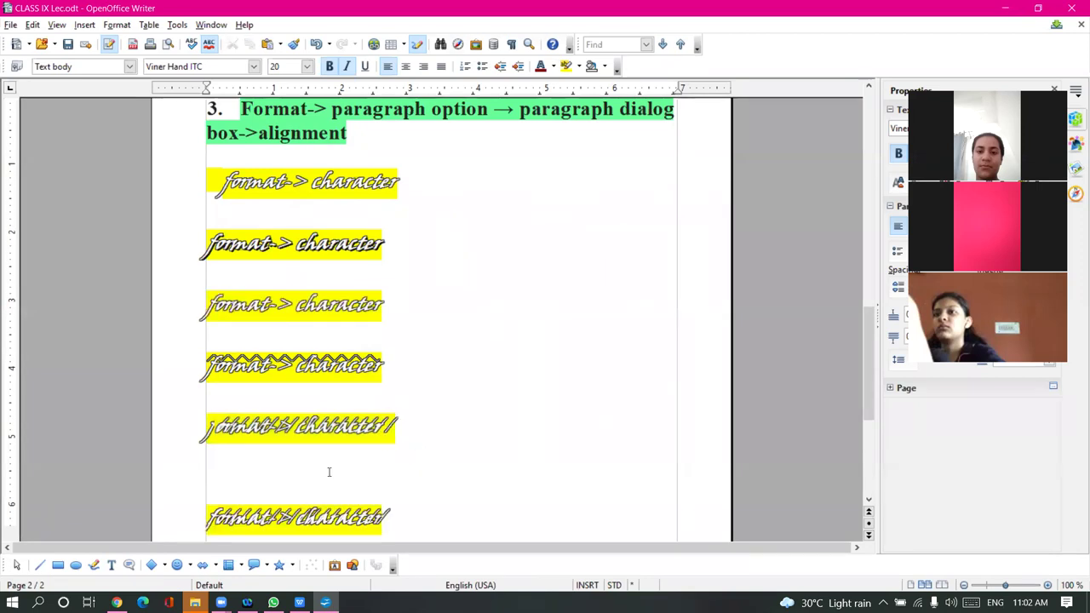
pyautogui.scroll(-1, 328, 471)
pyautogui.click(300, 442)
pyautogui.press('BackSpace')
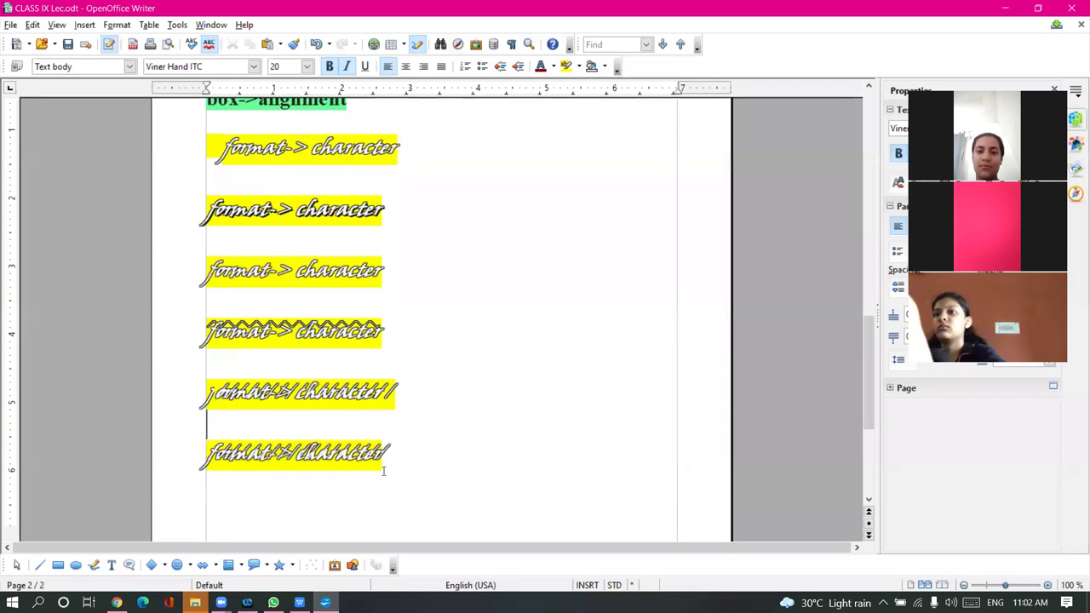
# Change the strikethrough of the sixth "format-> character" line to Double
pyautogui.moveTo(397, 451); pyautogui.dragTo(203, 456)
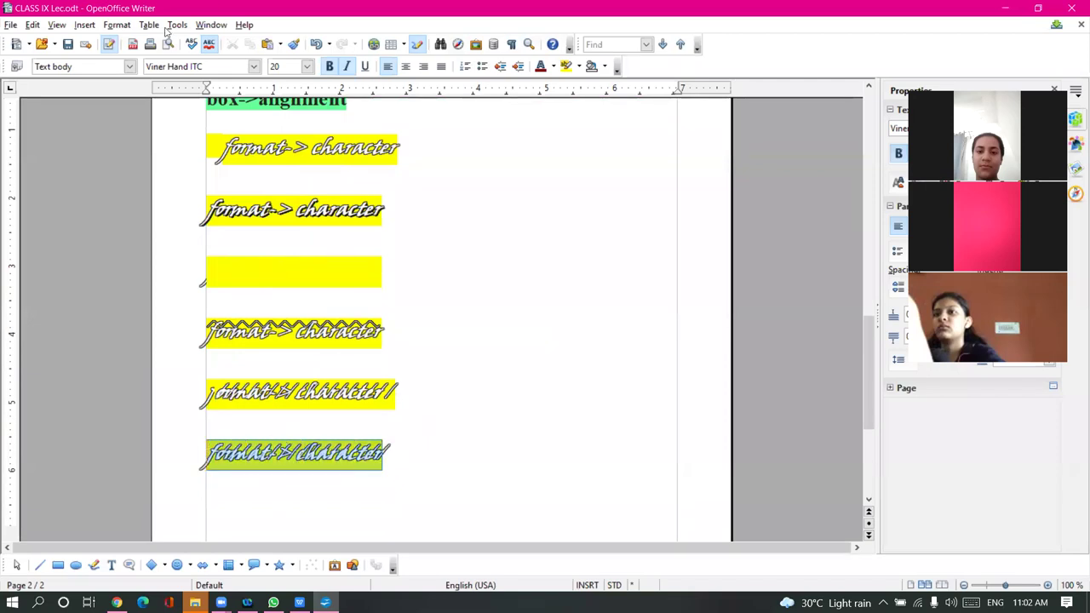
pyautogui.click(128, 27)
pyautogui.click(128, 64)
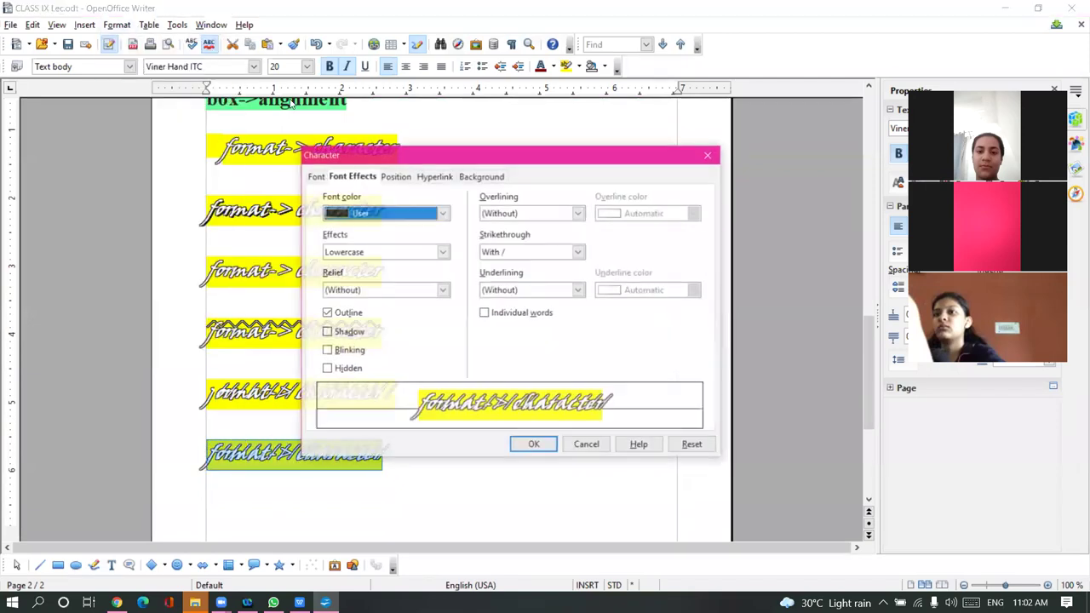
pyautogui.click(578, 251)
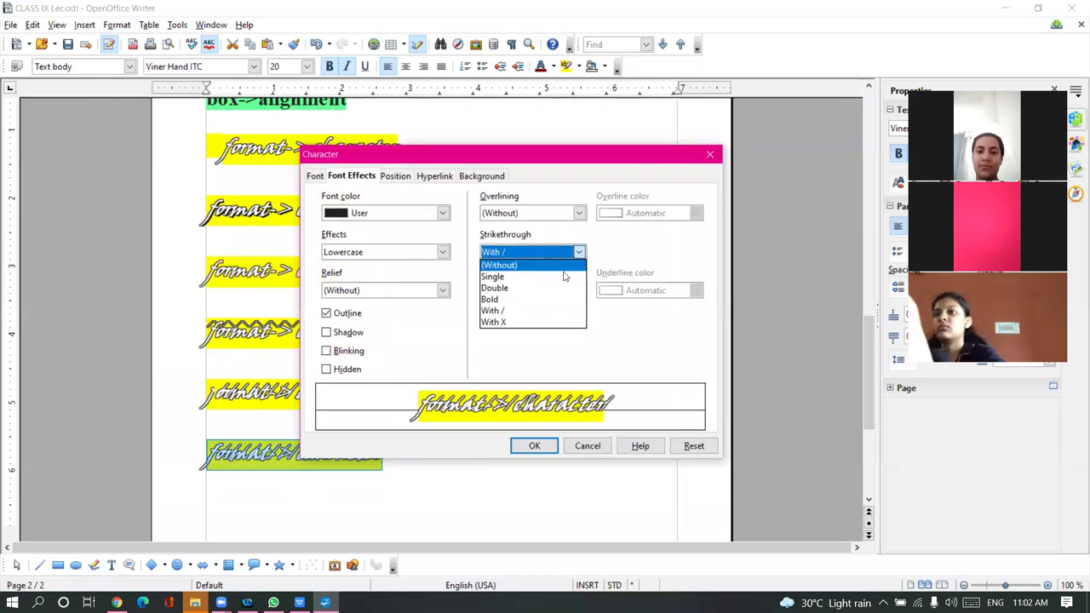
pyautogui.click(549, 287)
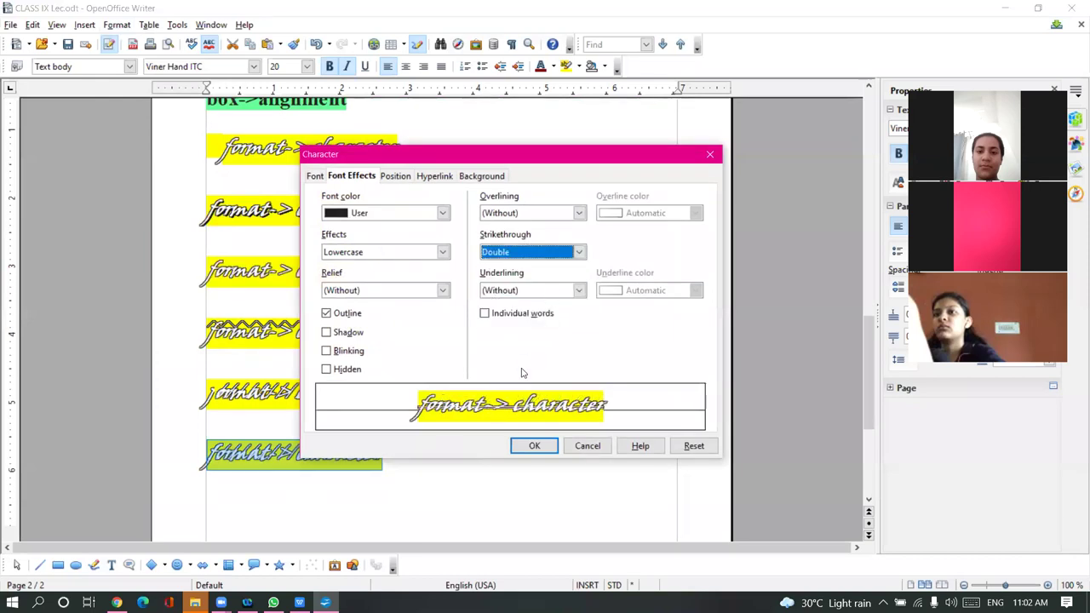
pyautogui.click(533, 445)
pyautogui.click(535, 448)
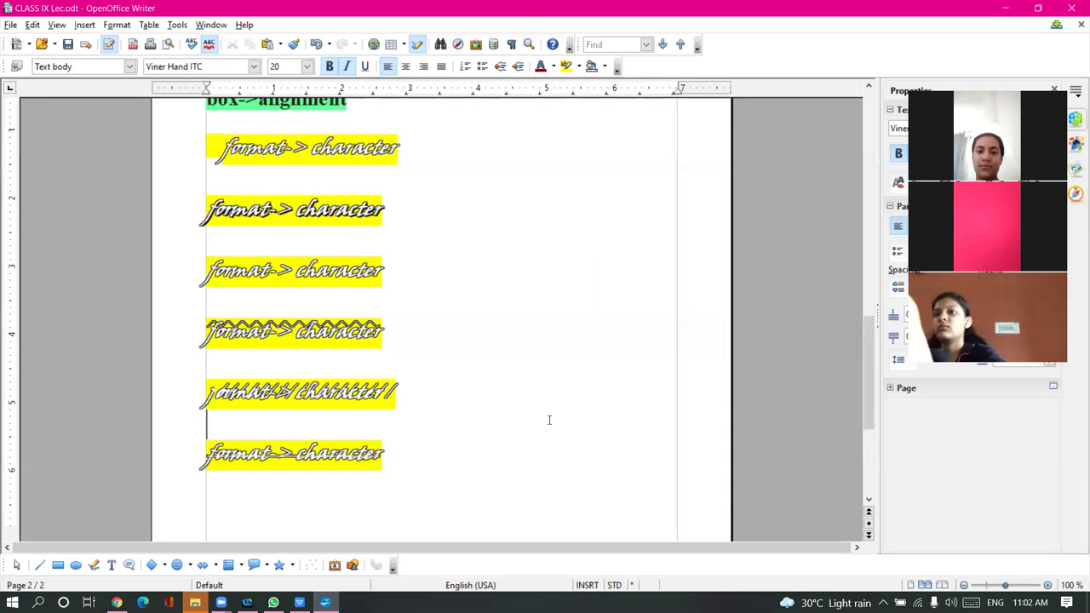
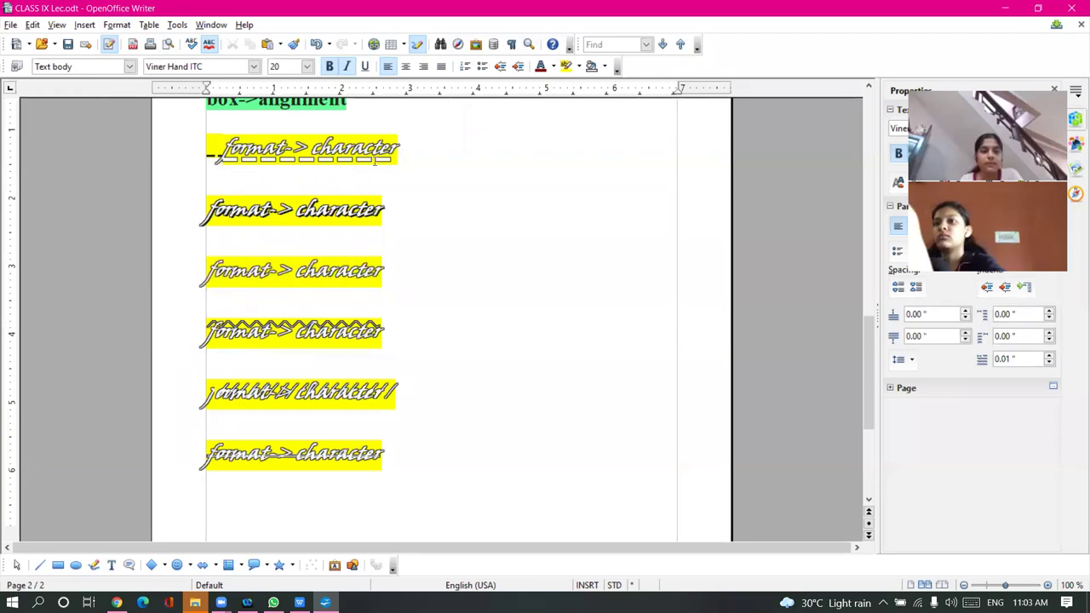
pyautogui.moveTo(228, 160); pyautogui.dragTo(400, 158)
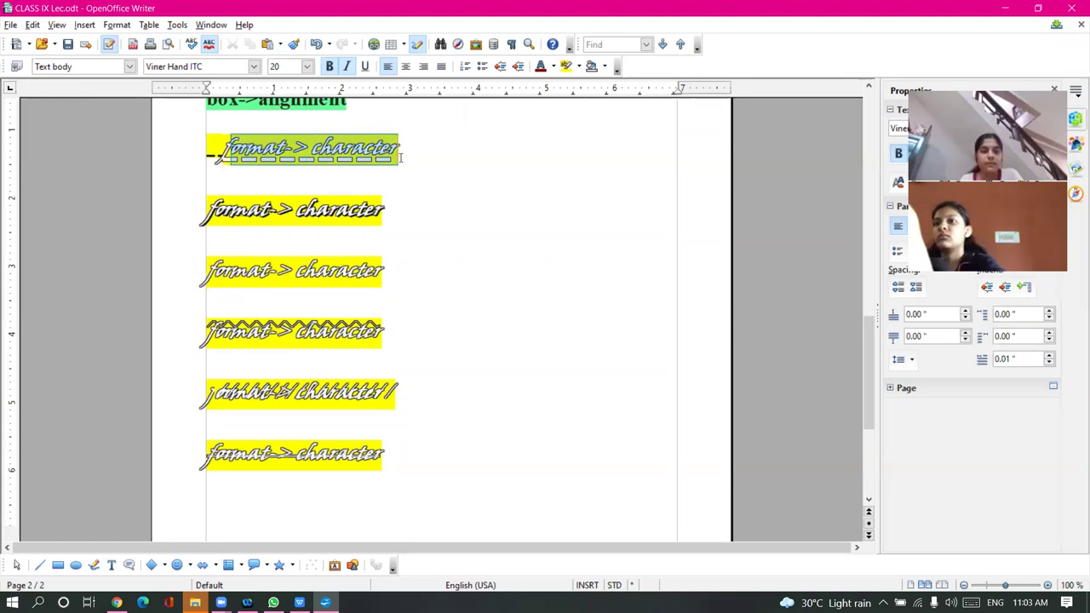
pyautogui.click(464, 329)
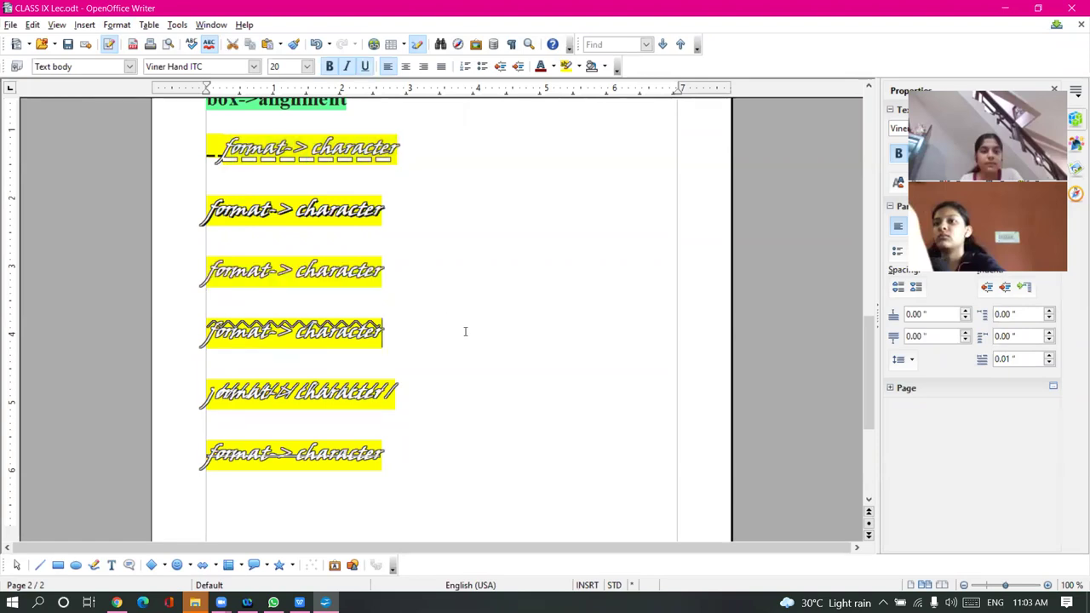
# Copy the sixth "format-> character" line and paste it below as a seventh line
pyautogui.moveTo(208, 457); pyautogui.dragTo(385, 456)
pyautogui.hotkey('ctrl', 'c')
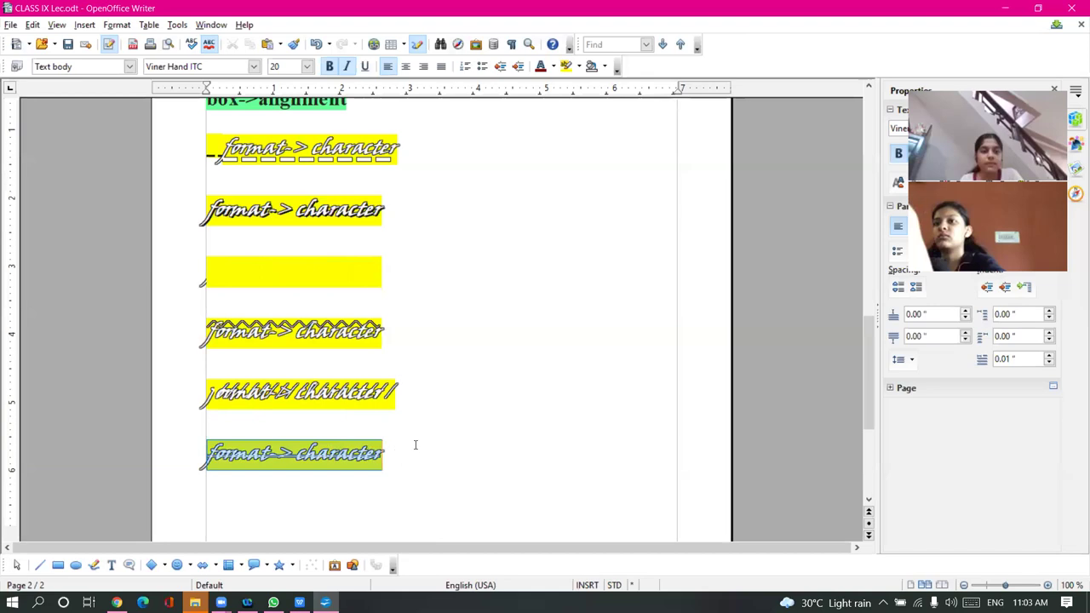
pyautogui.click(272, 526)
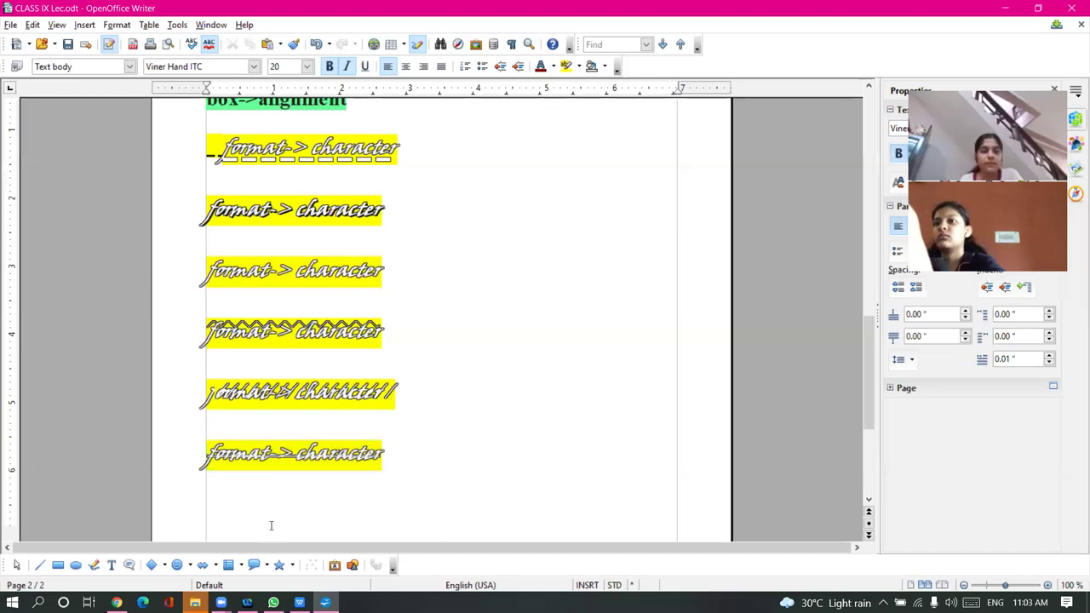
pyautogui.hotkey('ctrl', 'v')
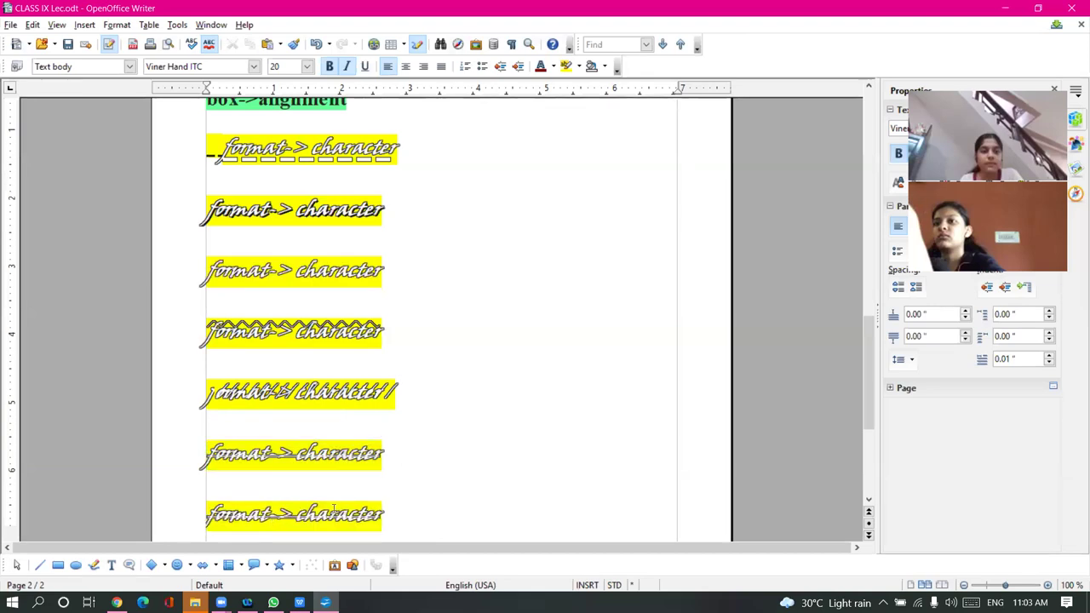
# Remove the strikethrough from the seventh "format-> character" line and set its underlining to Dotted
pyautogui.moveTo(385, 514); pyautogui.dragTo(165, 517)
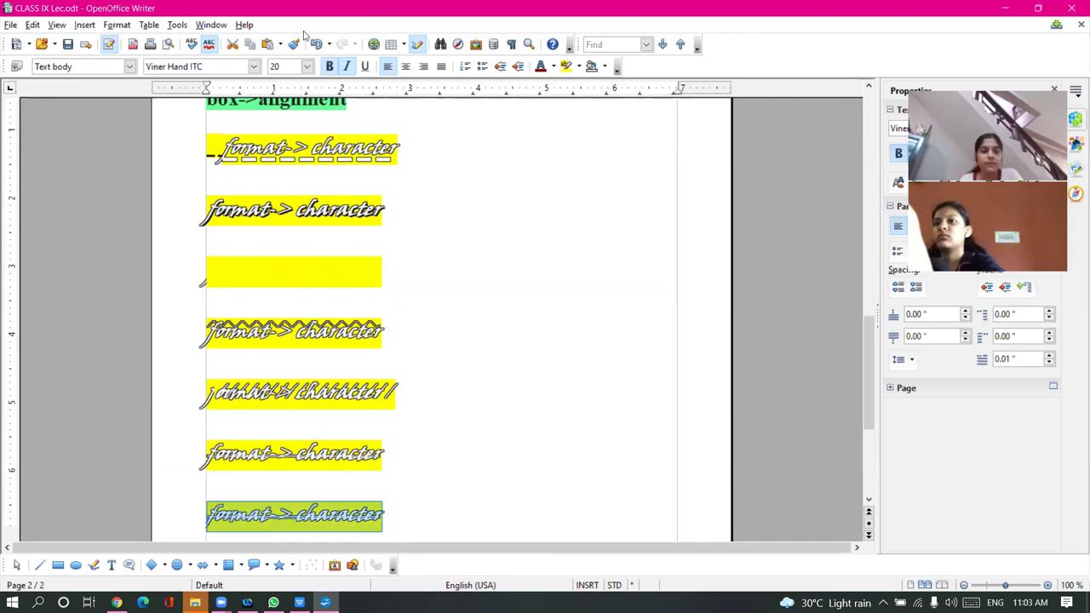
pyautogui.click(117, 25)
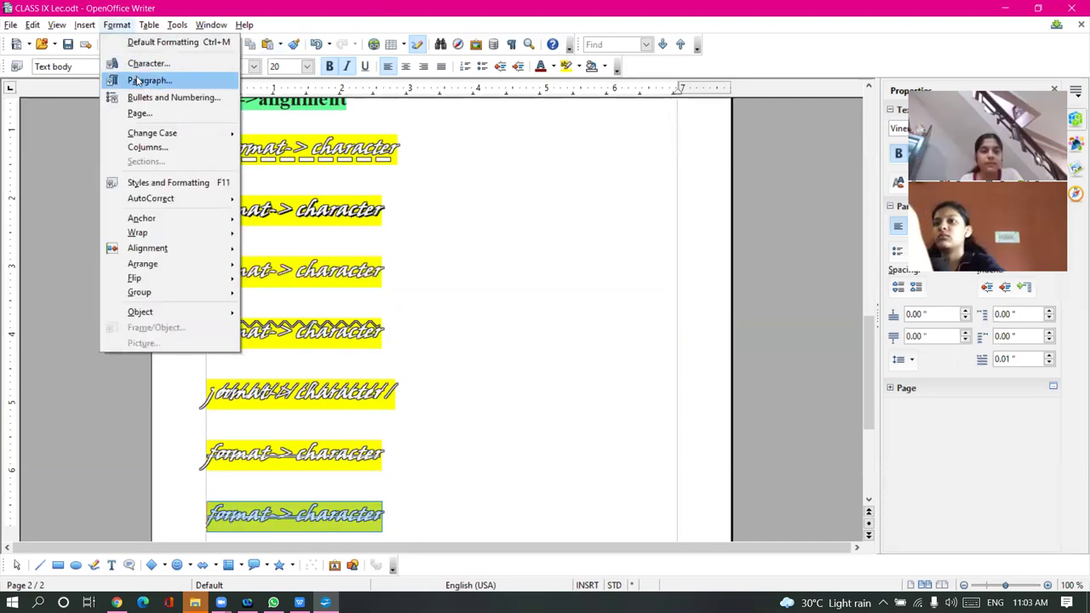
pyautogui.click(138, 64)
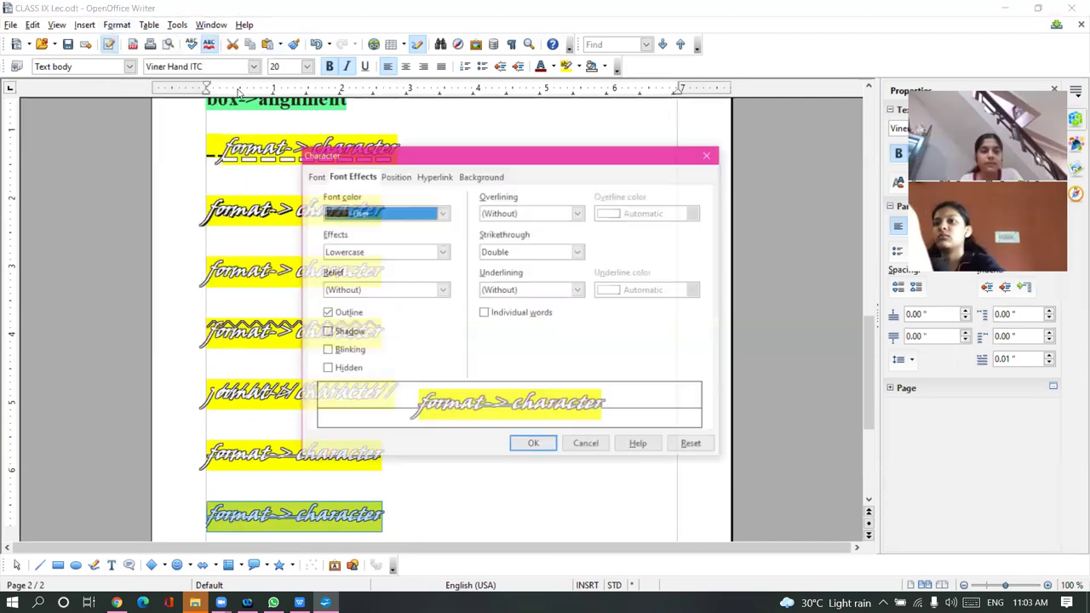
pyautogui.click(577, 252)
pyautogui.click(545, 264)
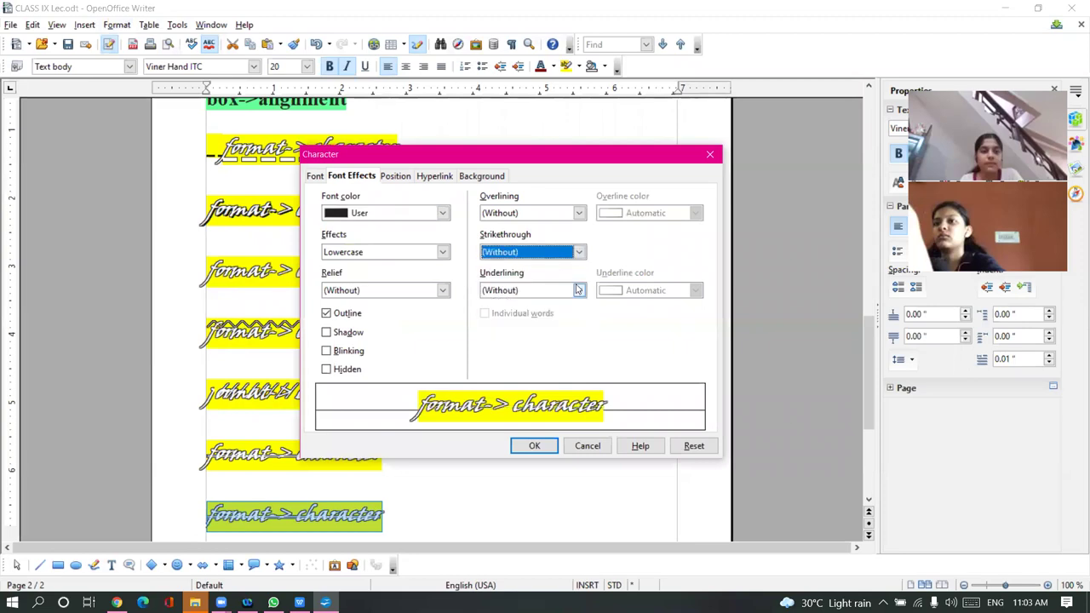
pyautogui.click(578, 290)
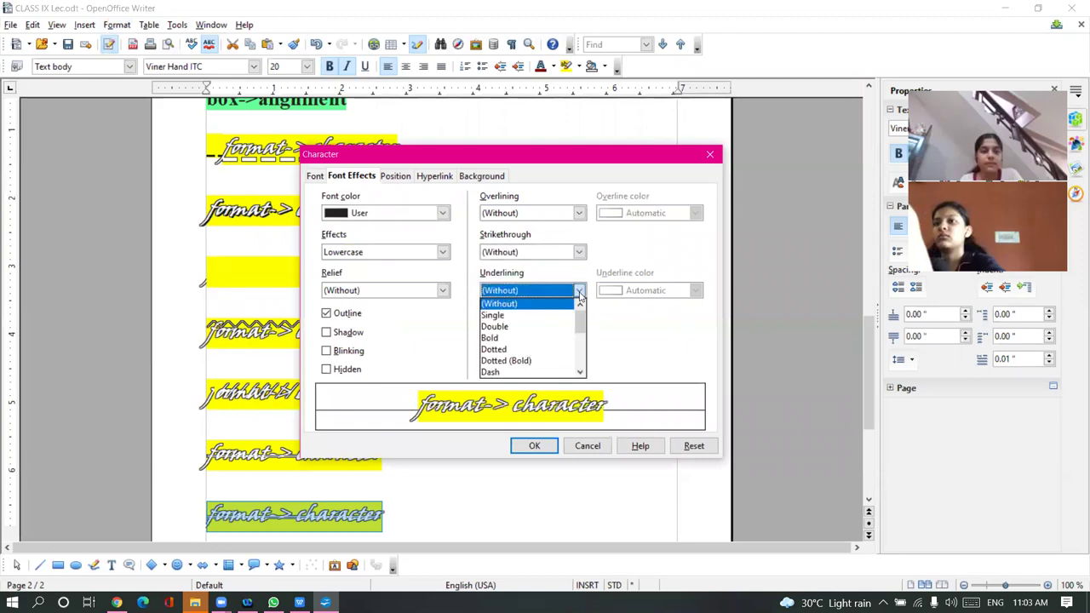
pyautogui.click(550, 350)
pyautogui.click(534, 448)
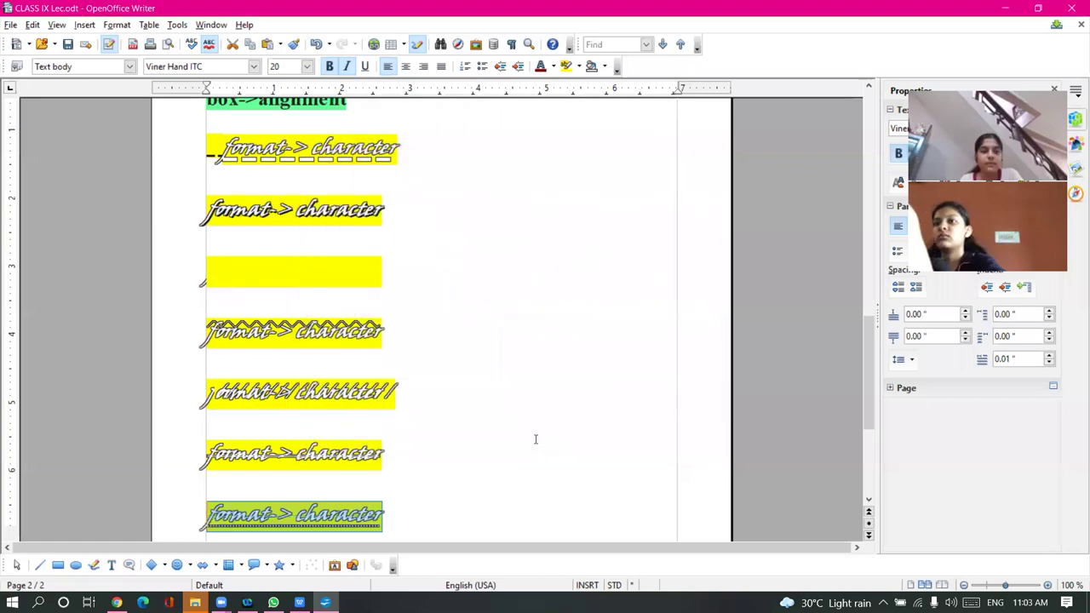
pyautogui.scroll(-1, 486, 372)
pyautogui.click(486, 372)
pyautogui.moveTo(382, 449); pyautogui.dragTo(206, 449)
pyautogui.click(533, 375)
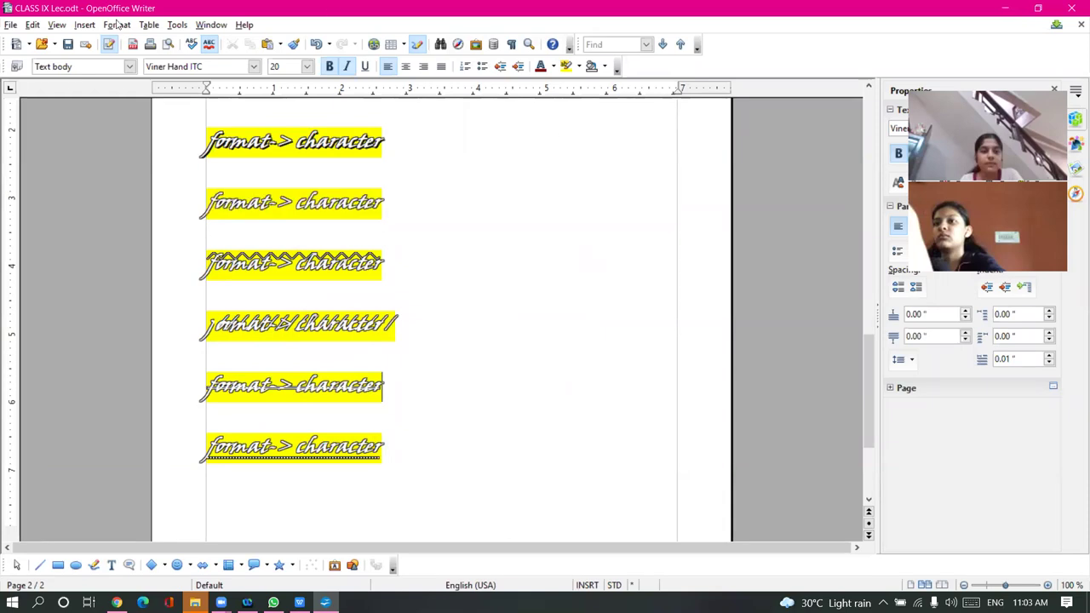
# Review the font and font effect options at the end of the sixth "format-> character" line and set the font color to Chart 9
pyautogui.click(117, 25)
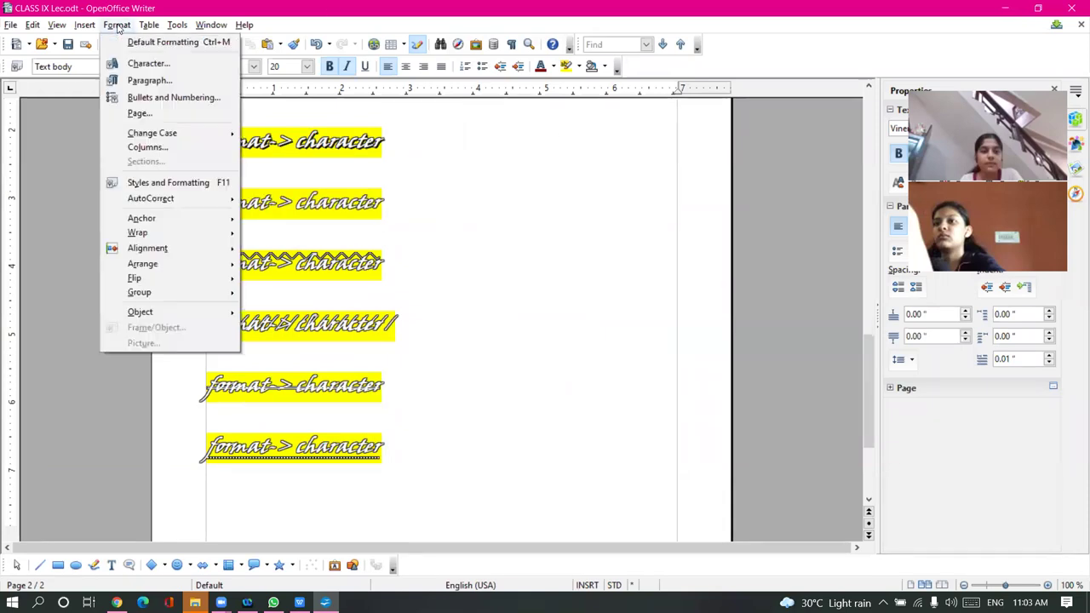
pyautogui.click(136, 65)
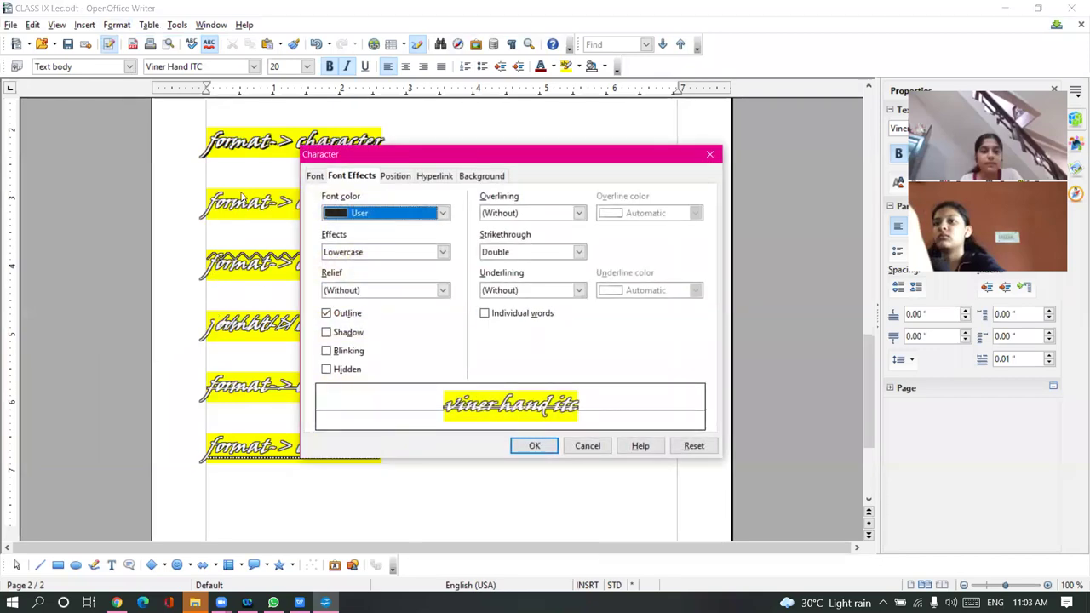
pyautogui.click(312, 176)
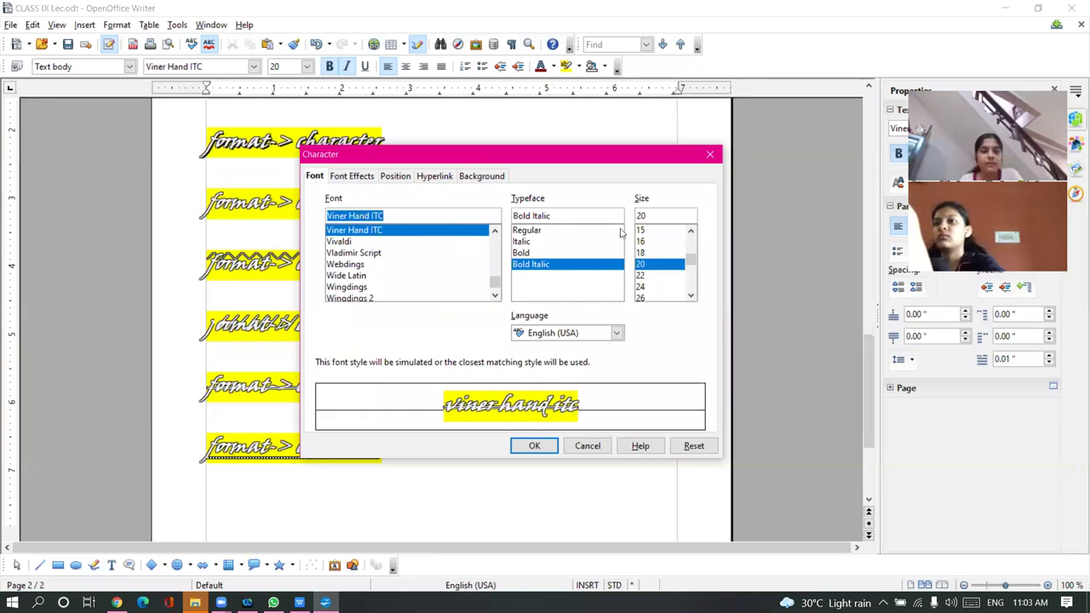
pyautogui.click(359, 178)
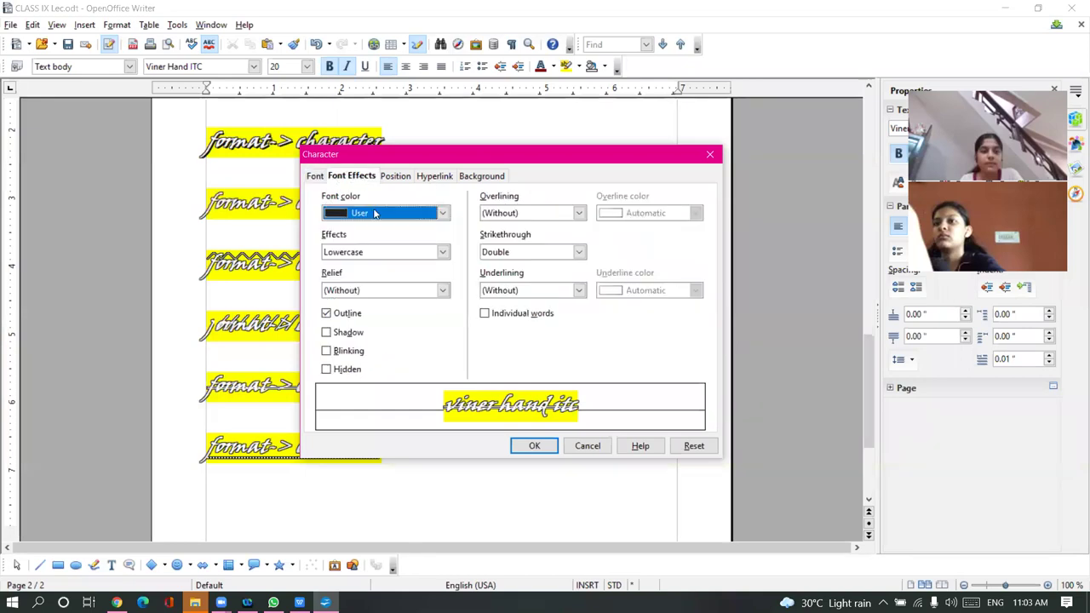
pyautogui.click(443, 212)
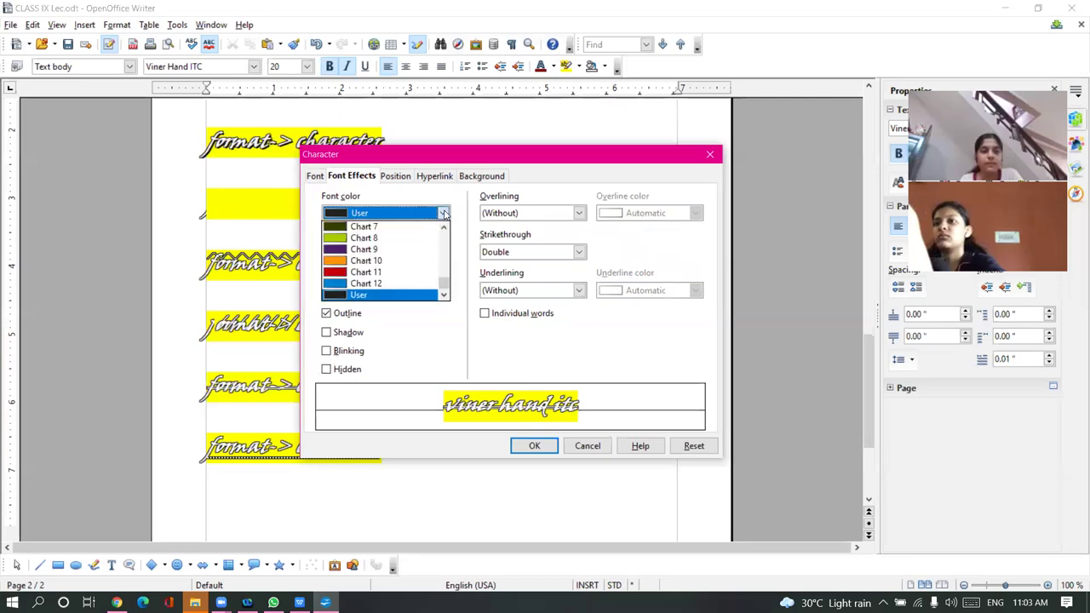
pyautogui.click(410, 248)
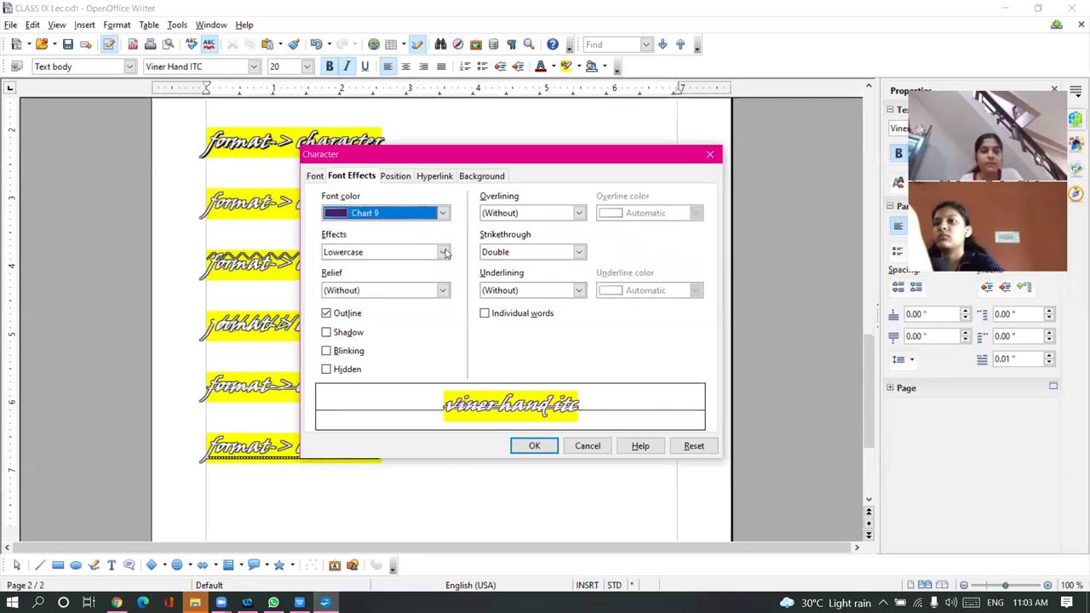
pyautogui.click(442, 252)
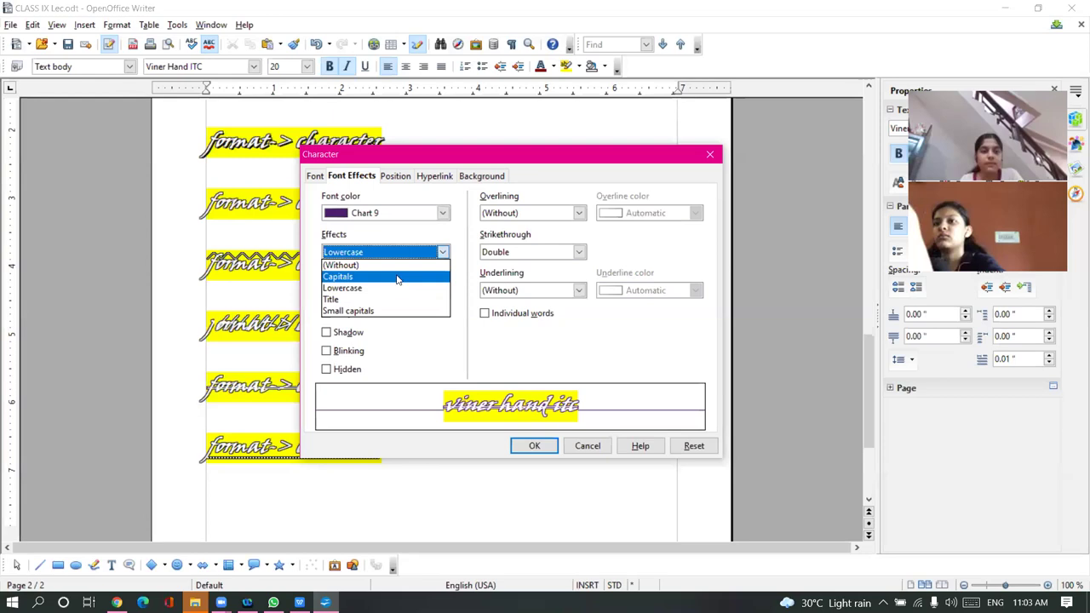
pyautogui.click(413, 343)
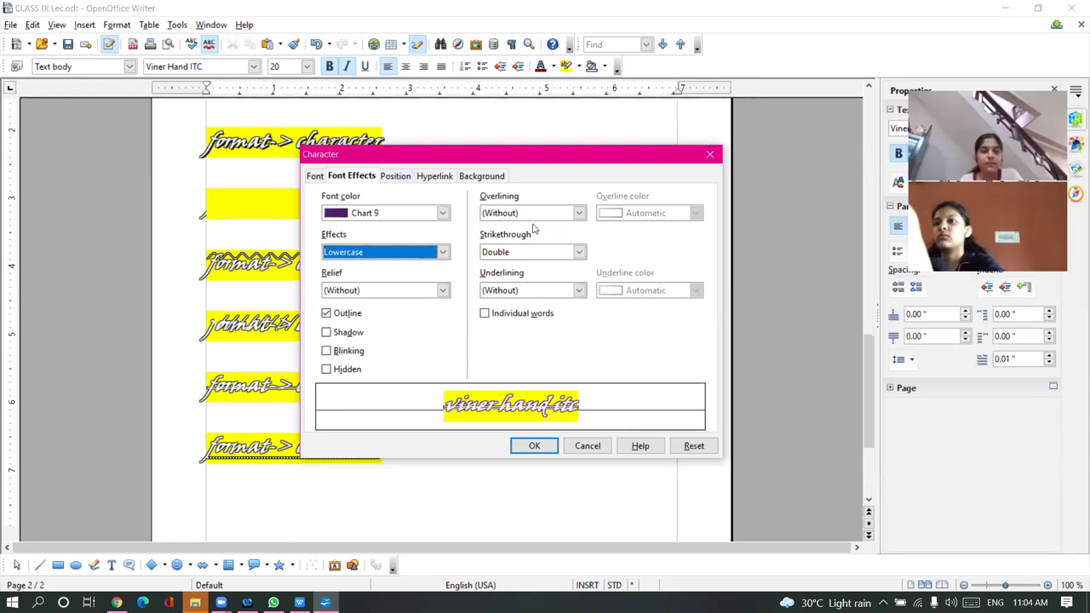
pyautogui.click(529, 445)
# Rotate the seventh "format-> character" line, the one with dotted underlining, by 90 degrees
pyautogui.moveTo(397, 440); pyautogui.dragTo(188, 446)
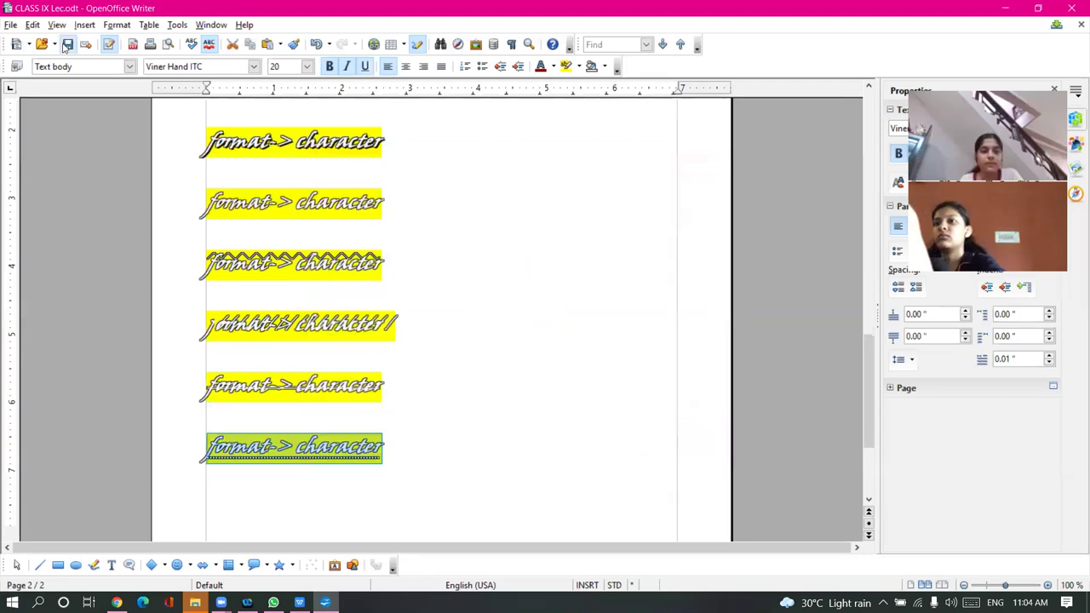
pyautogui.click(116, 25)
pyautogui.click(143, 64)
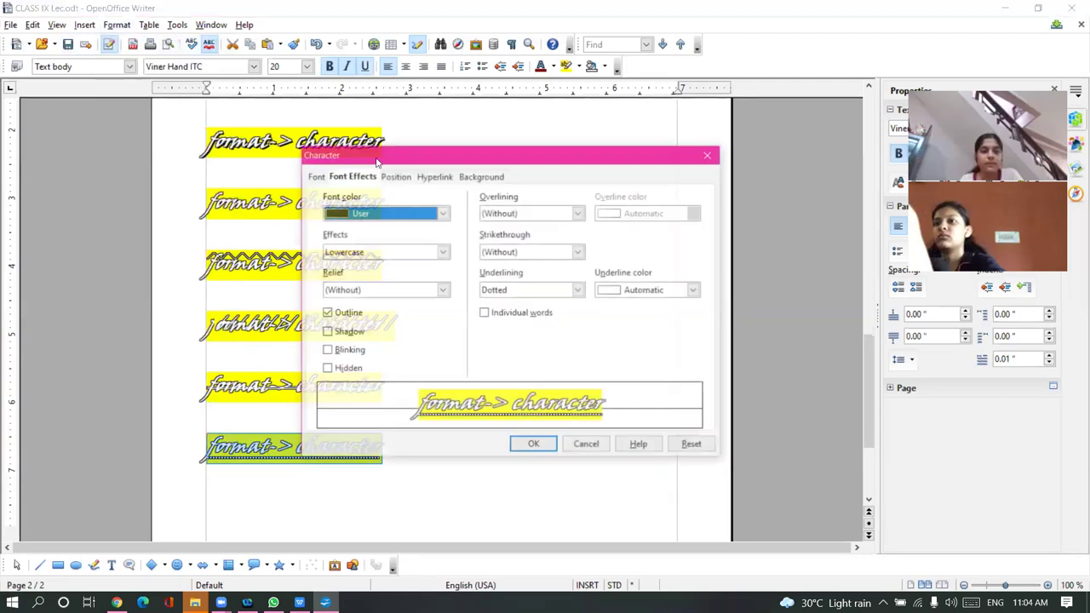
pyautogui.click(395, 176)
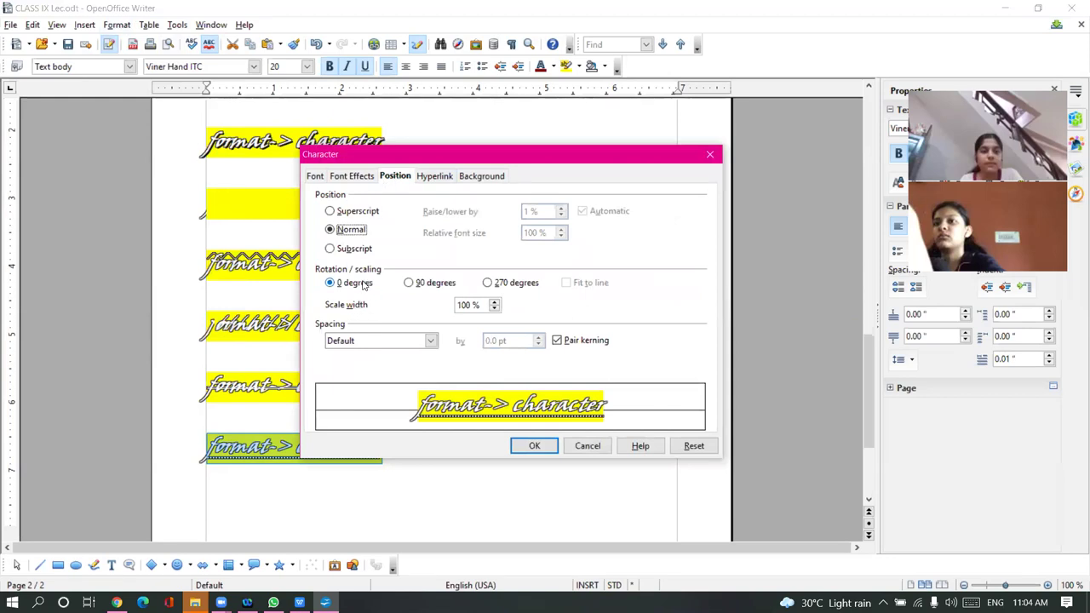
pyautogui.click(409, 283)
pyautogui.click(537, 446)
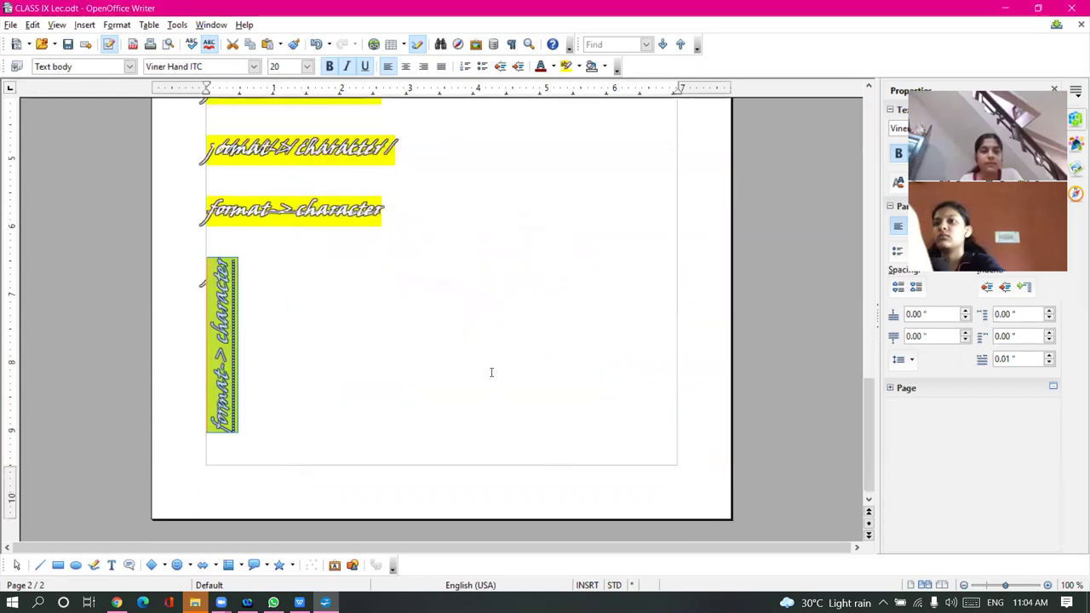
# Copy the double-strikethrough "format-> character" line and paste it on a new line after the rotated one, at the start of page 3
pyautogui.click(514, 308)
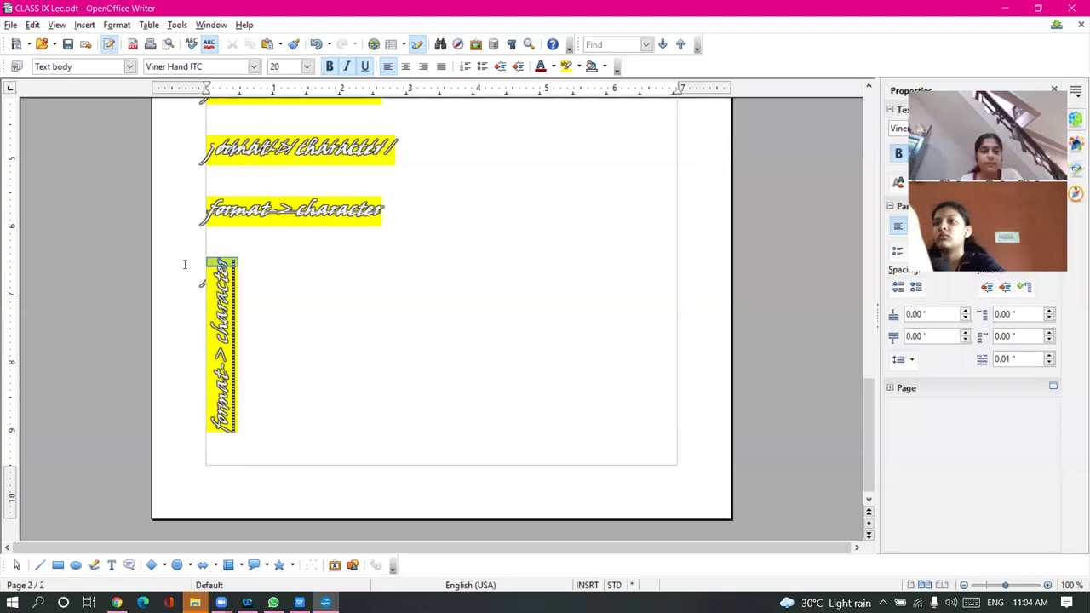
pyautogui.moveTo(206, 210); pyautogui.dragTo(386, 211)
pyautogui.click(340, 315)
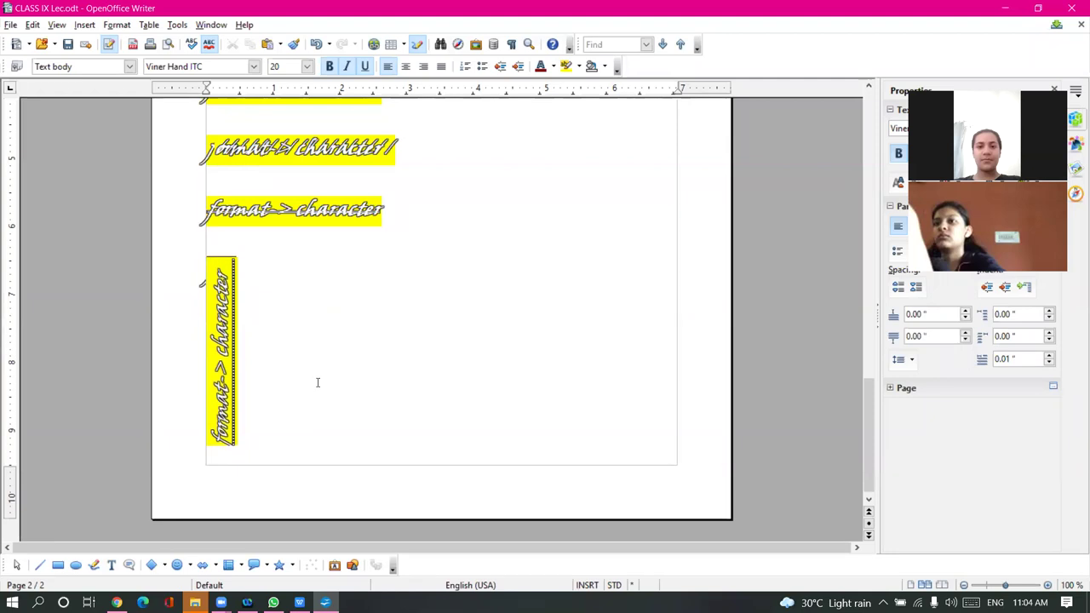
pyautogui.press('Return')
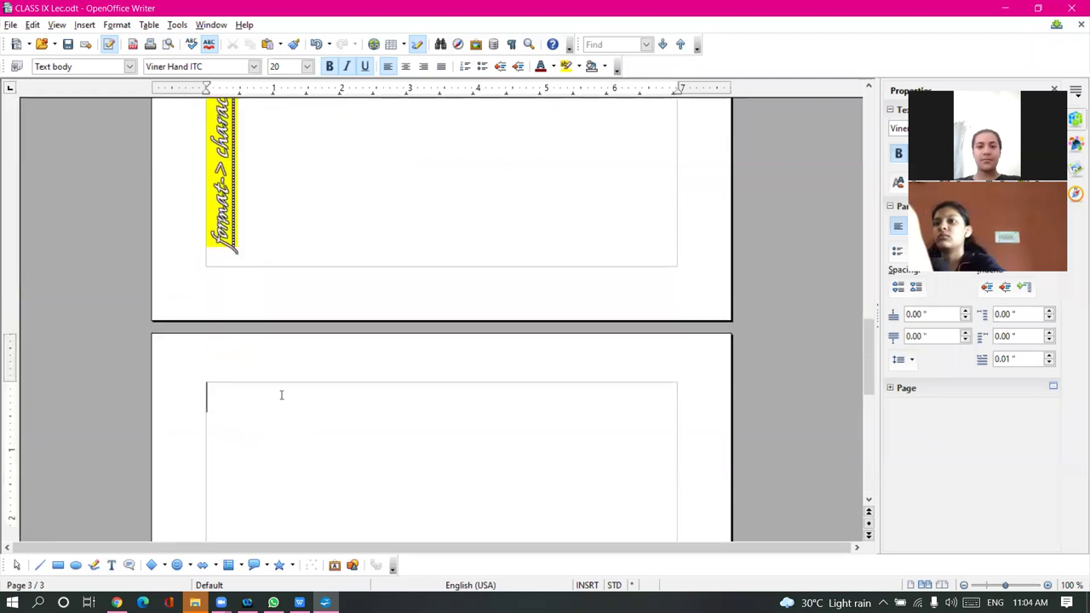
pyautogui.scroll(-2, 250, 448)
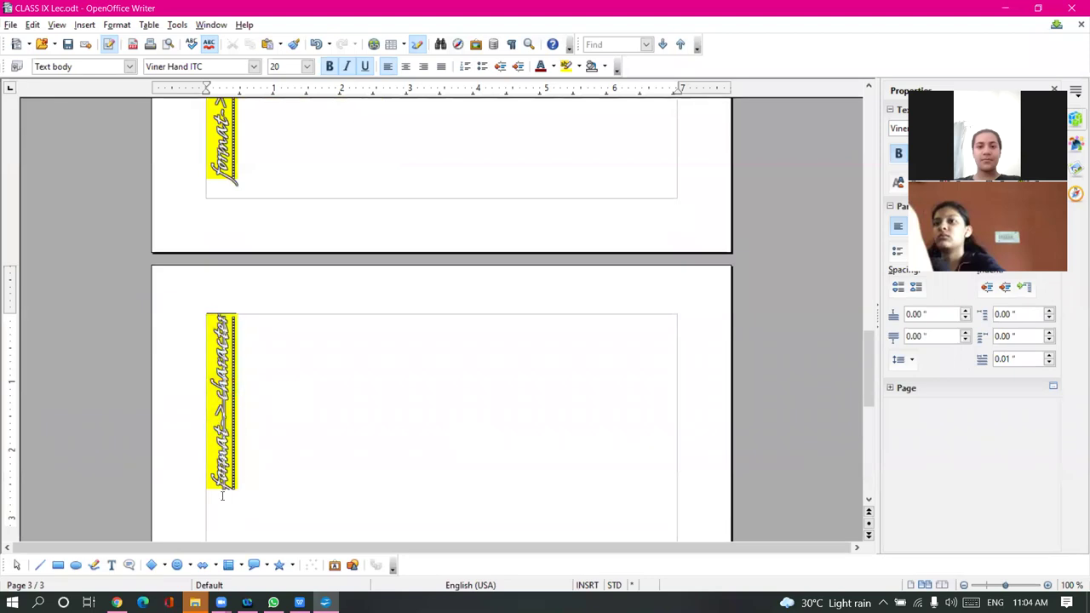
# Change the rotation of the "format-> character" line on page 3 to 270 degrees
pyautogui.moveTo(222, 496); pyautogui.dragTo(211, 485)
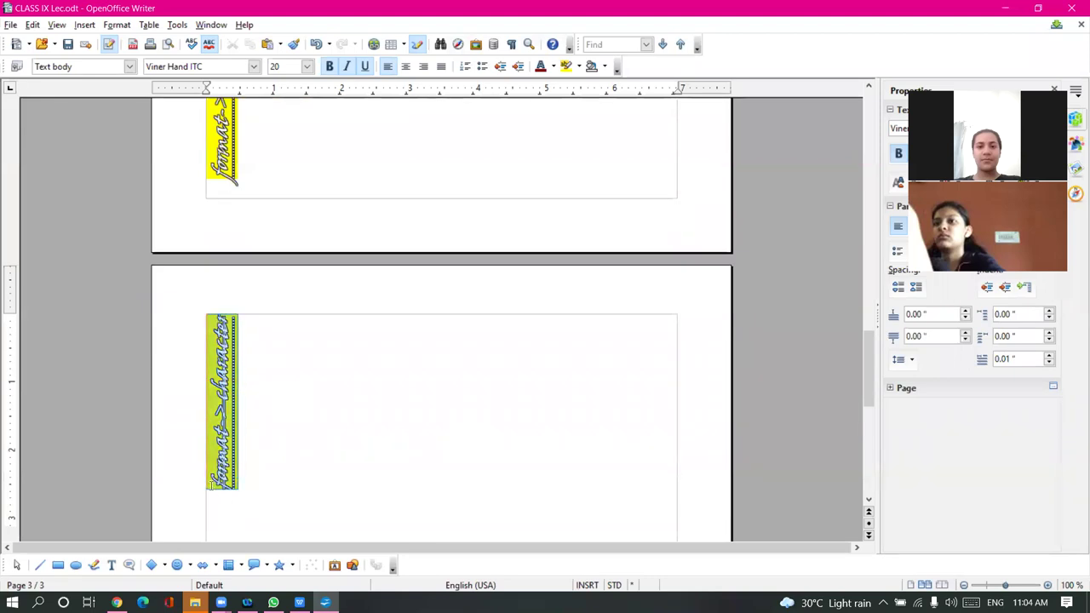
pyautogui.click(117, 25)
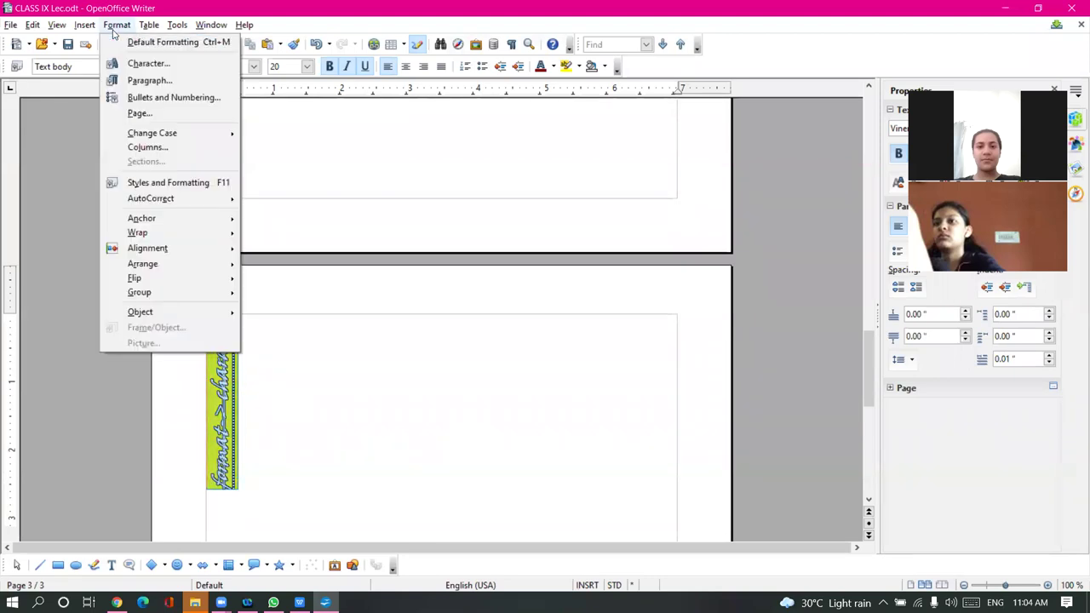
pyautogui.click(142, 65)
pyautogui.click(536, 282)
pyautogui.click(530, 448)
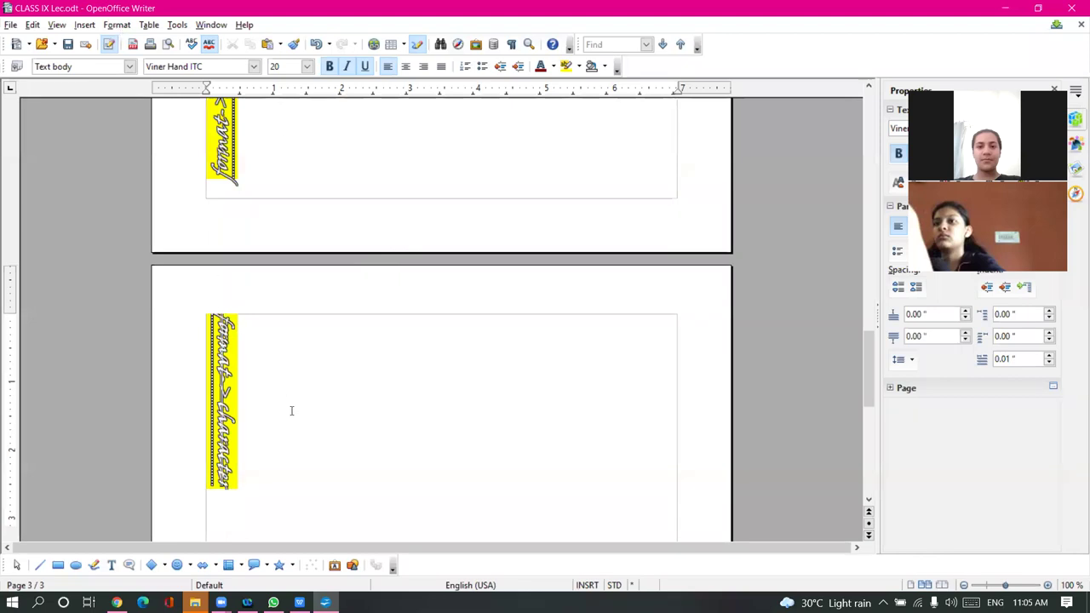
# Review the formatted and rotated "format-> character" lines across pages 2 and 3
pyautogui.scroll(4, 286, 402)
pyautogui.scroll(3, 286, 399)
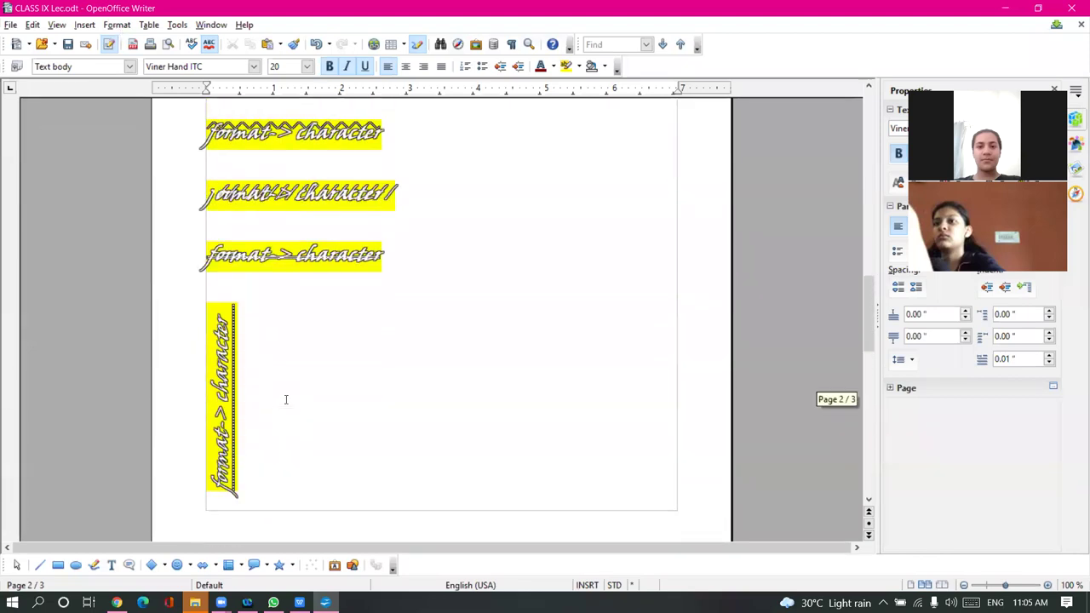
pyautogui.scroll(3, 286, 399)
pyautogui.scroll(-10, 286, 400)
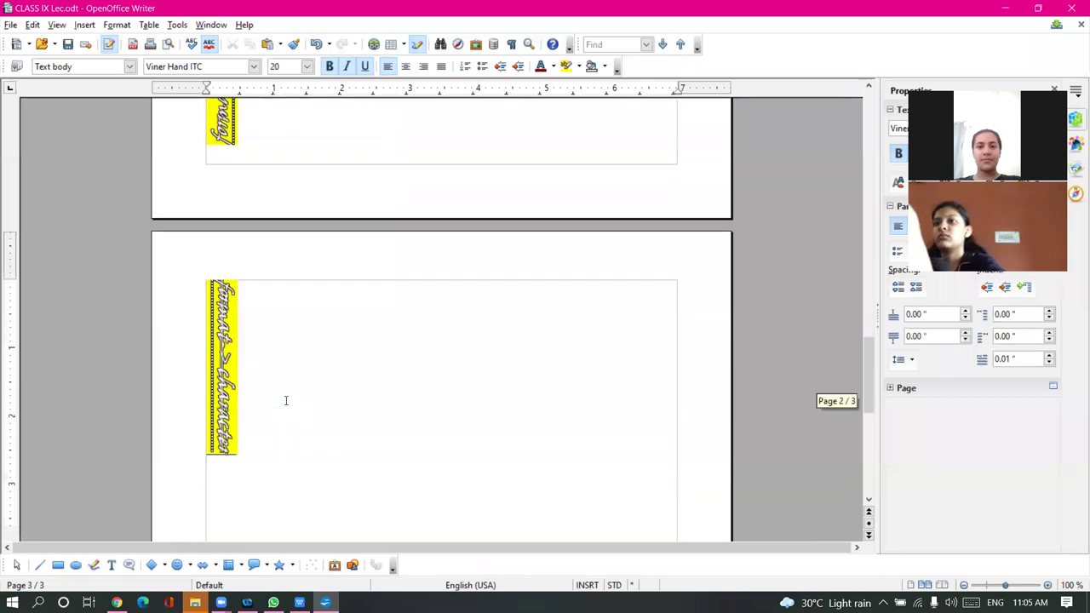
pyautogui.scroll(12, 273, 430)
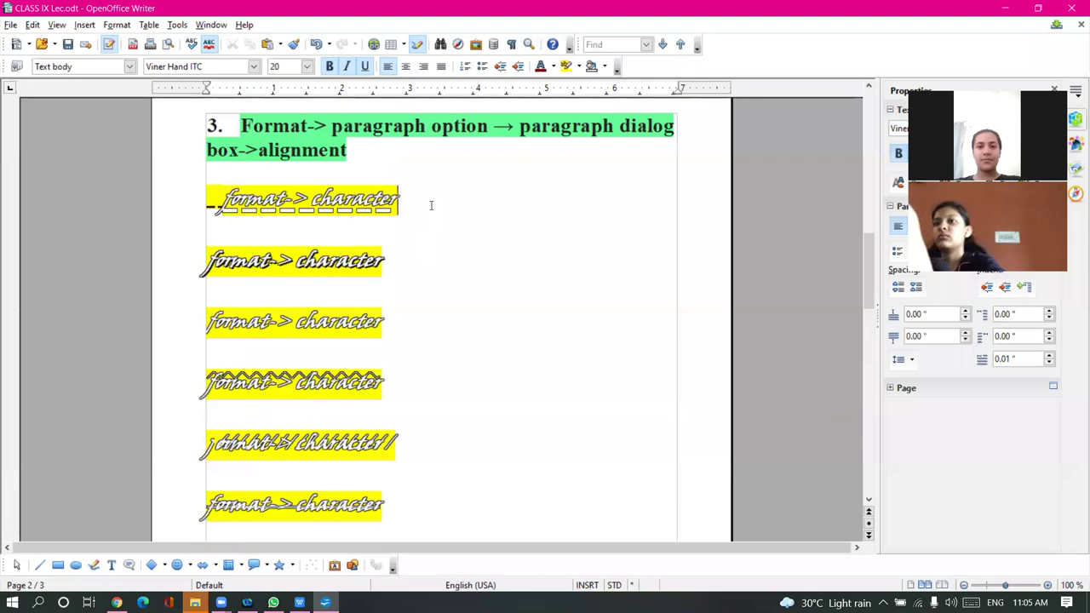
pyautogui.scroll(-10, 410, 354)
pyautogui.click(307, 377)
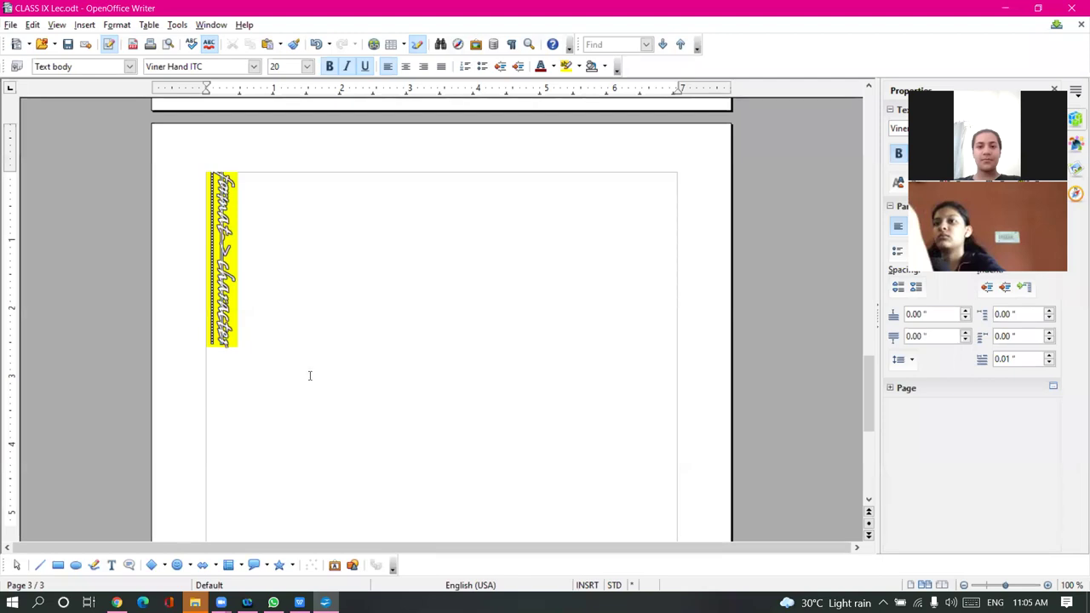
pyautogui.write('For')
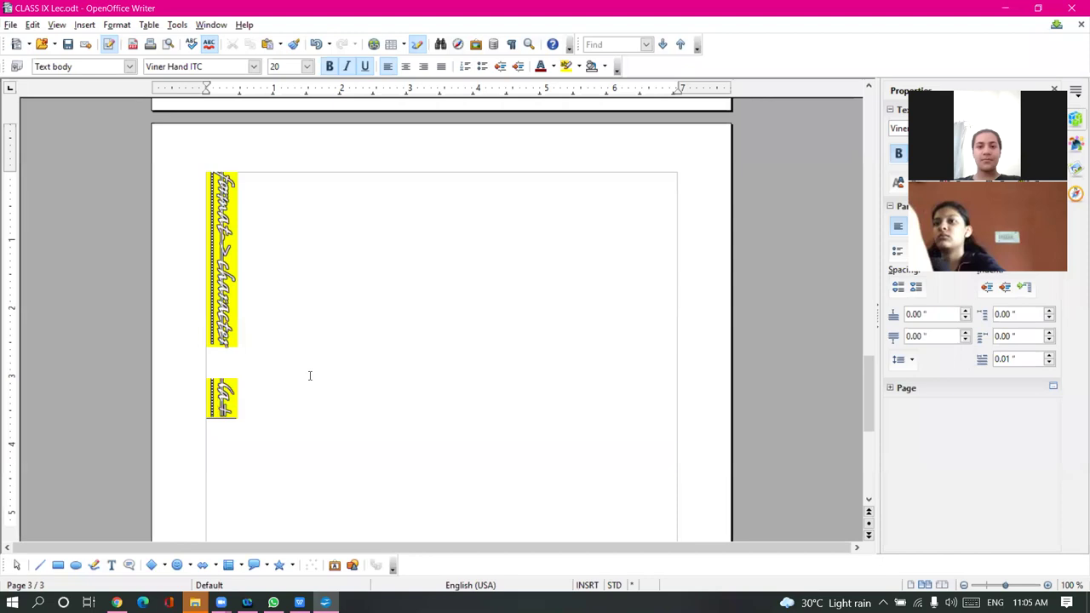
pyautogui.press('BackSpace')
pyautogui.press('BackSpace')
pyautogui.press('BackSpace')
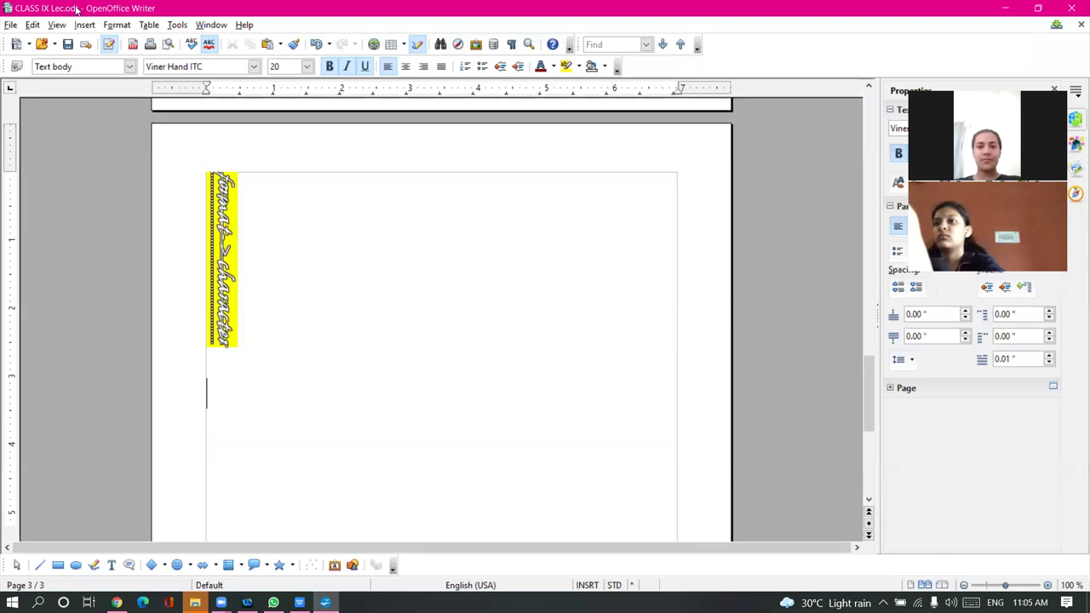
# Set the character rotation to 0 degrees for new text on the empty line below the rotated line on page 3
pyautogui.click(119, 25)
pyautogui.click(136, 61)
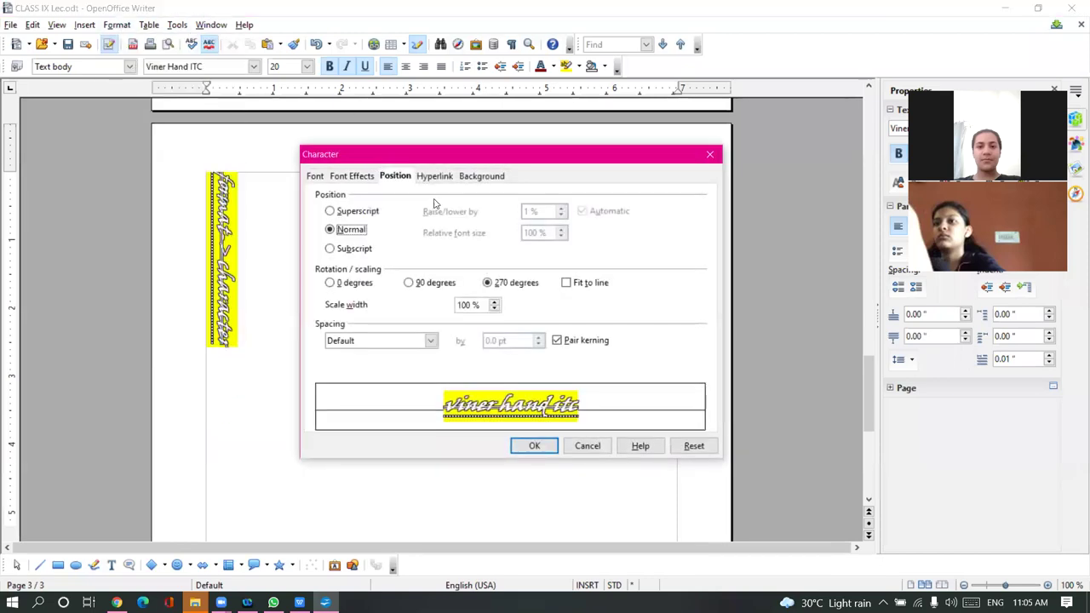
pyautogui.click(352, 288)
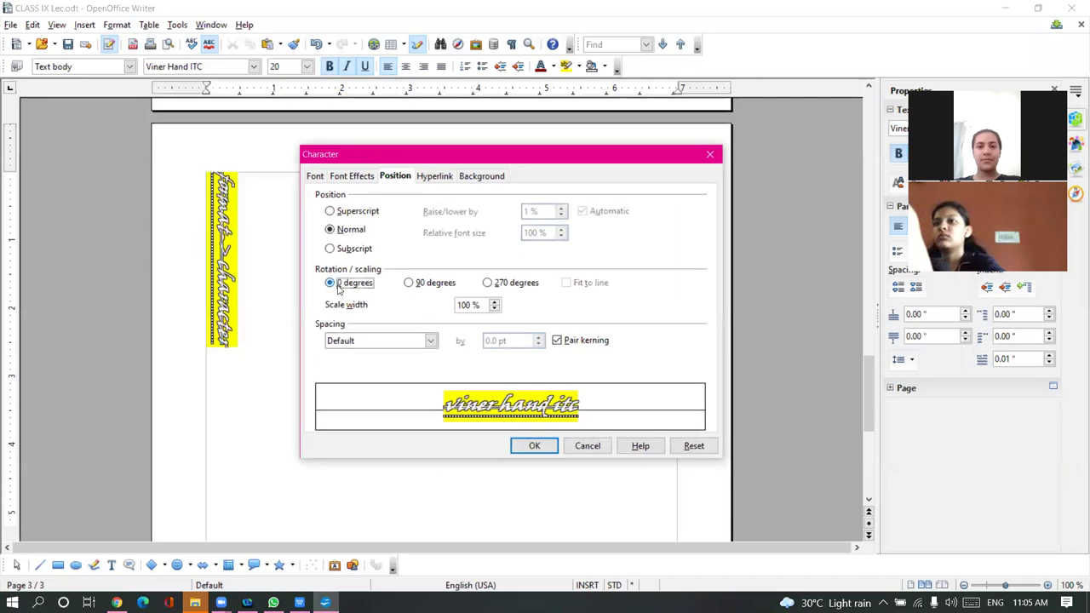
pyautogui.click(531, 446)
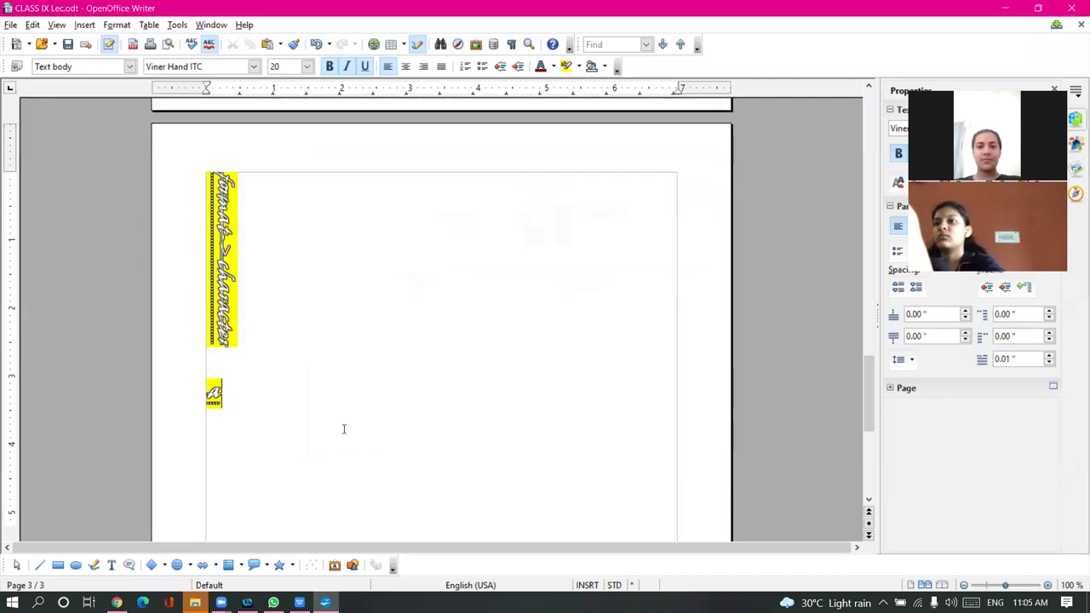
# Enter the formula "(a+b)2 = a2+b2+2ab" on the line below the 270-degree text
pyautogui.write('Ca')
pyautogui.write('+b)')
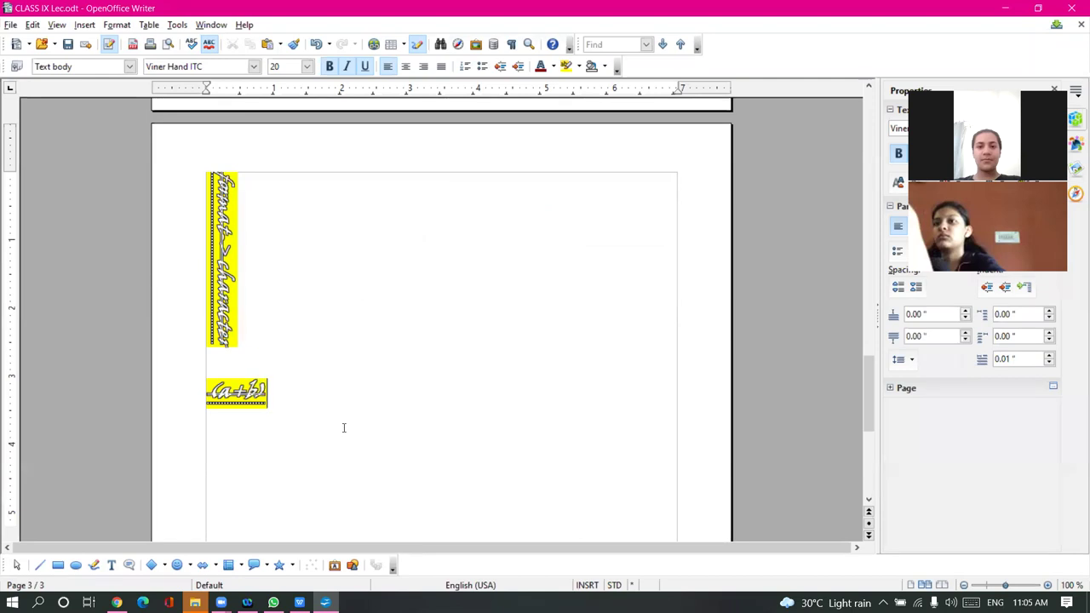
pyautogui.write('2 = a2')
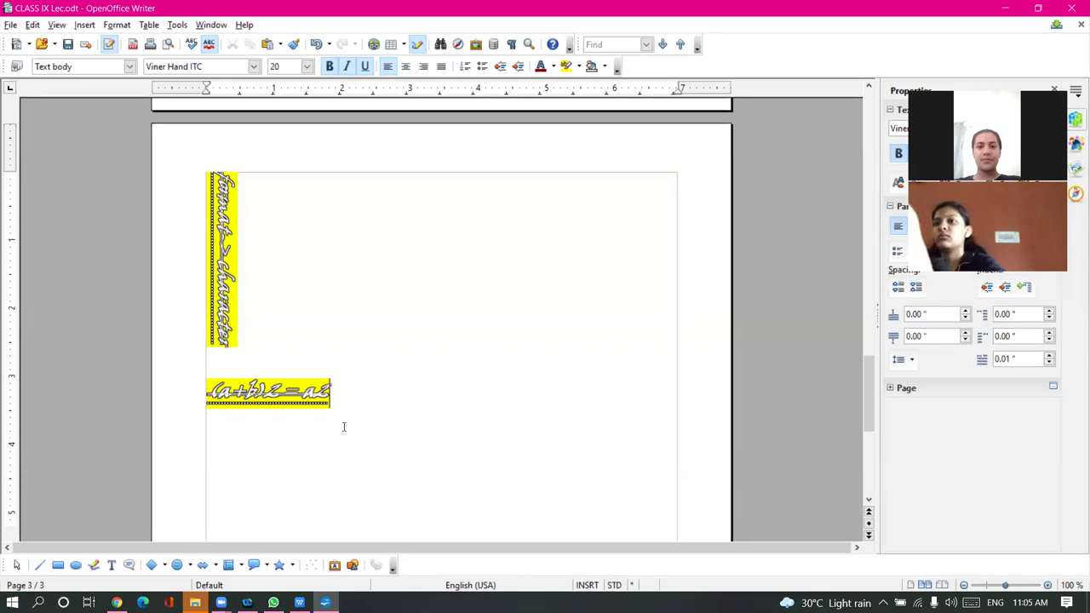
pyautogui.write('+b2')
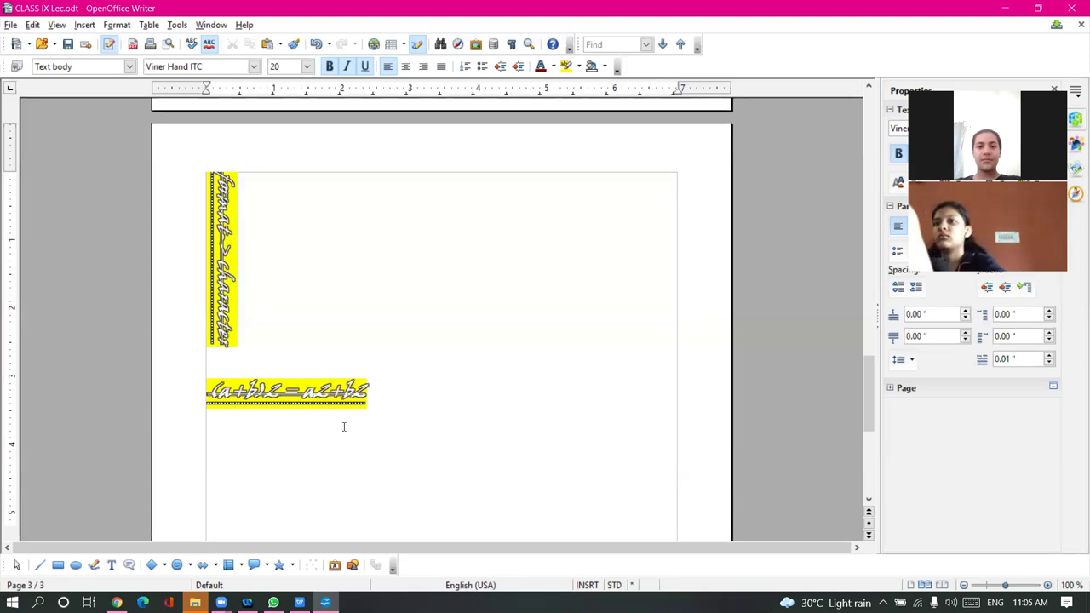
pyautogui.write('+2ab')
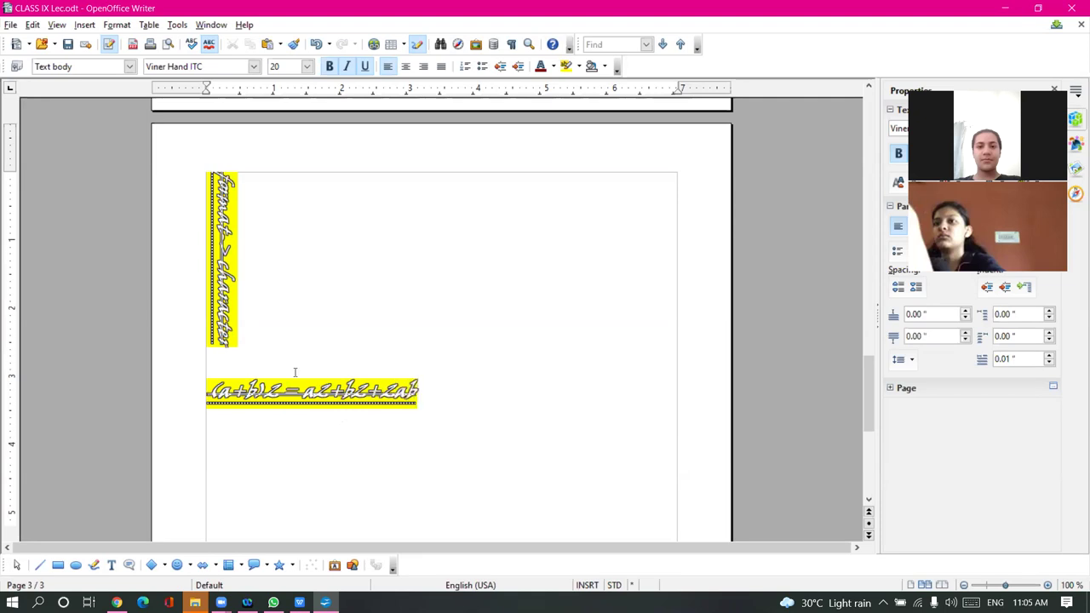
# Remove the strikethrough and the outline effect from the "(a+b)2 = a2+b2+2ab" formula
pyautogui.moveTo(417, 394); pyautogui.dragTo(207, 389)
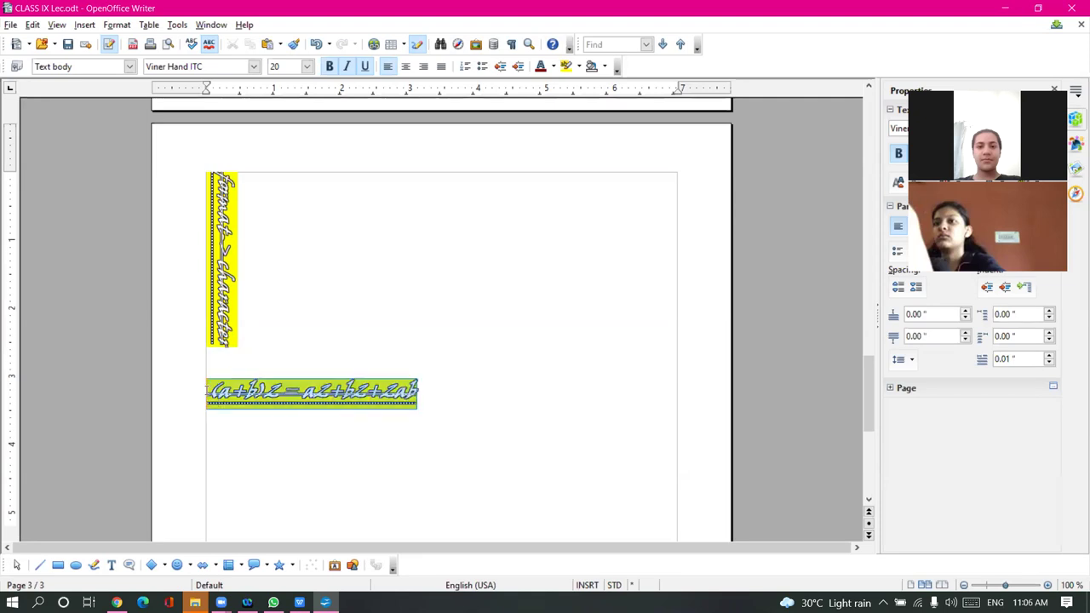
pyautogui.click(117, 24)
pyautogui.click(153, 63)
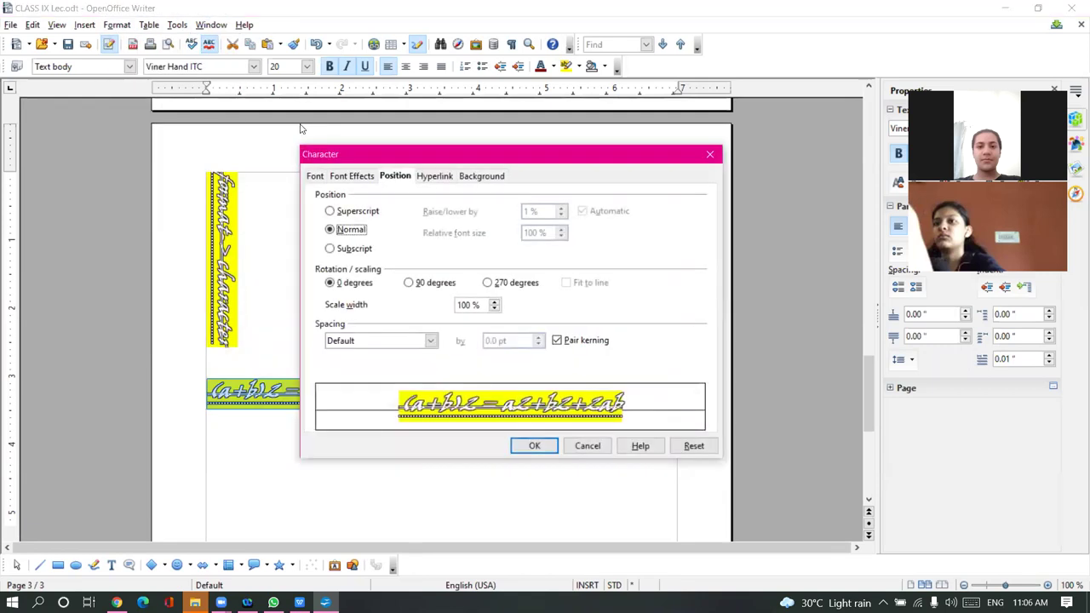
pyautogui.click(369, 176)
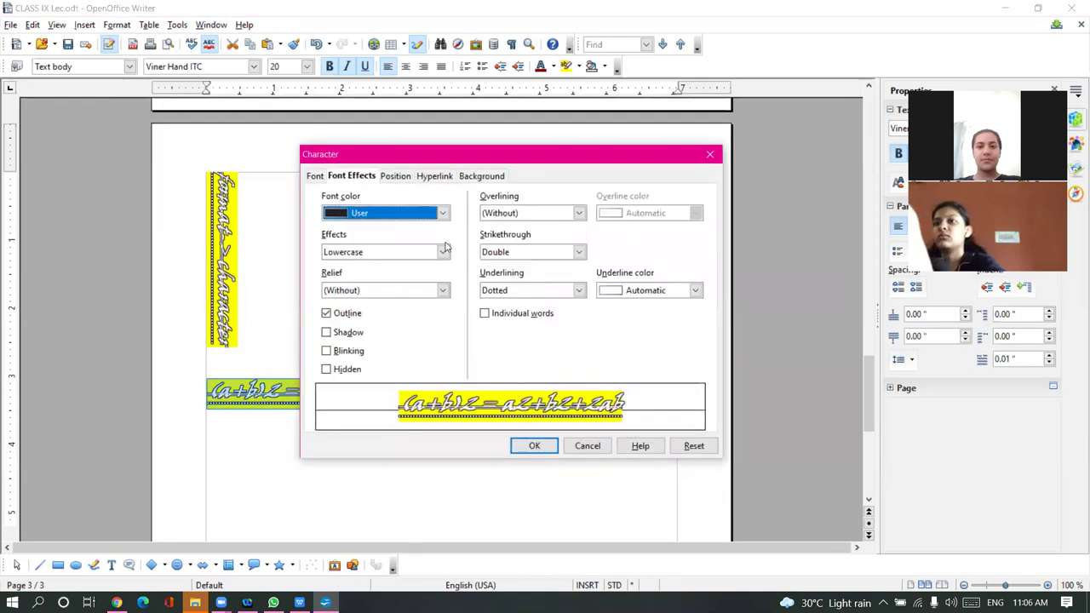
pyautogui.click(579, 252)
pyautogui.click(553, 266)
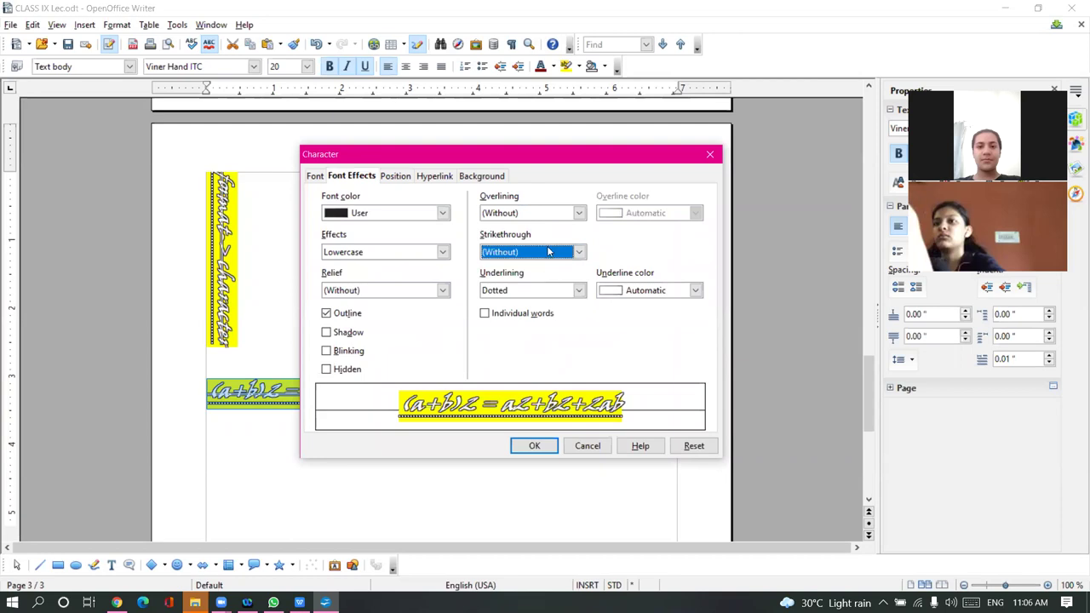
pyautogui.click(326, 313)
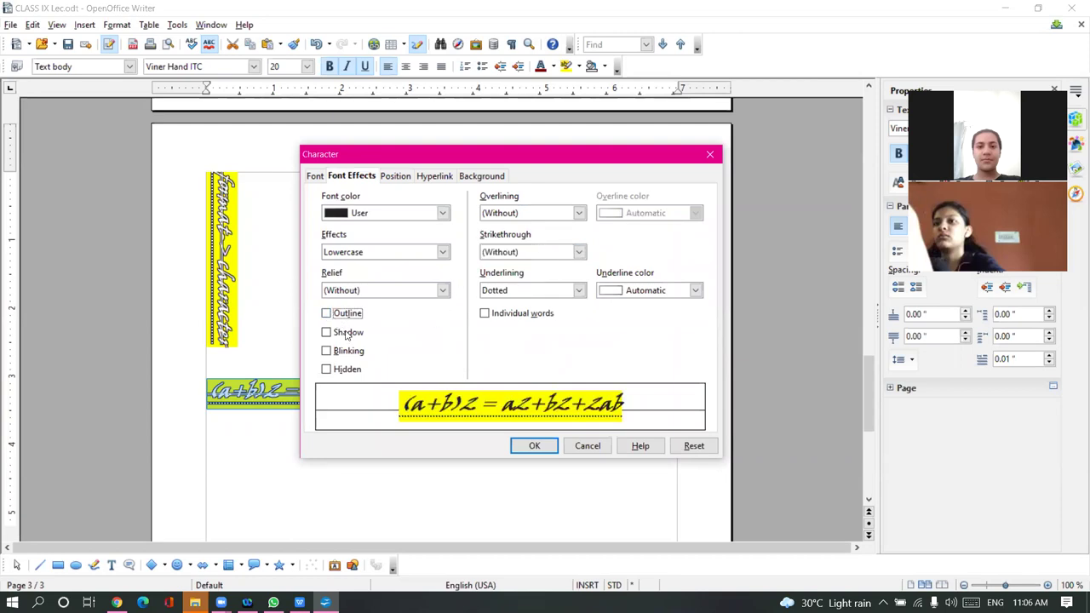
# Set the font color of the formula to Chart 9 and apply the character changes
pyautogui.click(443, 213)
pyautogui.click(423, 251)
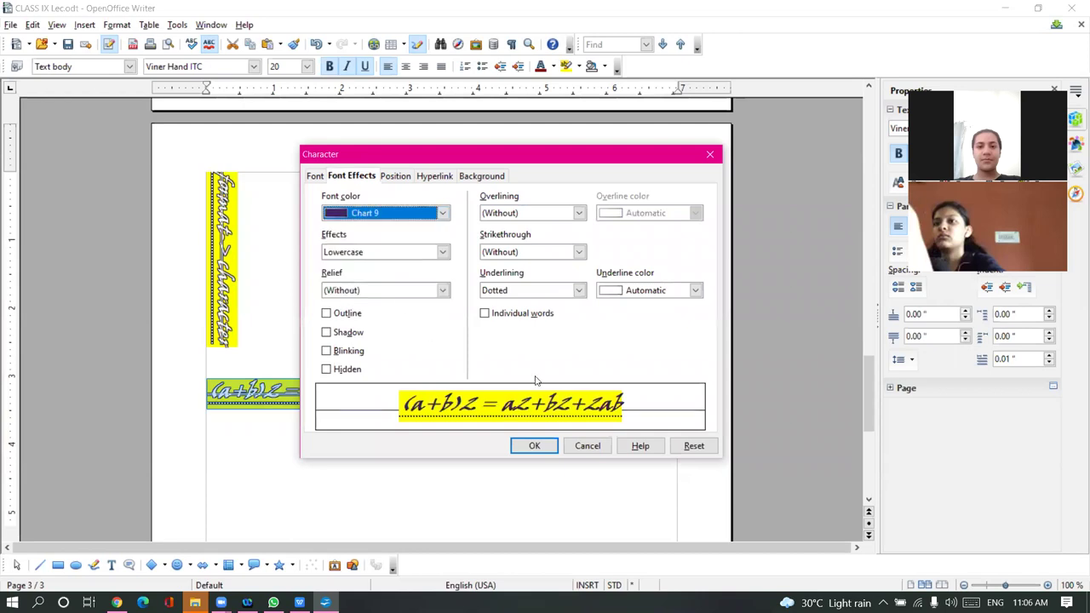
pyautogui.click(527, 445)
pyautogui.click(508, 407)
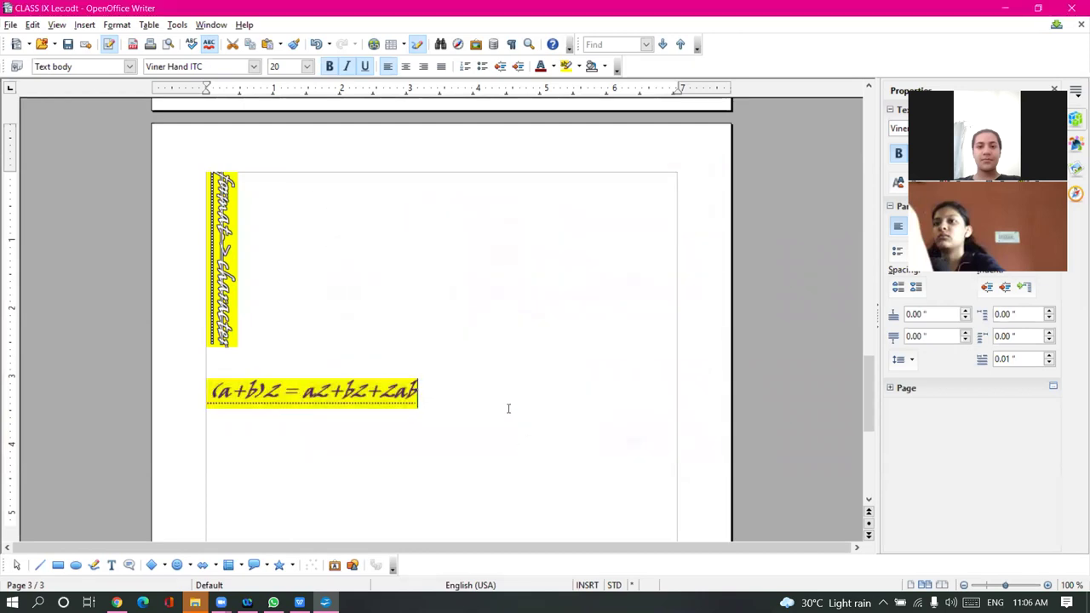
# Make the 2 after "(a+b)" in the formula superscript
pyautogui.moveTo(445, 394); pyautogui.dragTo(219, 388)
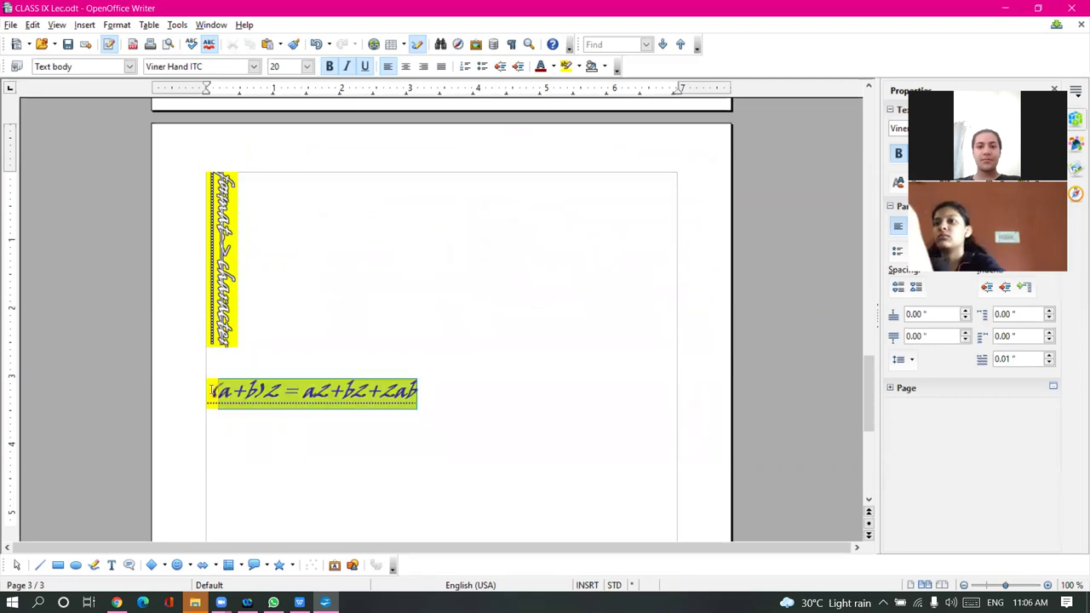
pyautogui.click(388, 395)
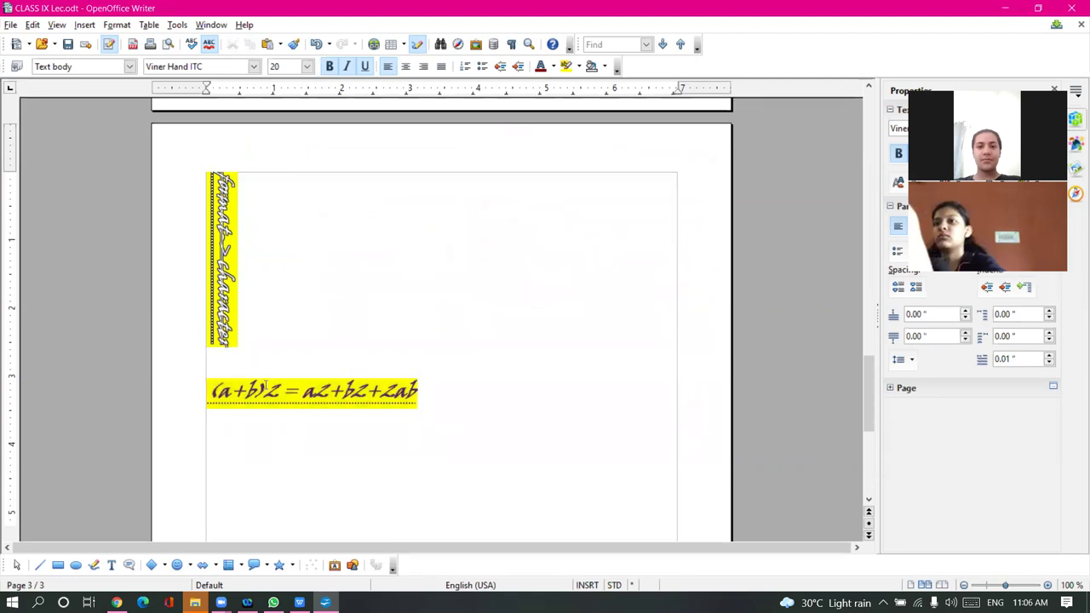
pyautogui.click(275, 391)
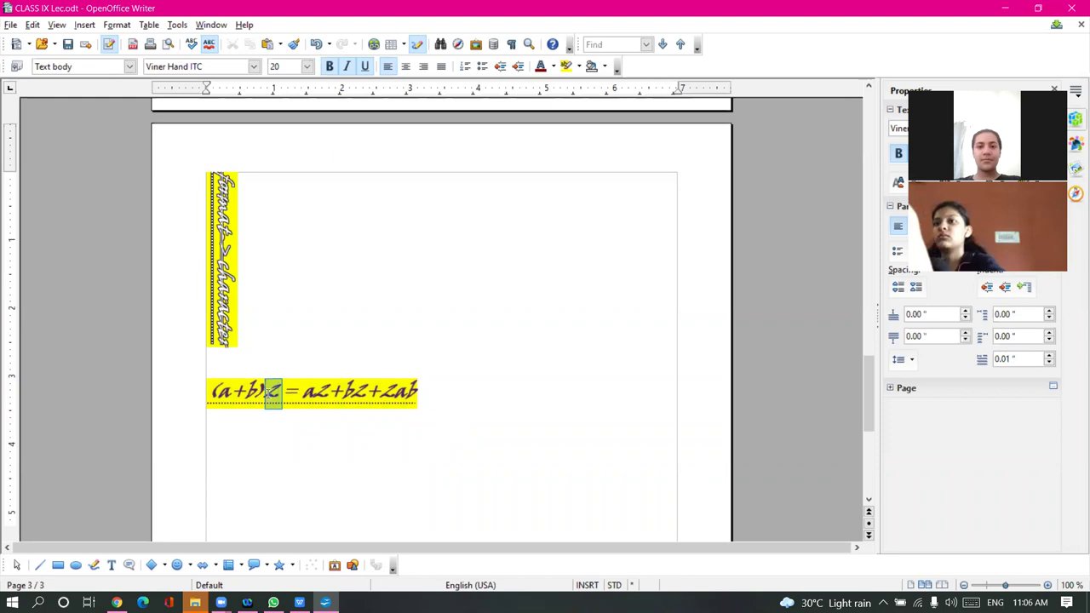
pyautogui.click(117, 24)
pyautogui.click(136, 64)
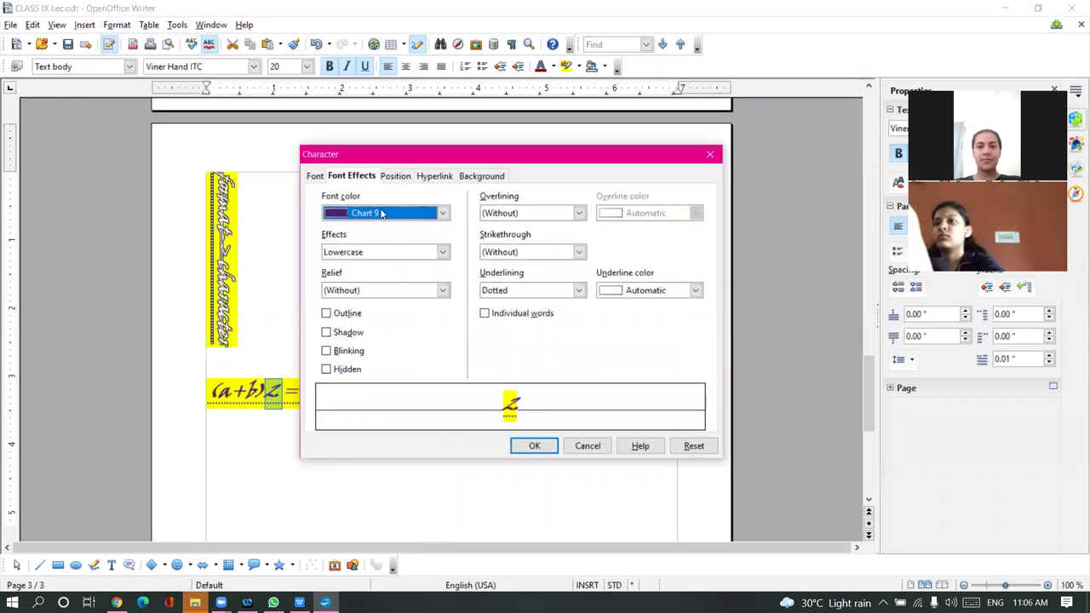
pyautogui.click(395, 175)
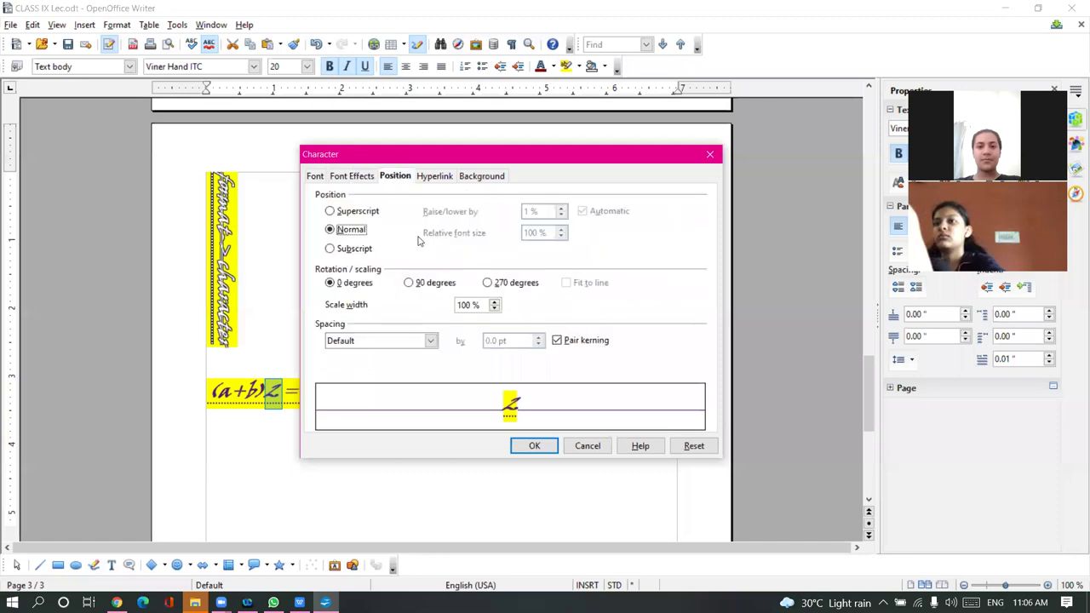
pyautogui.click(361, 219)
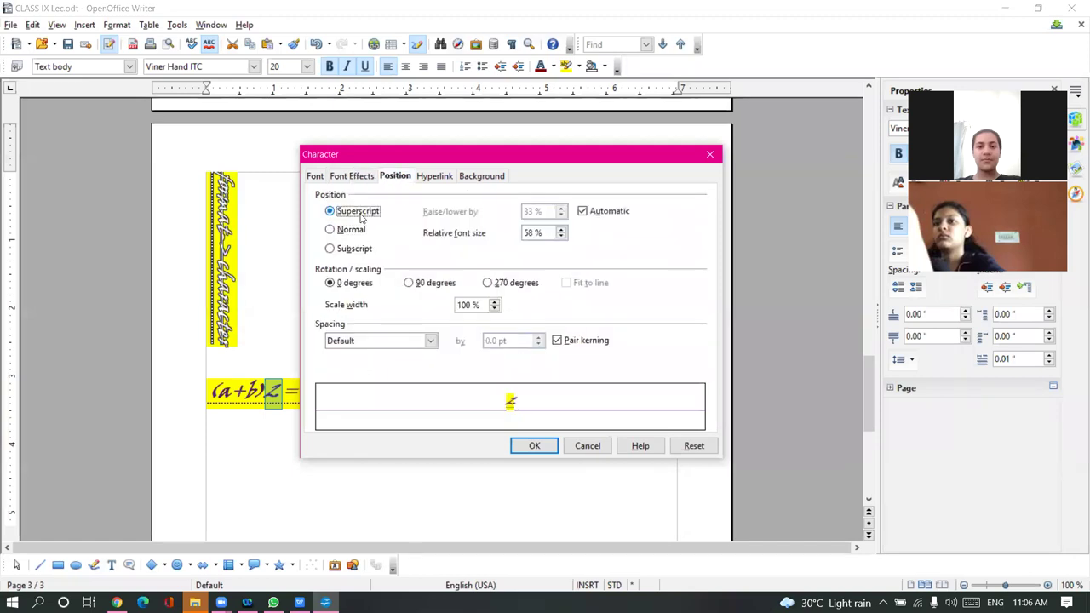
pyautogui.click(530, 448)
pyautogui.click(460, 393)
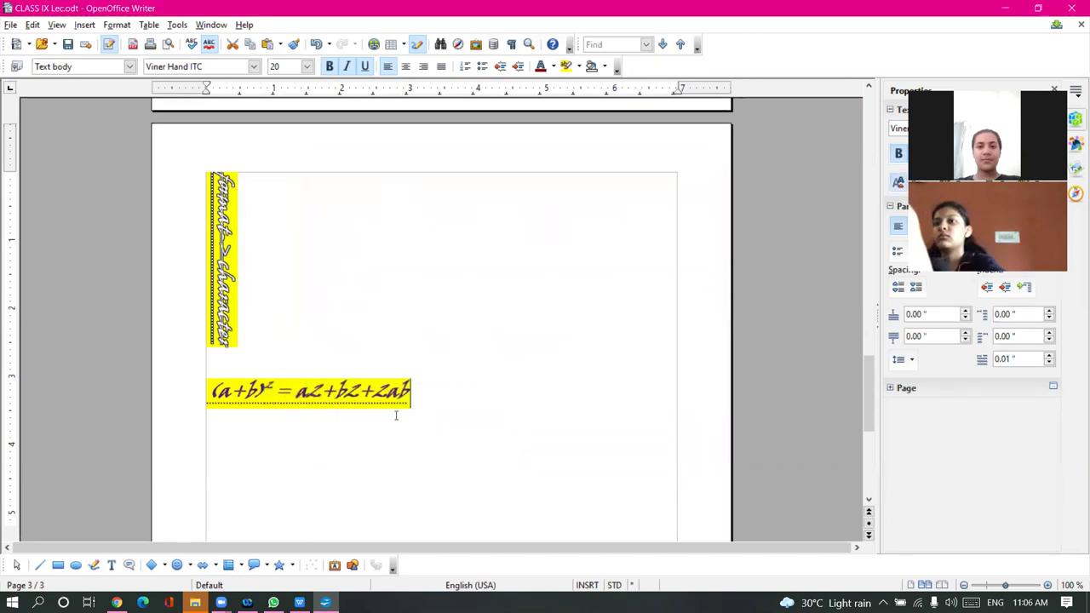
pyautogui.doubleClick(270, 383)
pyautogui.click(487, 362)
# Make the 2 after the "a" on the formula's right-hand side superscript with a slightly larger relative font size
pyautogui.moveTo(321, 394); pyautogui.dragTo(309, 394)
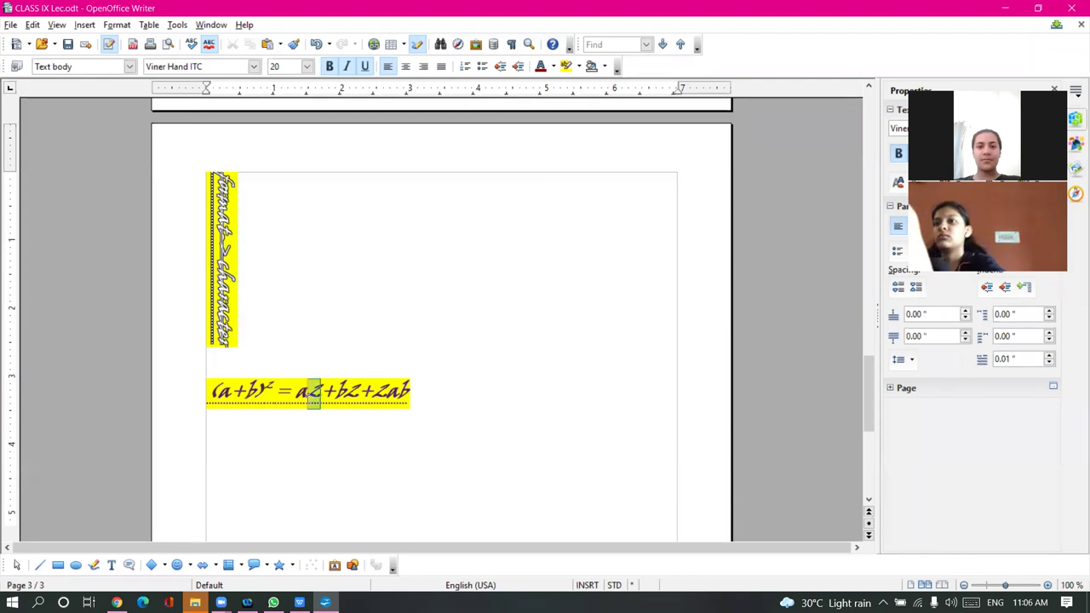
pyautogui.click(117, 25)
pyautogui.click(136, 65)
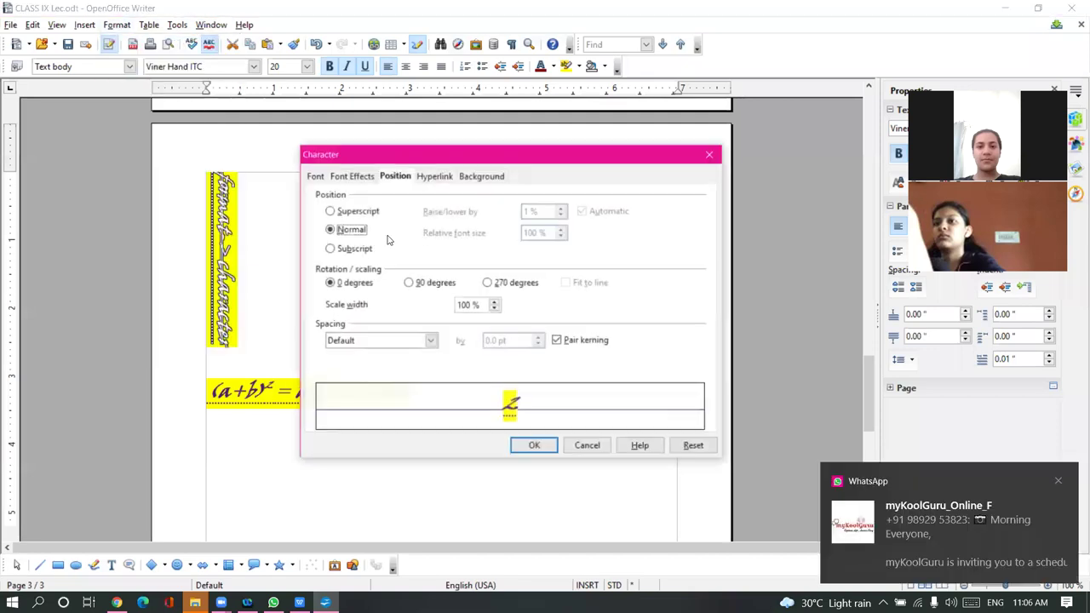
pyautogui.click(356, 213)
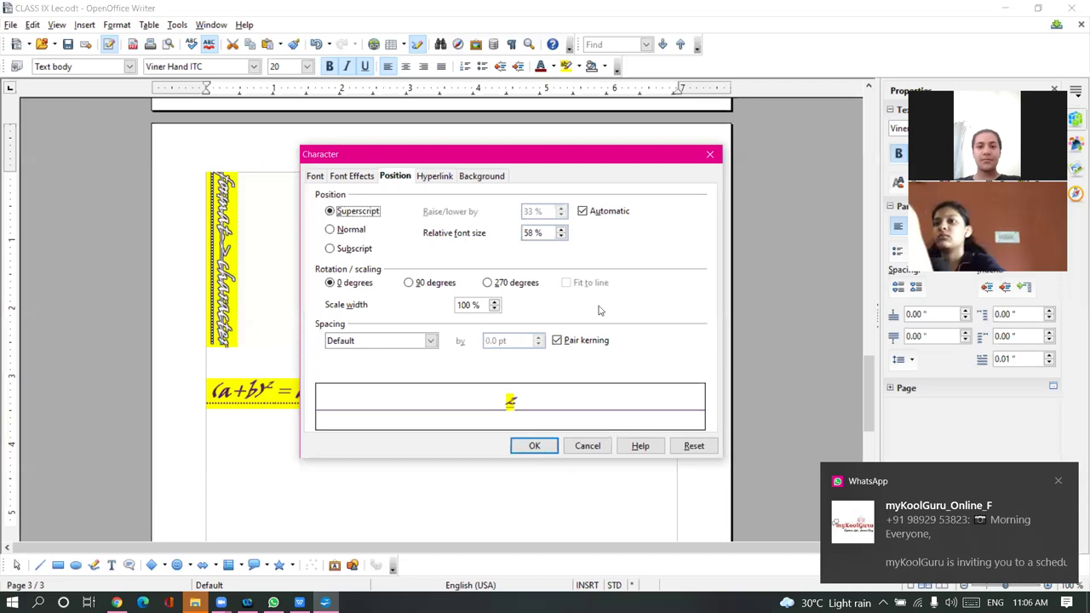
pyautogui.click(562, 234)
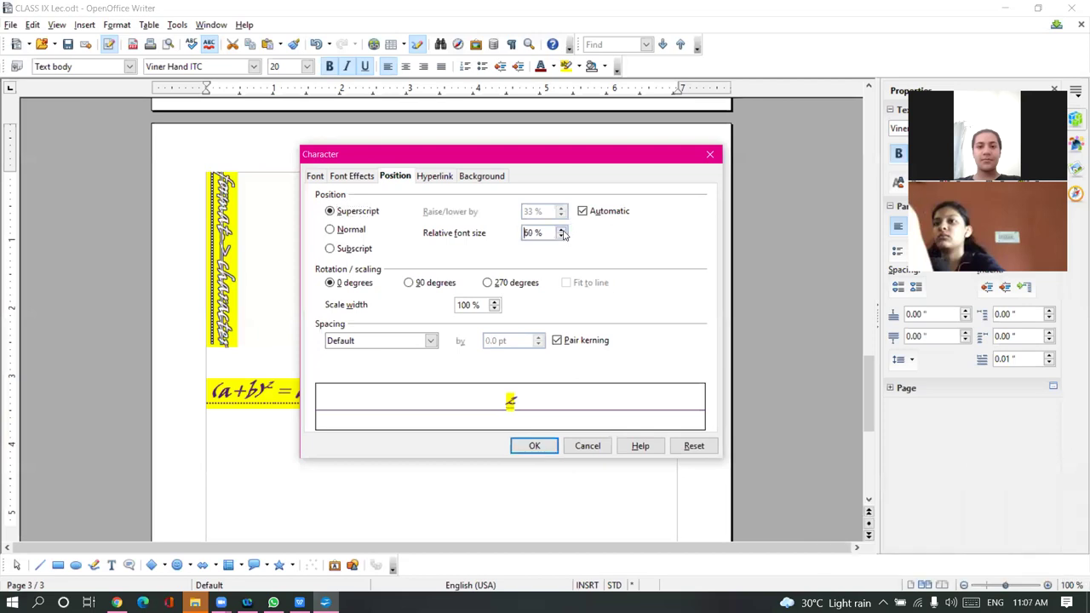
pyautogui.click(542, 441)
pyautogui.click(601, 326)
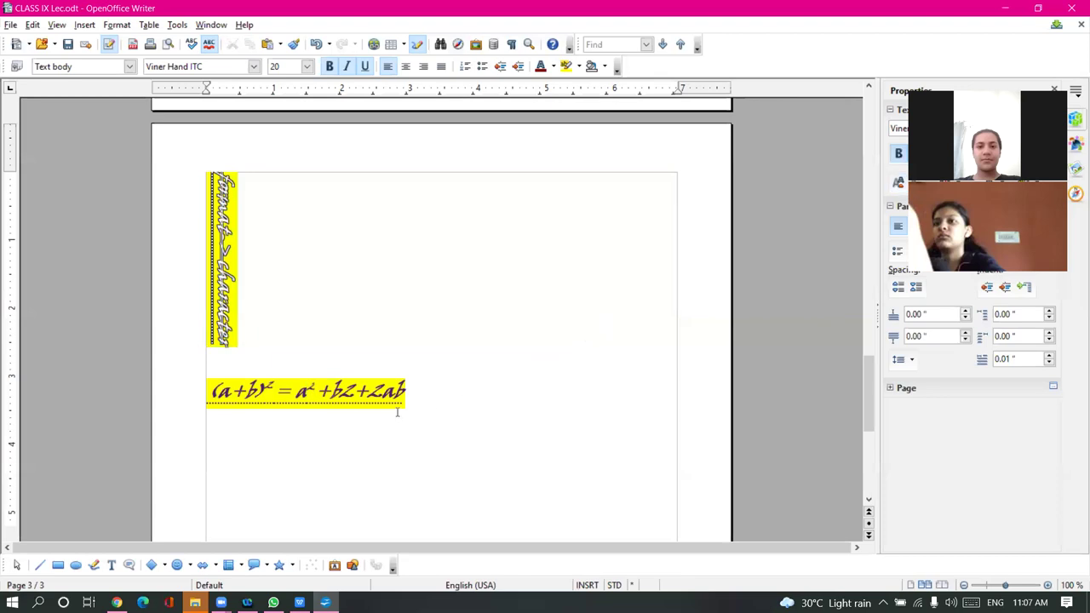
# Make the 2 after the "b" on the formula's right-hand side superscript
pyautogui.moveTo(355, 394); pyautogui.dragTo(337, 393)
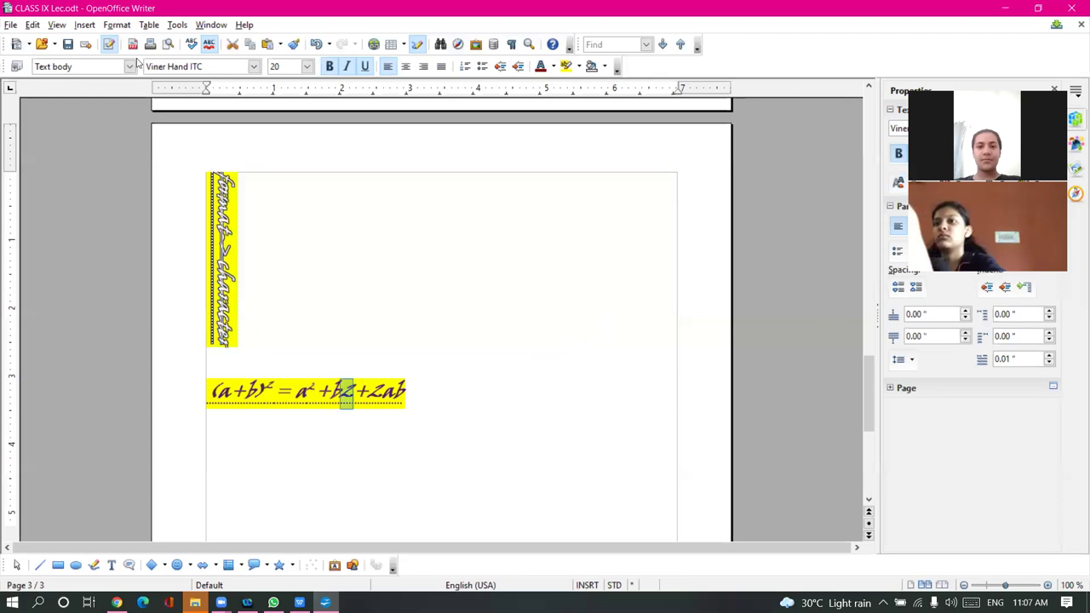
pyautogui.click(117, 24)
pyautogui.click(128, 64)
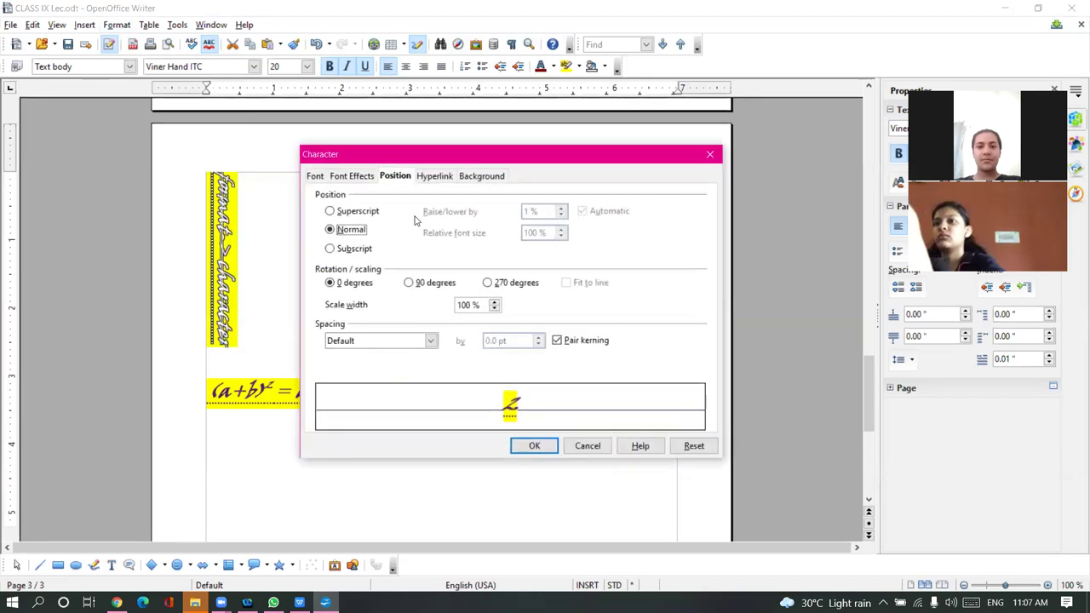
pyautogui.click(330, 211)
pyautogui.click(541, 447)
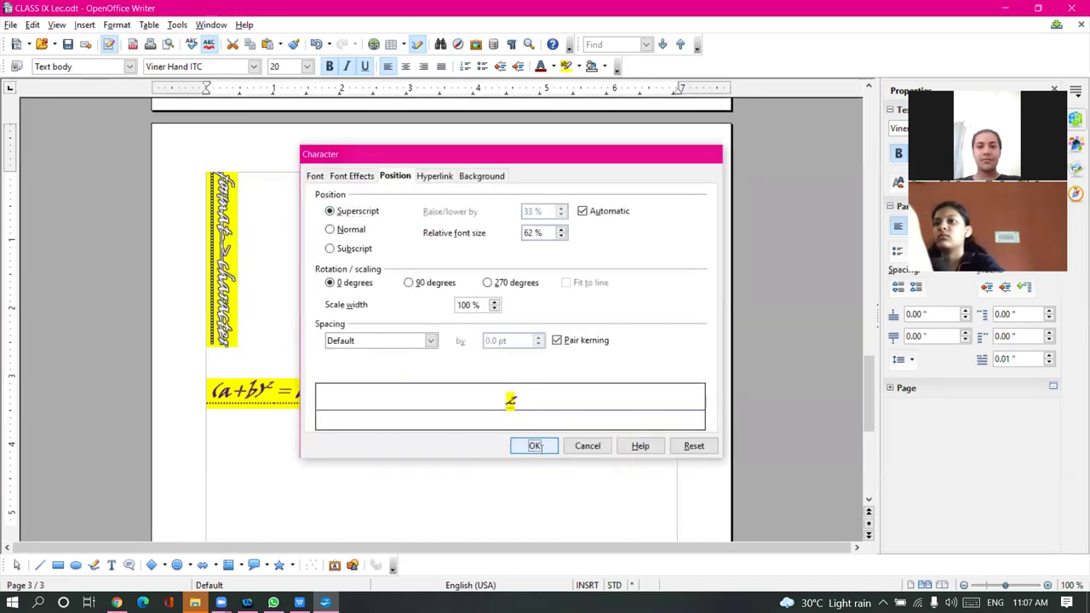
pyautogui.click(557, 397)
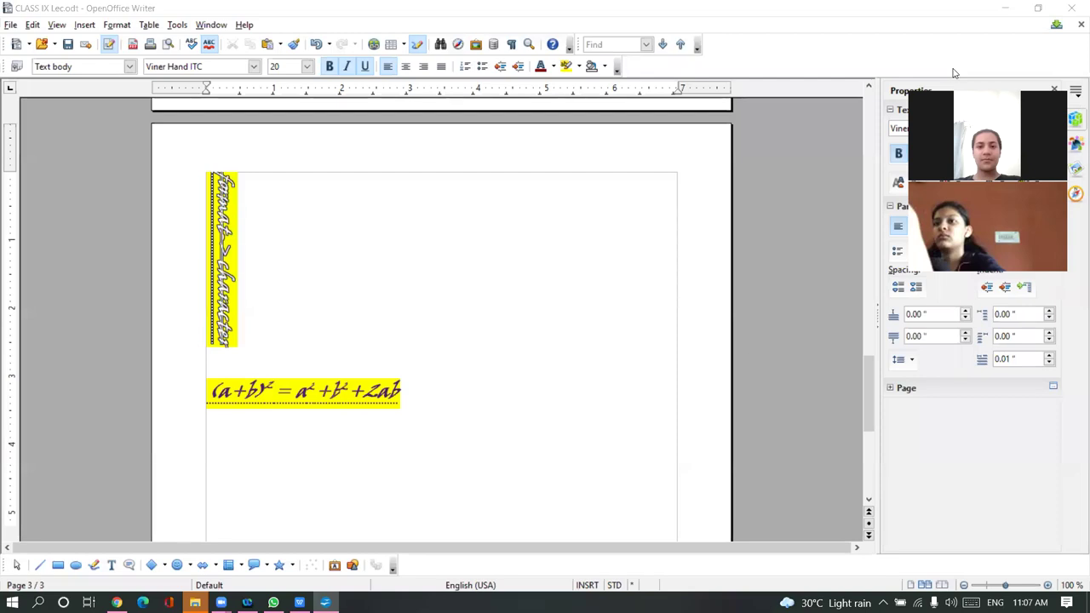
# Review the "format-> character" effect samples on page 2 and check the character settings of the last horizontal sample
pyautogui.scroll(15, 463, 248)
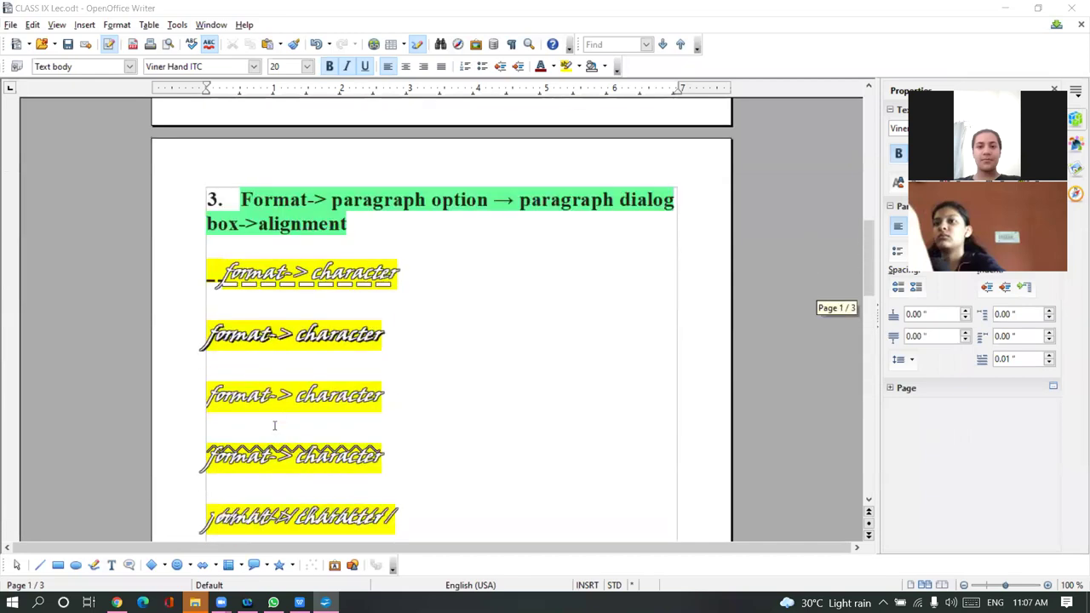
pyautogui.moveTo(207, 396); pyautogui.dragTo(476, 388)
pyautogui.click(476, 388)
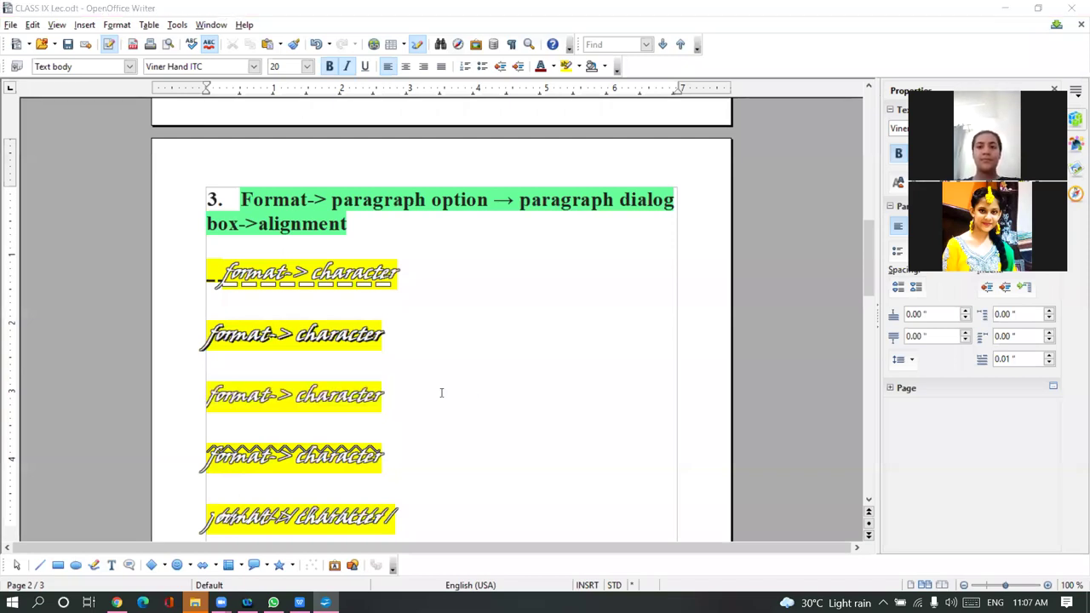
pyautogui.scroll(-3, 439, 391)
pyautogui.scroll(-1, 357, 416)
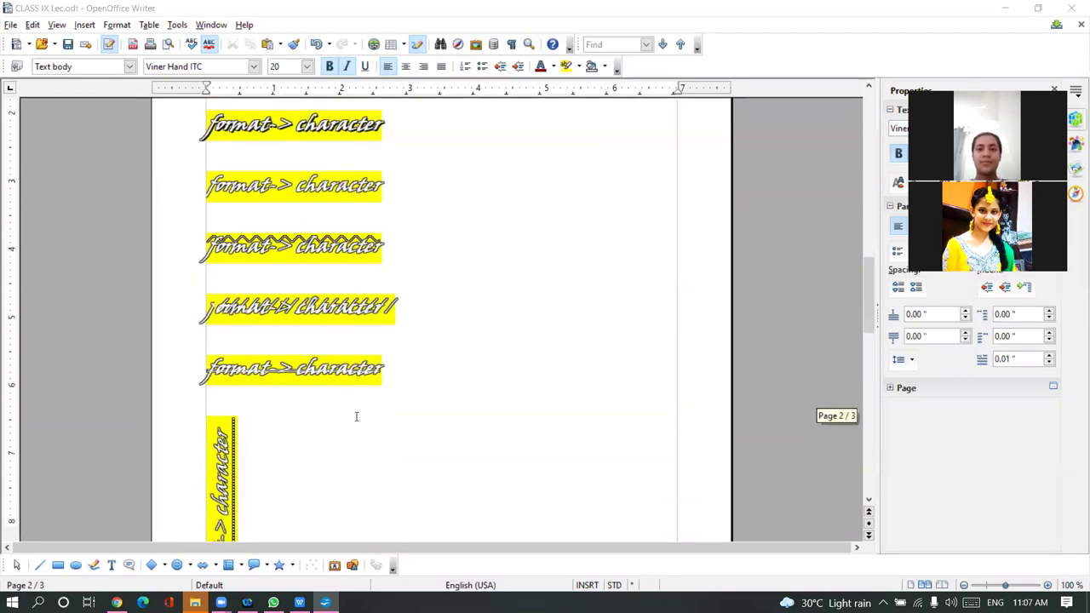
pyautogui.moveTo(386, 373); pyautogui.dragTo(203, 367)
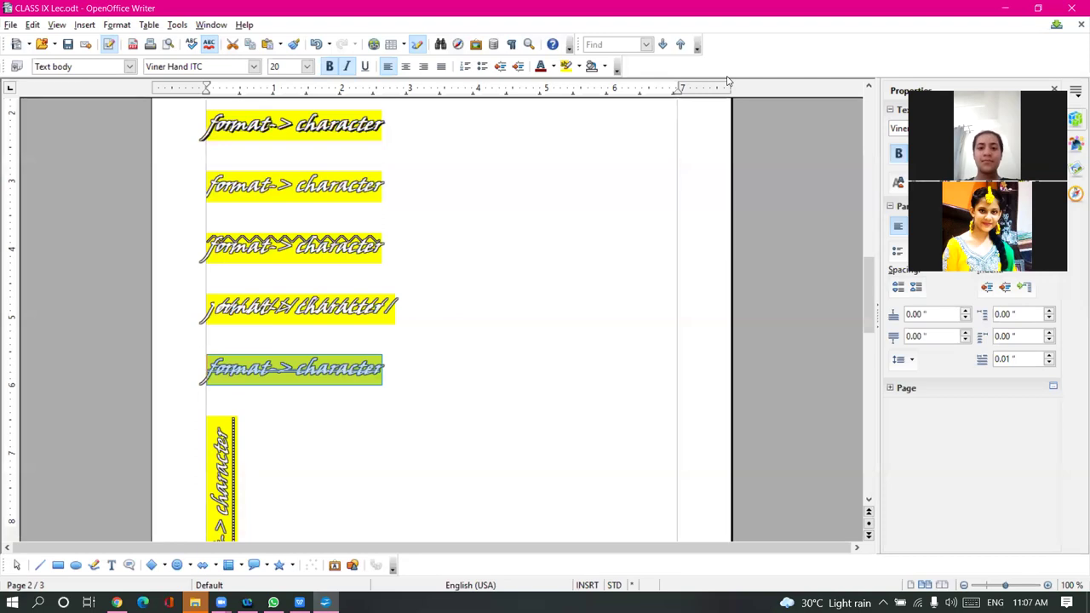
pyautogui.moveTo(215, 309); pyautogui.dragTo(415, 312)
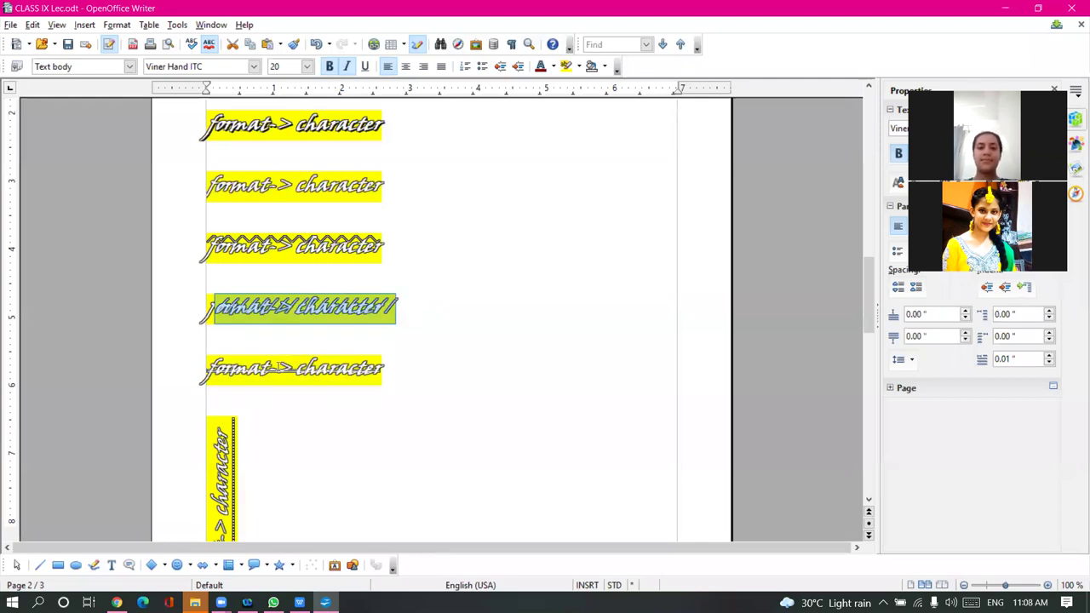
pyautogui.moveTo(215, 370); pyautogui.dragTo(385, 369)
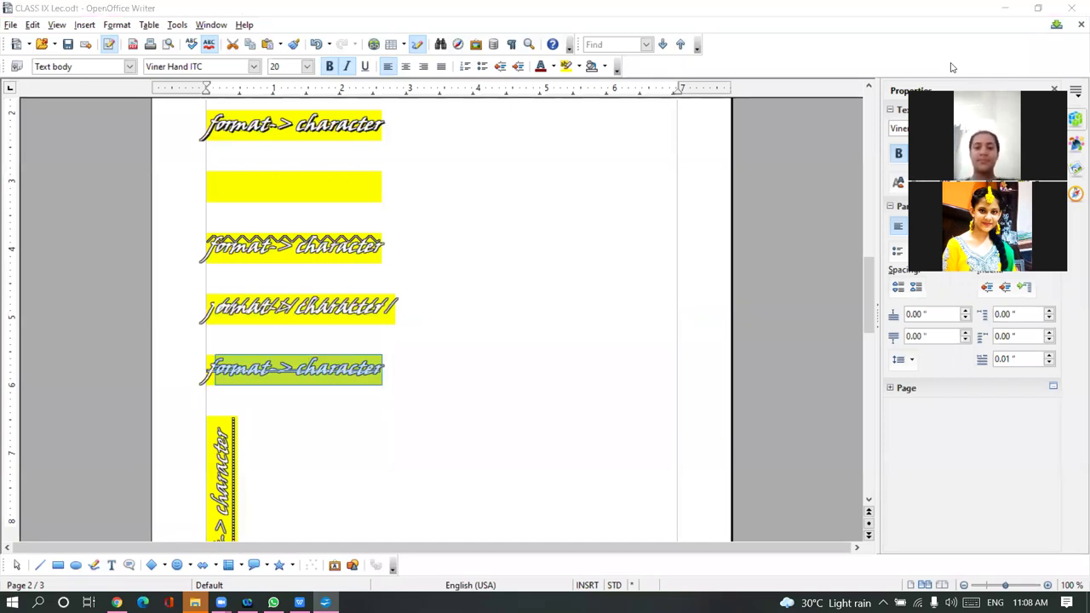
pyautogui.click(113, 26)
pyautogui.click(136, 63)
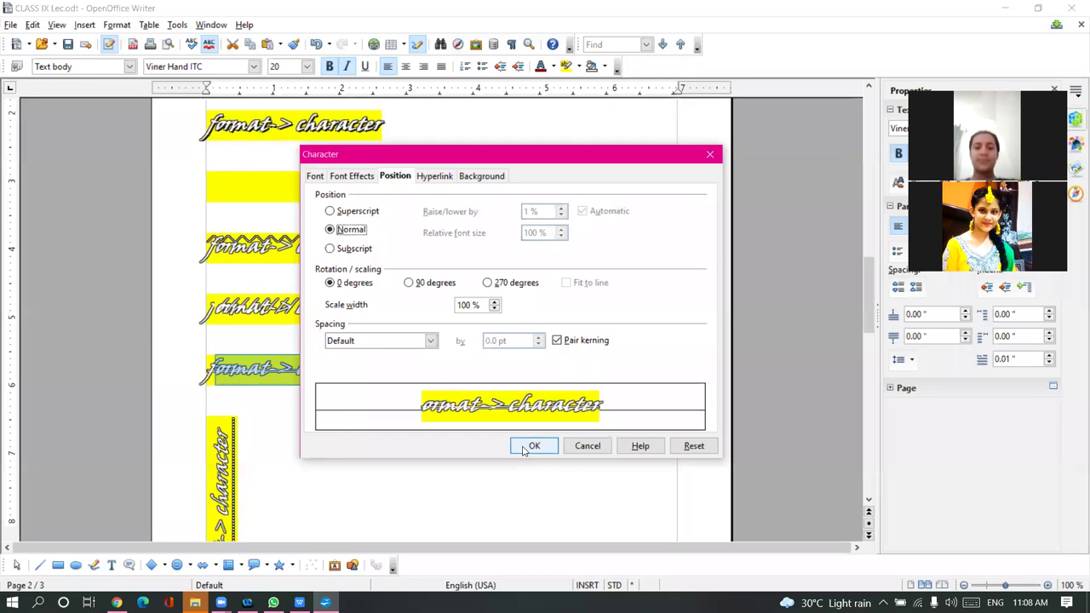
pyautogui.click(531, 446)
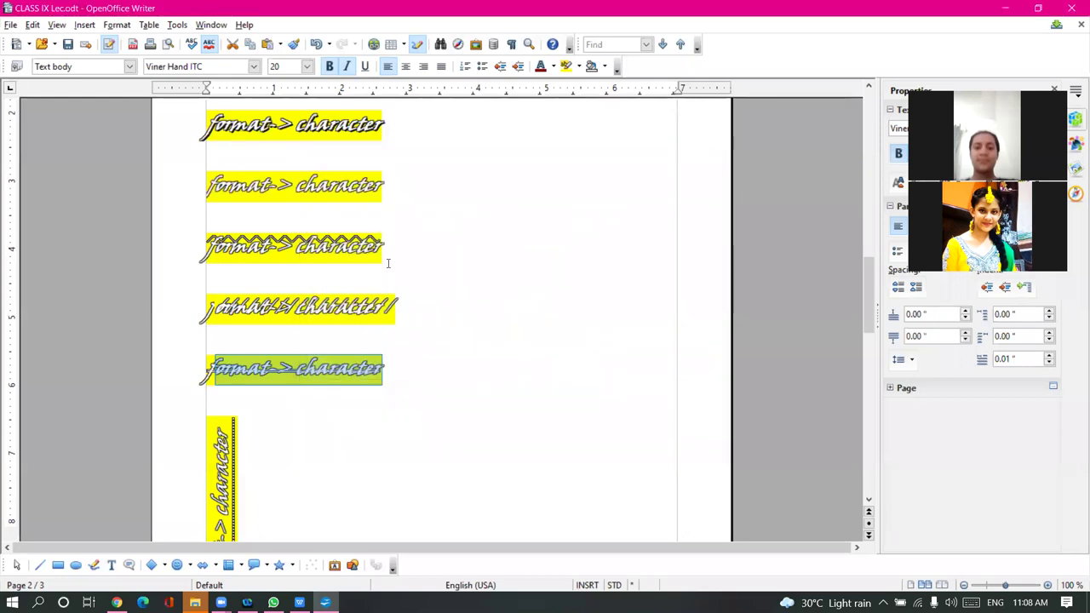
# Enter "x2" two lines below the formula on page 3
pyautogui.scroll(-10, 367, 290)
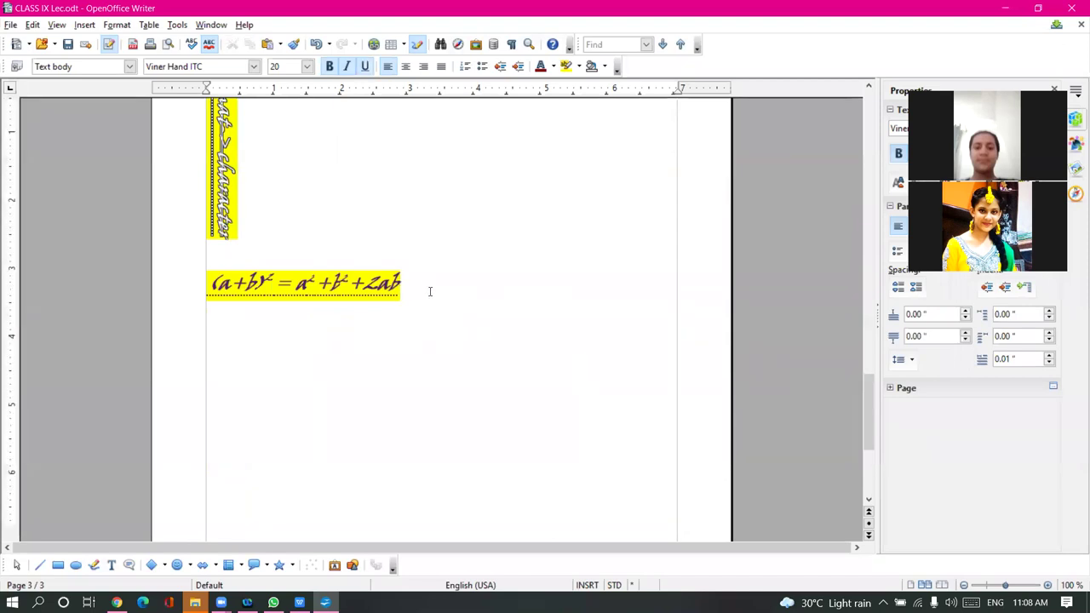
pyautogui.press('Return')
pyautogui.press('Return')
pyautogui.write('x2')
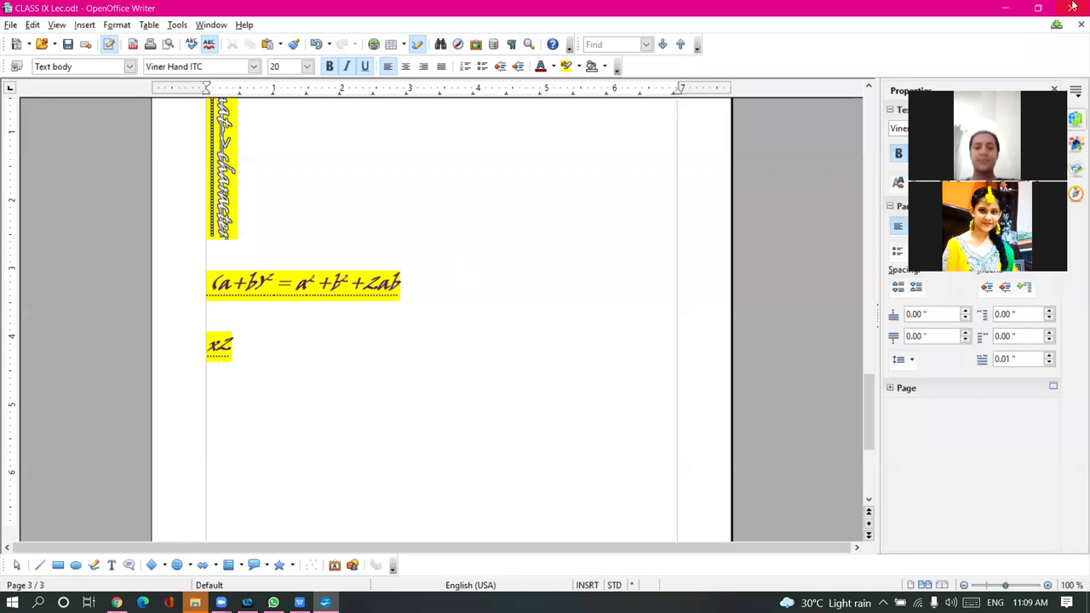
# Make the 2 in "x2" on page 3 subscript with the automatic position setting
pyautogui.moveTo(232, 345); pyautogui.dragTo(219, 344)
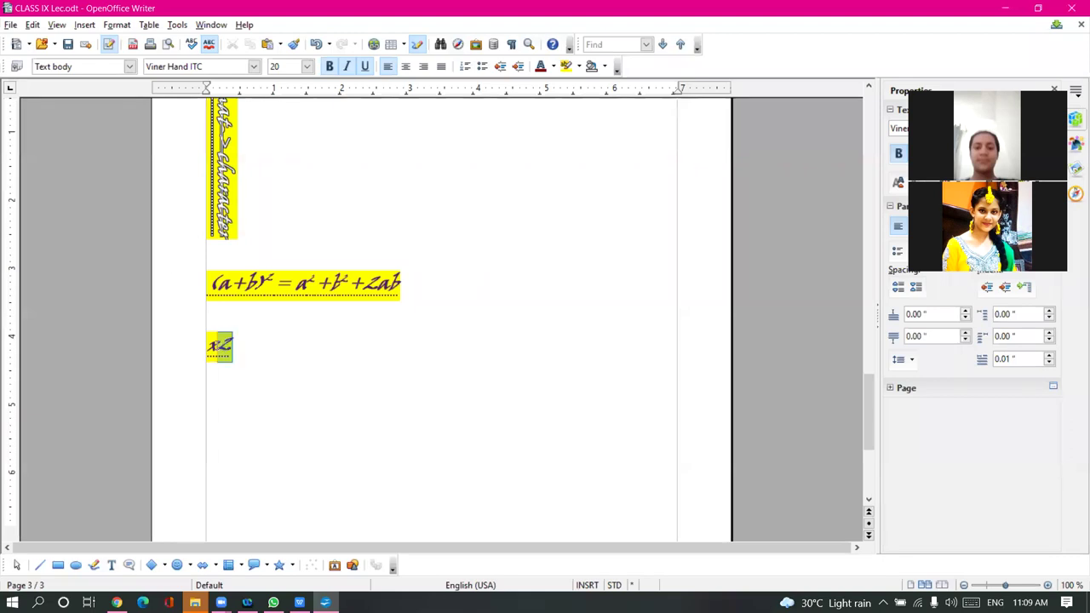
pyautogui.click(117, 25)
pyautogui.click(136, 63)
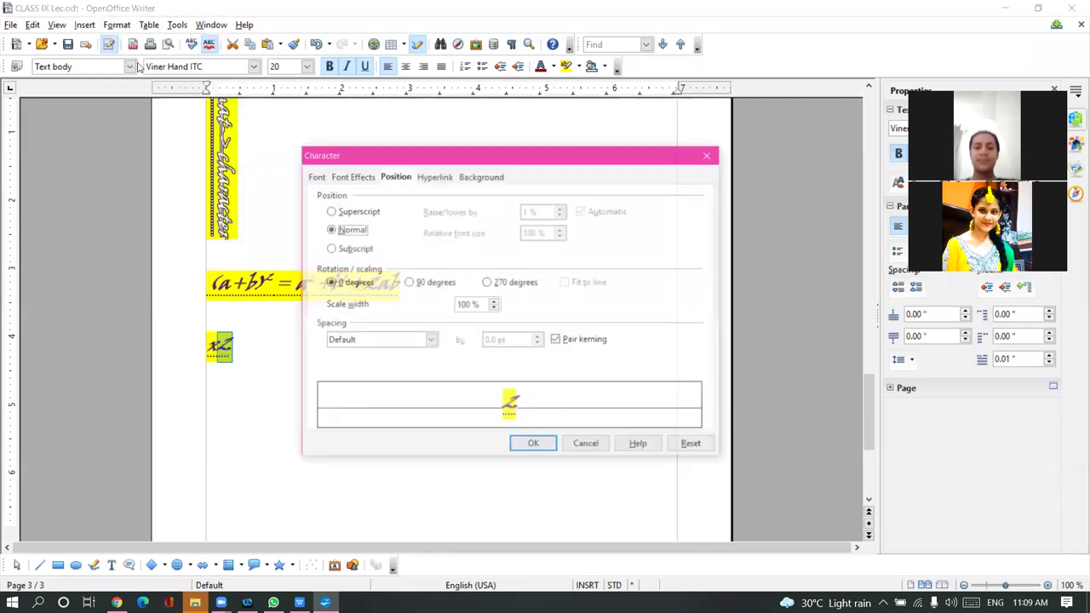
pyautogui.click(330, 248)
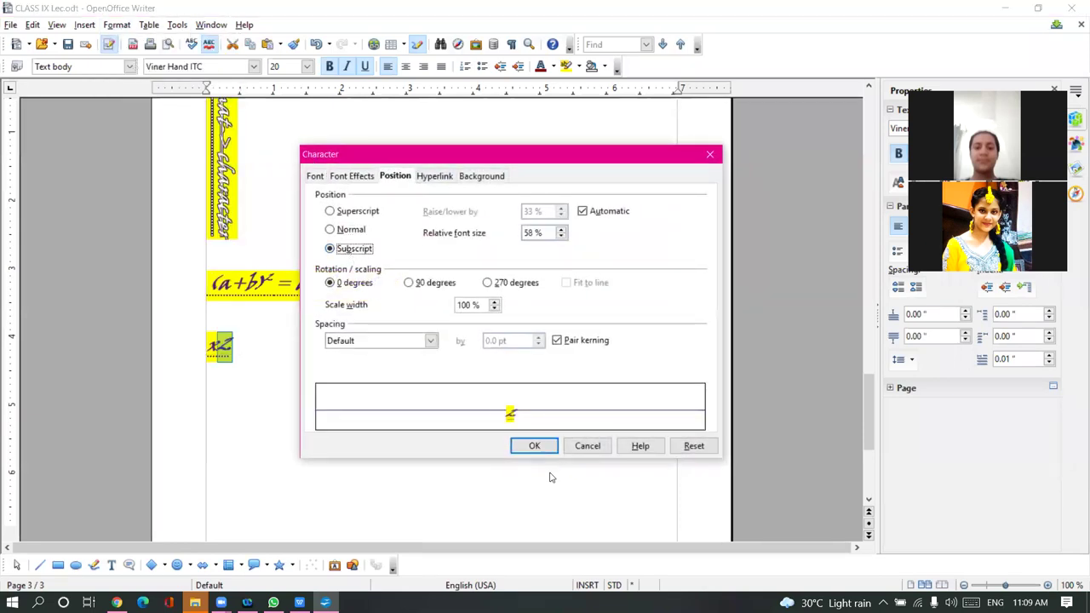
pyautogui.click(536, 446)
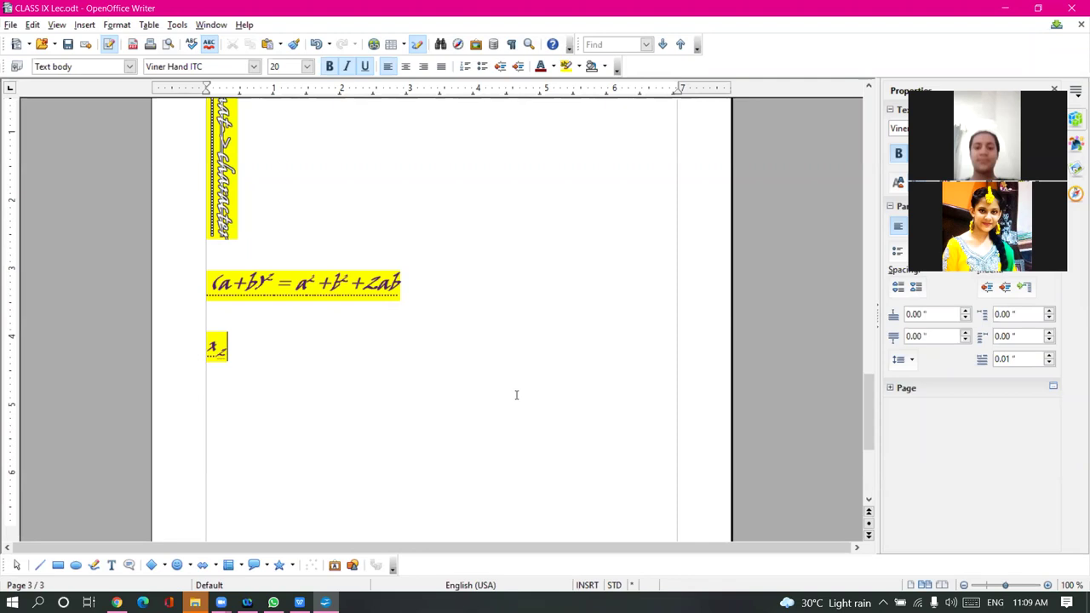
pyautogui.click(114, 27)
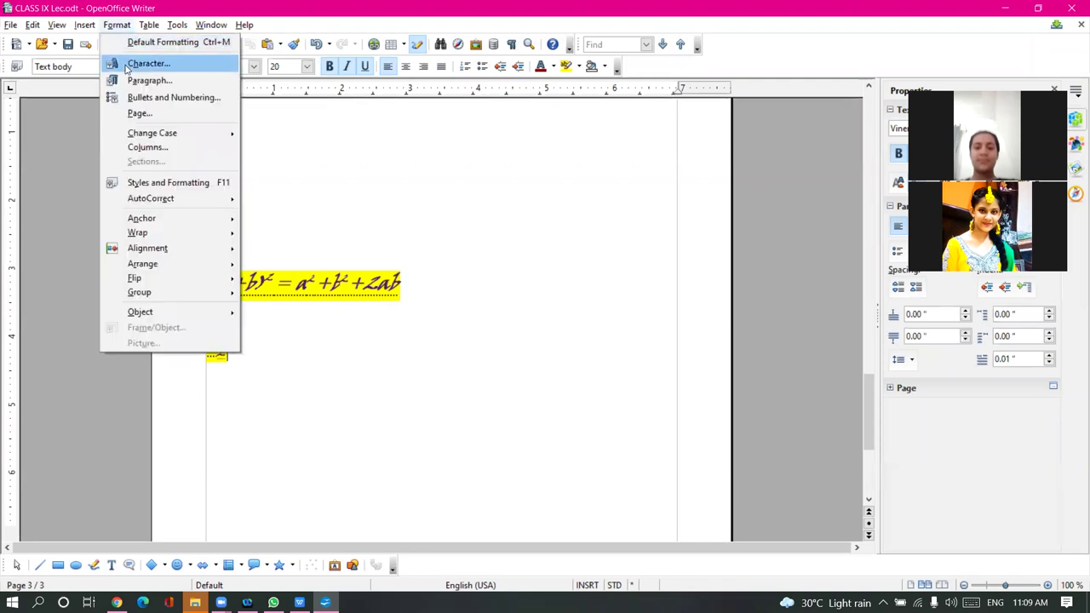
pyautogui.click(123, 59)
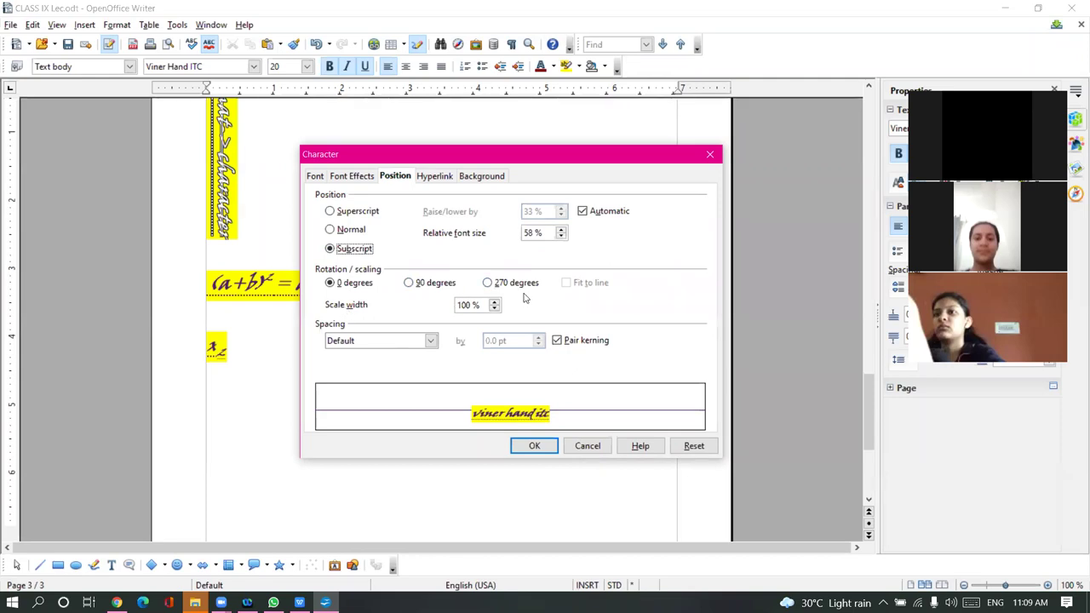
pyautogui.click(446, 180)
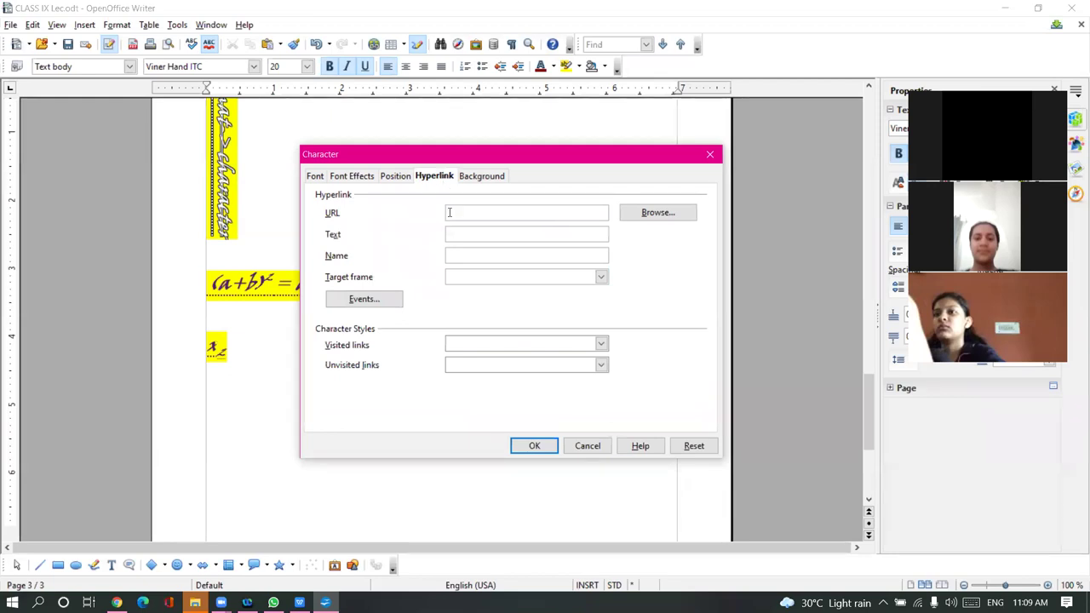
pyautogui.write('www.google.com')
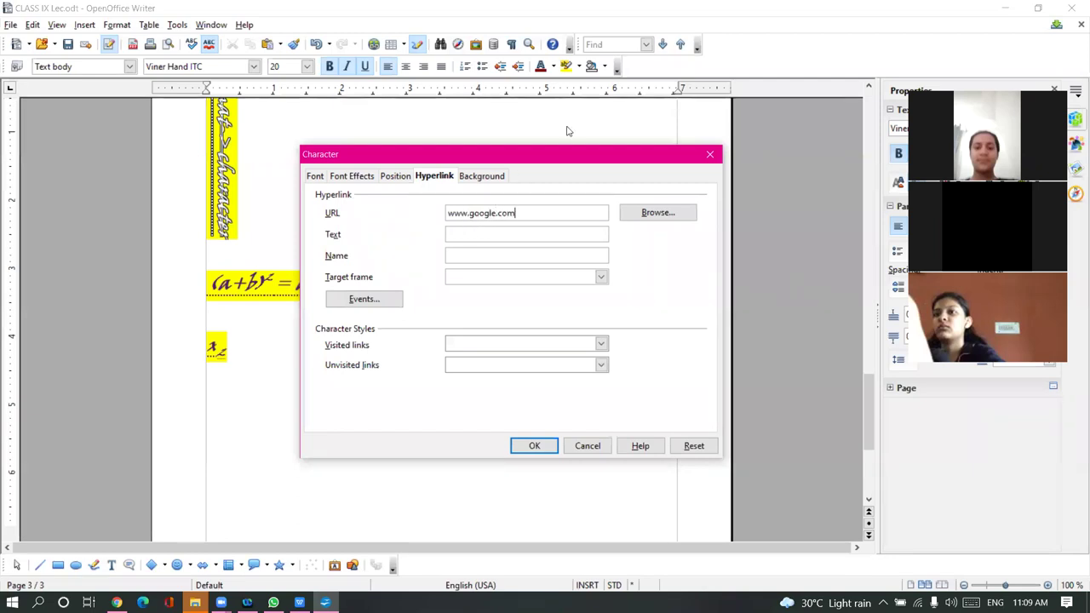
# Choose the DONATEBLOOD HTML file from the CLASS X subfolder of the CLASS X folder as the hyperlink target
pyautogui.click(644, 214)
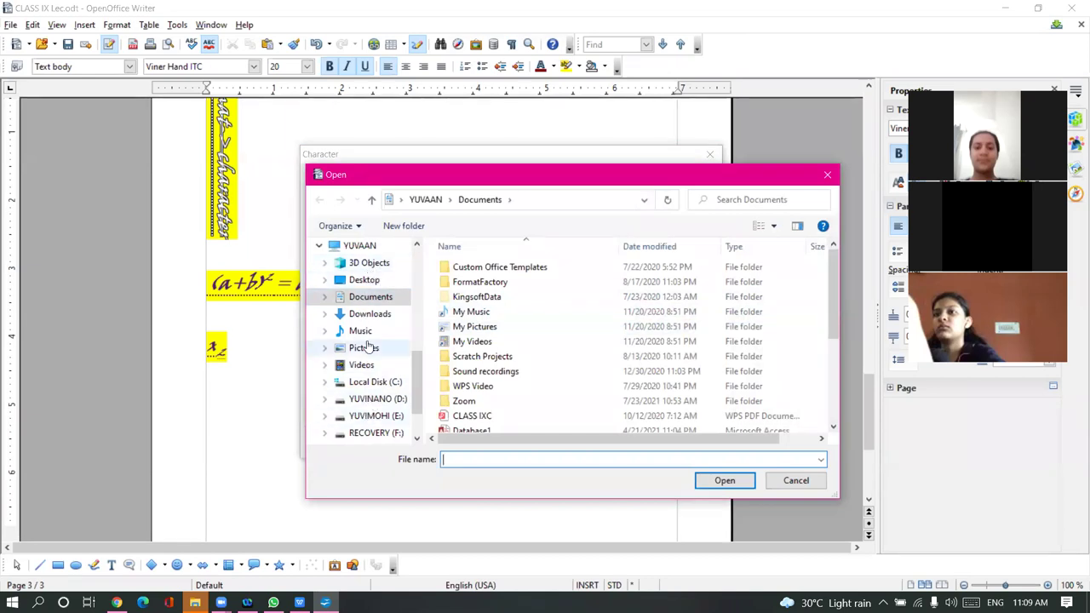
pyautogui.scroll(4, 364, 345)
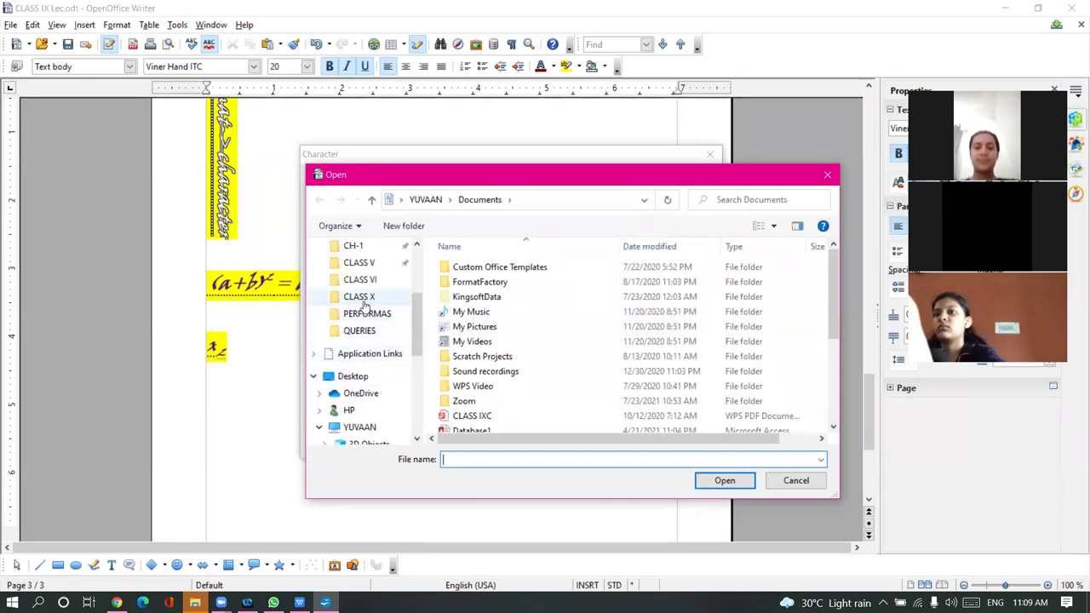
pyautogui.click(360, 297)
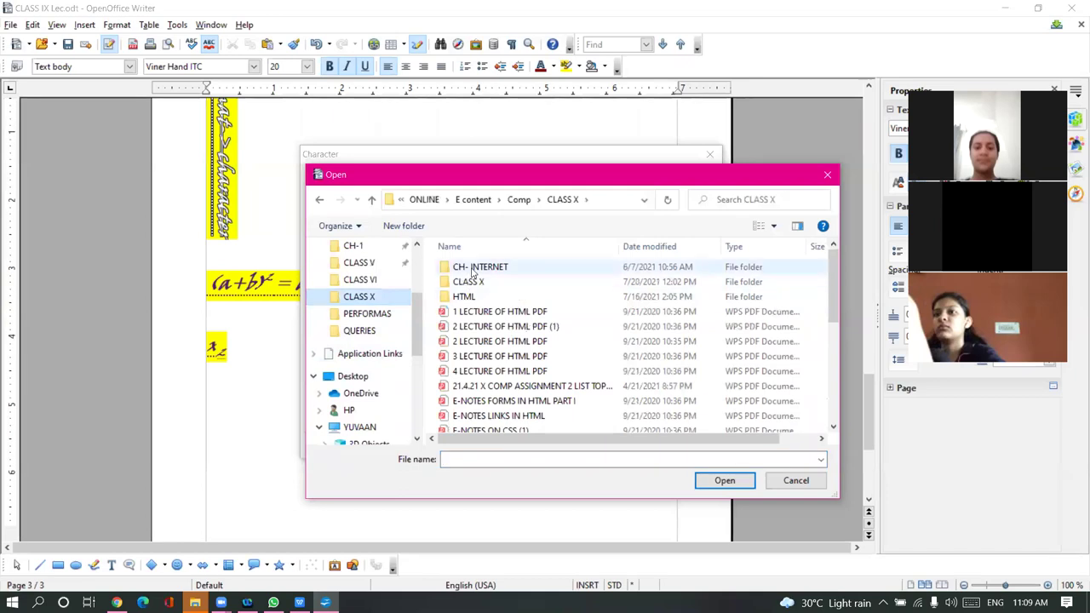
pyautogui.scroll(-2, 472, 272)
pyautogui.scroll(2, 472, 281)
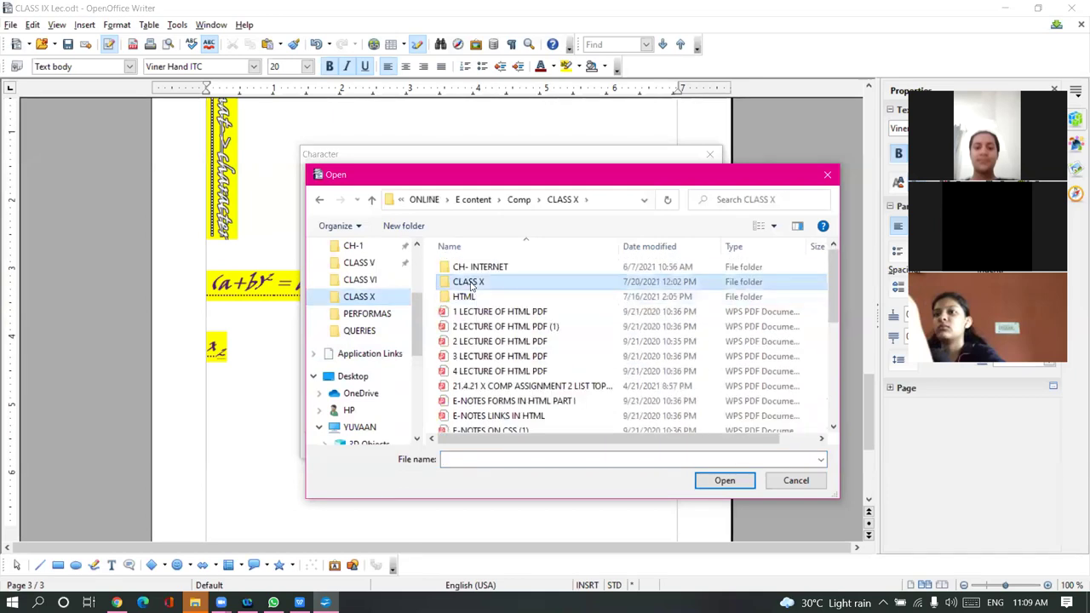
pyautogui.doubleClick(470, 286)
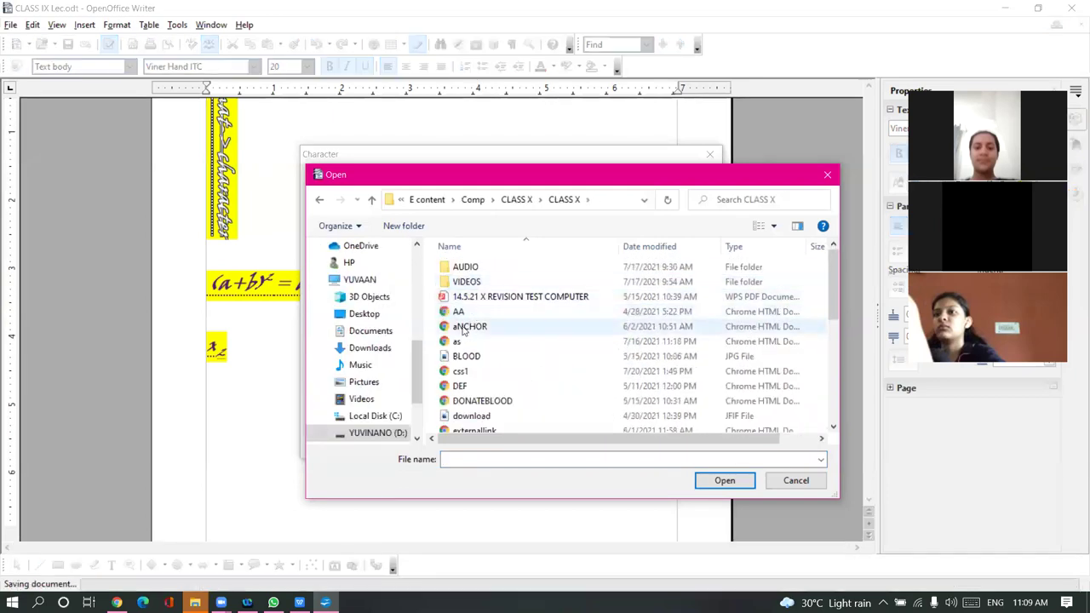
pyautogui.click(464, 328)
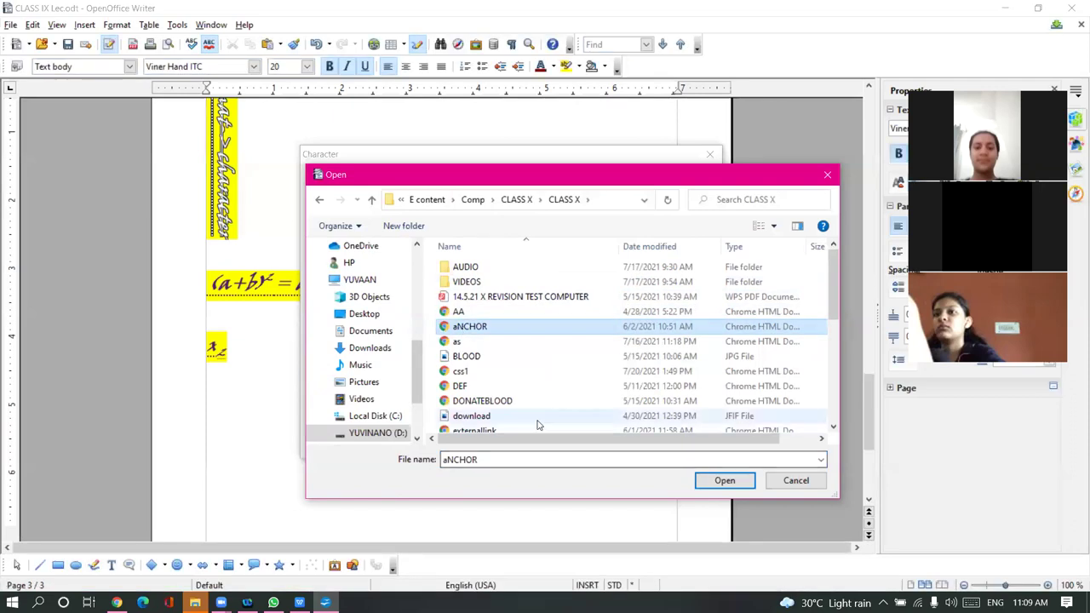
pyautogui.click(520, 402)
pyautogui.click(722, 479)
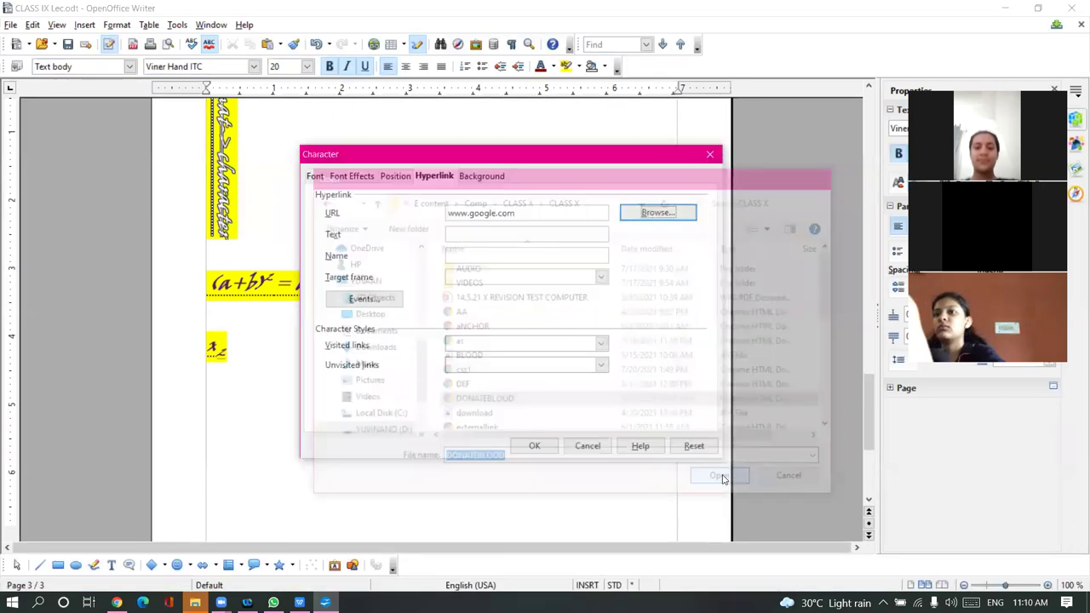
# Give the hyperlink to the DONATEBLOOD file the text "CLICK here" and the name "CLICK", and insert it
pyautogui.click(536, 236)
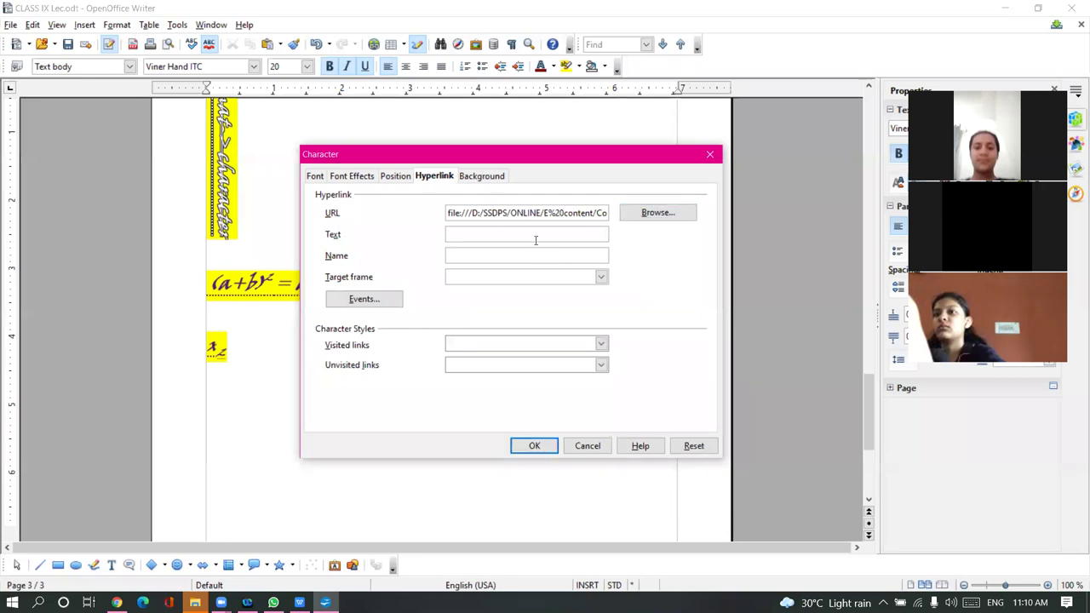
pyautogui.write('CLICK here')
pyautogui.click(532, 256)
pyautogui.write('CLICK')
pyautogui.click(534, 445)
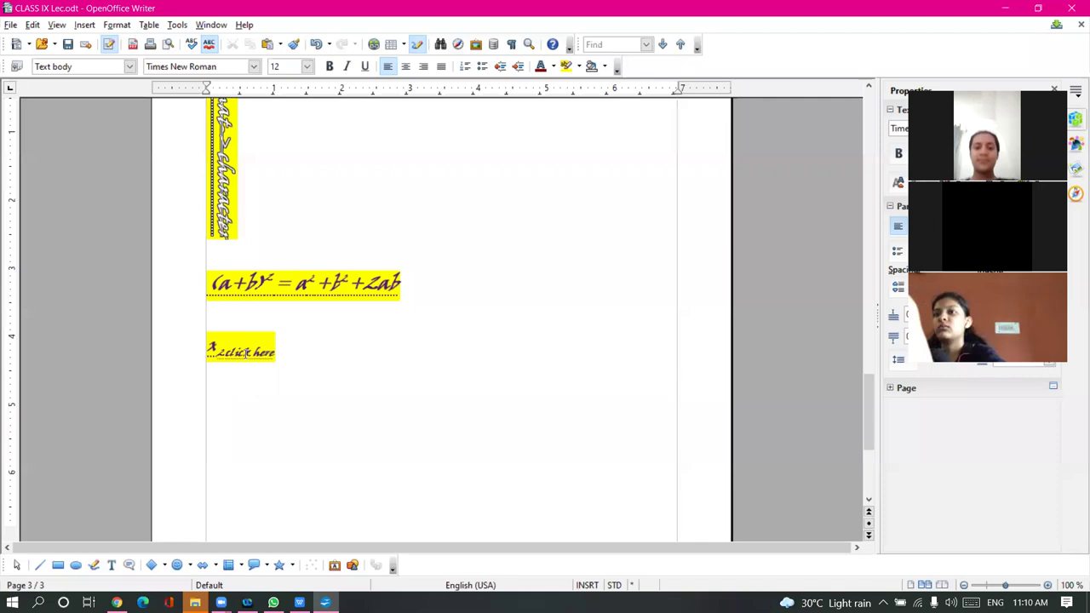
# Move the "click here" link onto its own line, with one blank line between it and the subscript x2
pyautogui.click(250, 353)
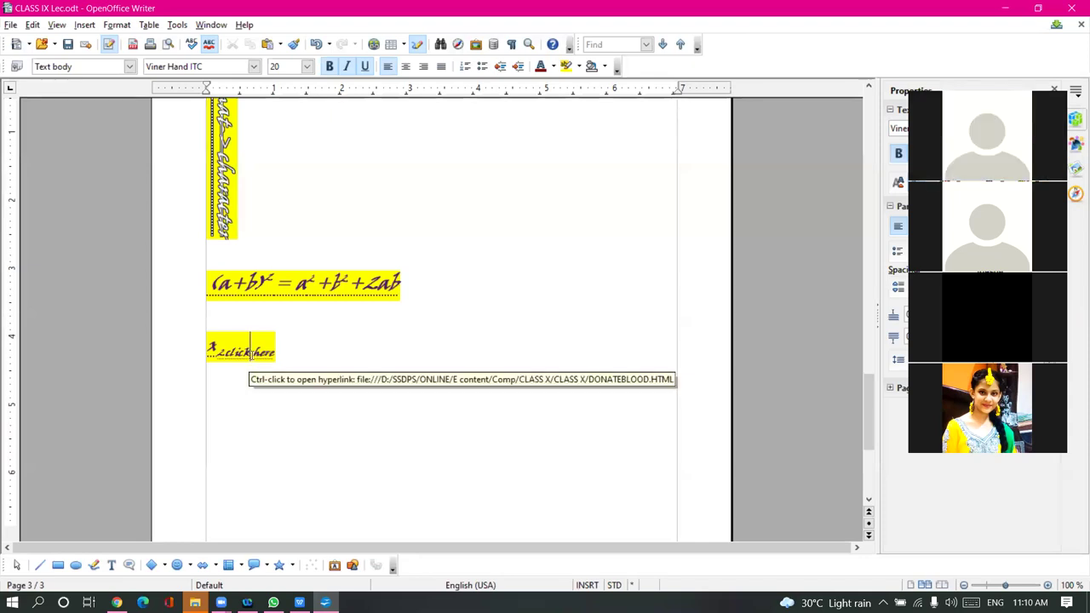
pyautogui.doubleClick(252, 352)
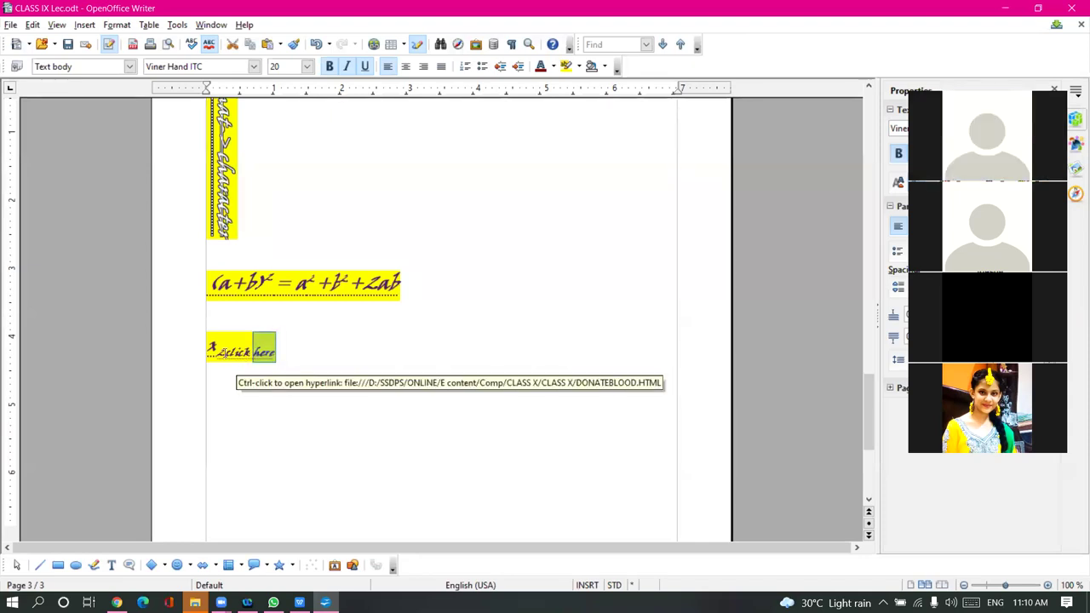
pyautogui.click(223, 353)
pyautogui.press('Return')
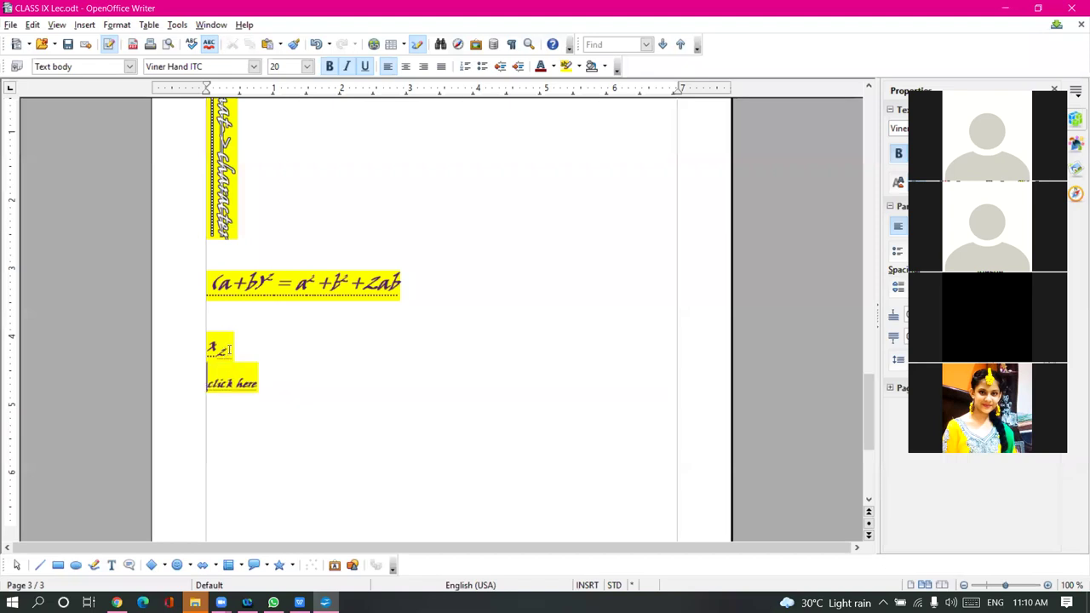
pyautogui.press('Return')
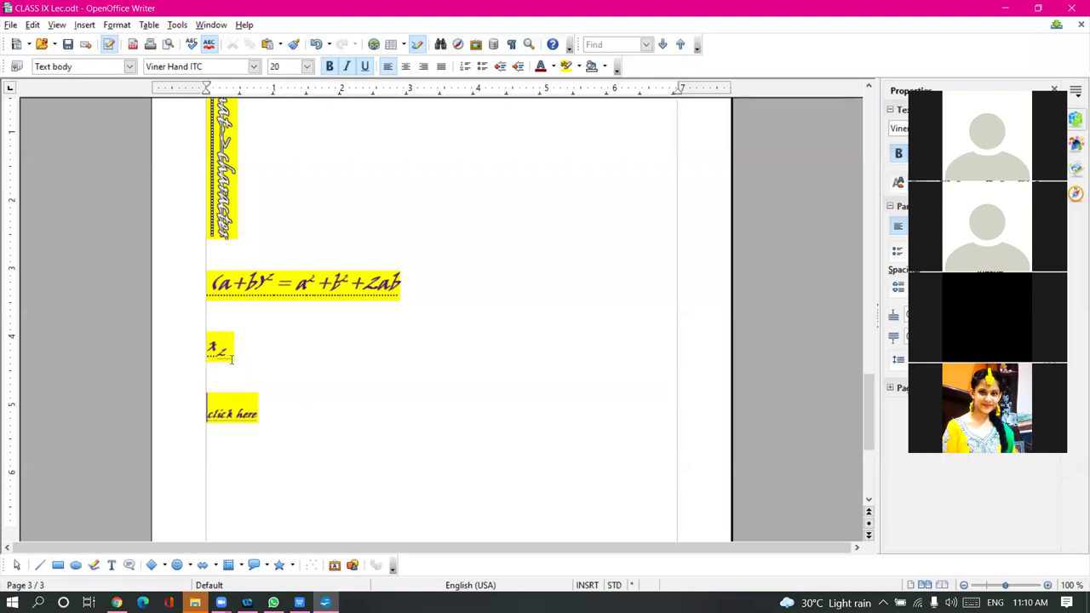
# Open the "click here" hyperlink to check its target page in the browser, and return to the Writer document
pyautogui.click(228, 414)
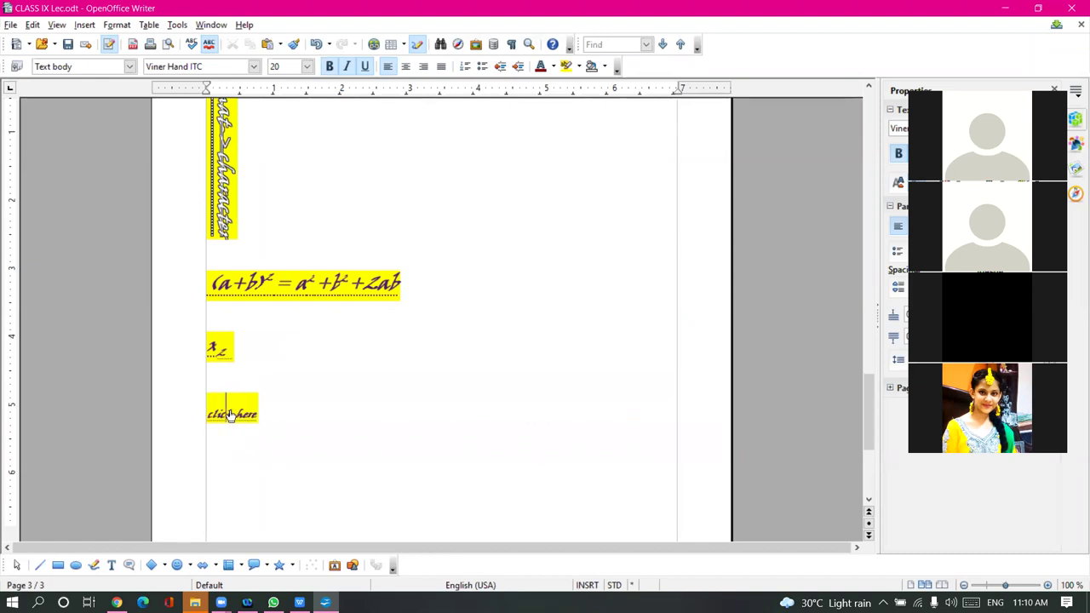
pyautogui.keyDown('ctrl'); pyautogui.click(230, 415); pyautogui.keyUp('ctrl')
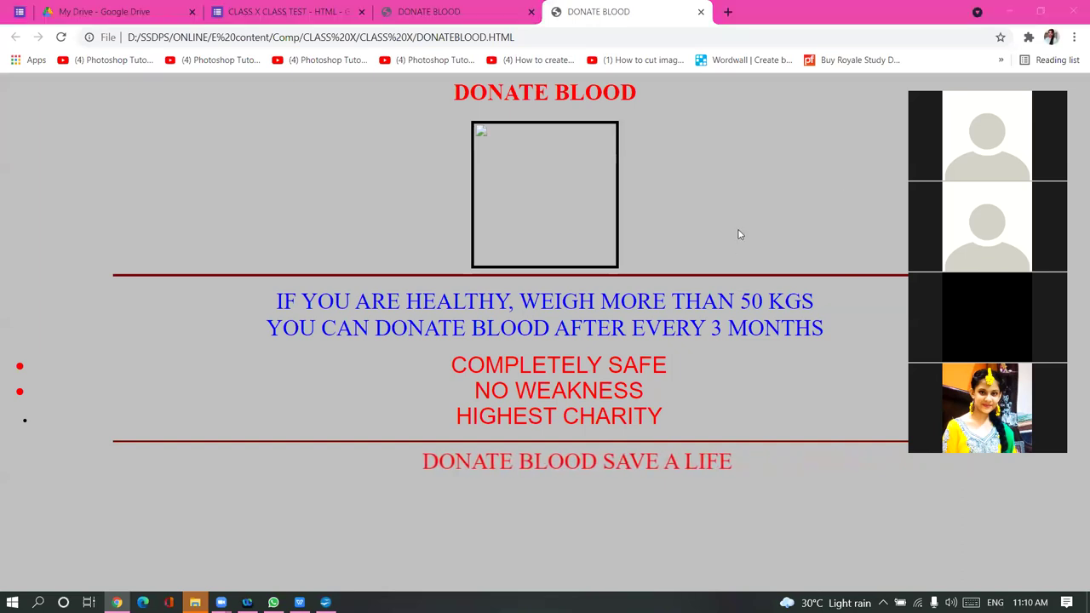
pyautogui.click(762, 164)
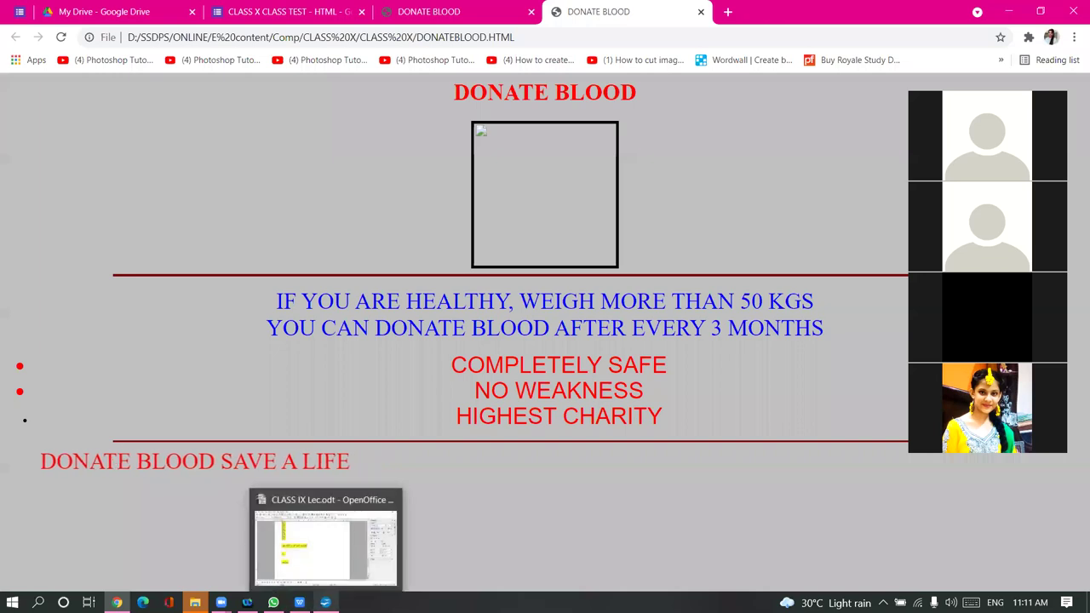
pyautogui.click(325, 601)
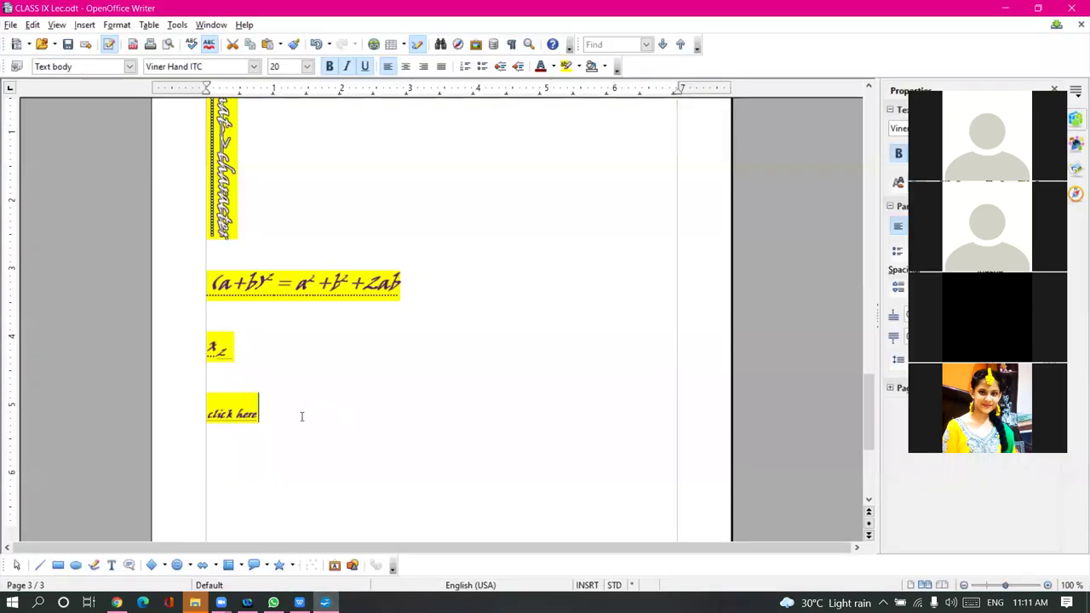
# Start a second hyperlink two lines below "click here" with the FORMSAUDIO file from the CLASS X folder as its target
pyautogui.click(300, 416)
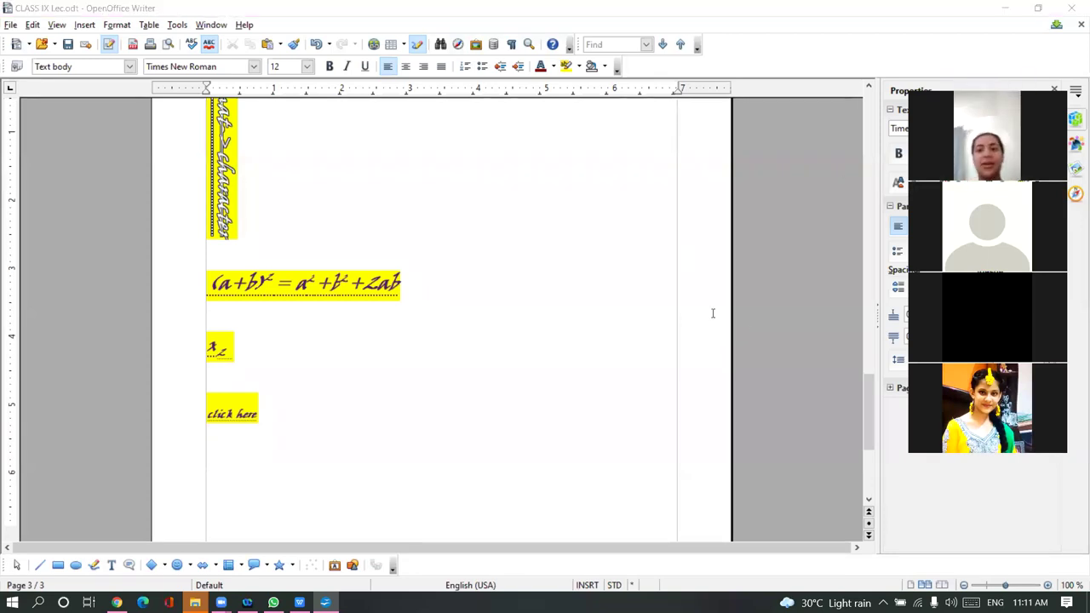
pyautogui.click(298, 409)
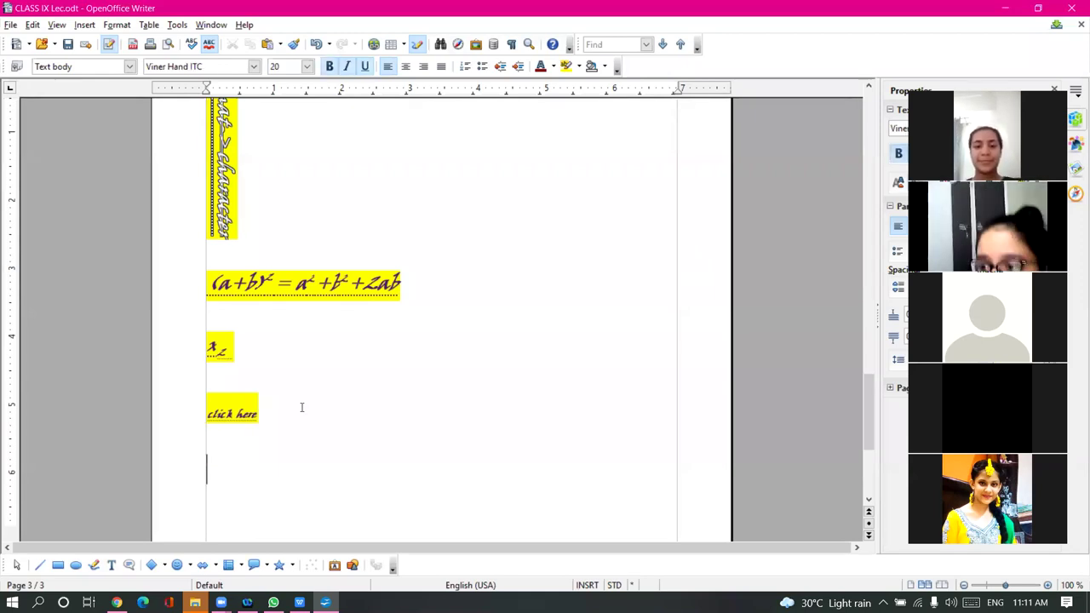
pyautogui.click(116, 25)
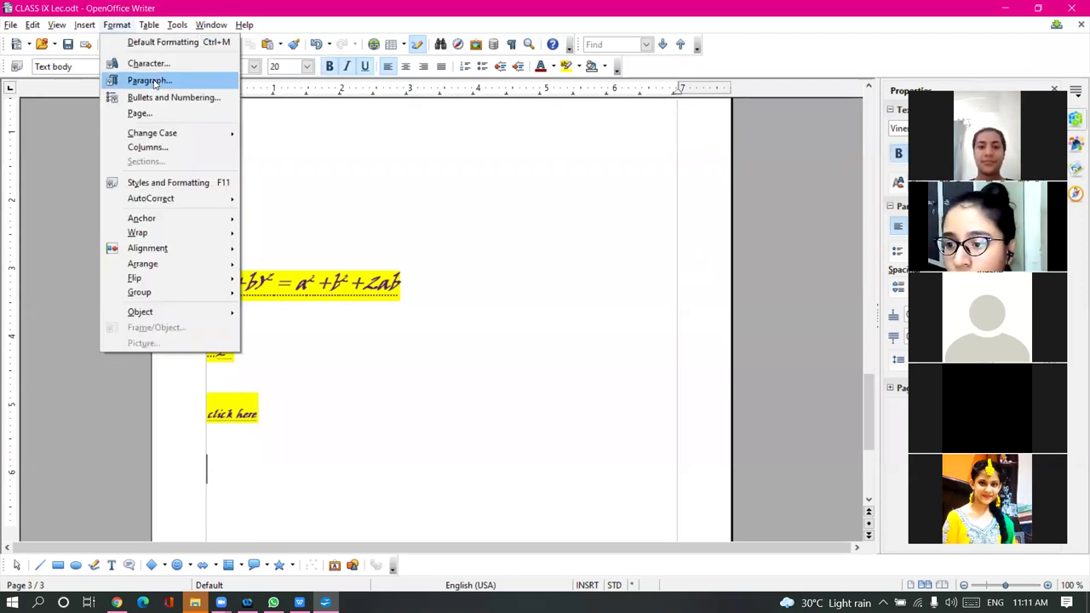
pyautogui.click(149, 63)
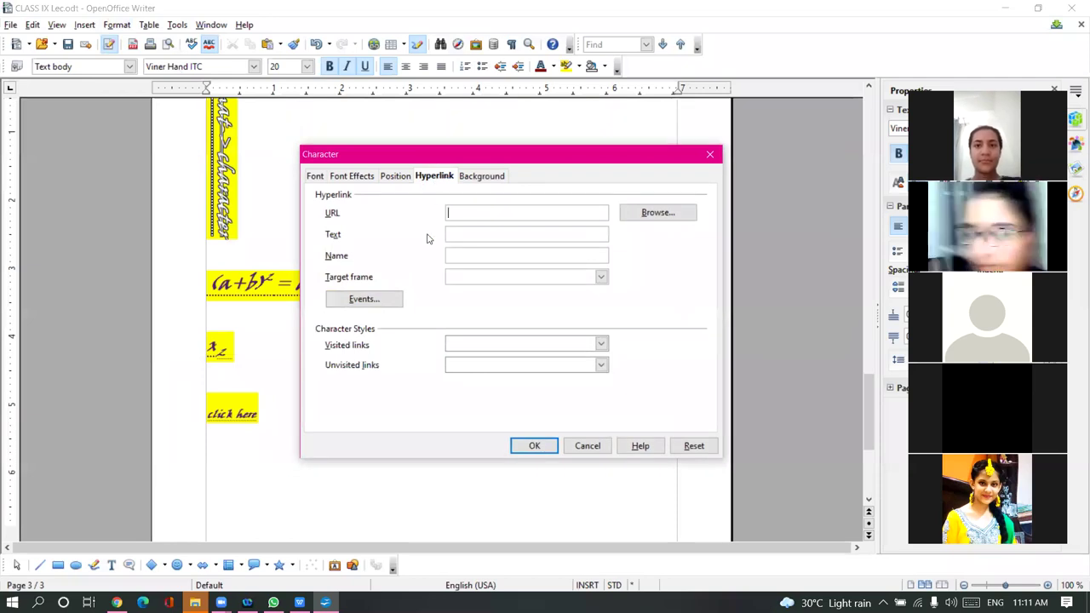
pyautogui.click(628, 214)
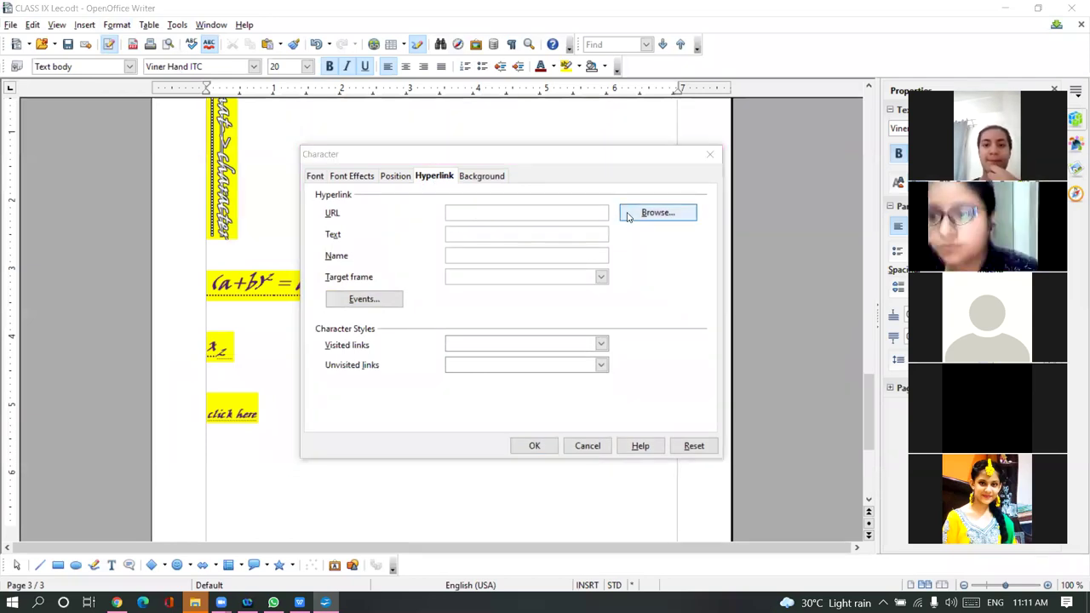
pyautogui.scroll(-1, 514, 360)
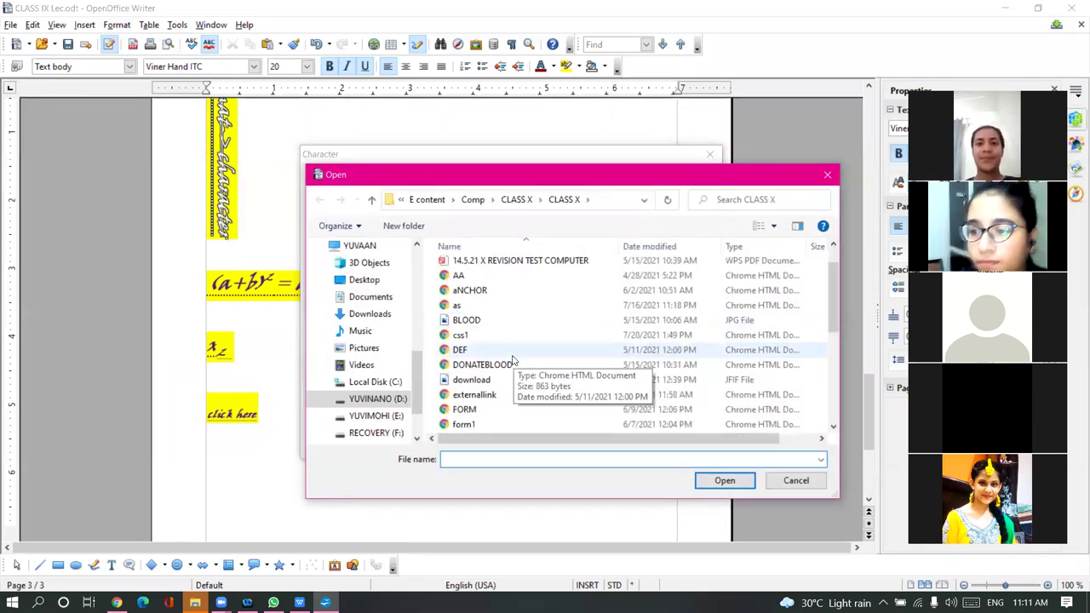
pyautogui.scroll(-2, 513, 360)
pyautogui.scroll(2, 513, 360)
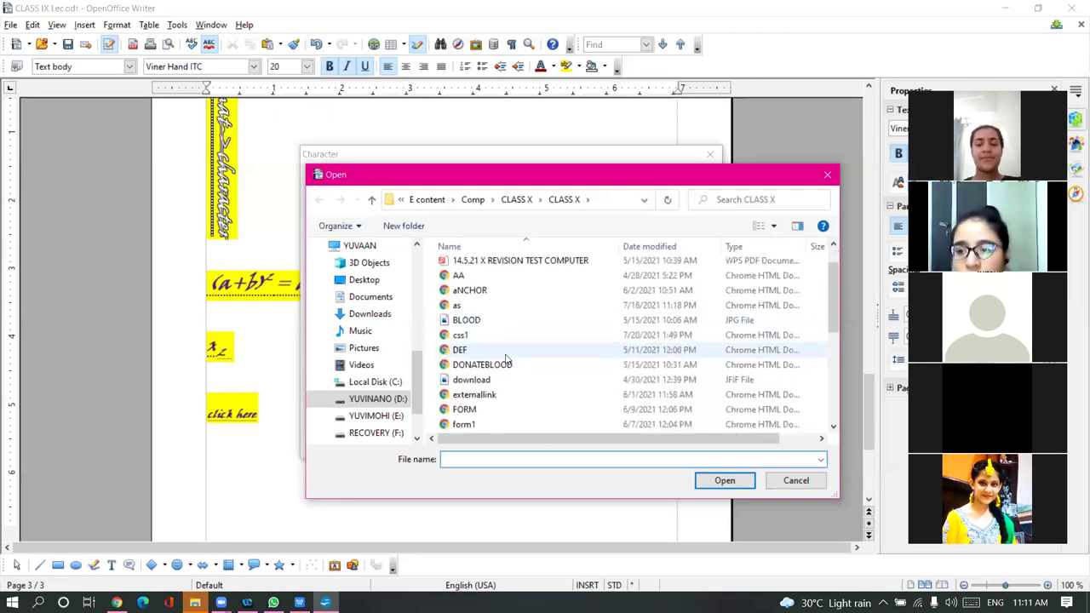
pyautogui.scroll(-1, 552, 330)
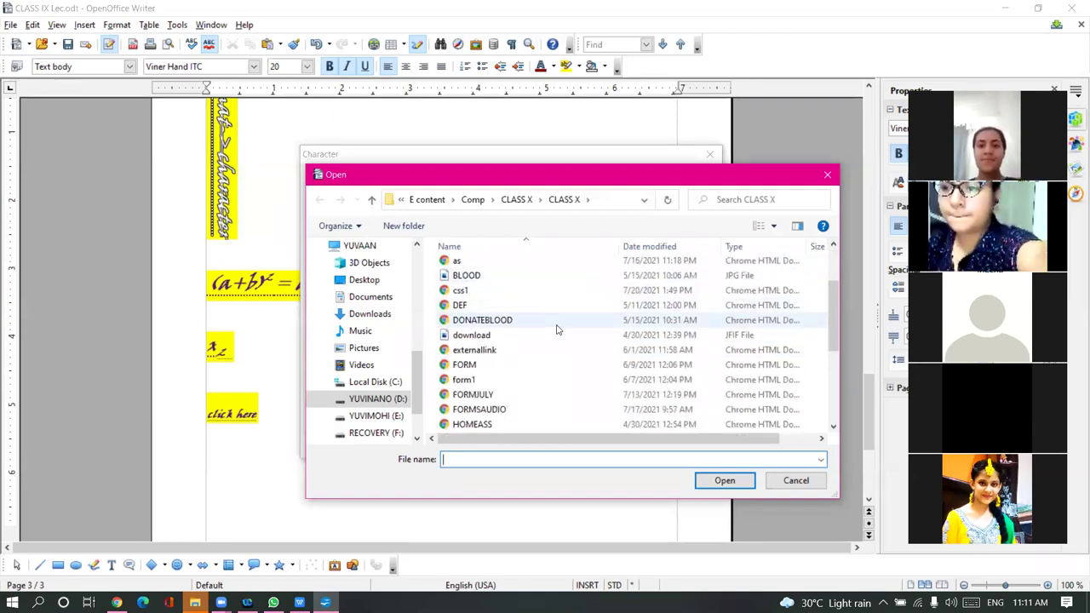
pyautogui.scroll(-1, 545, 334)
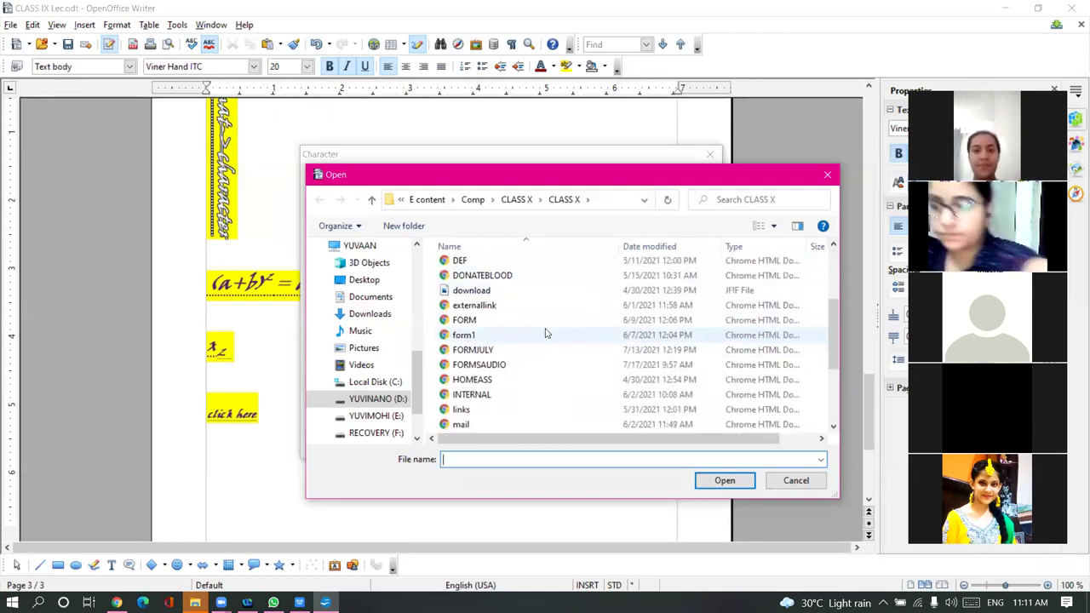
pyautogui.doubleClick(488, 368)
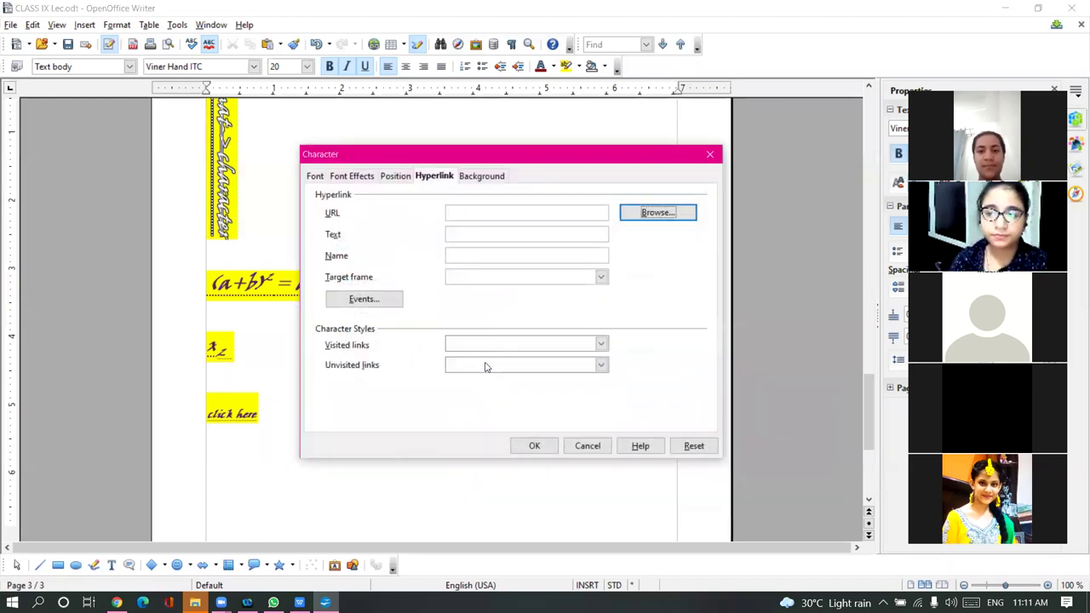
# Set the hyperlink's text to "CLICK HERE TO OPEN THIS PAGE" and its name to "CLICK HERE"
pyautogui.click(546, 237)
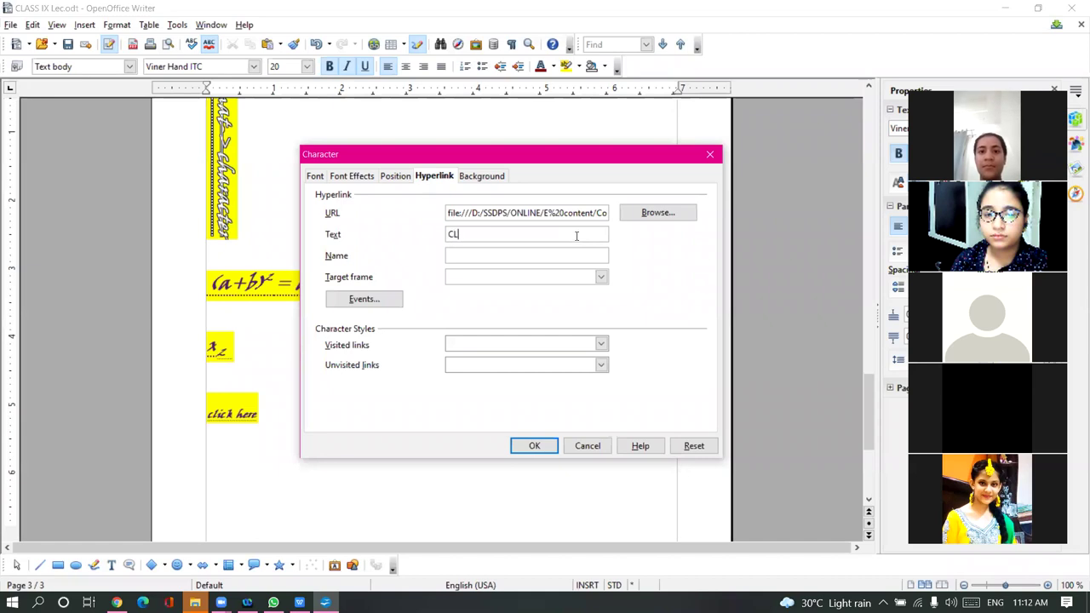
pyautogui.write('IK')
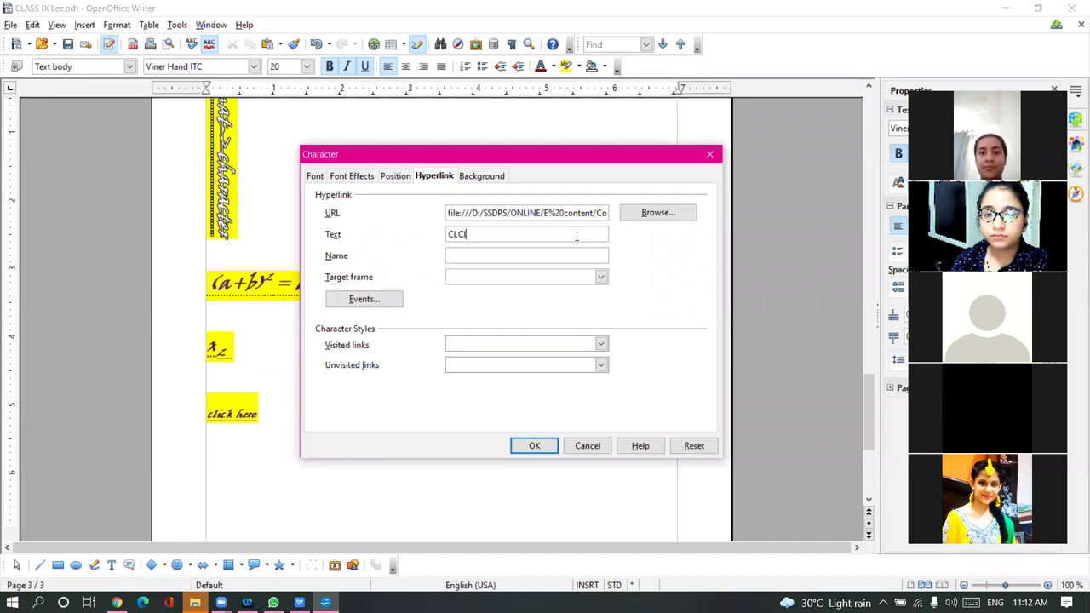
pyautogui.write('ICK HERE TO OPE')
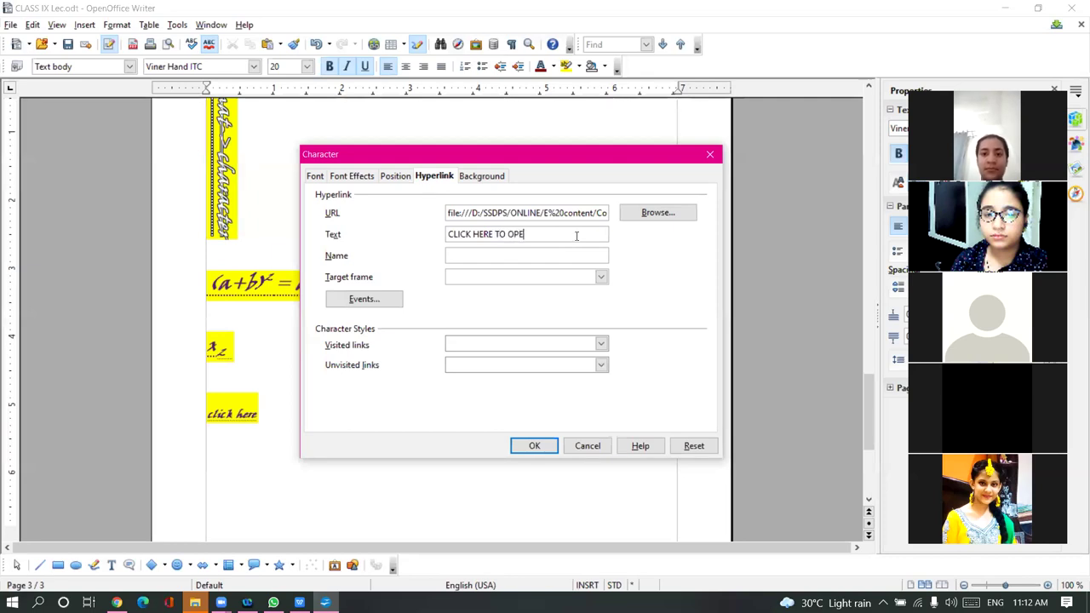
pyautogui.write('N THIS PAGE')
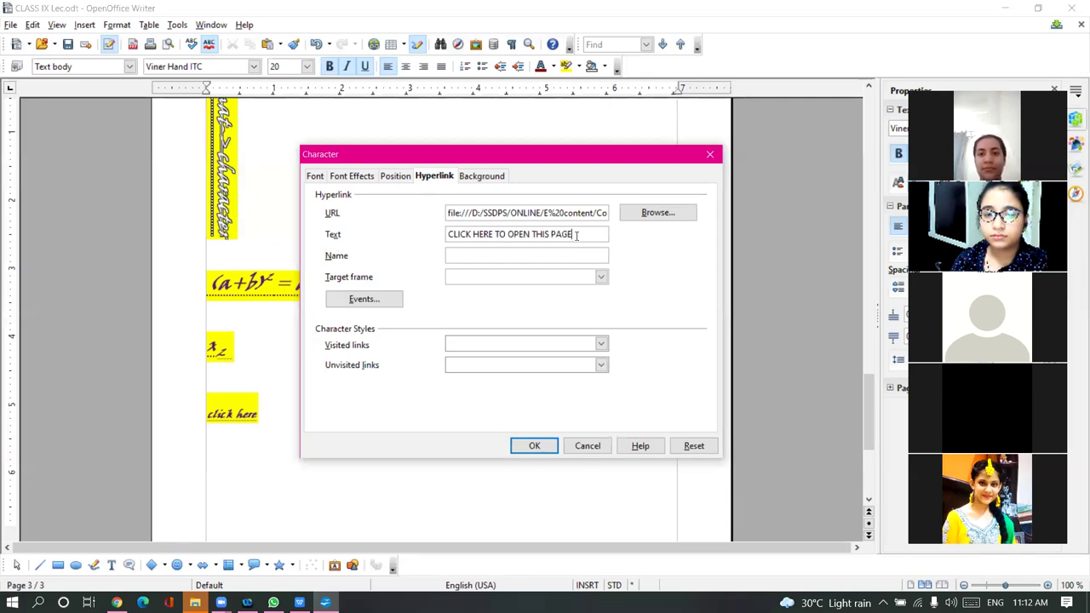
pyautogui.write('CLICK HERE')
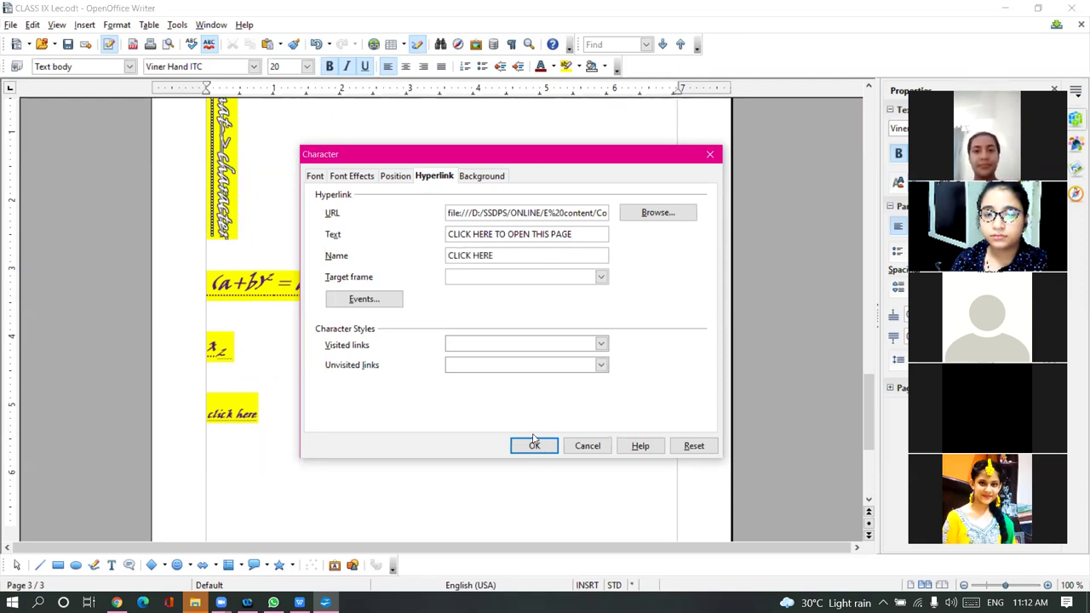
# Assign the Emphasis character style to visited links and insert the hyperlink
pyautogui.click(601, 344)
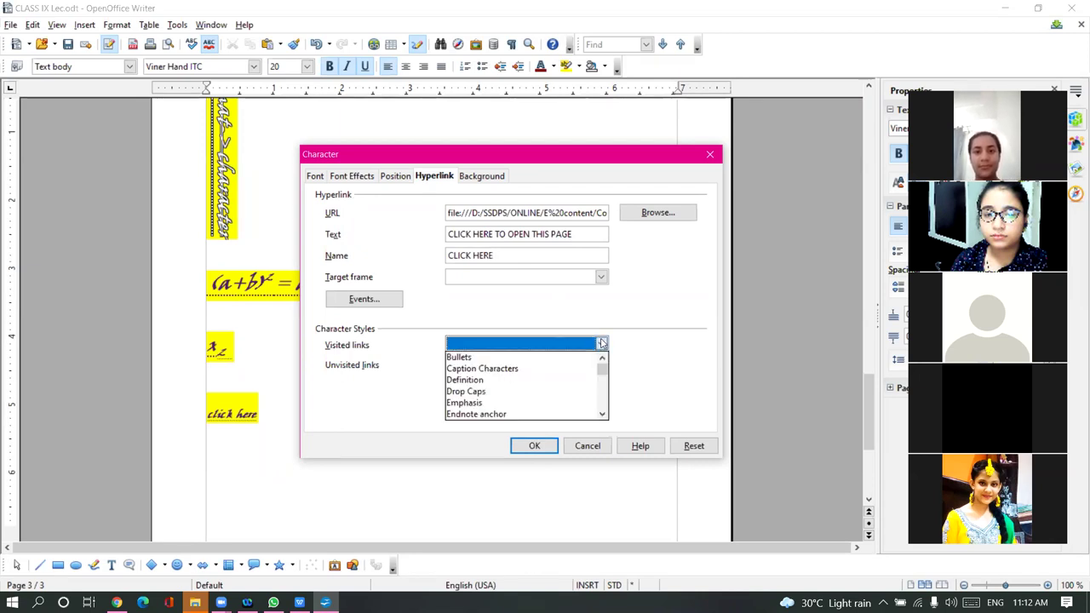
pyautogui.click(486, 403)
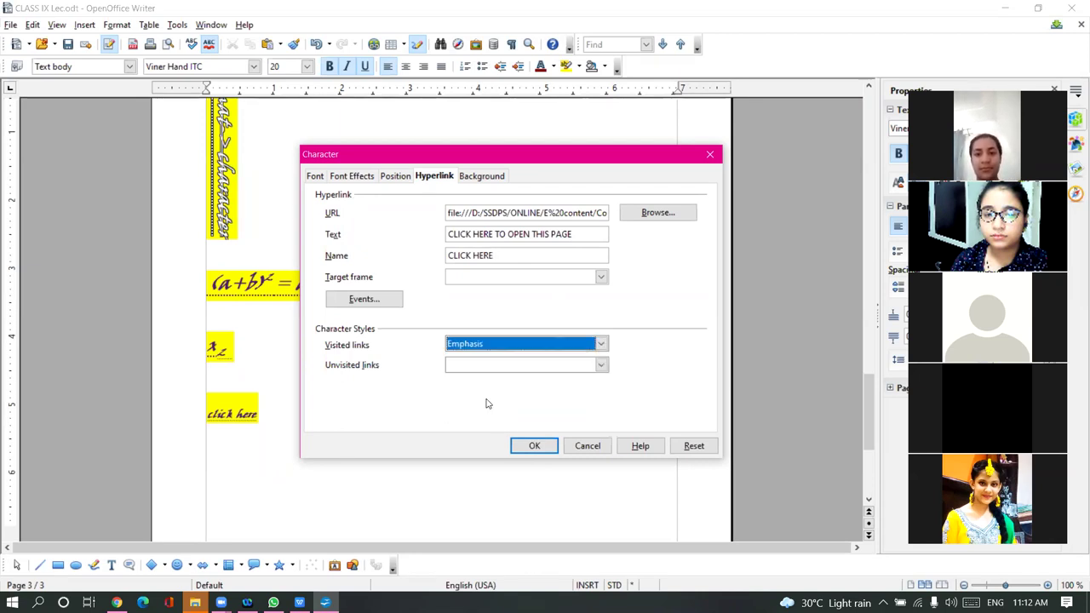
pyautogui.click(527, 447)
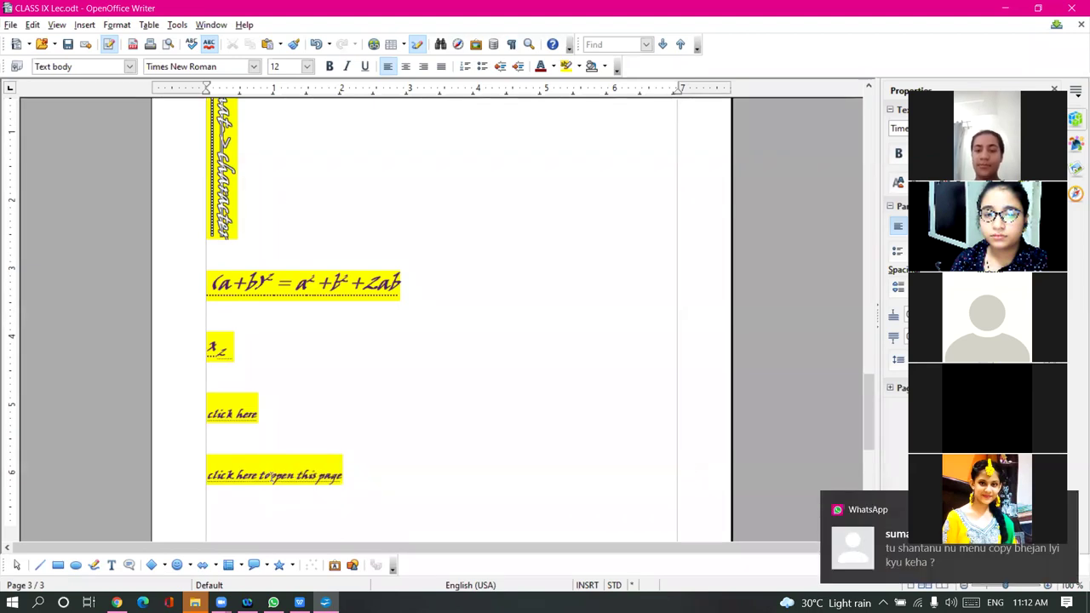
# Open the "click here to open this page" hyperlink to check its page in the browser, and return to the Writer document
pyautogui.keyDown('ctrl'); pyautogui.click(267, 478); pyautogui.keyUp('ctrl')
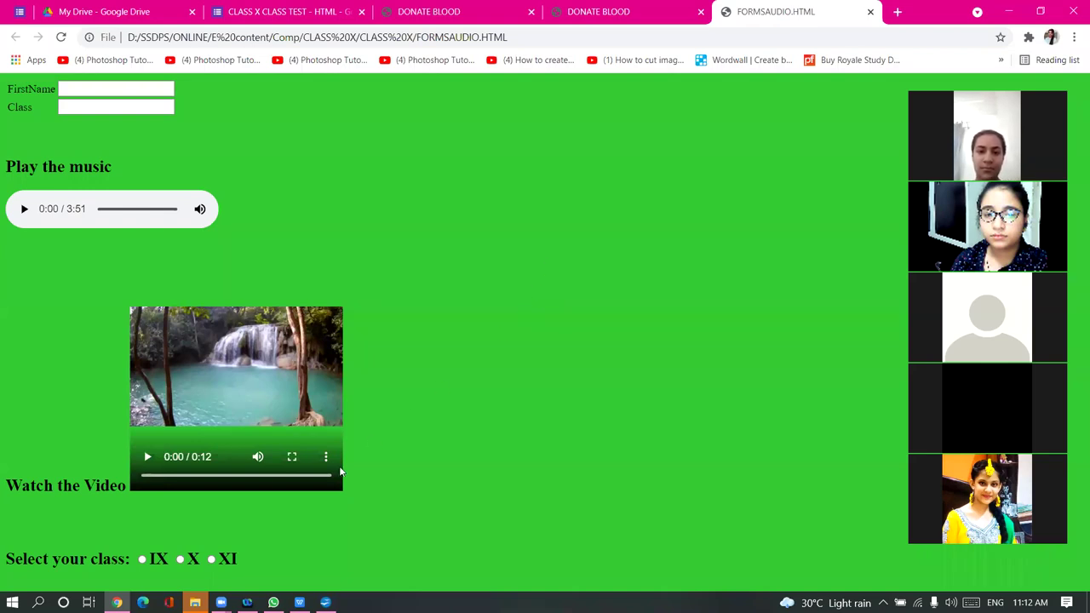
pyautogui.moveTo(299, 602)
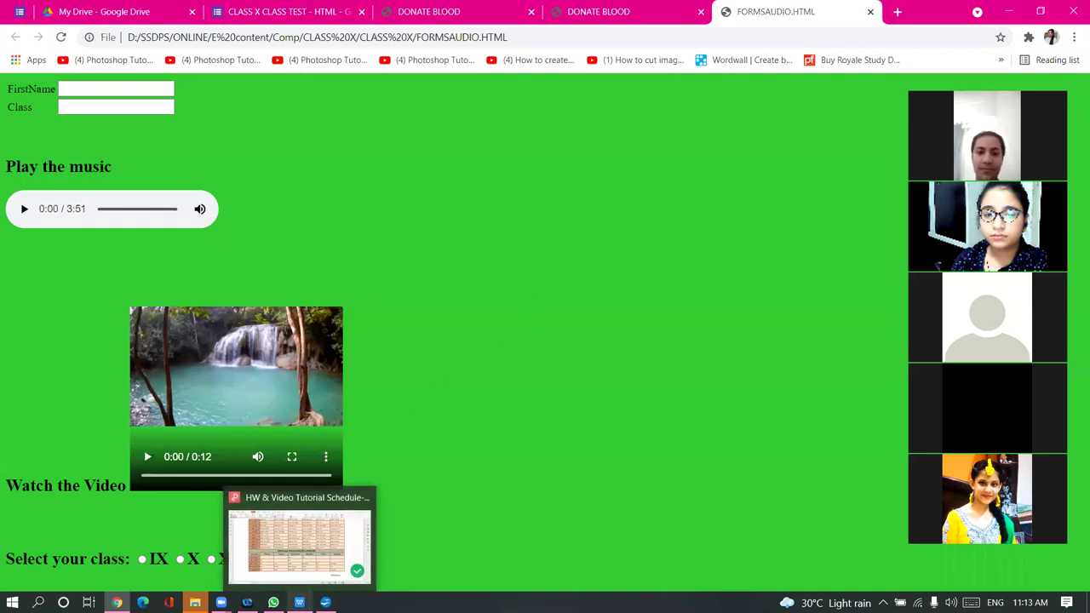
pyautogui.click(298, 536)
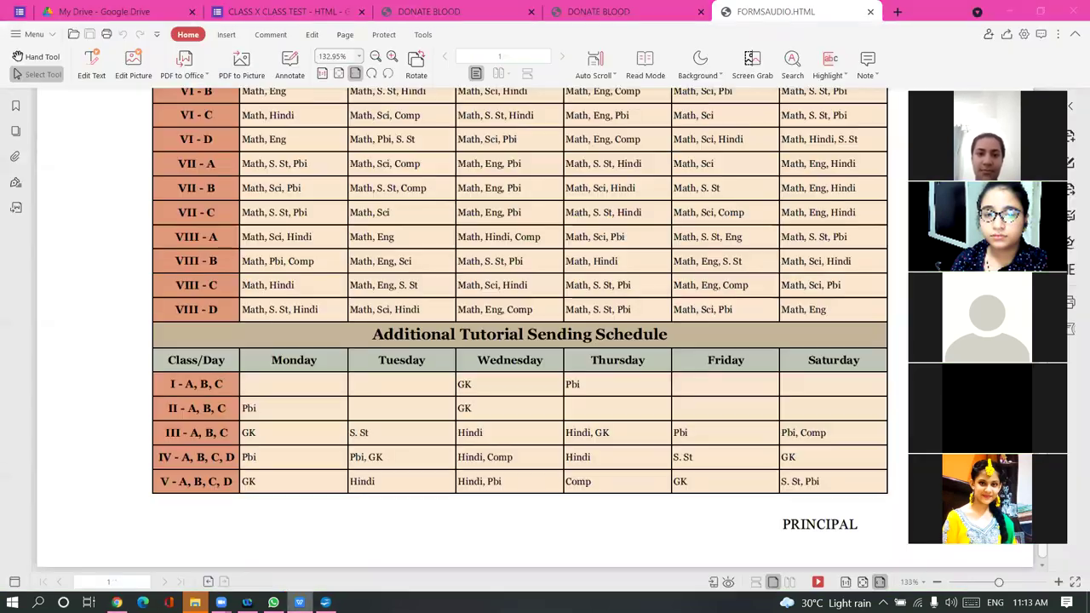
pyautogui.click(1071, 7)
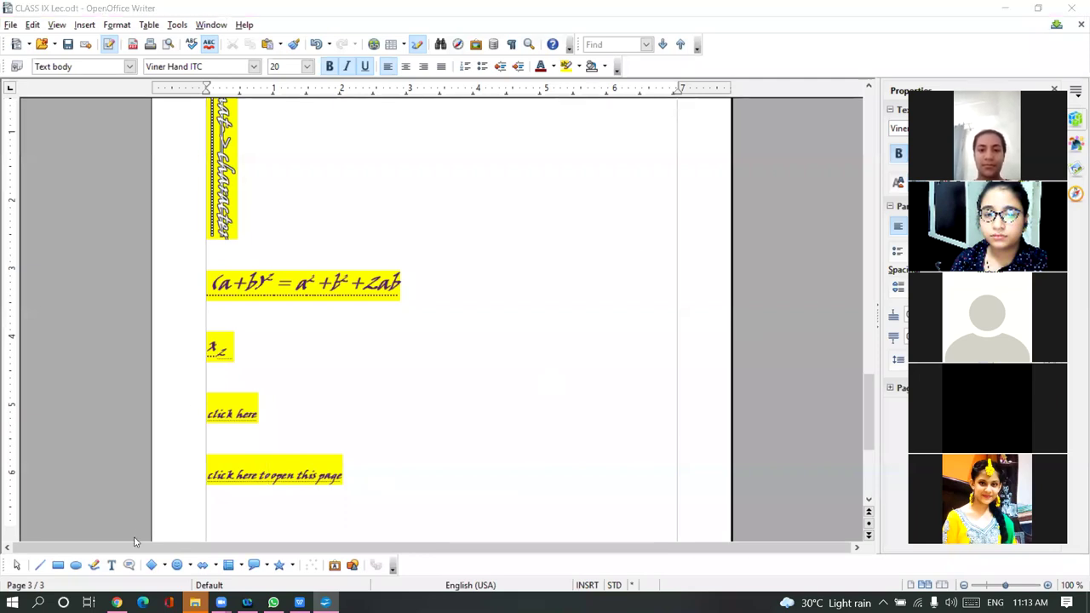
pyautogui.hotkey('alt', 'Tab')
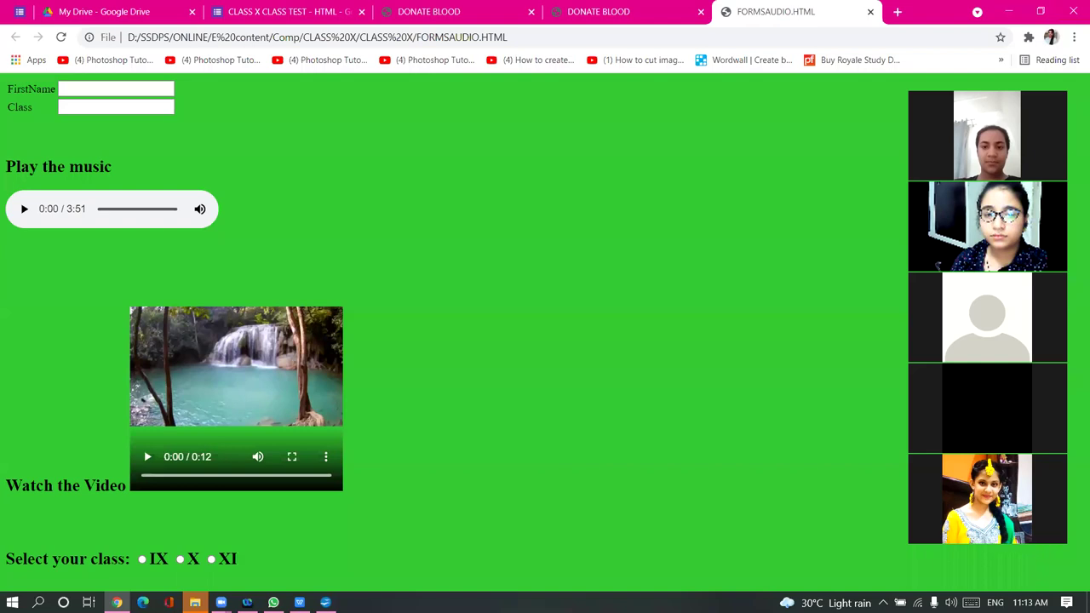
pyautogui.moveTo(325, 602)
pyautogui.click(325, 536)
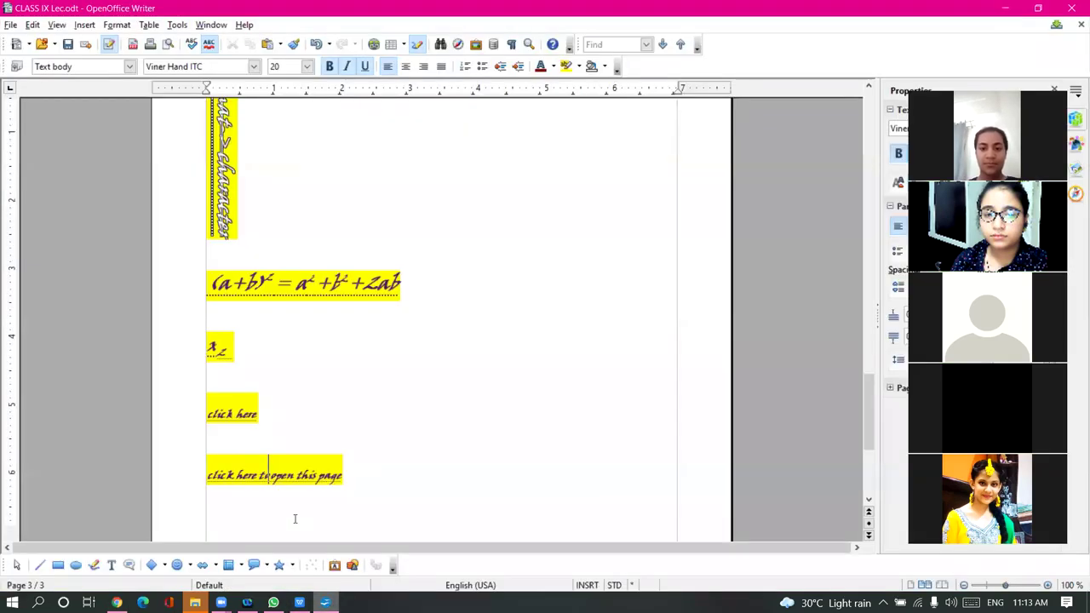
# Set the character background of the "click here to open this page" hyperlink to Magenta 2
pyautogui.moveTo(226, 474); pyautogui.dragTo(208, 474)
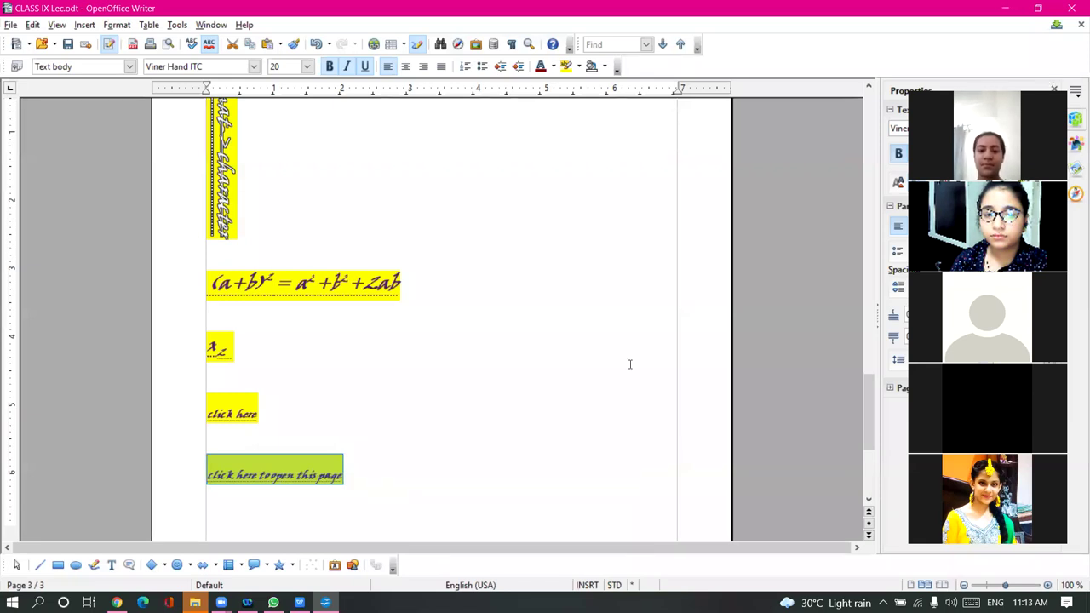
pyautogui.click(126, 26)
pyautogui.click(137, 61)
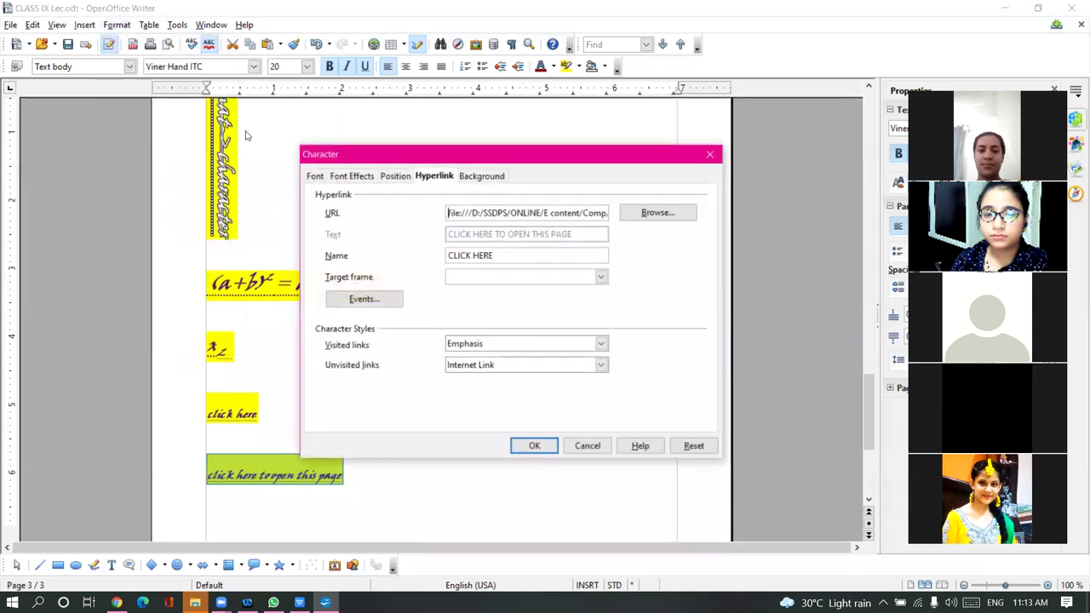
pyautogui.click(481, 176)
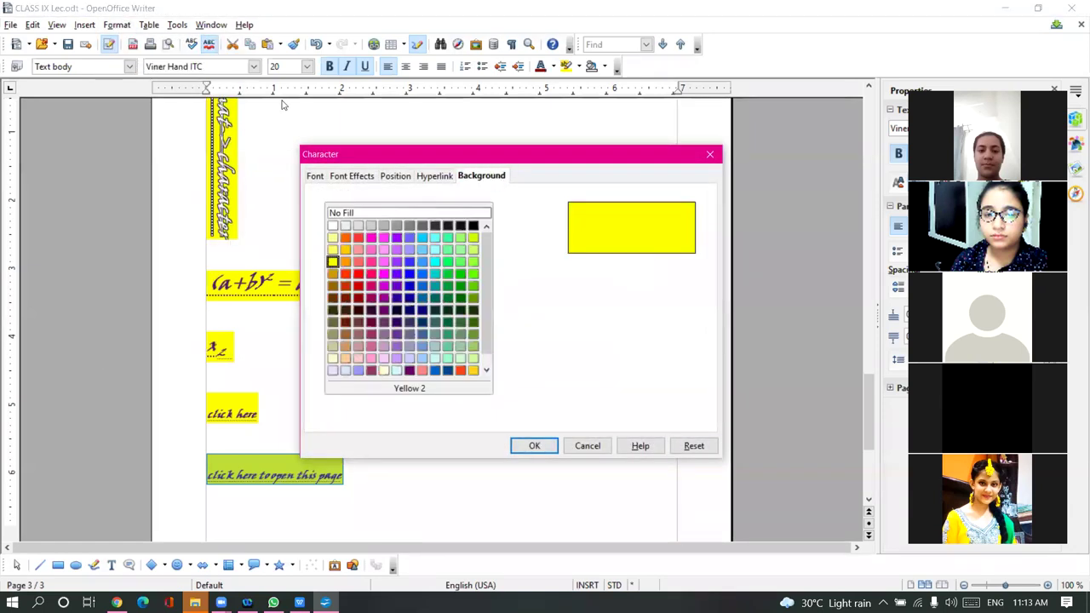
pyautogui.click(383, 263)
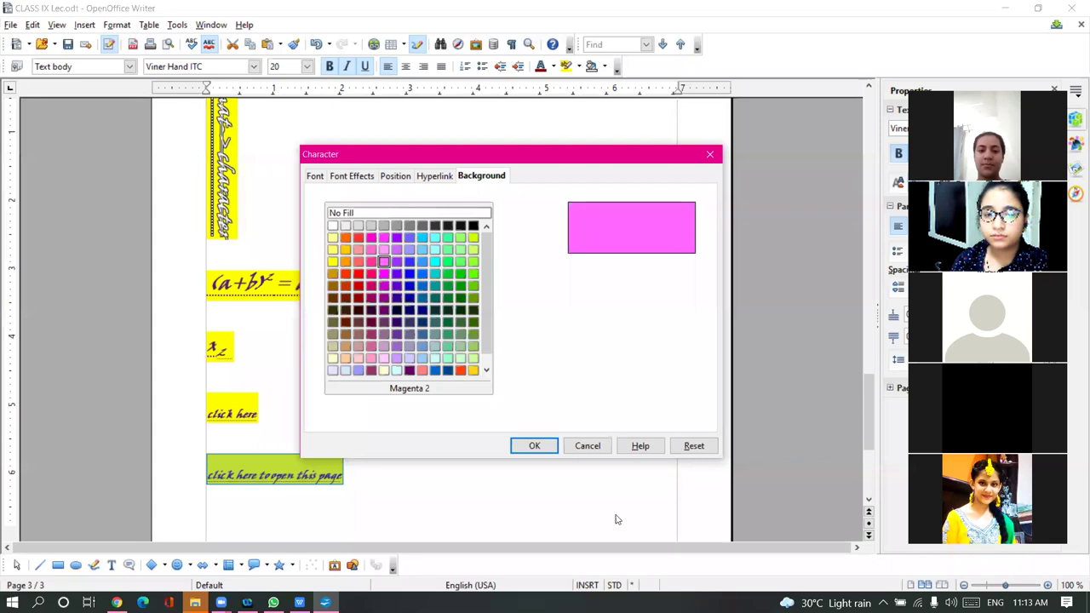
pyautogui.click(534, 446)
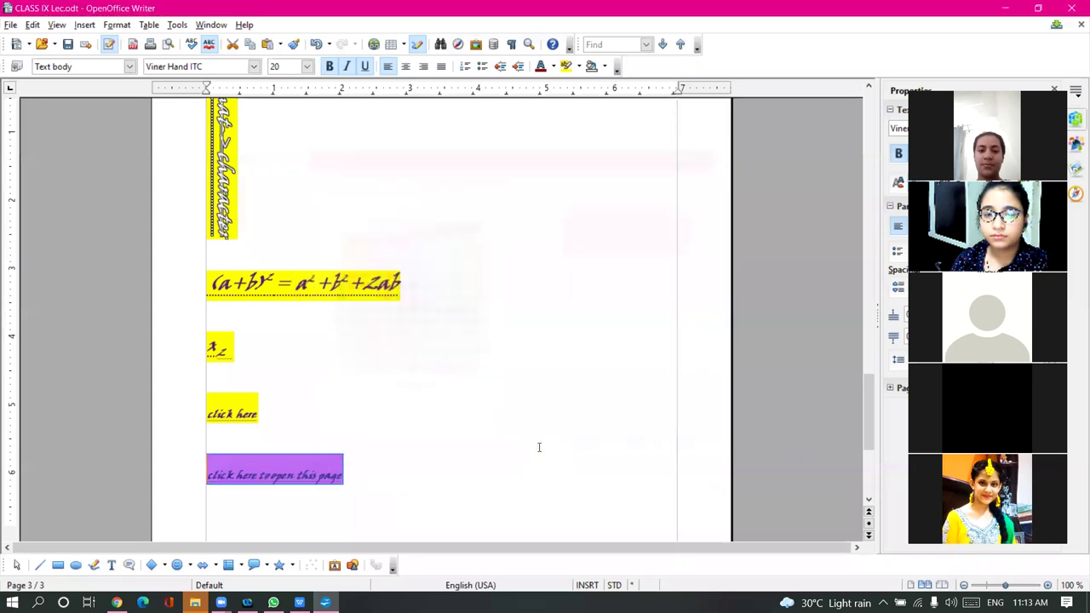
pyautogui.click(338, 478)
# Apply a light green character background to the (a+b)² formula and the x₂ line below it
pyautogui.moveTo(263, 375); pyautogui.dragTo(213, 282)
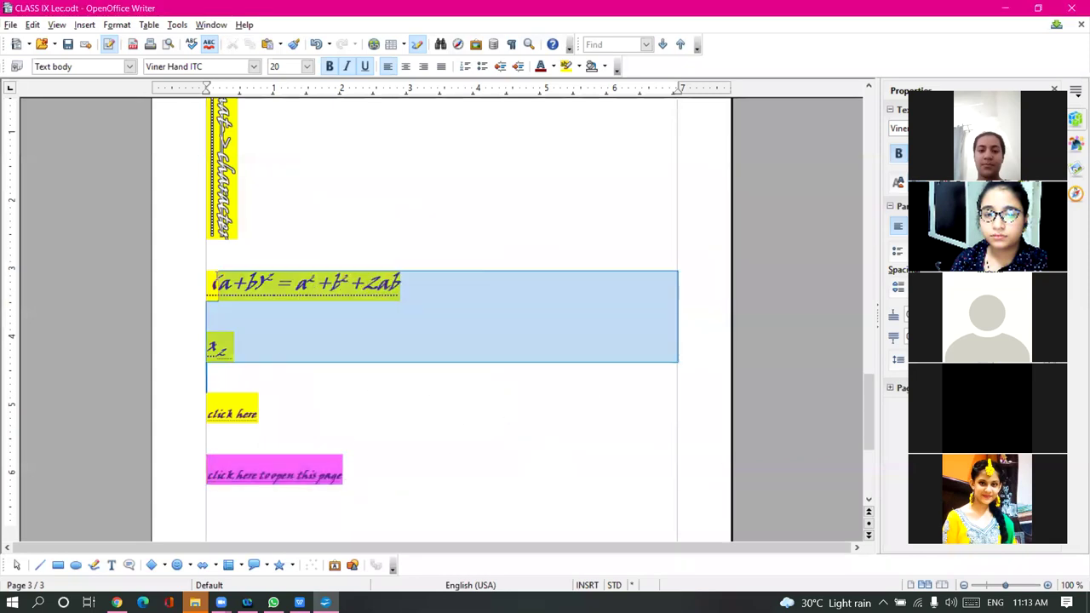
pyautogui.click(117, 25)
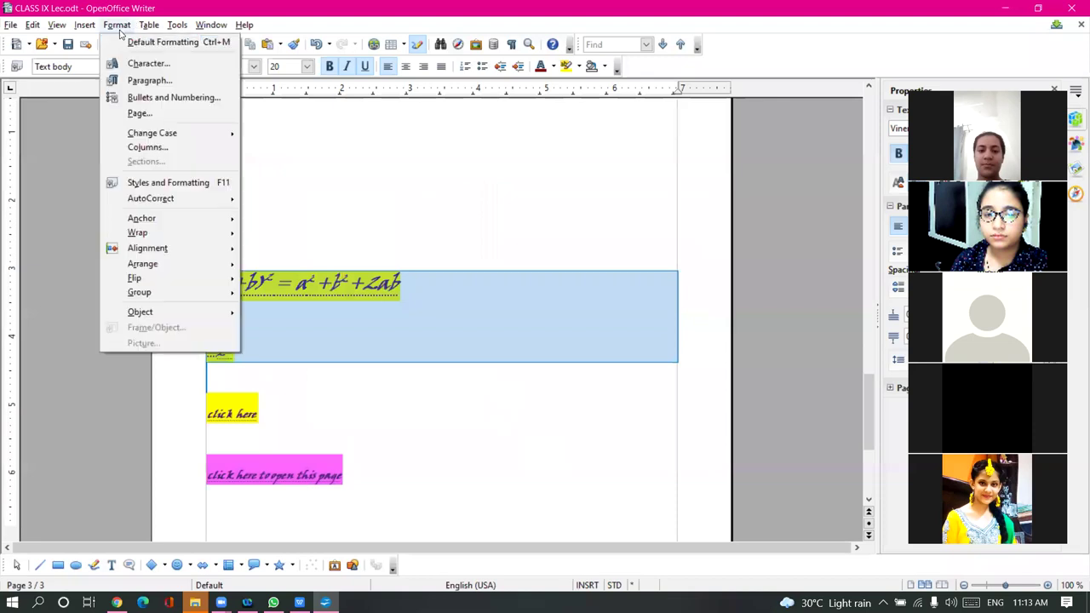
pyautogui.click(143, 63)
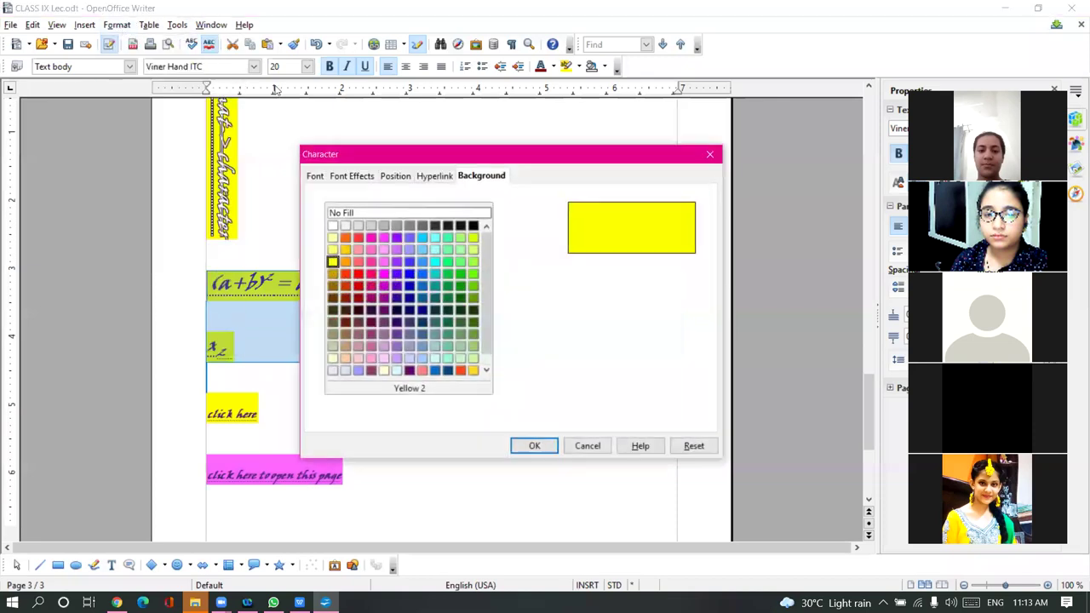
pyautogui.click(461, 262)
pyautogui.click(534, 445)
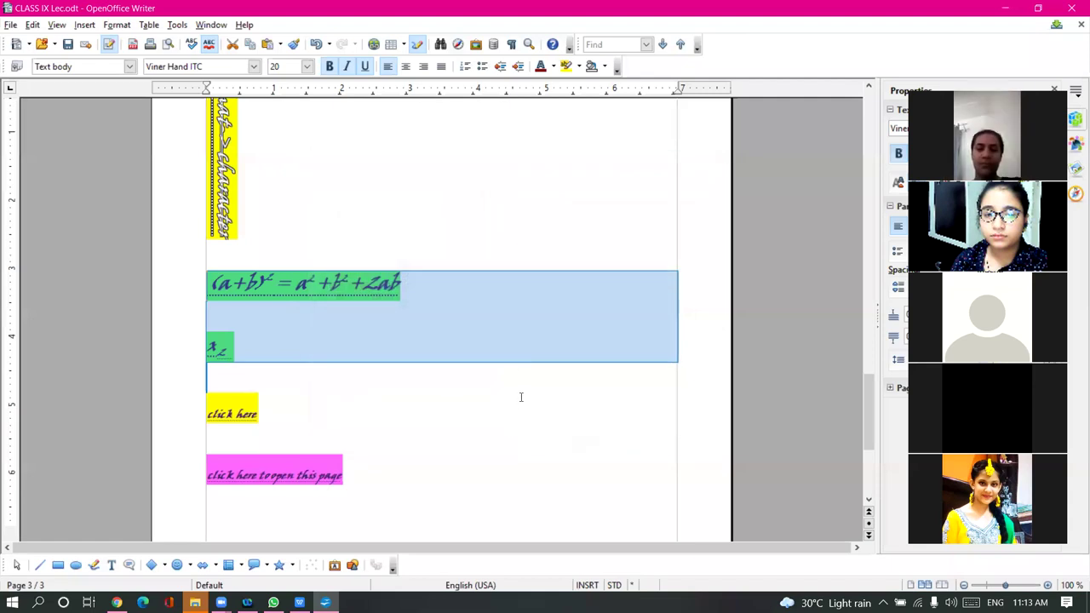
pyautogui.click(564, 375)
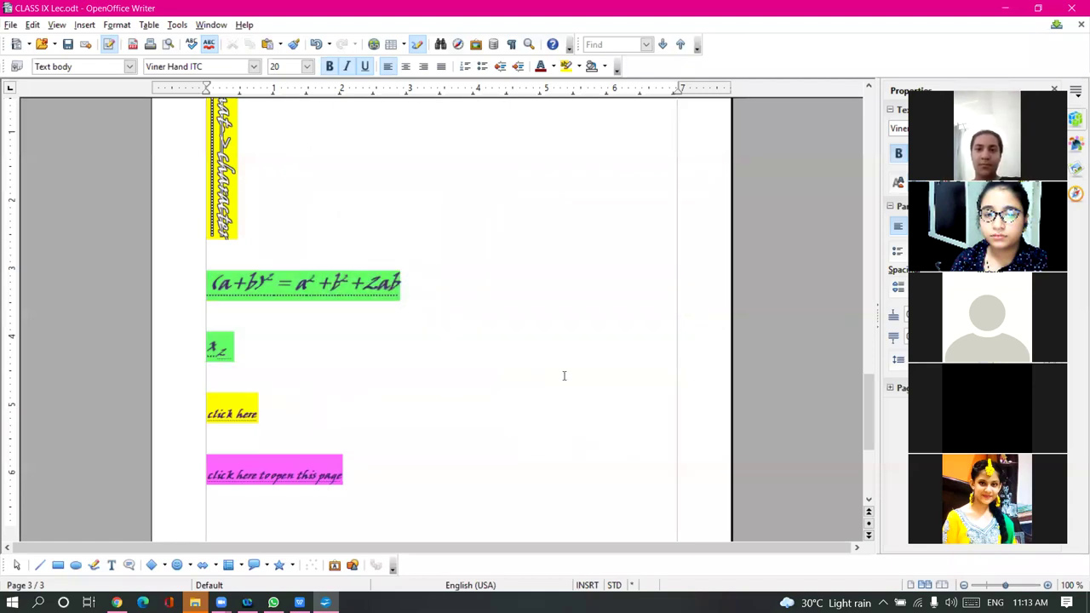
# Try to apply a dark green character background without selecting any text
pyautogui.click(117, 25)
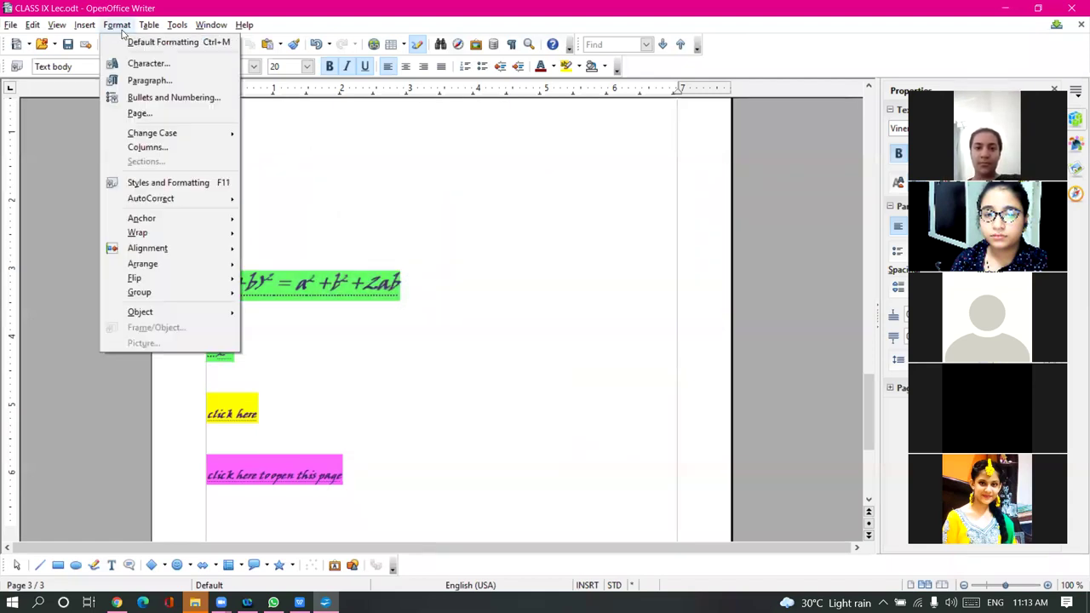
pyautogui.click(146, 65)
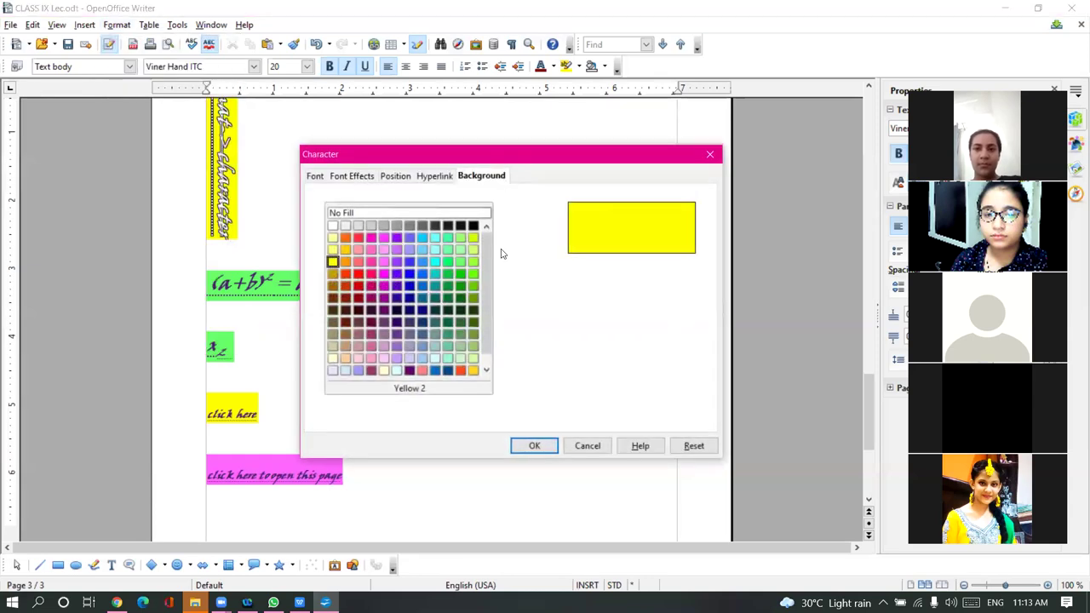
pyautogui.click(460, 321)
pyautogui.click(532, 445)
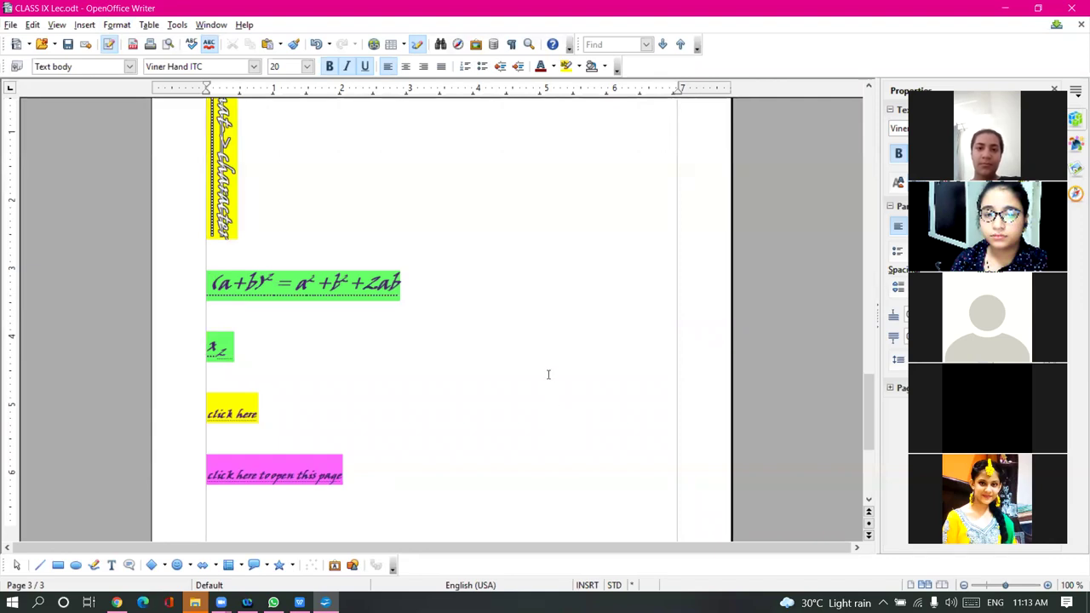
# Select the whole document and set its character background to Yellow 8
pyautogui.hotkey('ctrl', 'a')
pyautogui.click(117, 25)
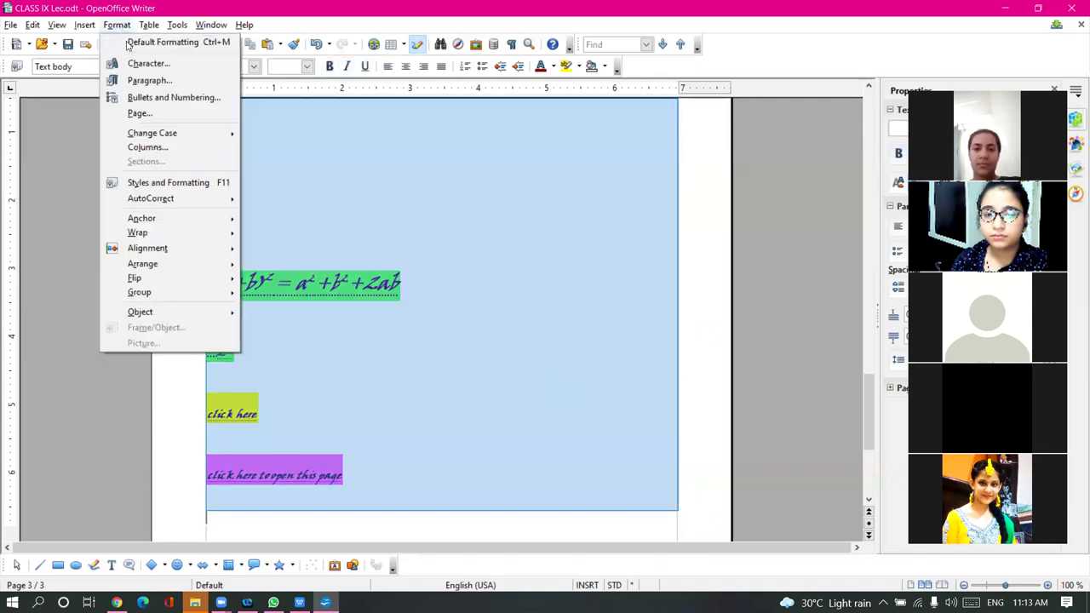
pyautogui.click(144, 63)
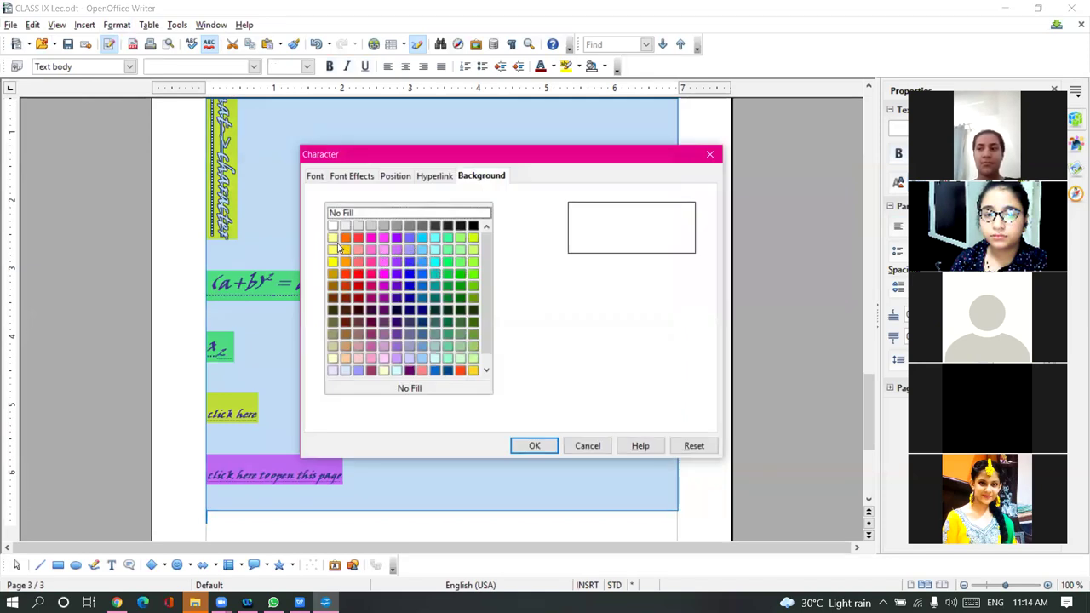
pyautogui.click(332, 334)
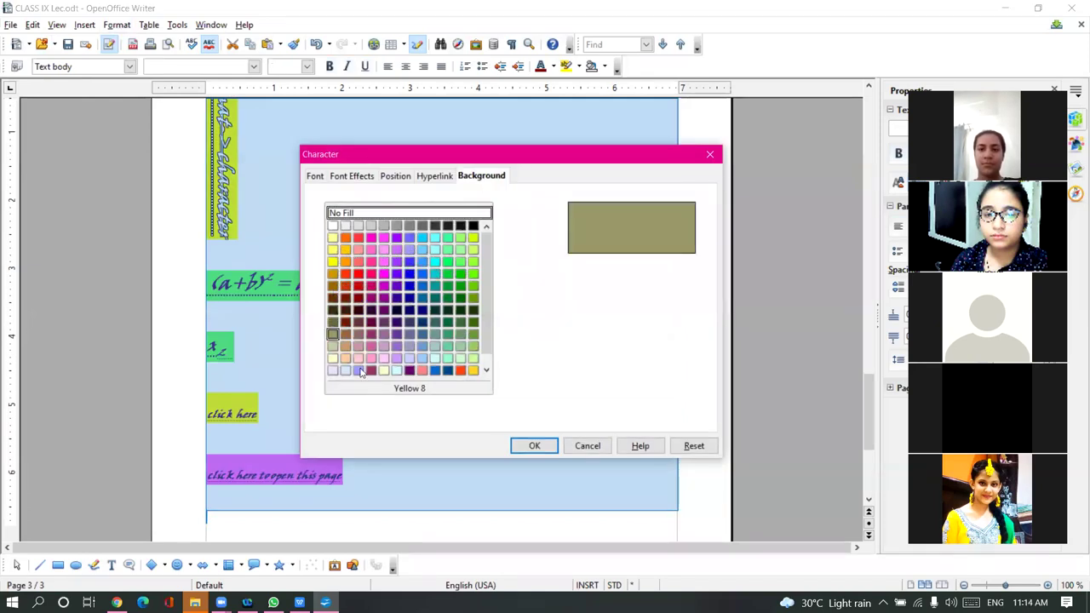
pyautogui.click(531, 446)
pyautogui.click(611, 312)
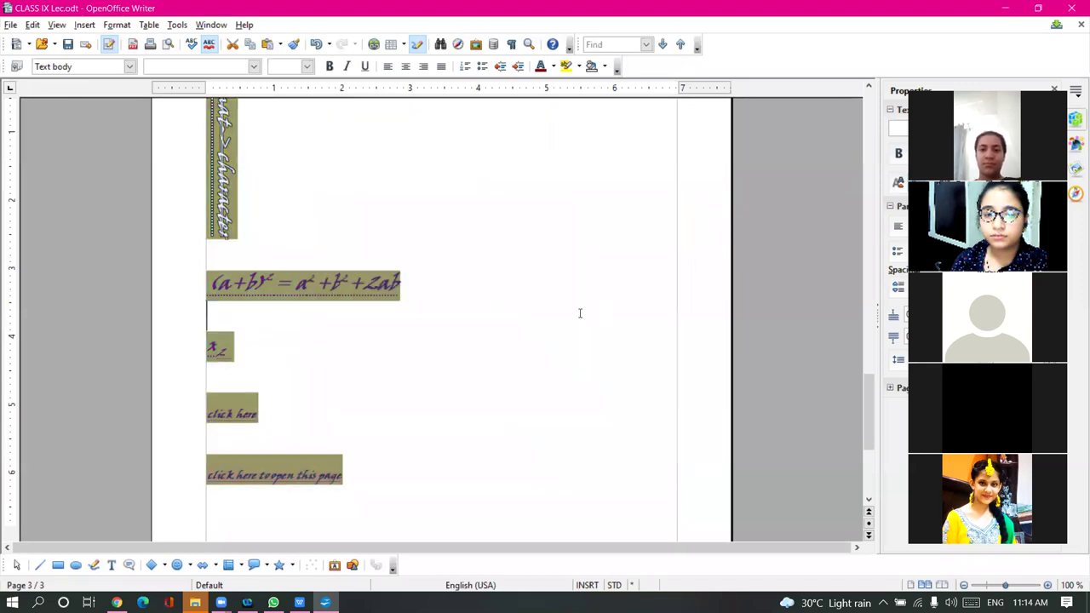
# Add the text "ctrl+a" two lines below the "click here to open this page" hyperlink
pyautogui.scroll(10, 587, 256)
pyautogui.scroll(15, 569, 284)
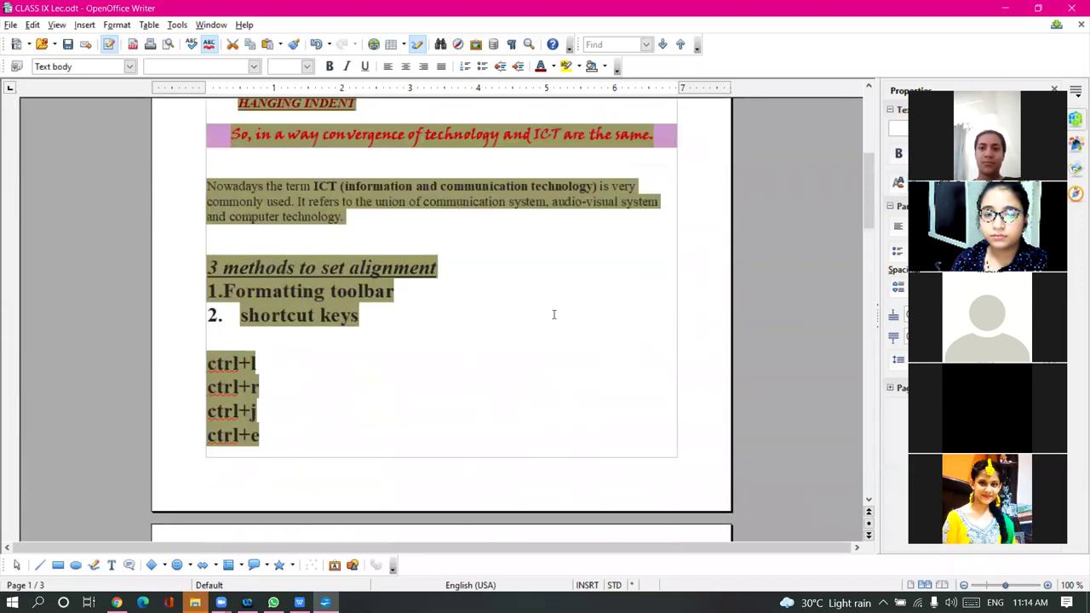
pyautogui.scroll(-20, 562, 285)
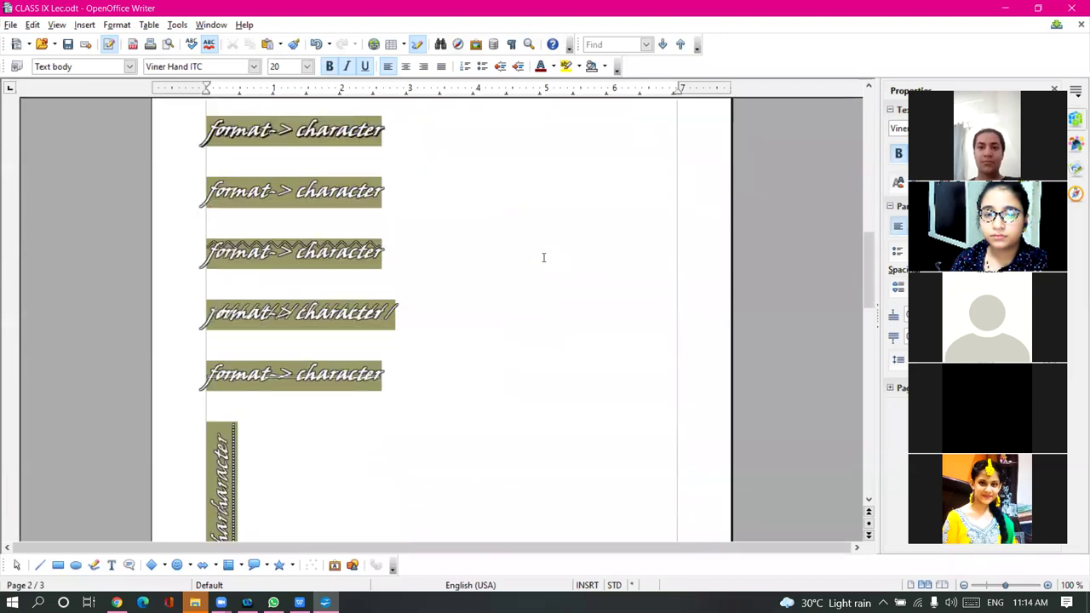
pyautogui.scroll(-5, 532, 264)
pyautogui.click(377, 236)
pyautogui.press('Return')
pyautogui.press('Return')
pyautogui.write('cl')
pyautogui.write('rl+a')
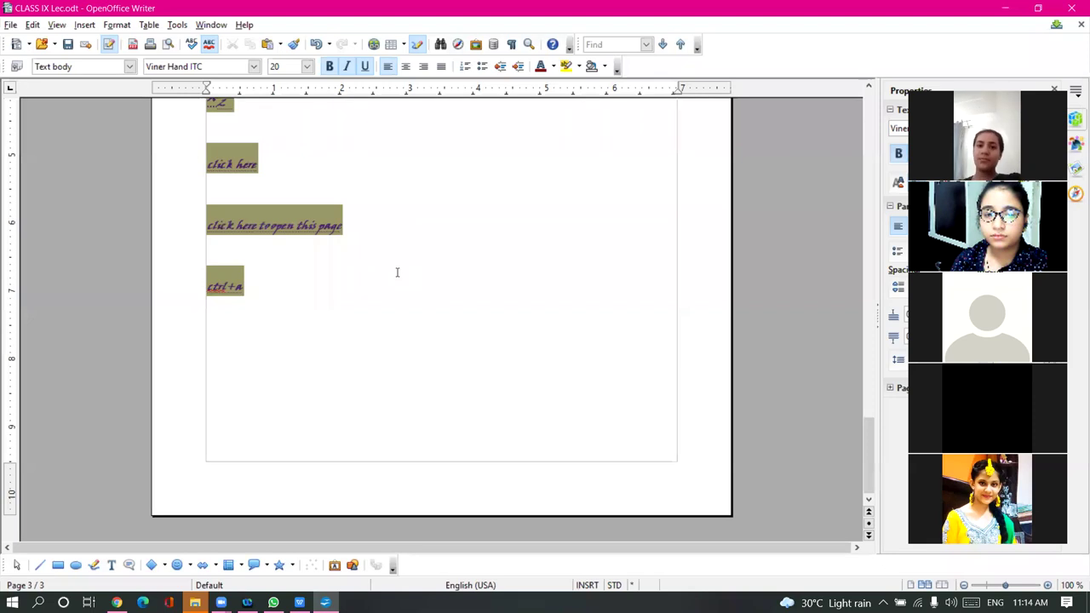
pyautogui.moveTo(245, 281); pyautogui.dragTo(201, 281)
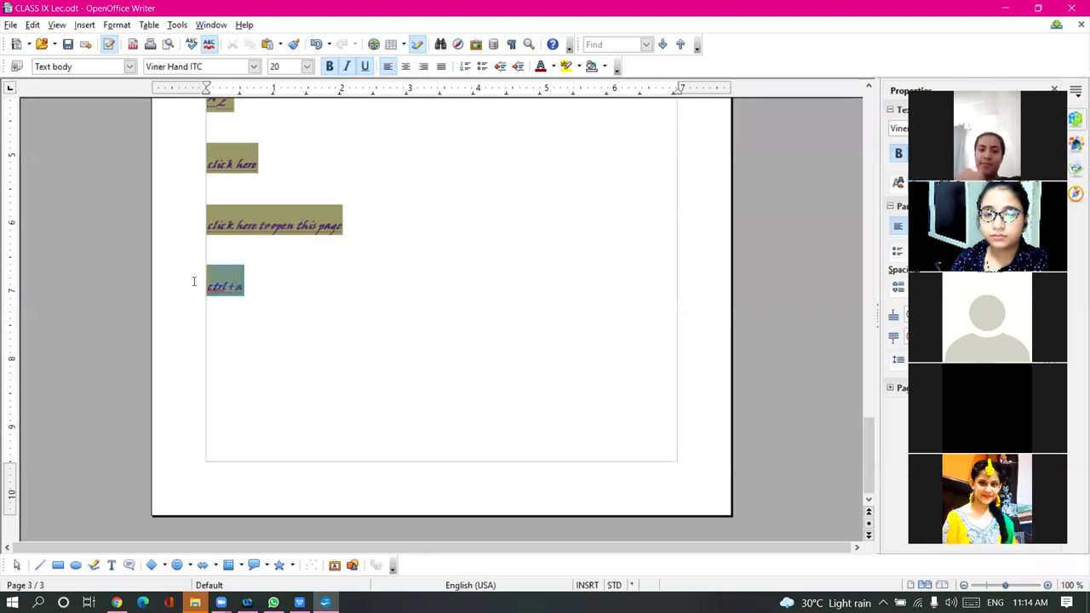
pyautogui.click(340, 290)
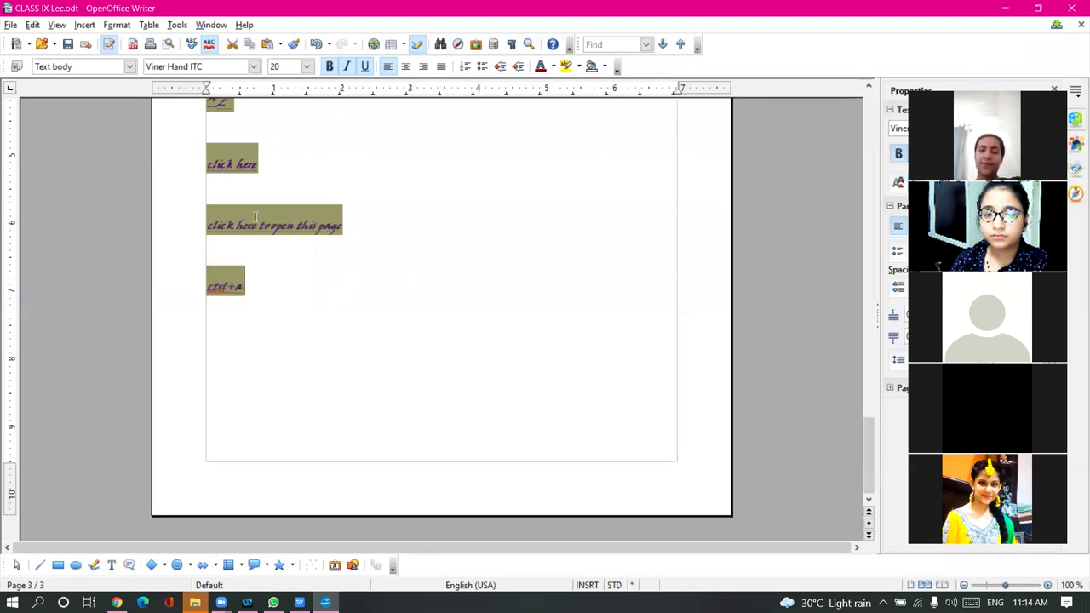
# Review the Font, Font Effects, Position, Hyperlink and Background options of the character formatting, and leave them unapplied
pyautogui.click(117, 25)
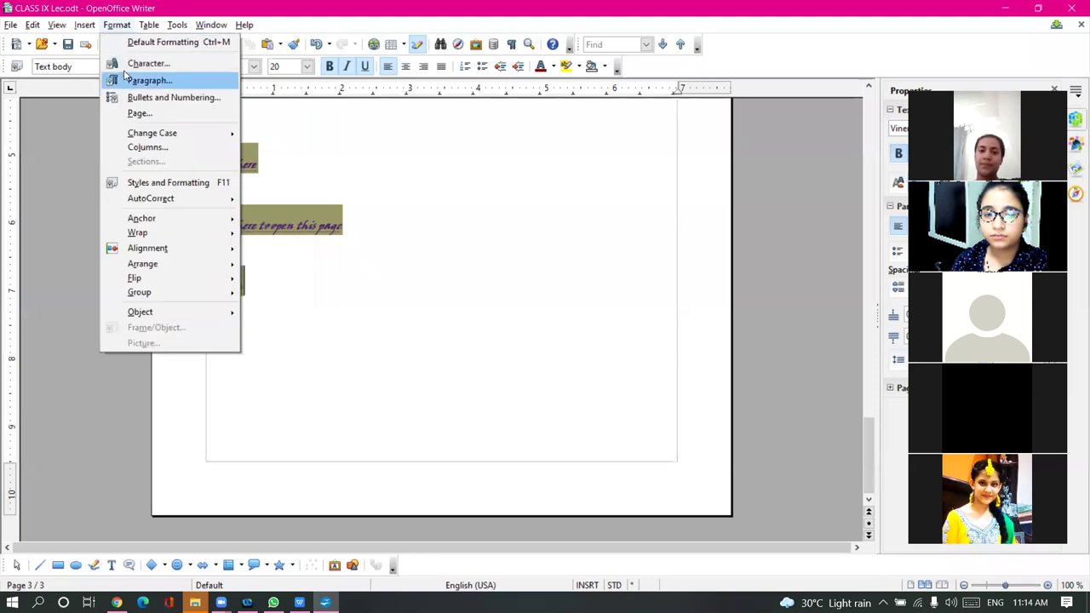
pyautogui.click(127, 60)
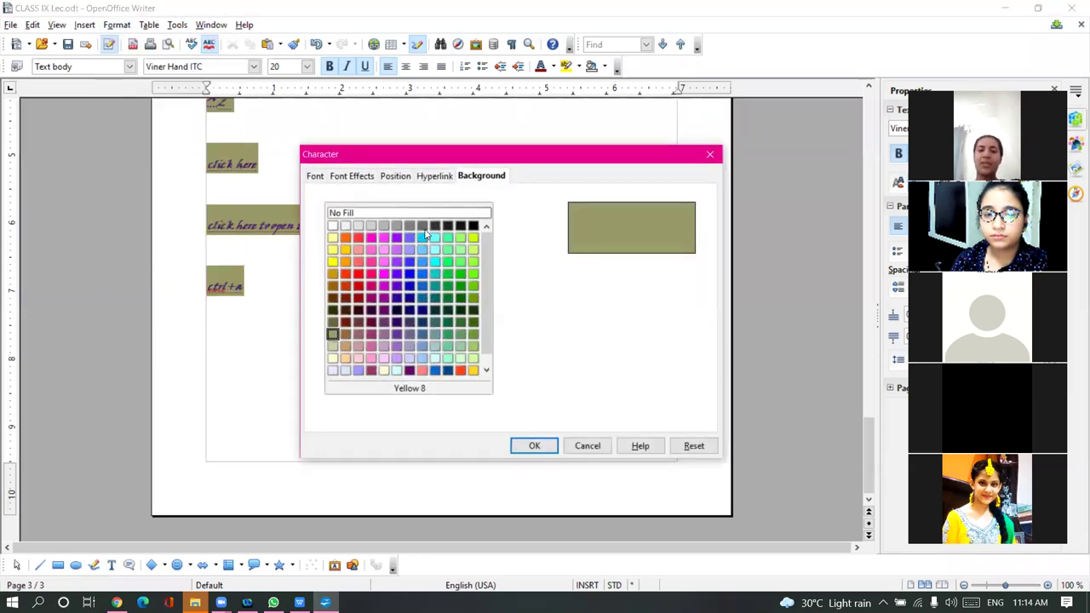
pyautogui.click(314, 176)
pyautogui.click(352, 176)
pyautogui.click(395, 177)
pyautogui.click(432, 176)
pyautogui.click(482, 177)
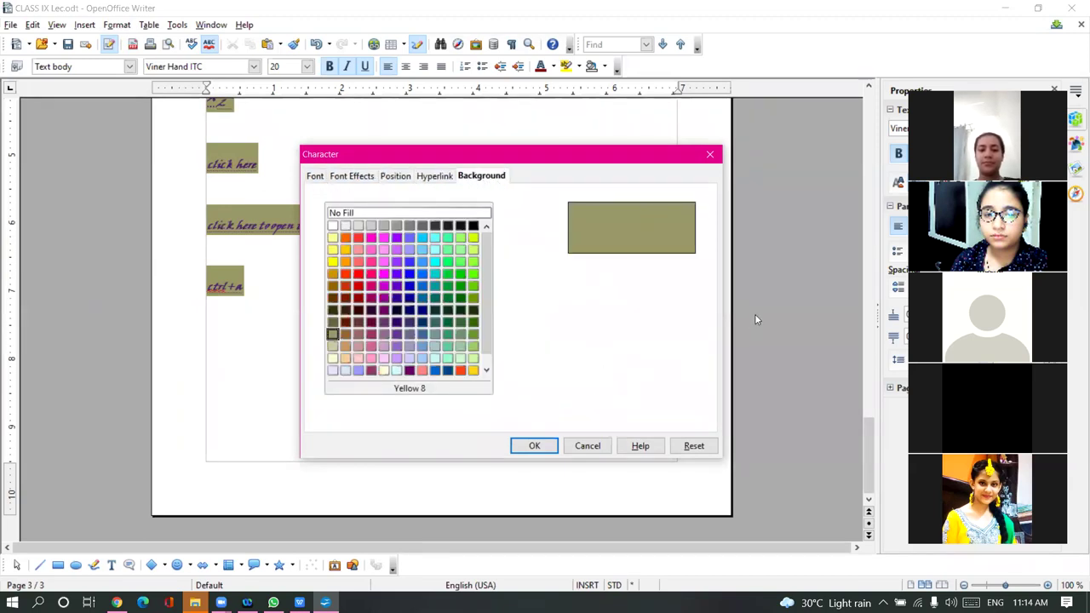
pyautogui.click(709, 157)
# Insert two more blank lines above the POSITIVE INDENT heading on the first page
pyautogui.scroll(8, 510, 259)
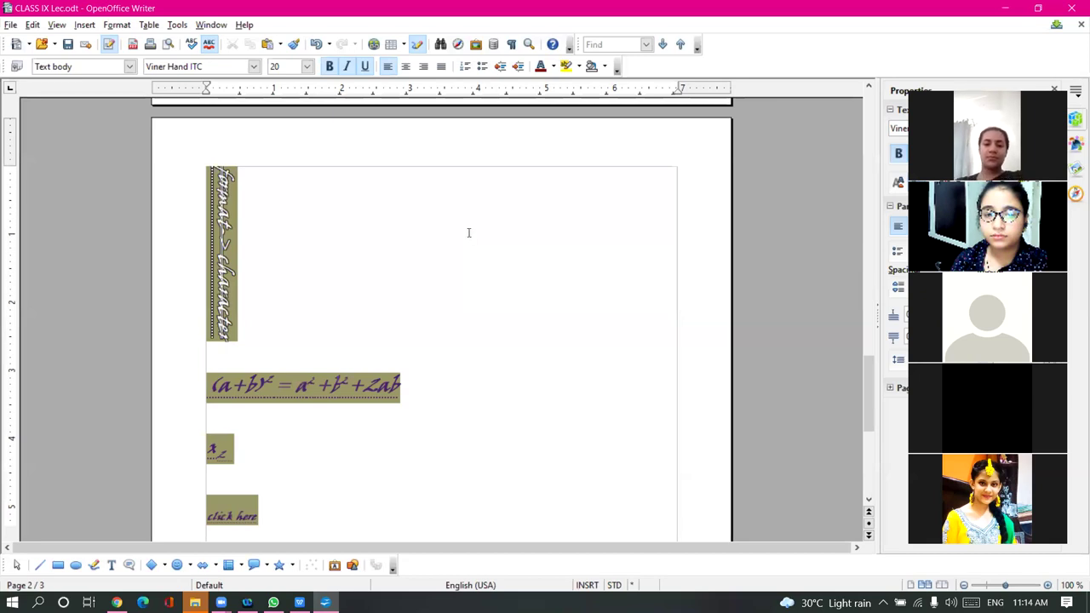
pyautogui.scroll(-5, 469, 239)
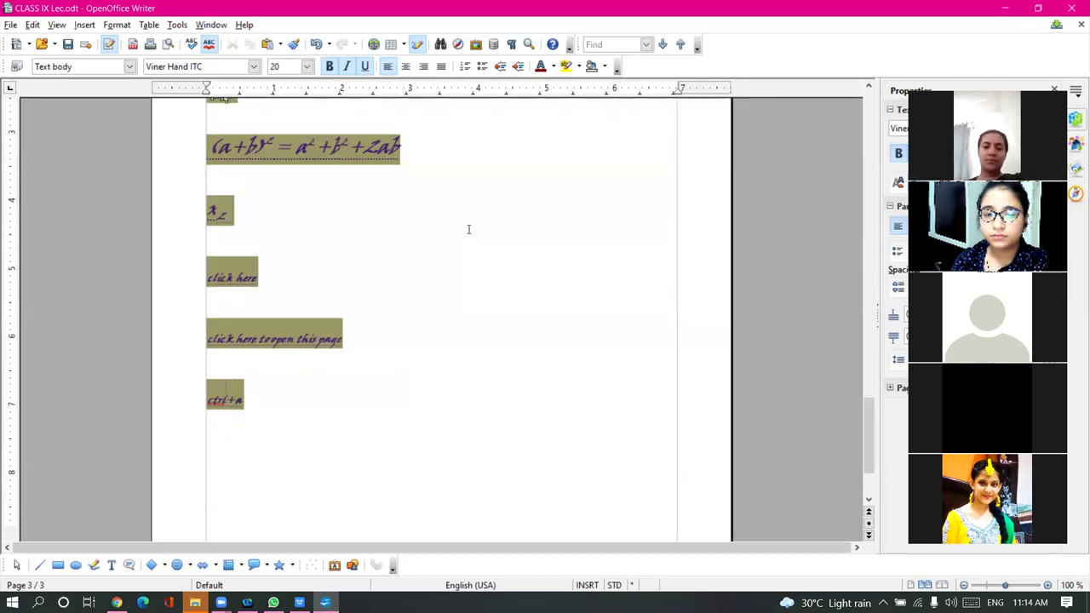
pyautogui.scroll(1, 499, 215)
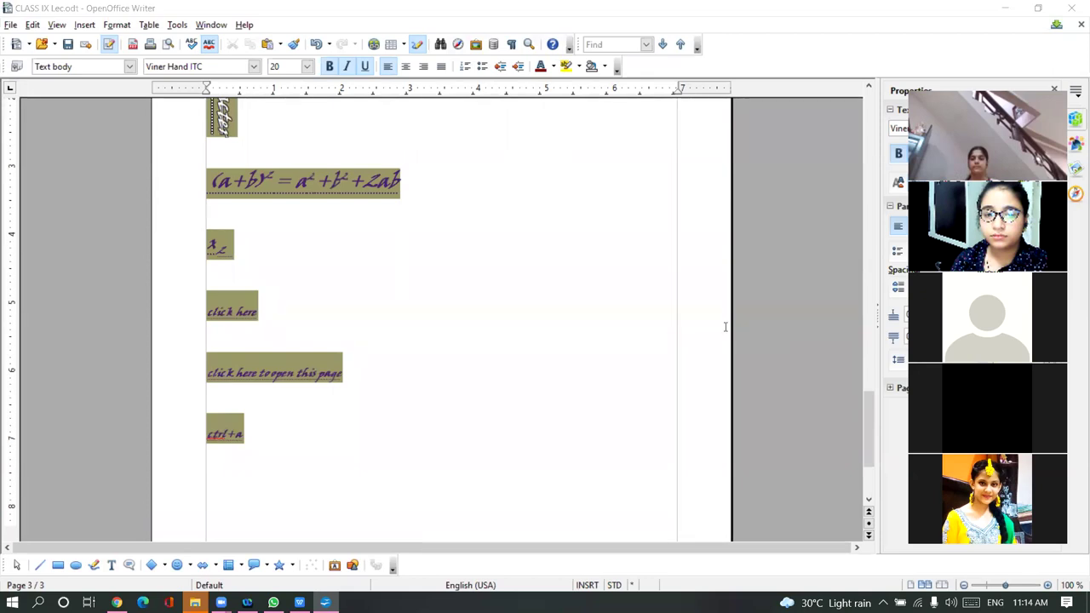
pyautogui.scroll(15, 476, 229)
pyautogui.scroll(15, 494, 222)
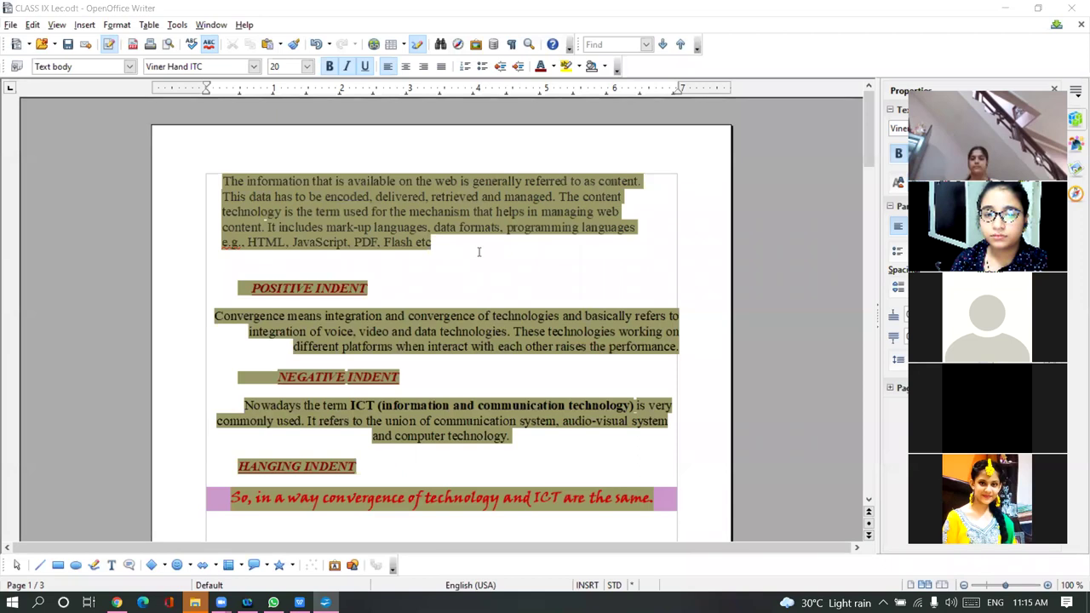
pyautogui.click(450, 253)
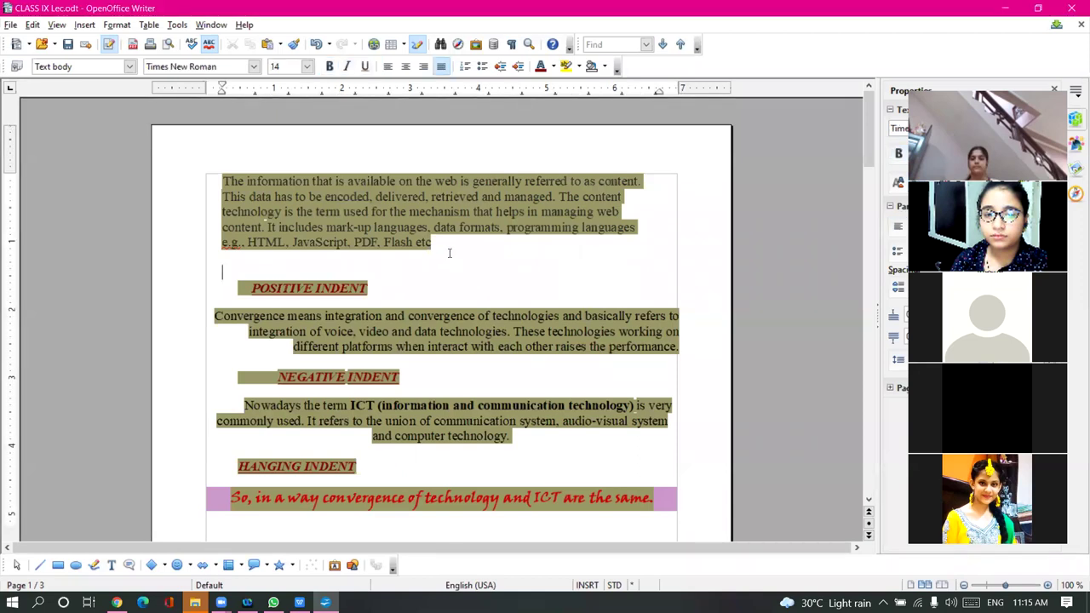
pyautogui.press('Return')
pyautogui.press('Return')
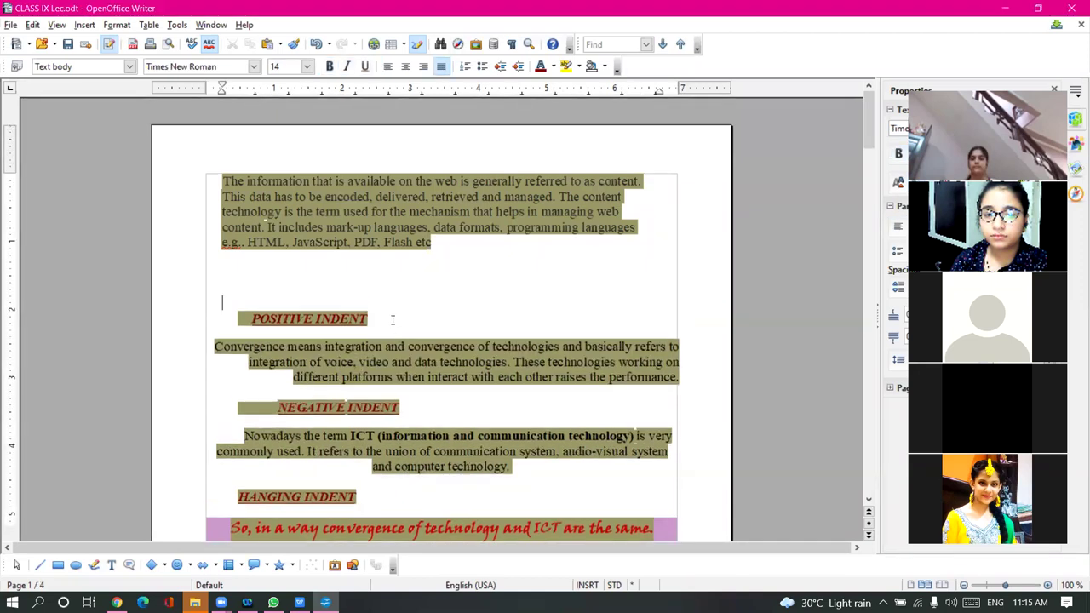
# Insert tab spacing between the two words of the POSITIVE INDENT and NEGATIVE INDENT headings
pyautogui.click(392, 318)
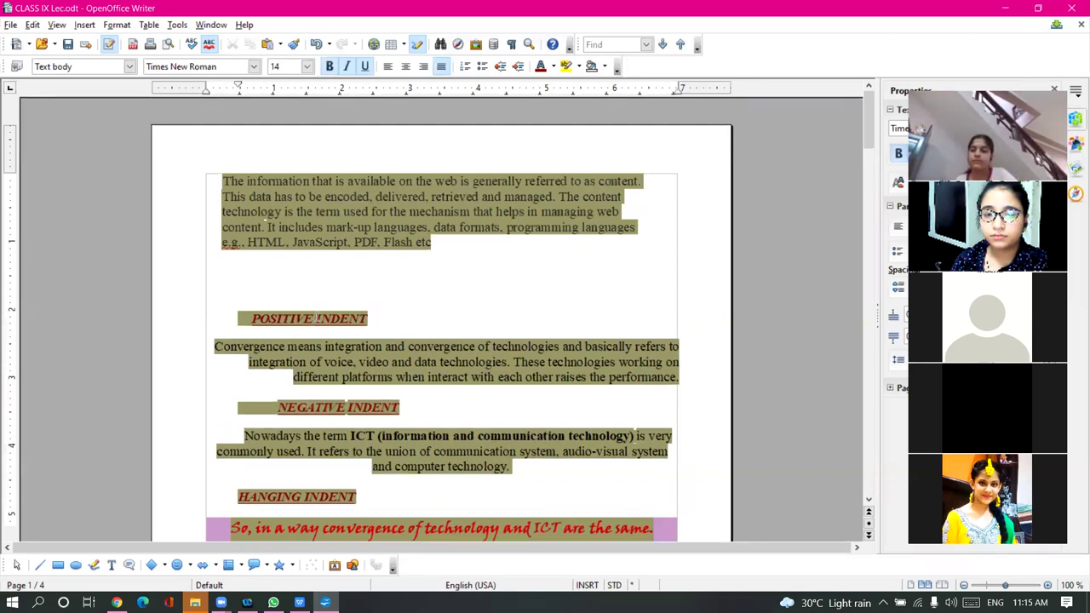
pyautogui.press('Tab')
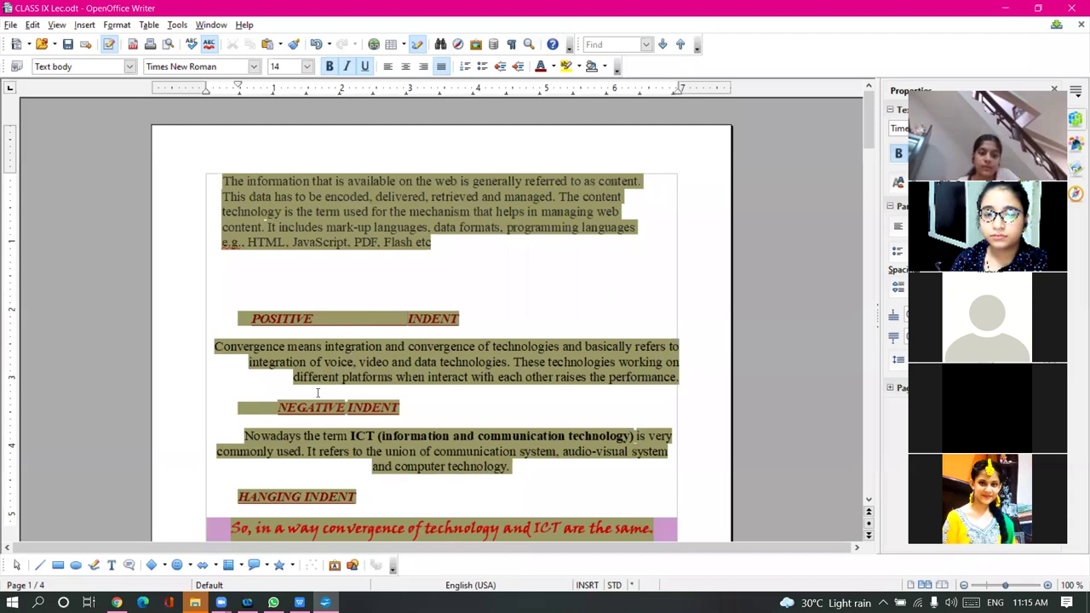
pyautogui.click(347, 408)
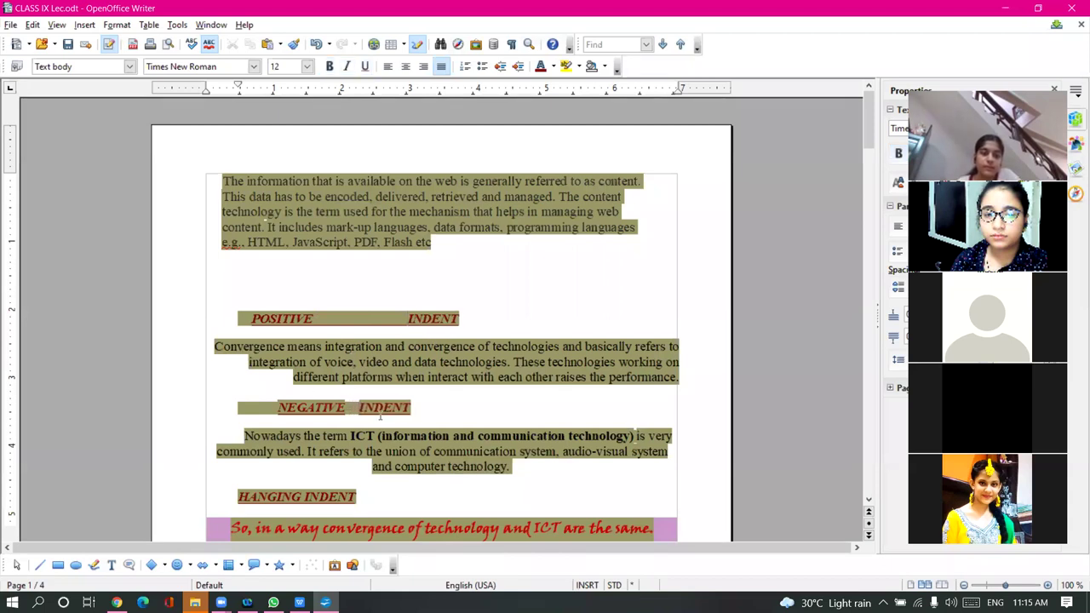
pyautogui.press('Tab')
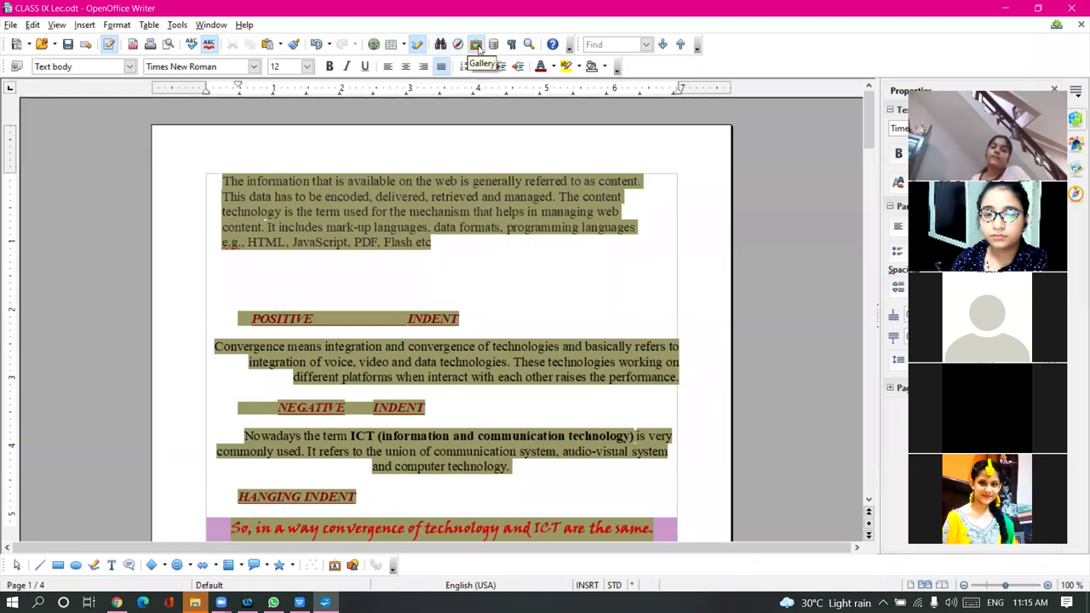
# Show the nonprinting characters and examine the marks of the blank lines and of the spacing inside the POSITIVE INDENT and NEGATIVE INDENT headings
pyautogui.click(511, 46)
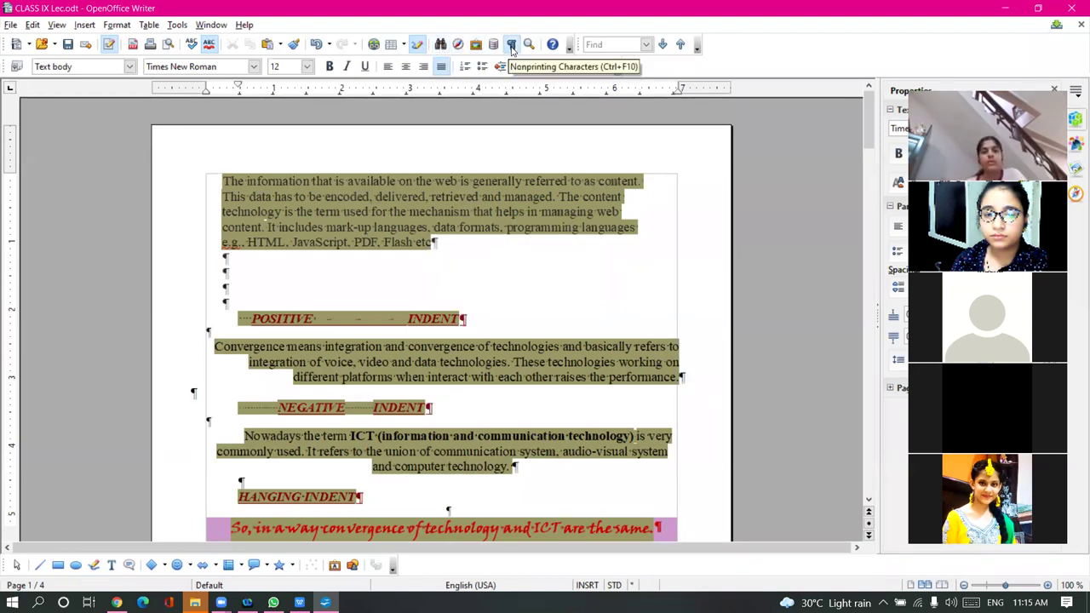
pyautogui.click(262, 271)
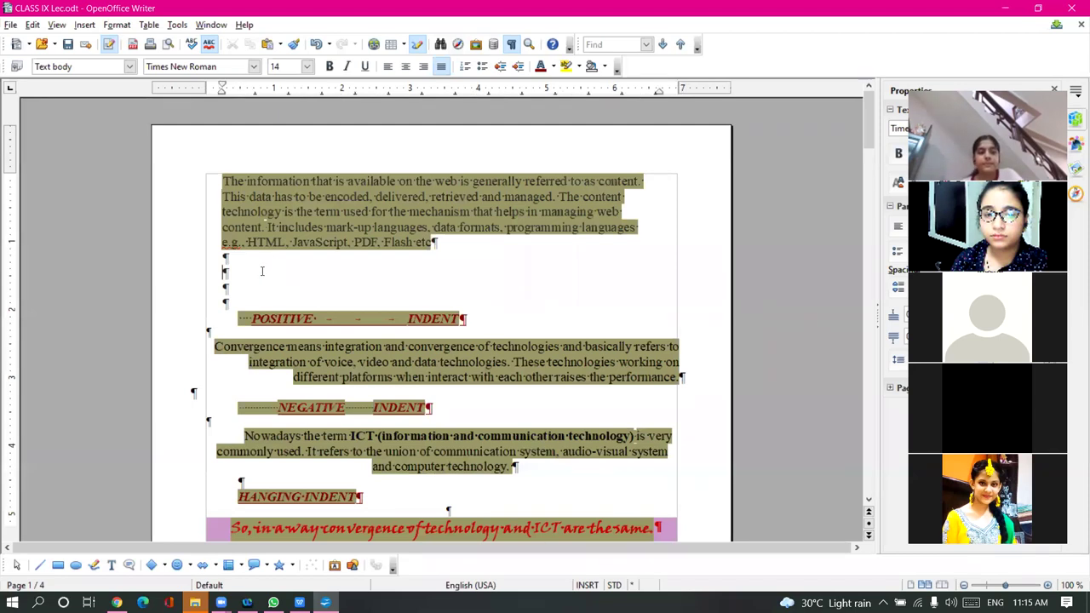
pyautogui.moveTo(220, 256); pyautogui.dragTo(240, 312)
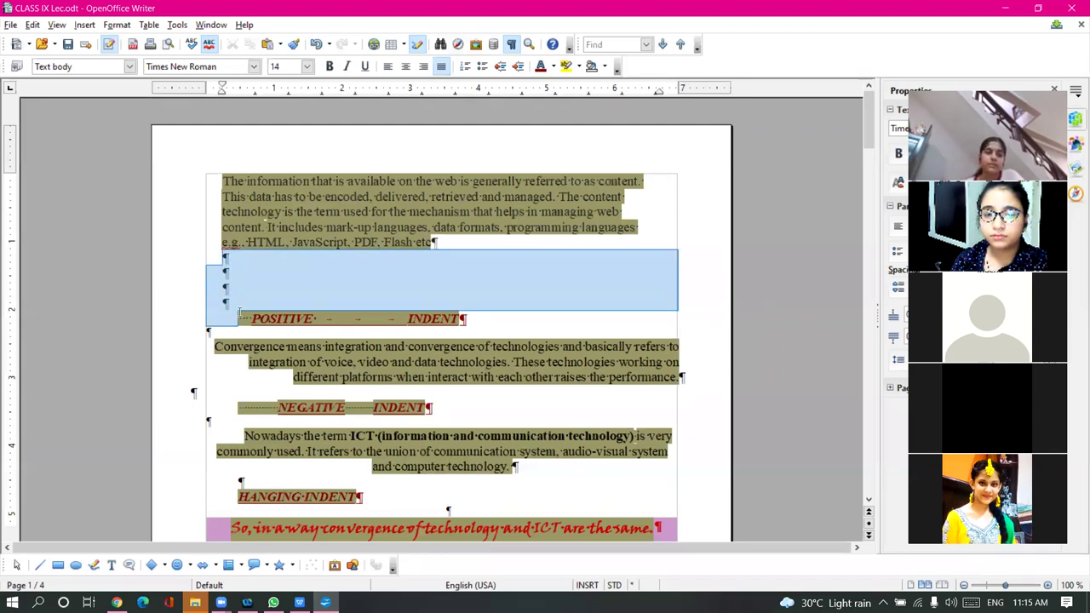
pyautogui.scroll(-2, 345, 315)
pyautogui.click(330, 251)
pyautogui.moveTo(333, 251); pyautogui.dragTo(394, 261)
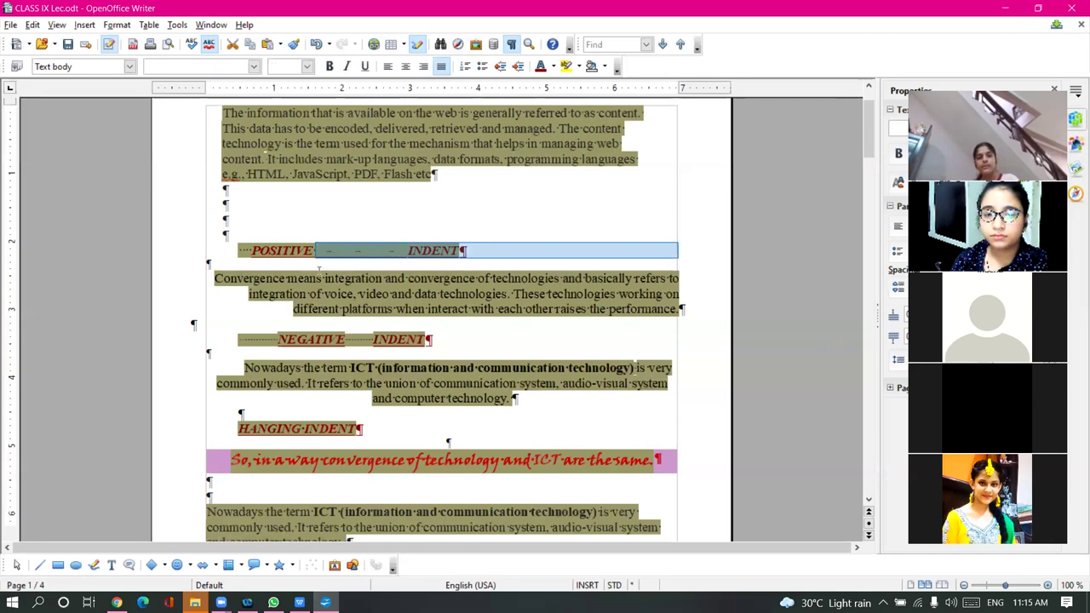
pyautogui.moveTo(345, 339); pyautogui.dragTo(373, 341)
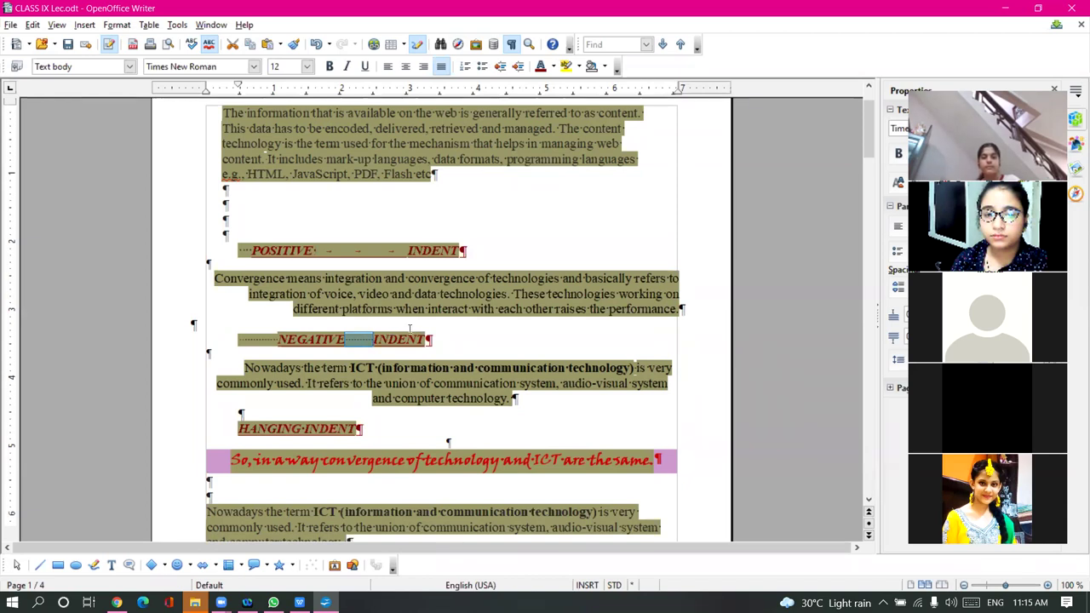
# Add a few trailing spaces to the NEGATIVE INDENT heading and insert six blank lines below it
pyautogui.click(458, 344)
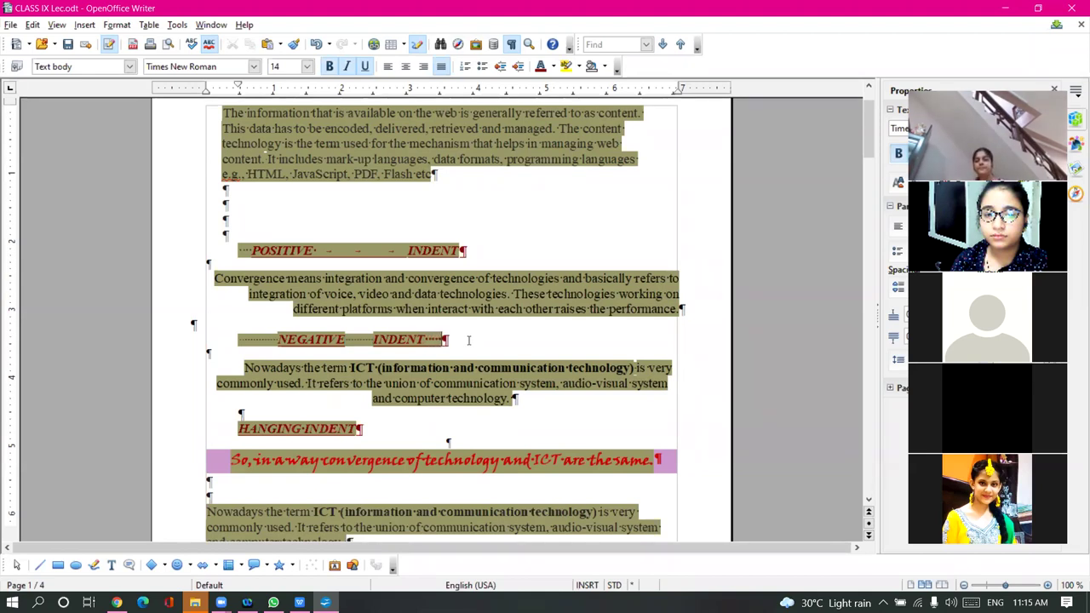
pyautogui.press('Return')
pyautogui.press('Return')
pyautogui.press('Return')
pyautogui.press('Return')
pyautogui.press('Return')
pyautogui.press('Return')
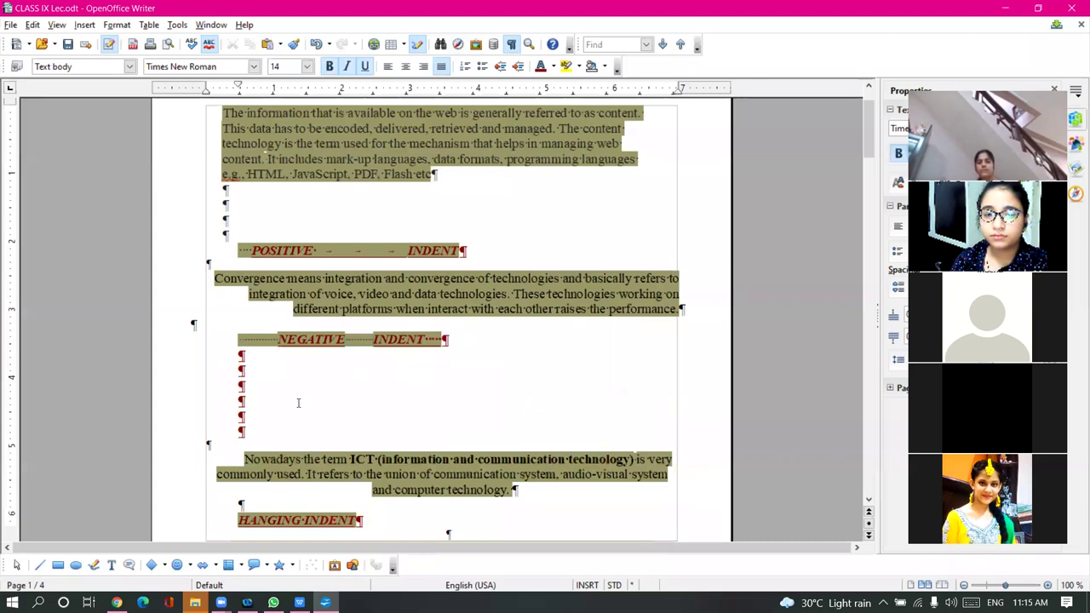
# Fill the third blank line below the NEGATIVE INDENT heading with a row of tabs reaching almost to the text margin
pyautogui.press('Tab')
pyautogui.press('Tab')
pyautogui.press('Tab')
pyautogui.press('Tab')
pyautogui.press('Tab')
pyautogui.press('Tab')
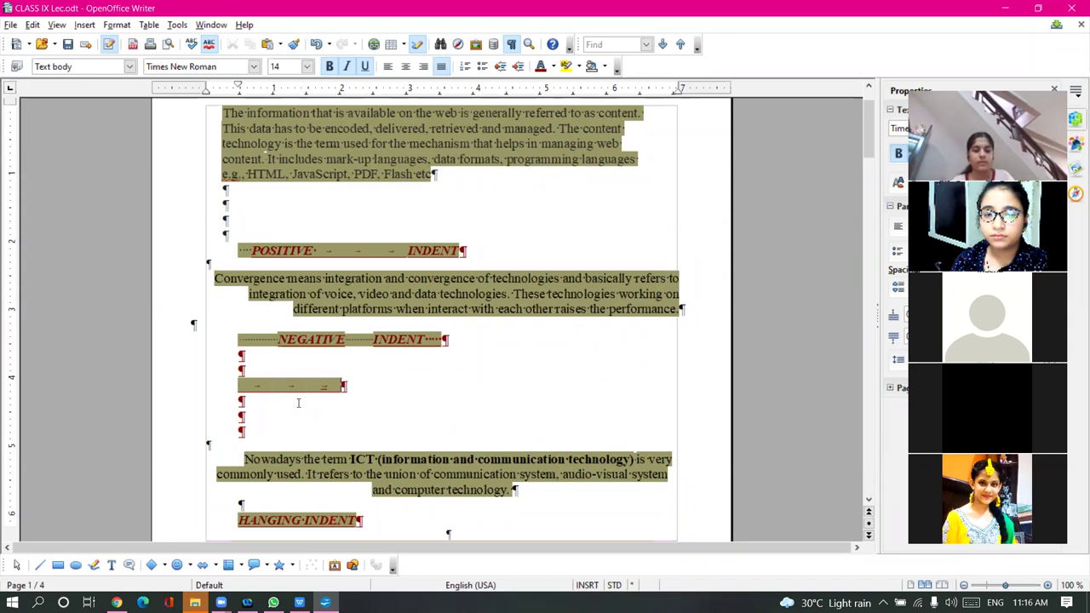
pyautogui.press('Tab')
pyautogui.press('Tab')
pyautogui.press('Tab')
pyautogui.press('Tab')
pyautogui.press('Tab')
pyautogui.press('Tab')
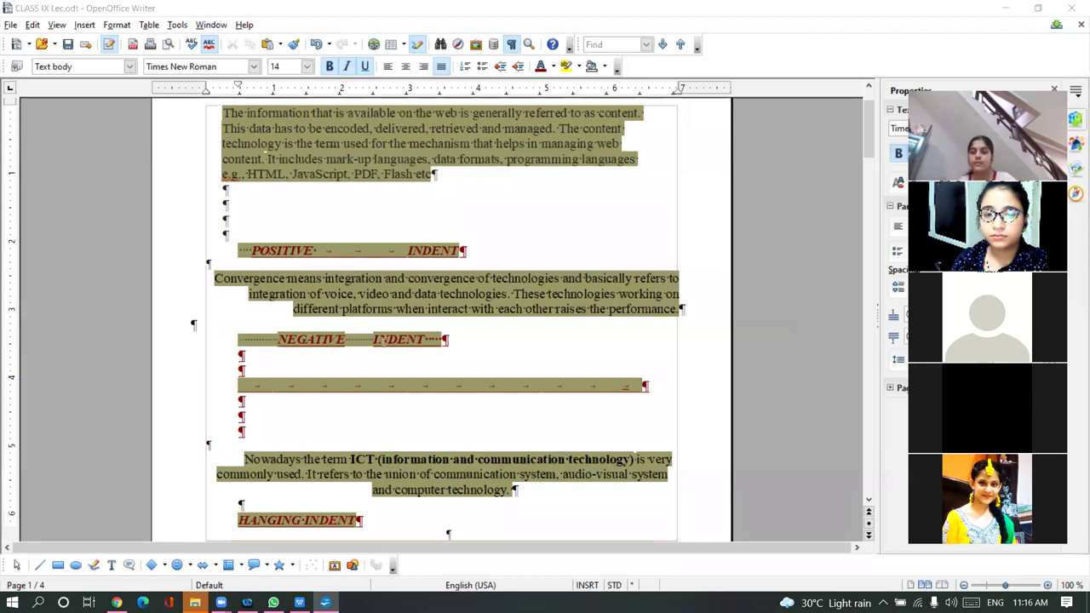
pyautogui.moveTo(325, 435); pyautogui.dragTo(247, 356)
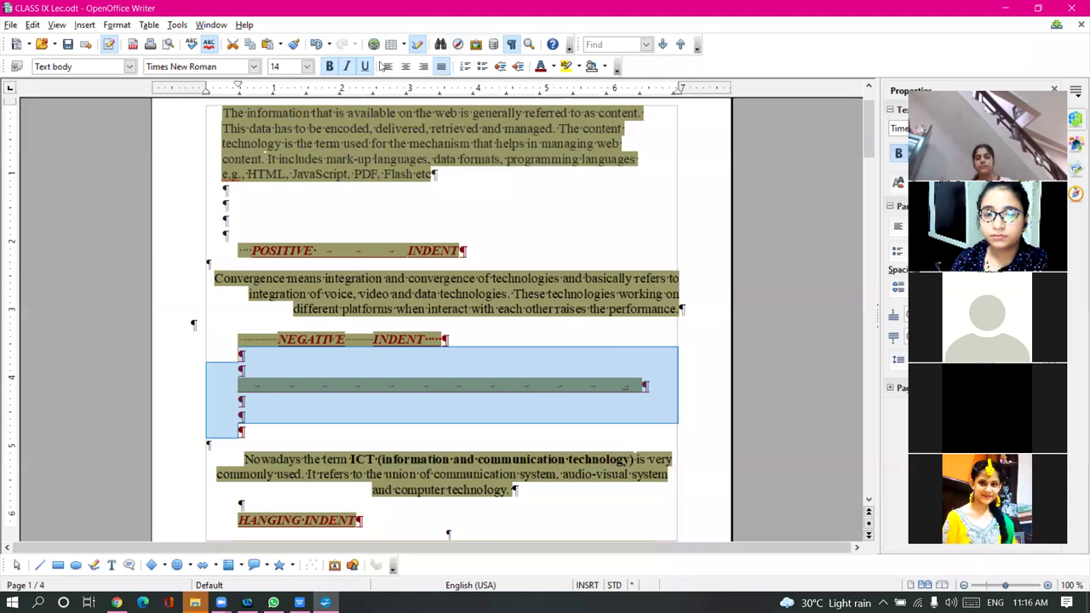
pyautogui.click(351, 228)
# Cut the opening paragraph about web content and paste it into the blank lines below the row of tabs
pyautogui.scroll(2, 352, 228)
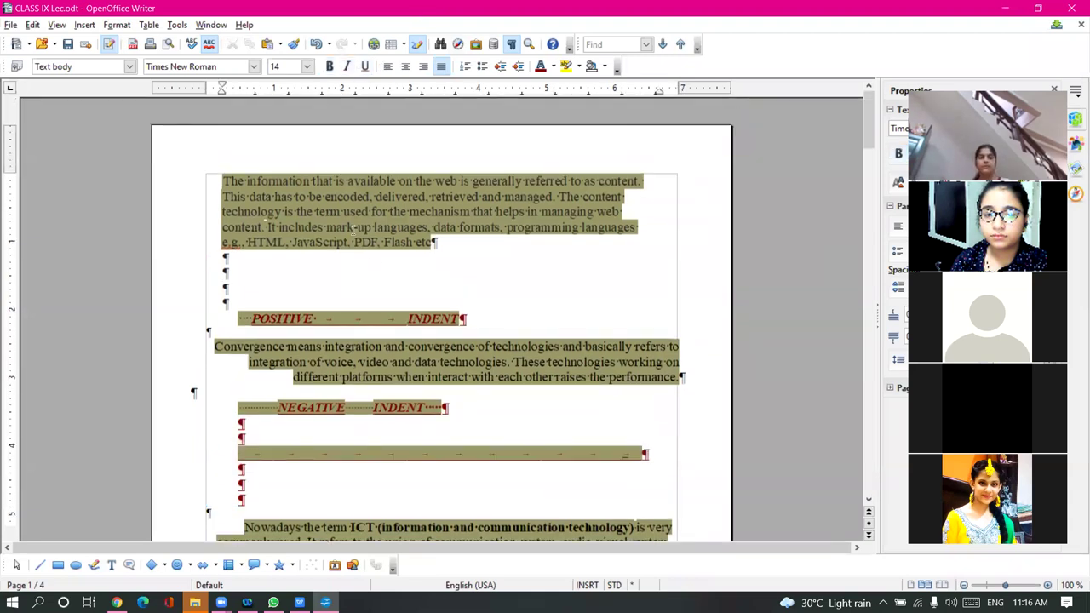
pyautogui.moveTo(224, 181); pyautogui.dragTo(441, 256)
pyautogui.hotkey('ctrl', 'c')
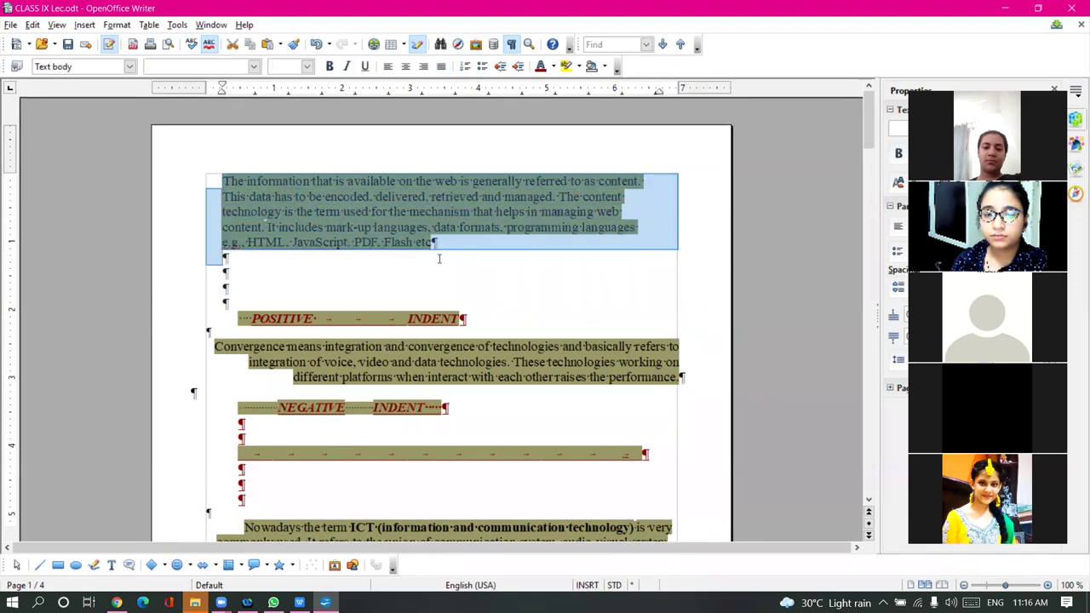
pyautogui.click(32, 25)
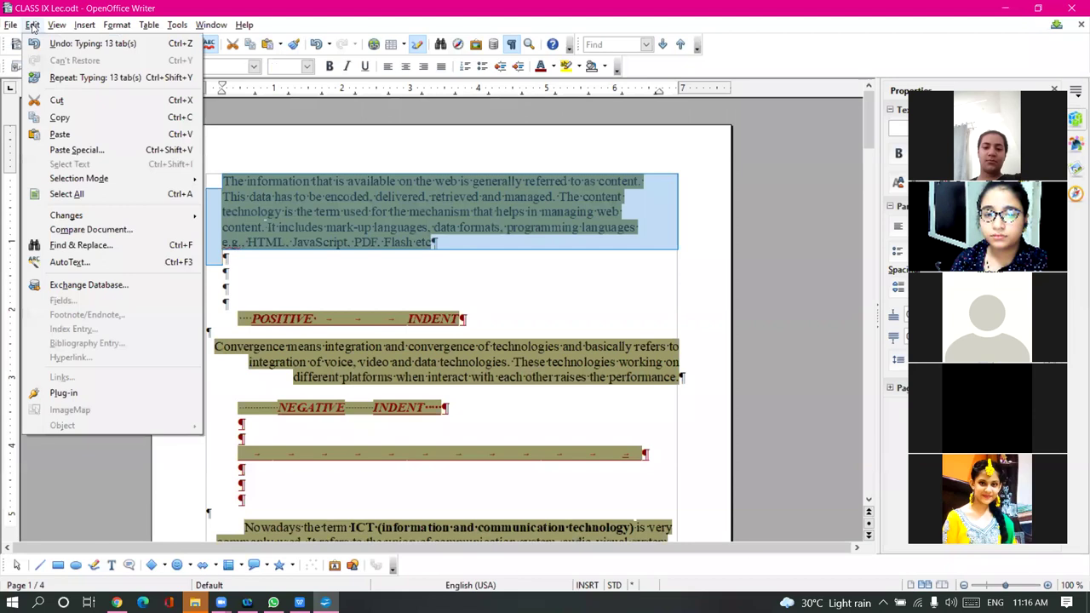
pyautogui.click(68, 104)
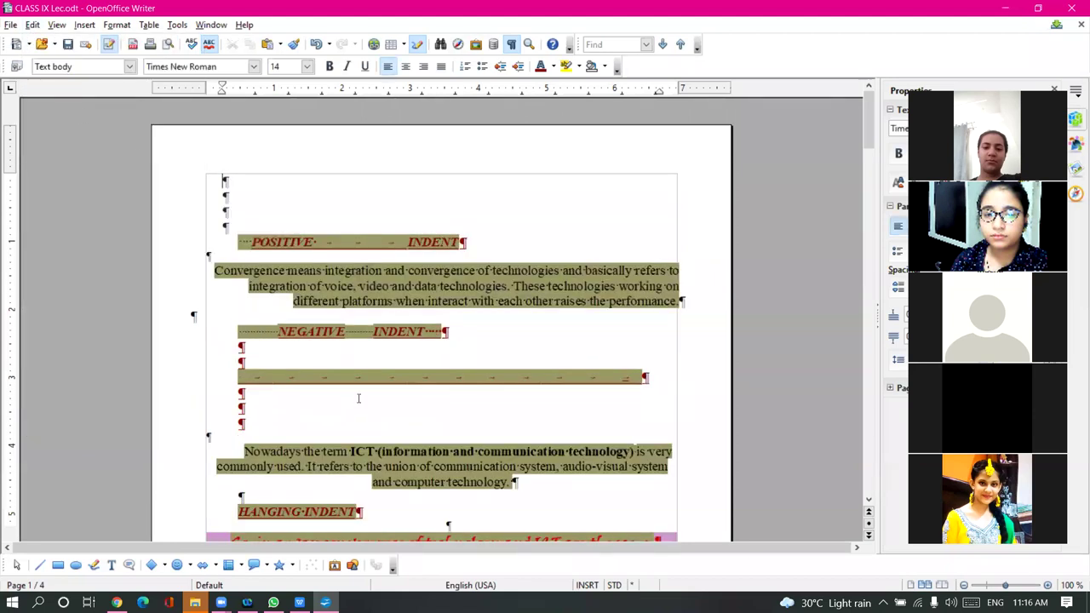
pyautogui.click(311, 415)
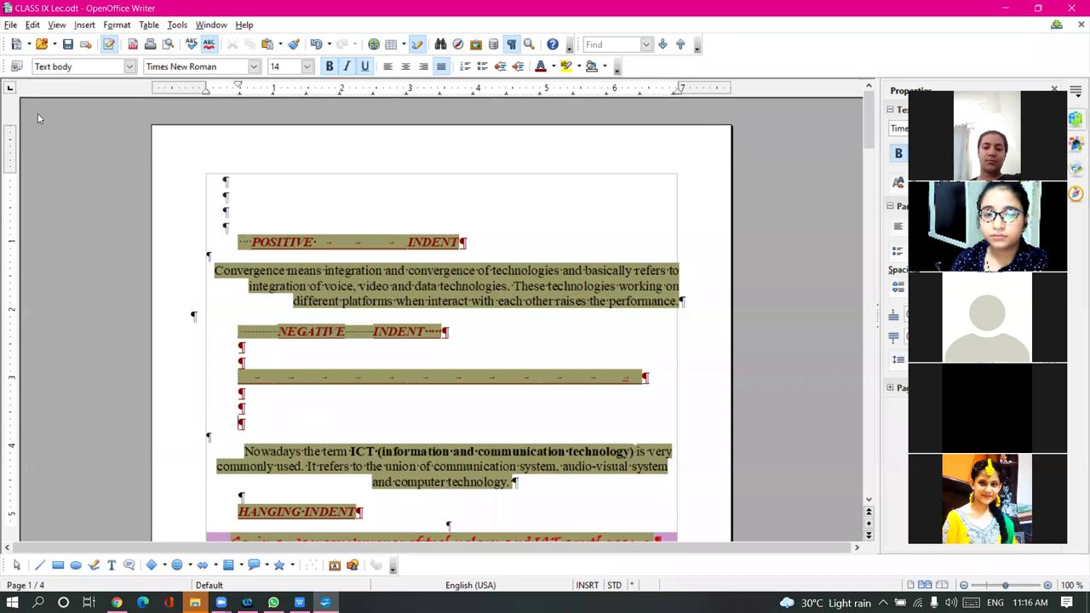
pyautogui.click(32, 25)
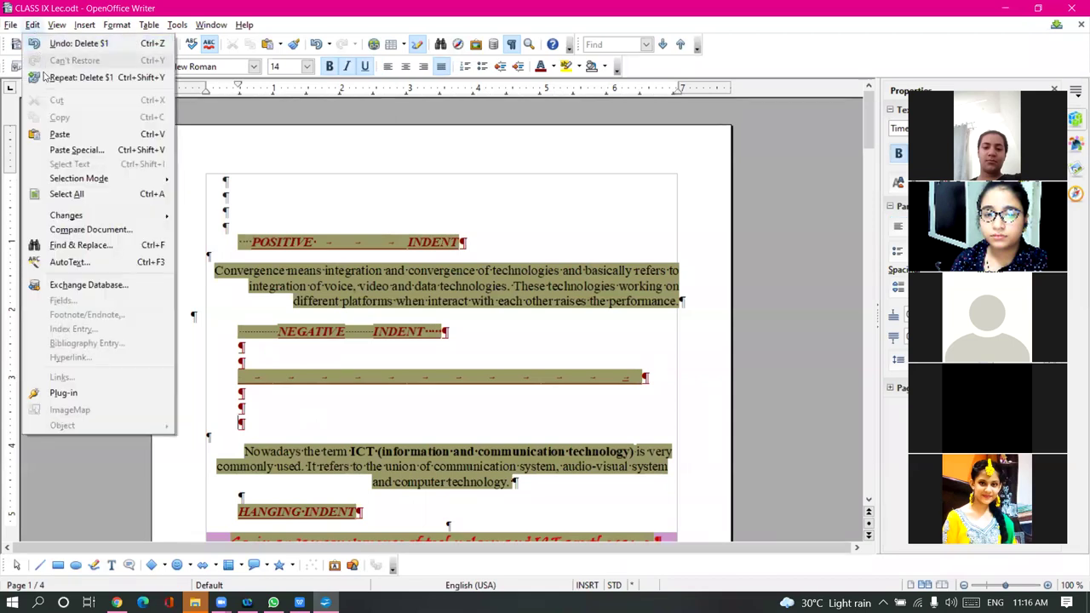
pyautogui.click(60, 135)
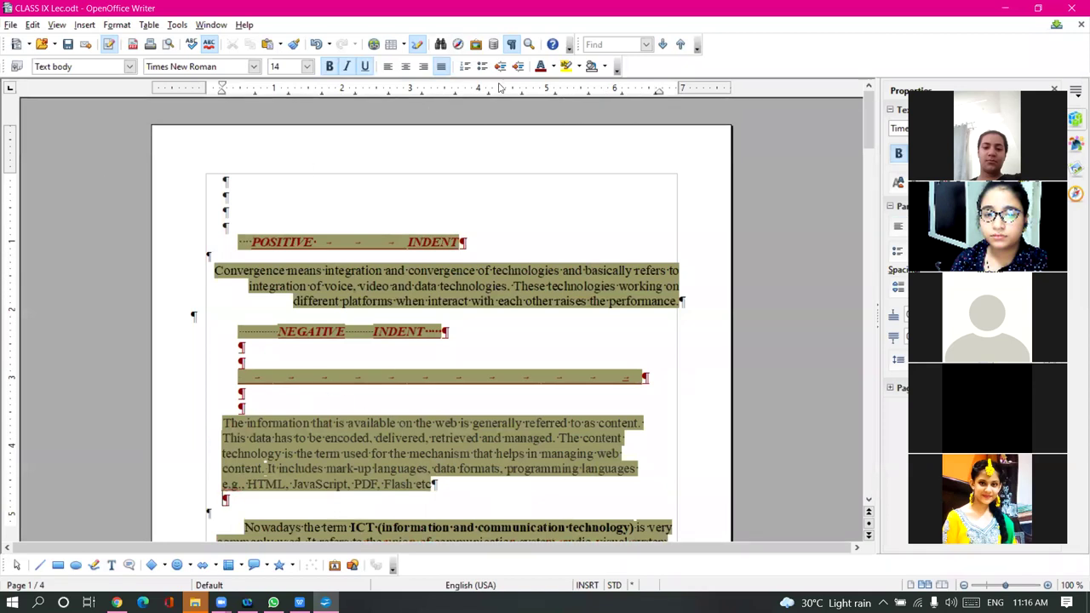
# Set the highlighting colour to light cyan
pyautogui.click(578, 66)
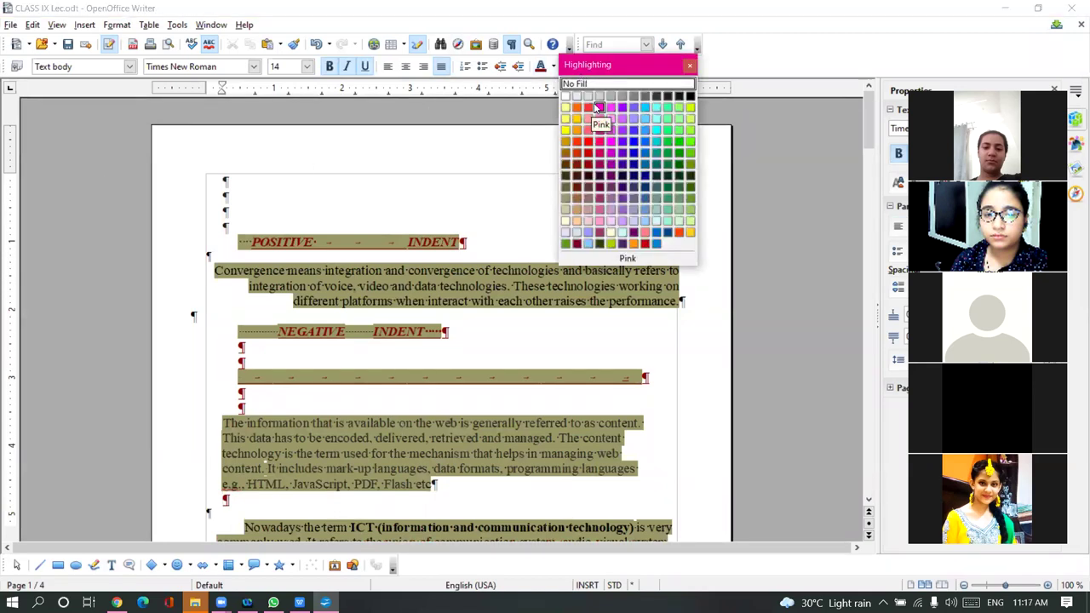
pyautogui.click(656, 118)
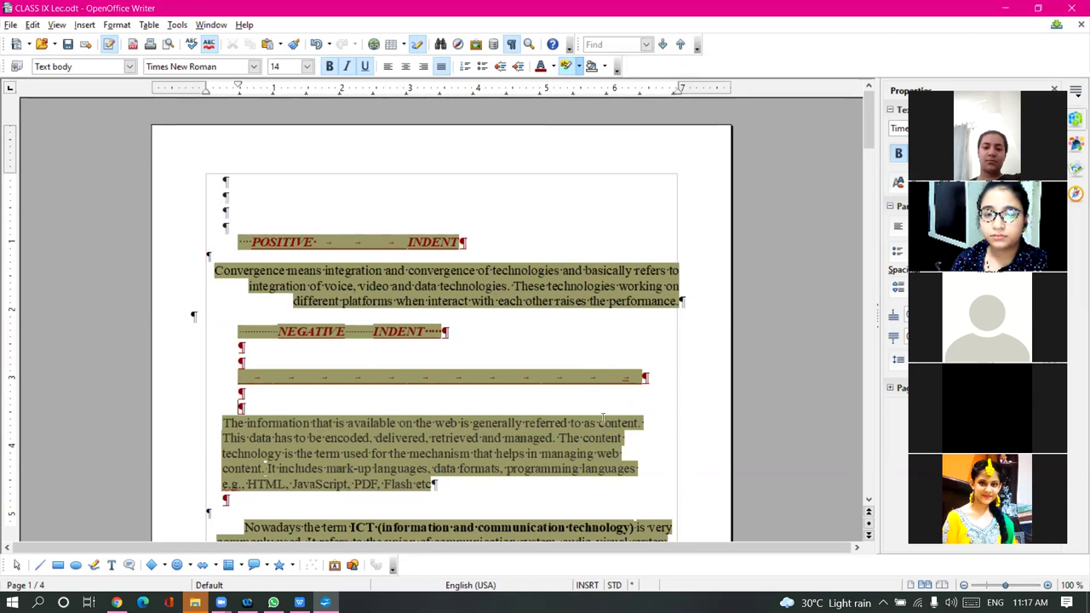
pyautogui.click(549, 413)
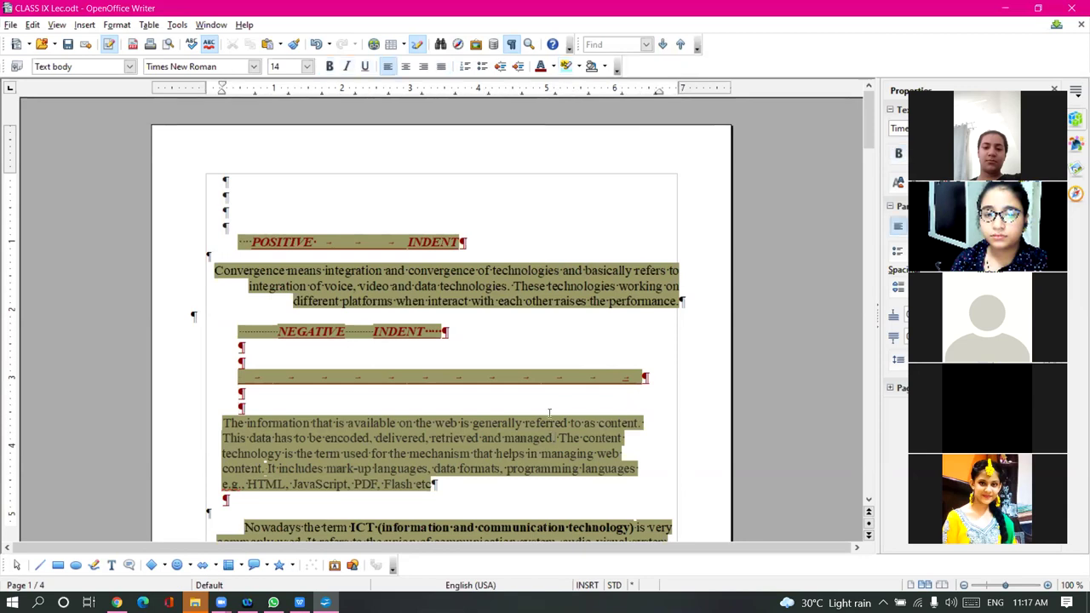
pyautogui.click(428, 492)
# Write "EDIT ---> CUT" and "EDIT ---> PASTE" on two consecutive lines at the start of the first page
pyautogui.scroll(-8, 461, 477)
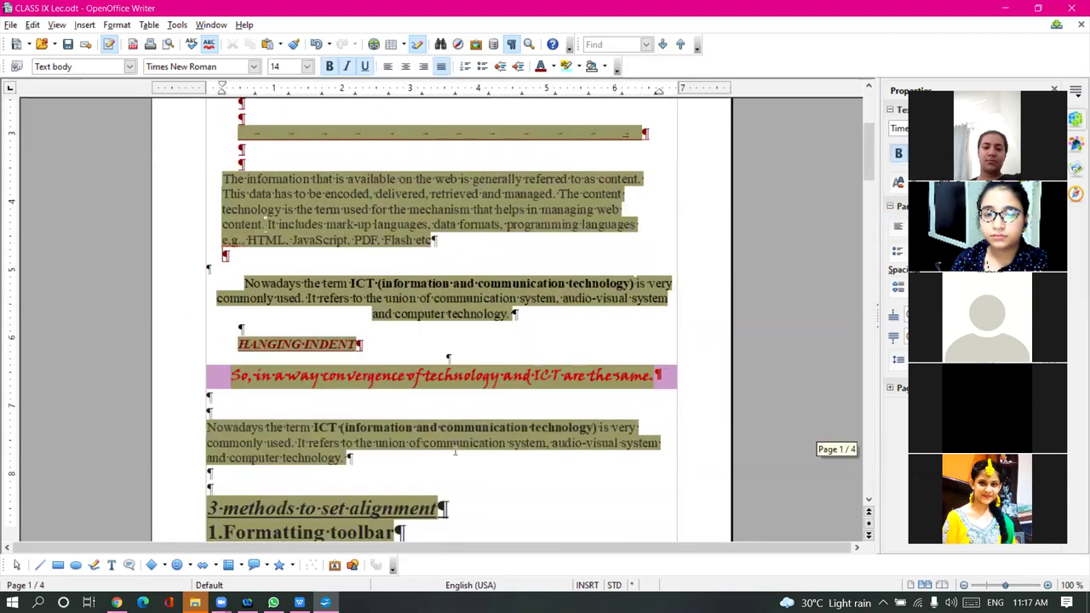
pyautogui.scroll(8, 418, 494)
pyautogui.click(247, 186)
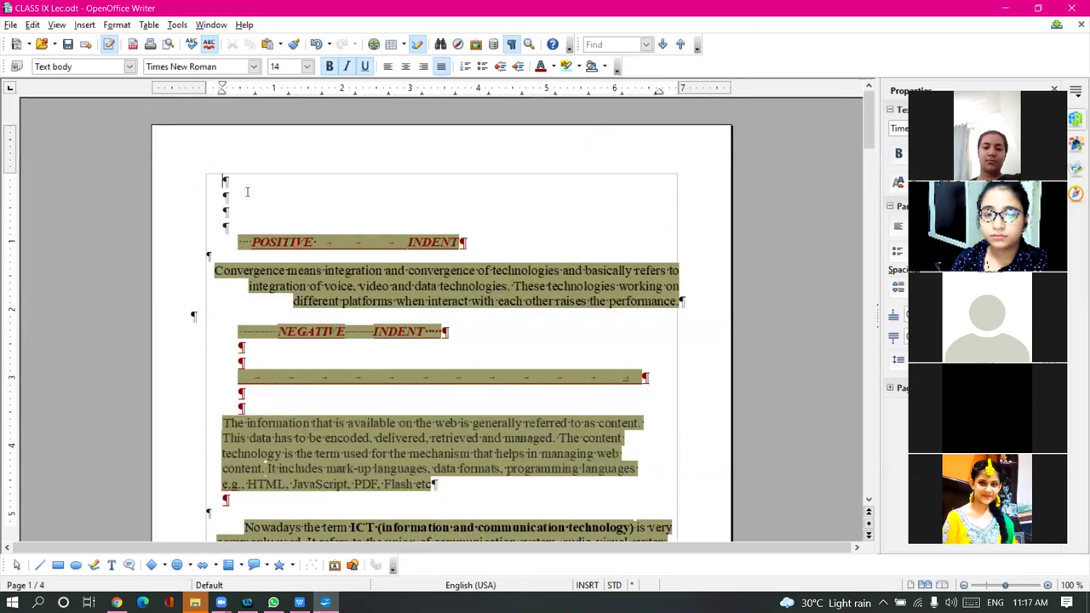
pyautogui.write('EDIT ')
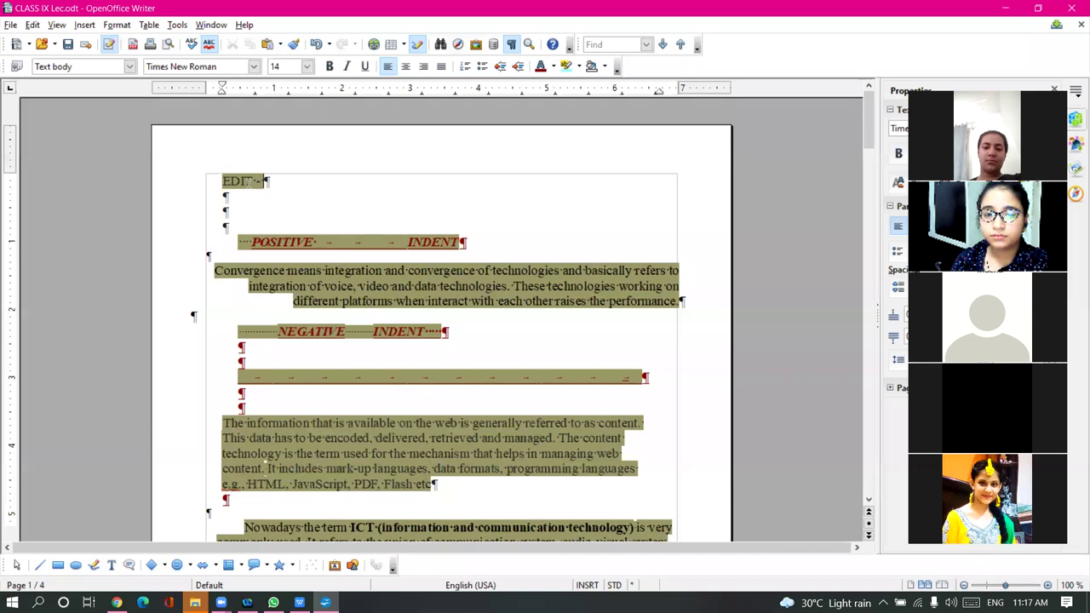
pyautogui.write('---> CUT')
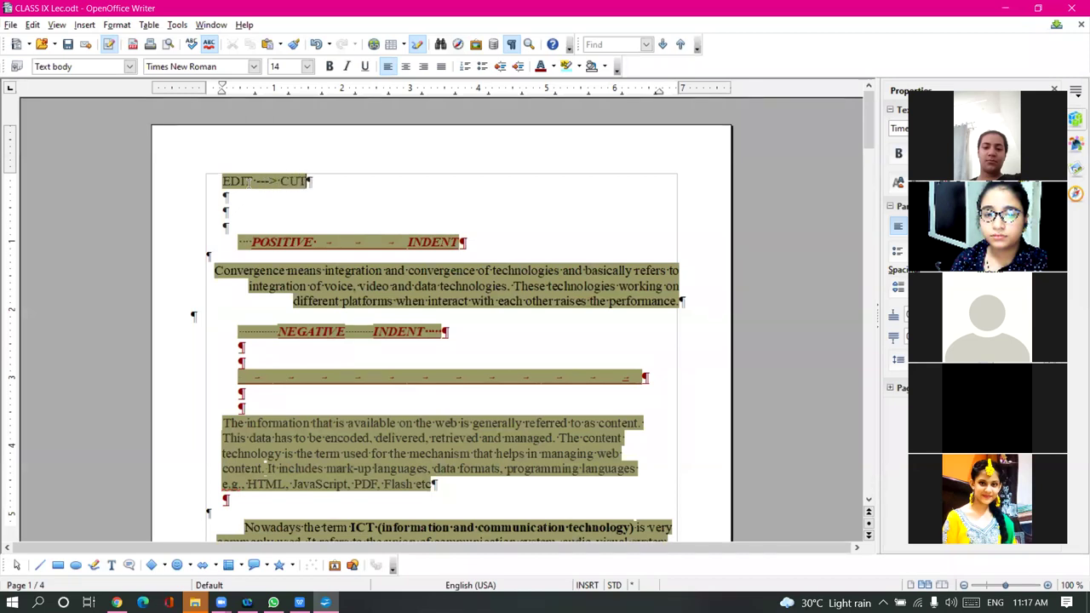
pyautogui.press('Return')
pyautogui.write('EDIT')
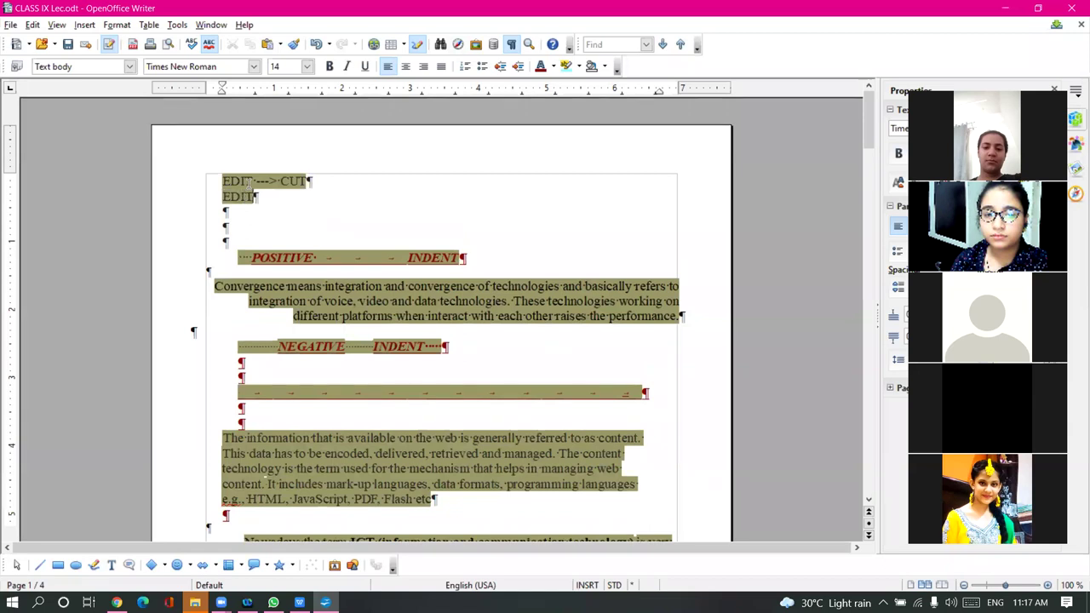
pyautogui.write(' ---> PASTE')
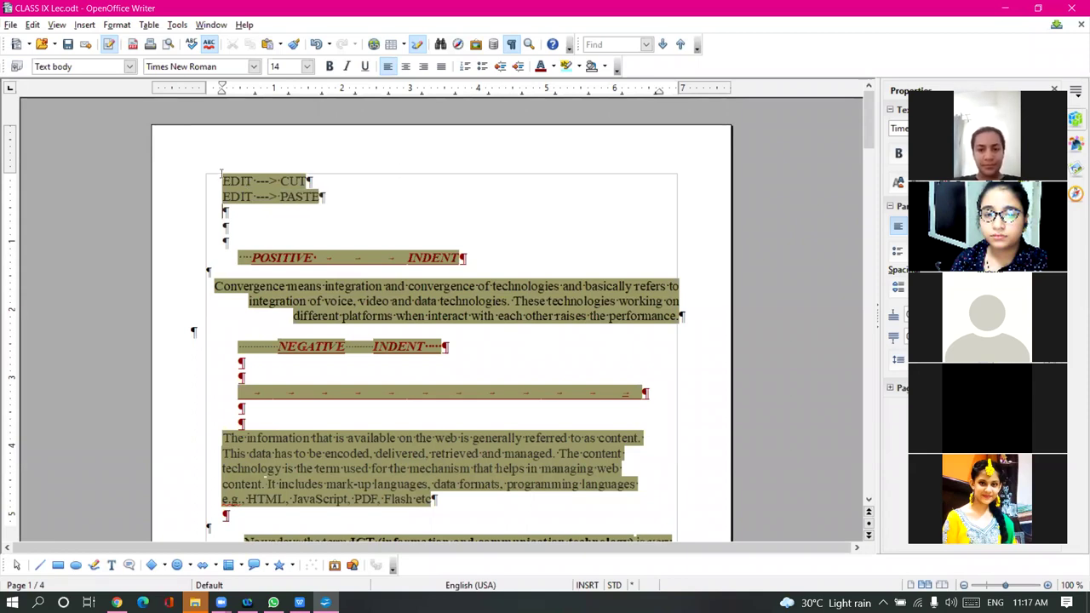
# Apply a red background to the "EDIT ---> CUT" and "EDIT ---> PASTE" paragraphs
pyautogui.moveTo(222, 181); pyautogui.dragTo(333, 194)
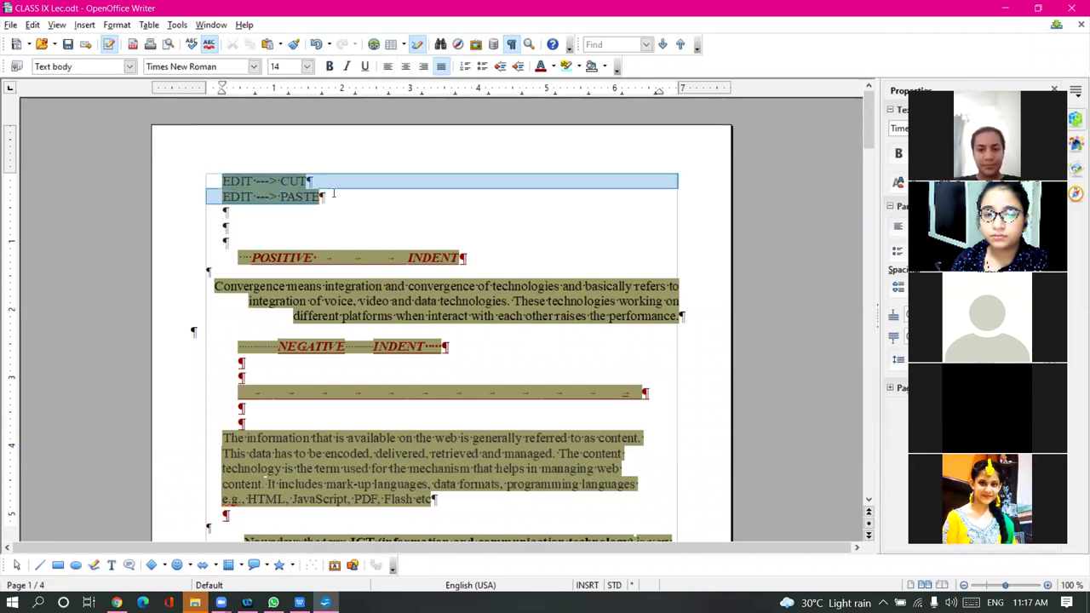
pyautogui.click(604, 67)
pyautogui.click(614, 108)
pyautogui.click(479, 214)
# Highlight the text of the "EDIT ---> CUT" and "EDIT ---> PASTE" lines in light cyan
pyautogui.click(565, 67)
pyautogui.click(272, 195)
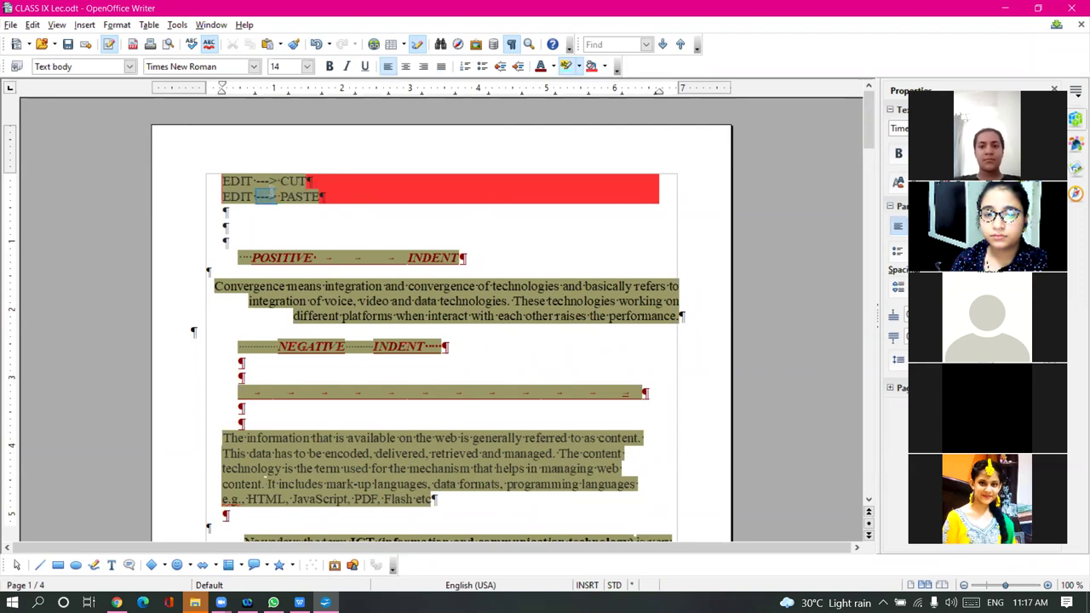
pyautogui.moveTo(225, 180); pyautogui.dragTo(323, 197)
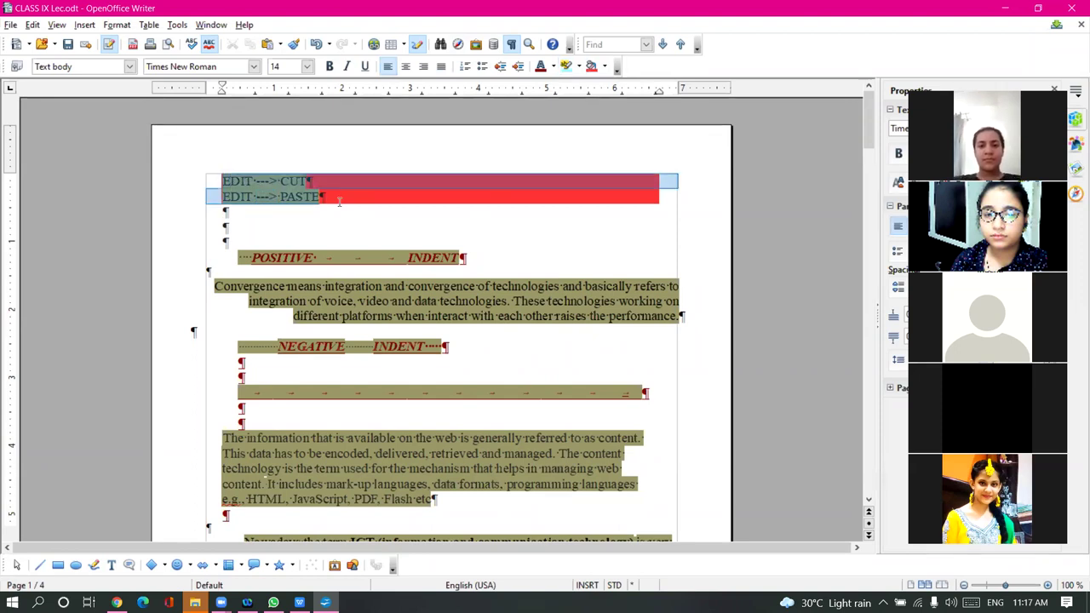
pyautogui.click(566, 67)
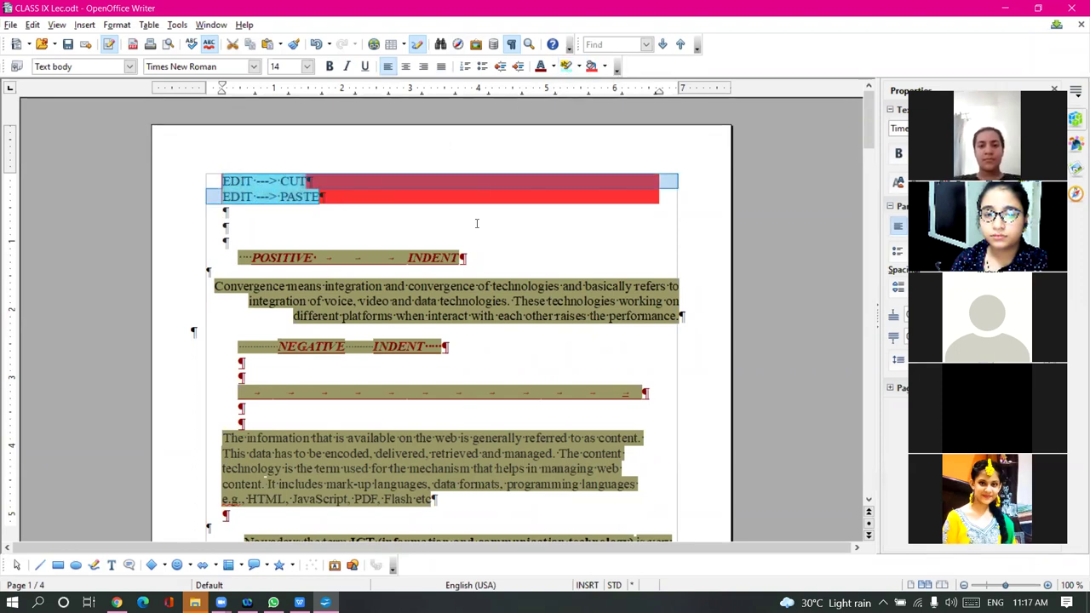
pyautogui.click(290, 243)
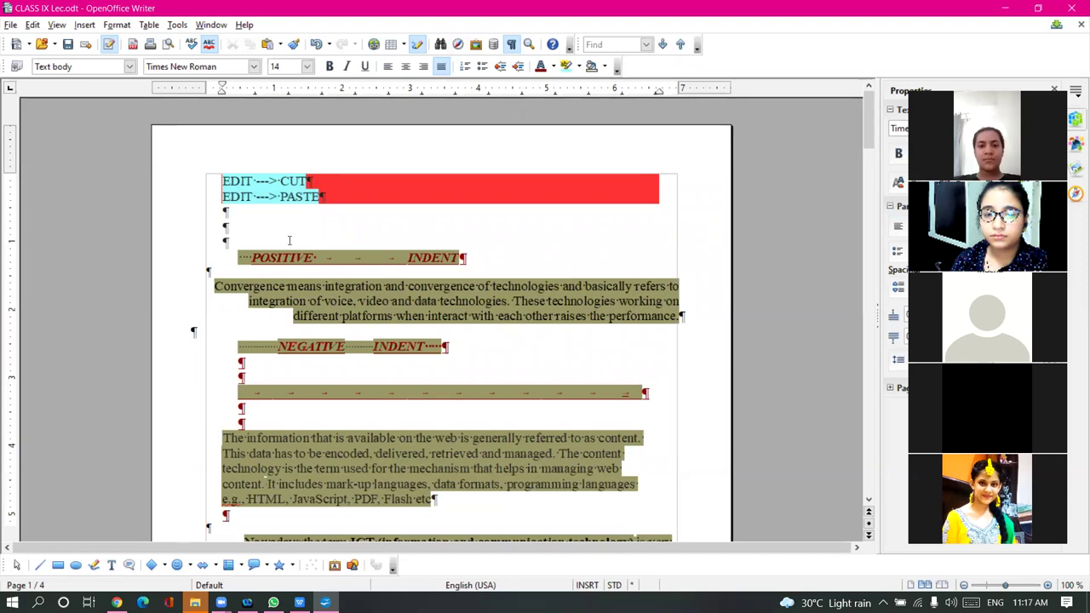
# Add the text "EDIT -->COPY" two lines below the "EDIT ---> PASTE" line
pyautogui.click(301, 232)
pyautogui.write('EDIT')
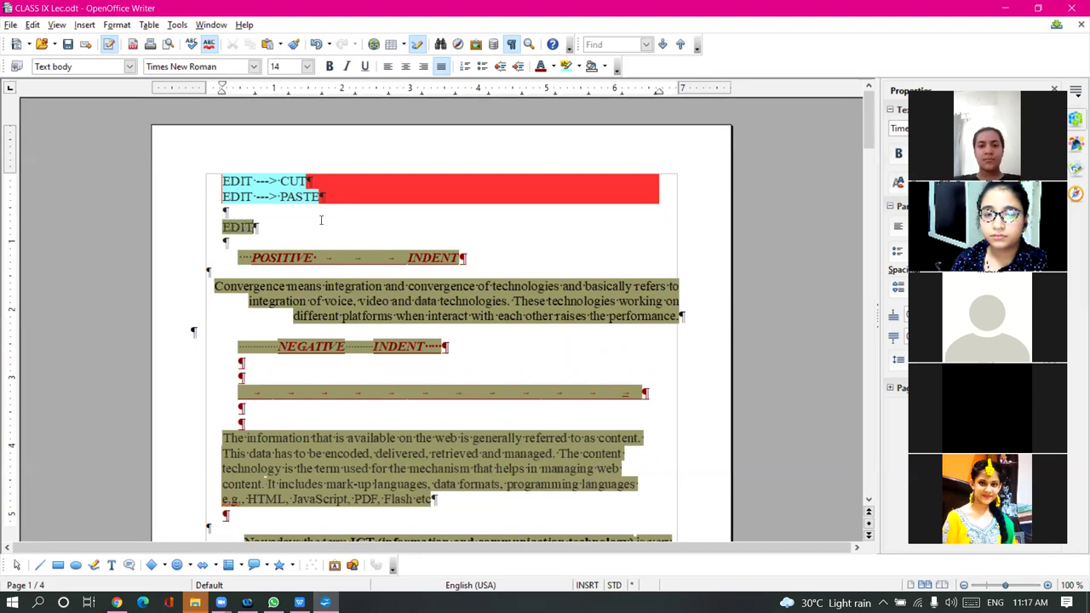
pyautogui.write(' ---> COPY')
# Copy the formatting of the "EDIT ---> PASTE" line onto the "EDIT -->COPY" line with the Format Paintbrush
pyautogui.moveTo(205, 228); pyautogui.dragTo(313, 225)
pyautogui.moveTo(236, 197); pyautogui.dragTo(317, 197)
pyautogui.click(293, 44)
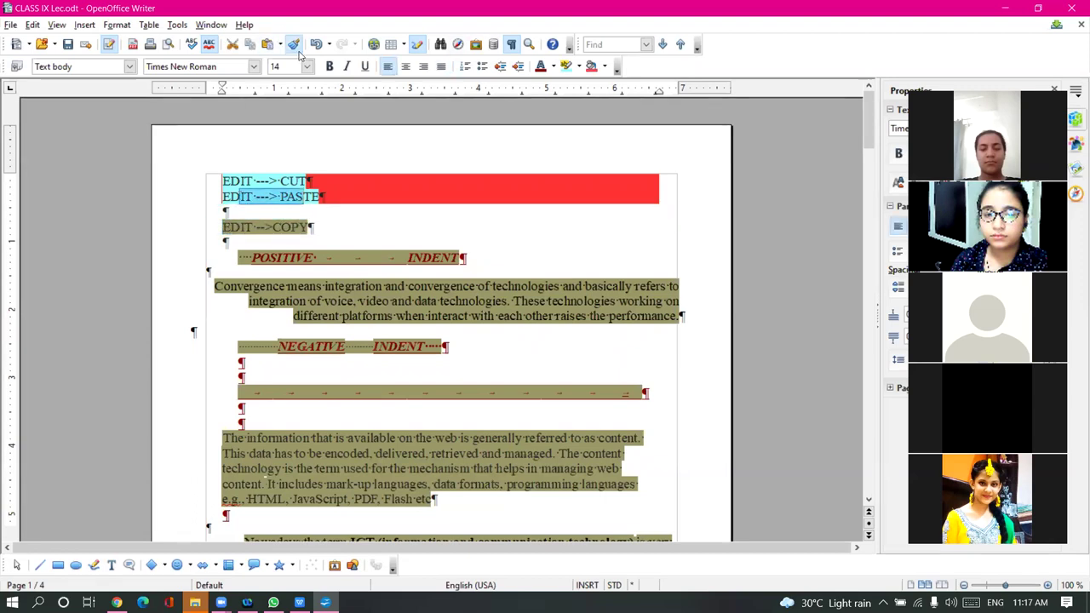
pyautogui.click(223, 228)
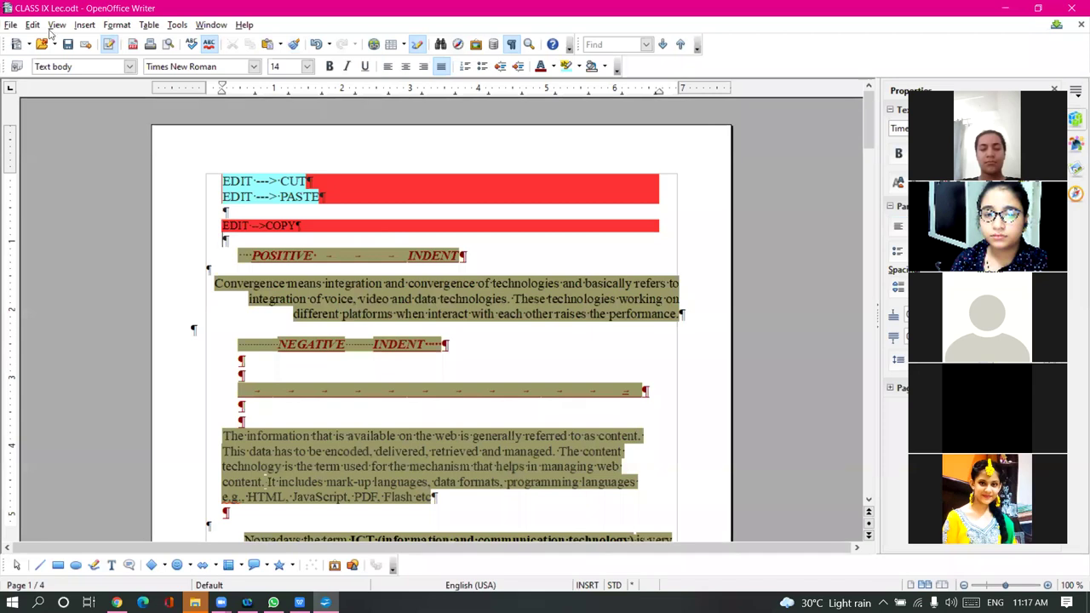
pyautogui.click(321, 222)
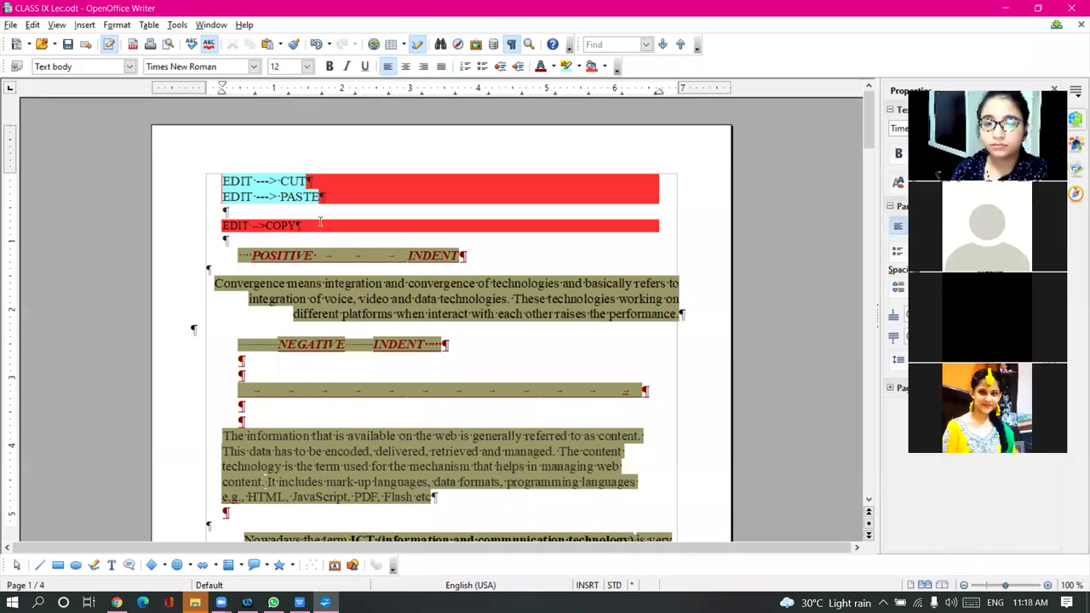
# Add three blank lines below the "EDIT -->COPY" line and hide the nonprinting characters
pyautogui.press('Return')
pyautogui.press('Return')
pyautogui.press('Return')
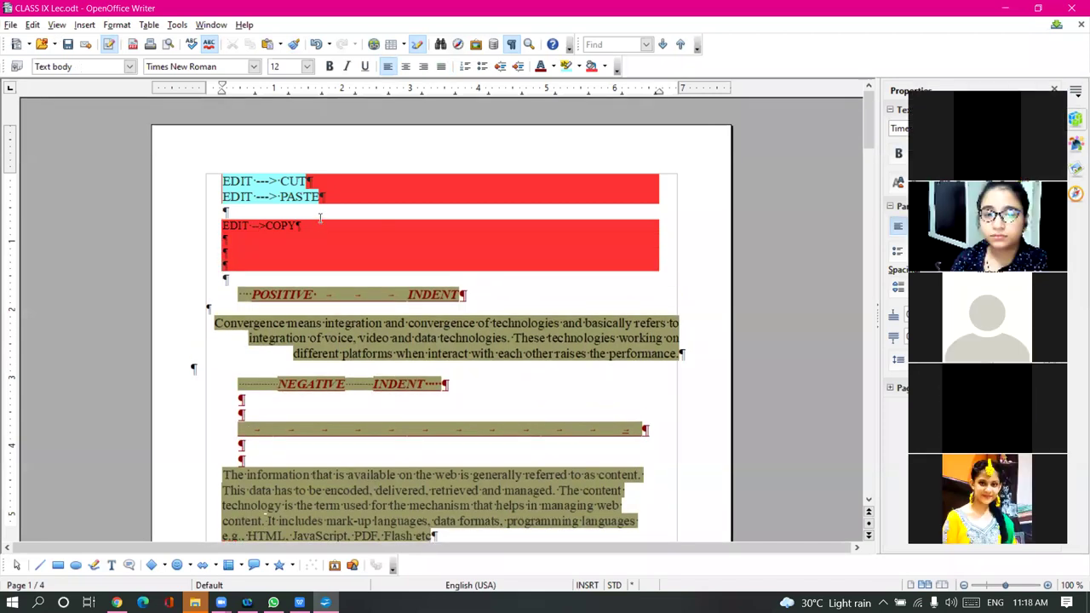
pyautogui.click(511, 45)
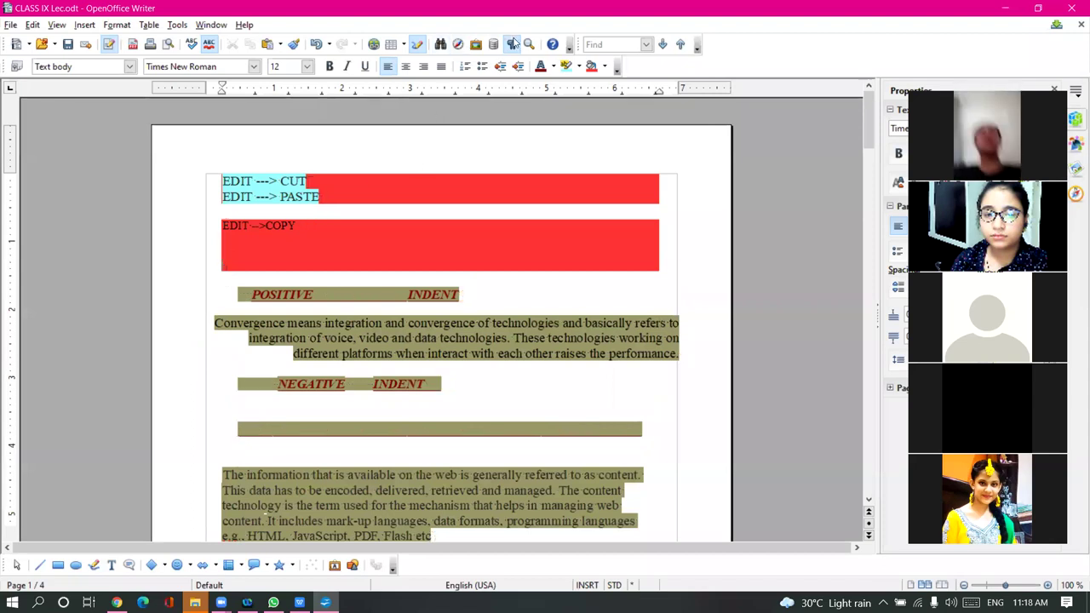
# Enter "CTRL+X", "CTRL+V" and "CTRl+C" on consecutive lines at the end of the red block below "EDIT -->COPY"
pyautogui.write('CTRL')
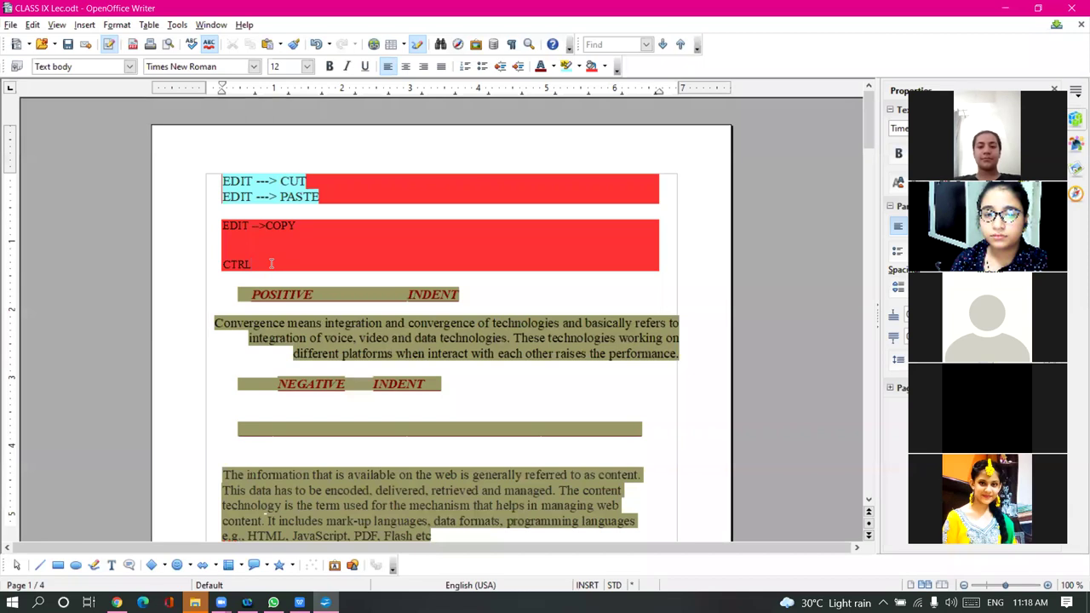
pyautogui.write('+X')
pyautogui.press('Return')
pyautogui.write('CY')
pyautogui.press('BackSpace')
pyautogui.press('BackSpace')
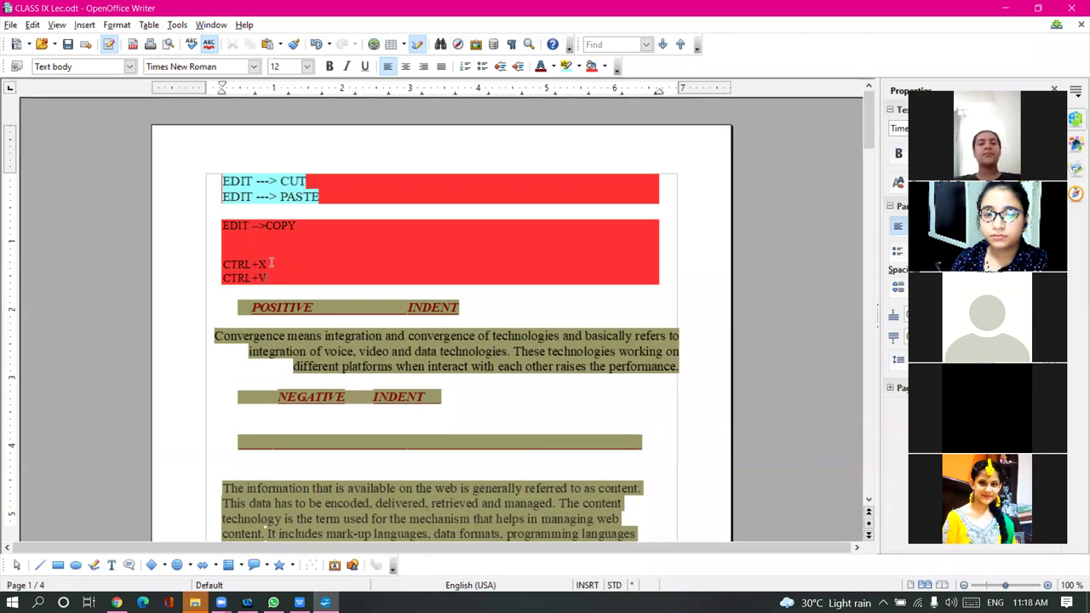
pyautogui.write('TRL+V')
pyautogui.press('Return')
pyautogui.write('CTRL')
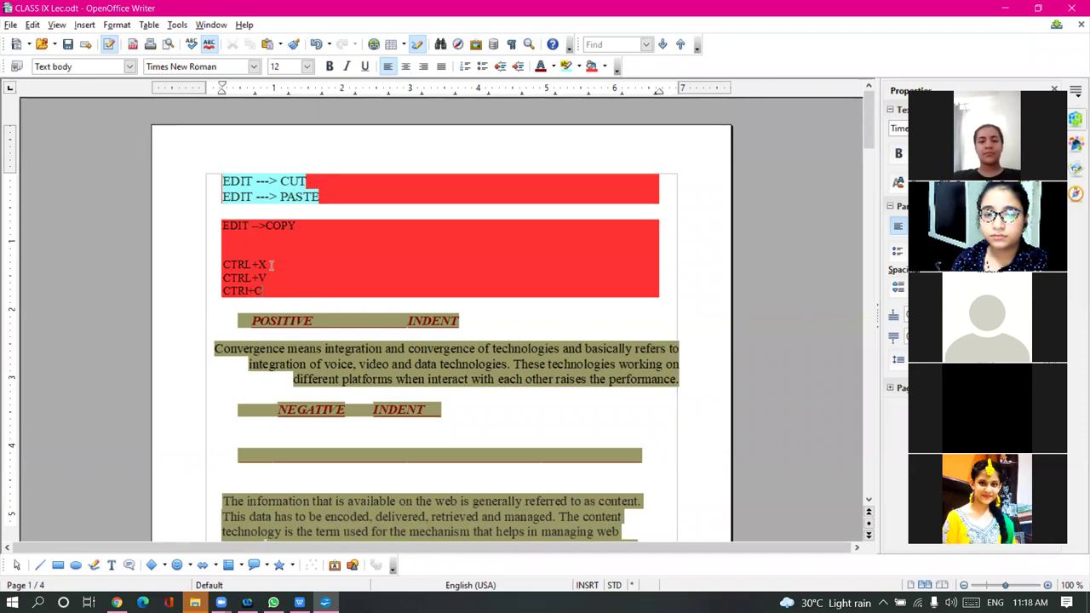
# Add blank lines above the "POSITIVE INDENT" heading and enter "RIGHT CLICK" there
pyautogui.click(245, 321)
pyautogui.press('Return')
pyautogui.press('Return')
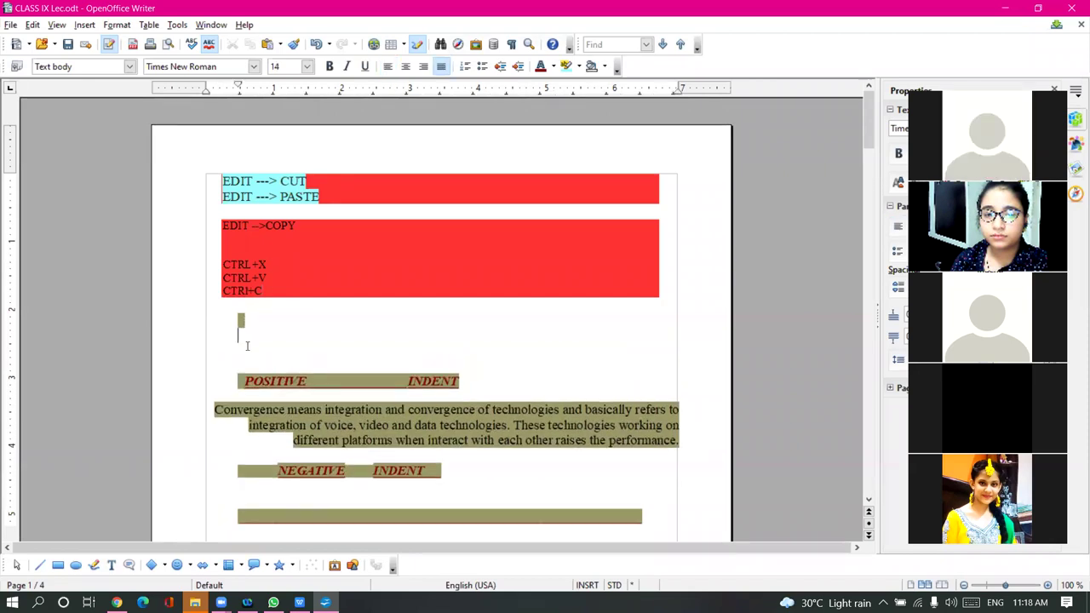
pyautogui.press('Return')
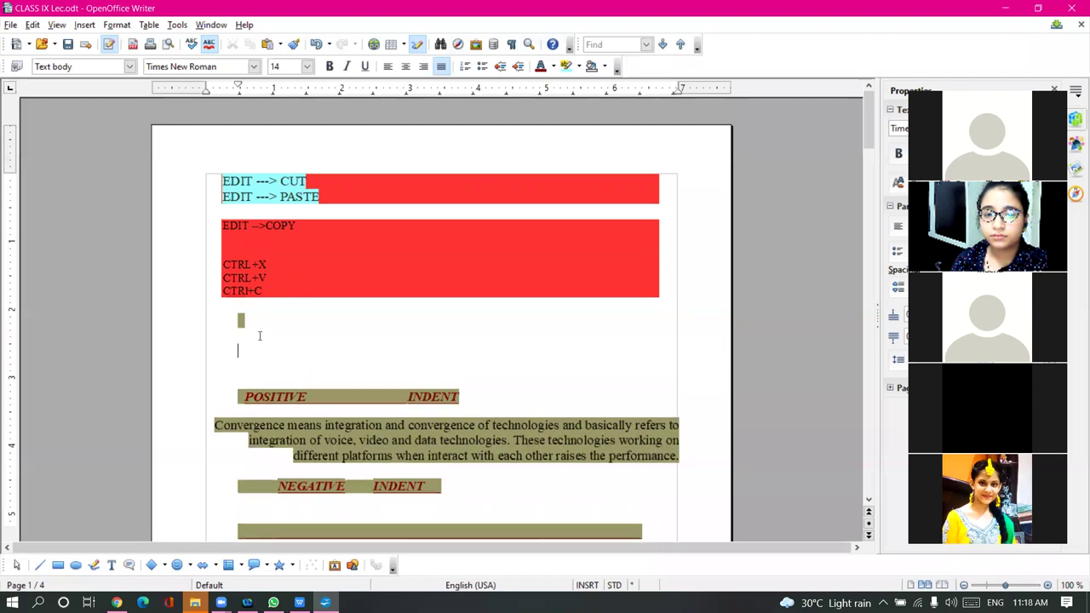
pyautogui.write('RIGHT CLICK')
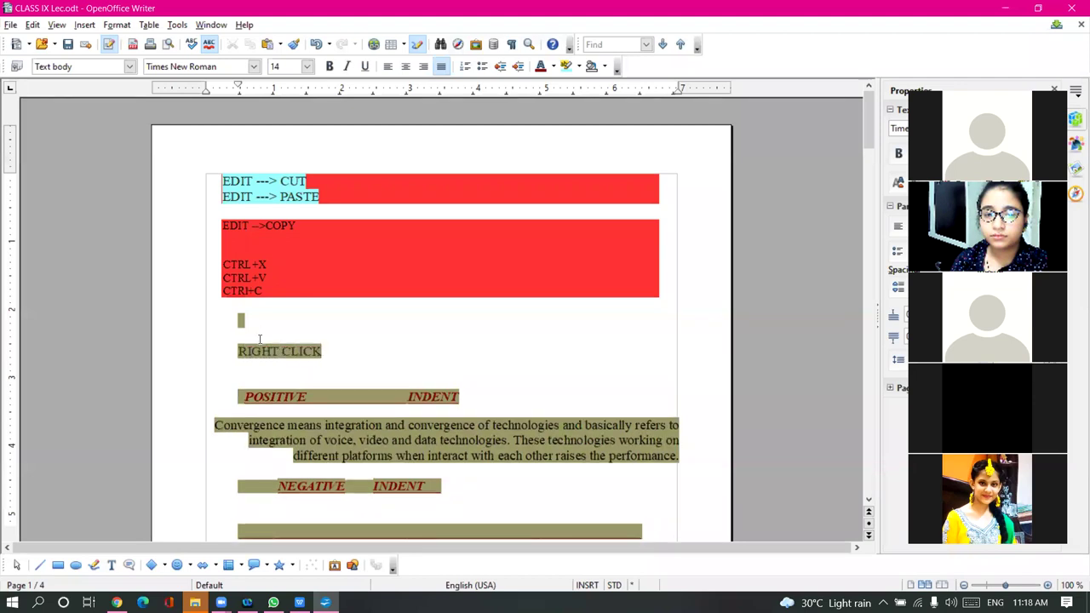
# Copy the Convergence paragraph from the final "e" of its first word to its end and paste it below the "RIGHT CLICK" line
pyautogui.moveTo(279, 425); pyautogui.dragTo(678, 458)
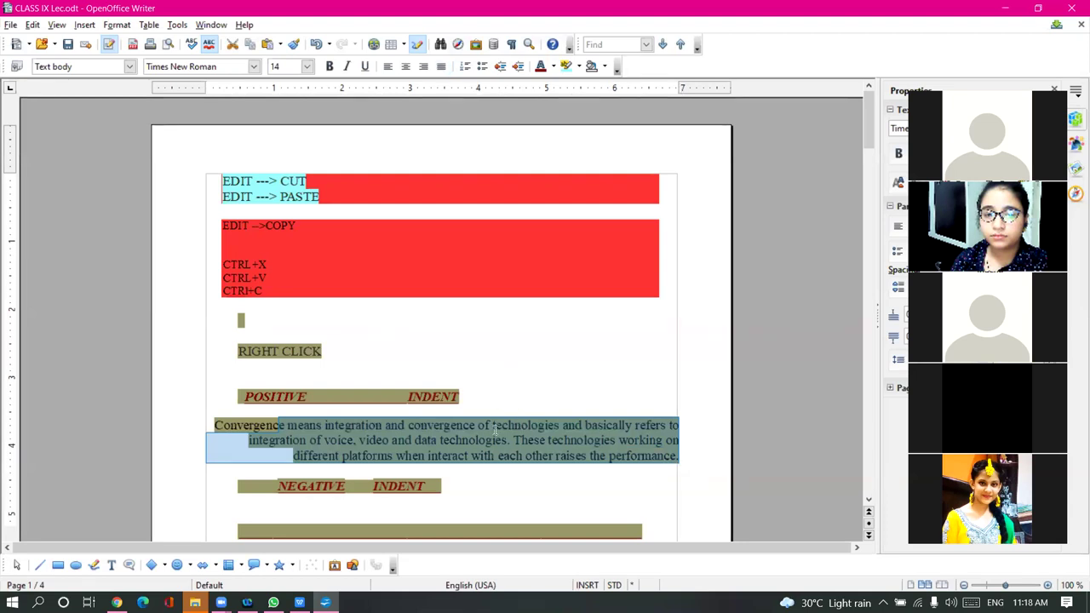
pyautogui.rightClick(495, 430)
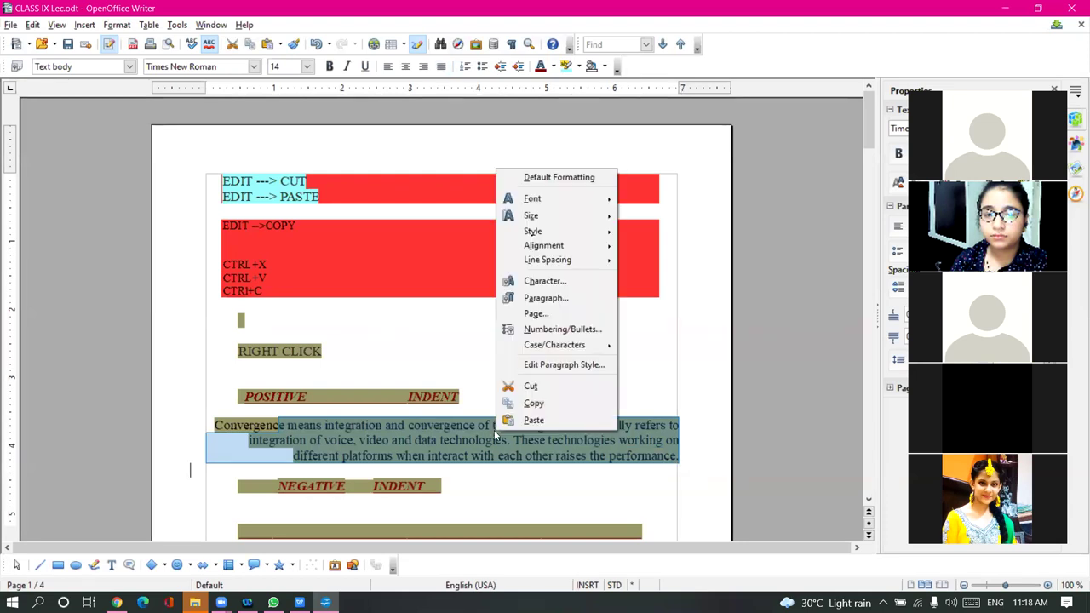
pyautogui.click(543, 411)
pyautogui.click(366, 368)
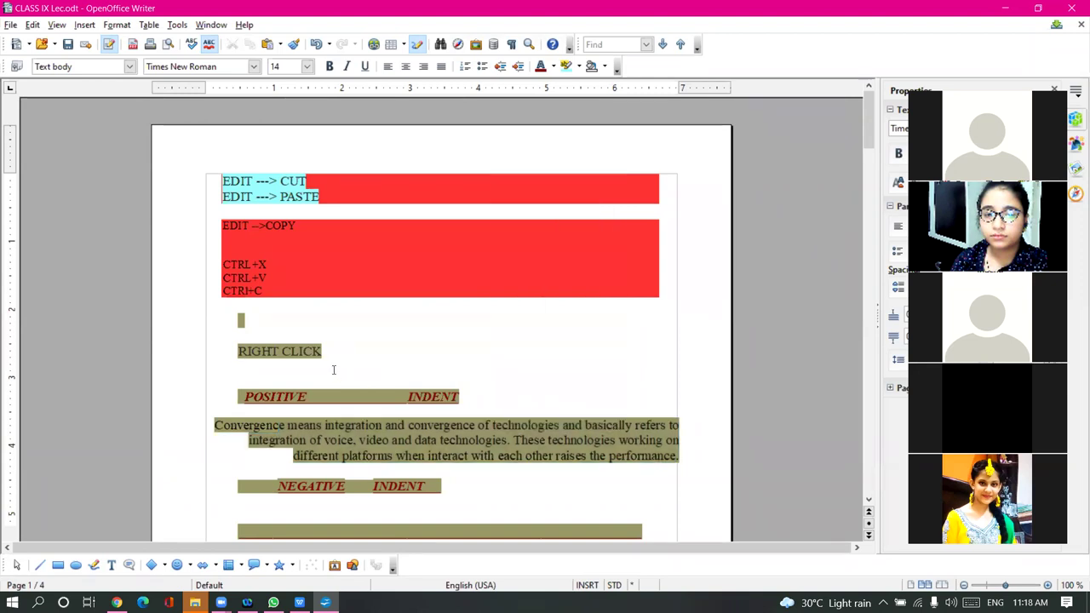
pyautogui.rightClick(332, 375)
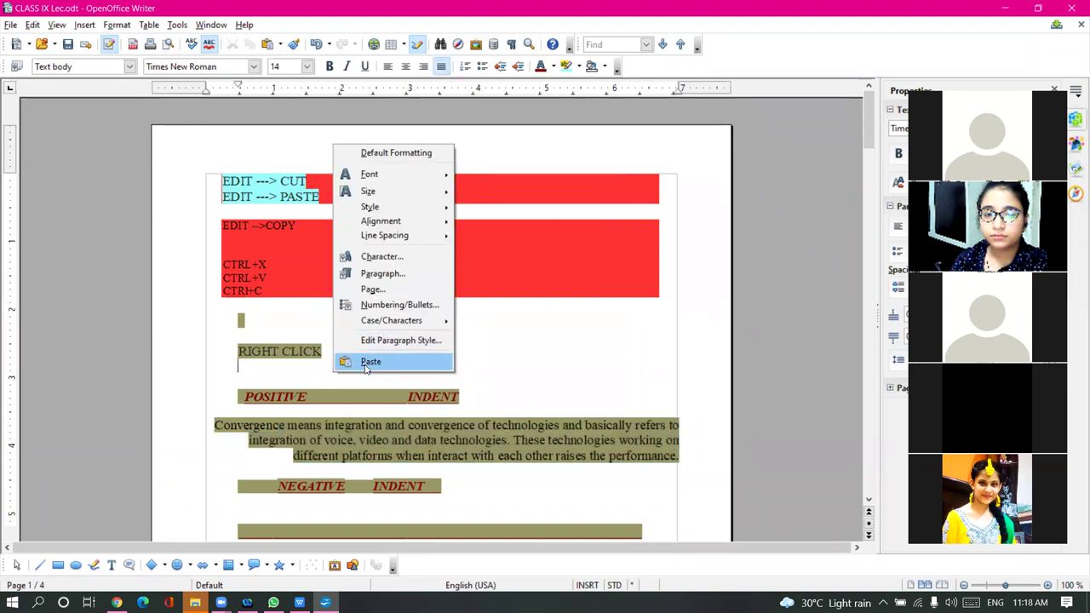
pyautogui.click(369, 362)
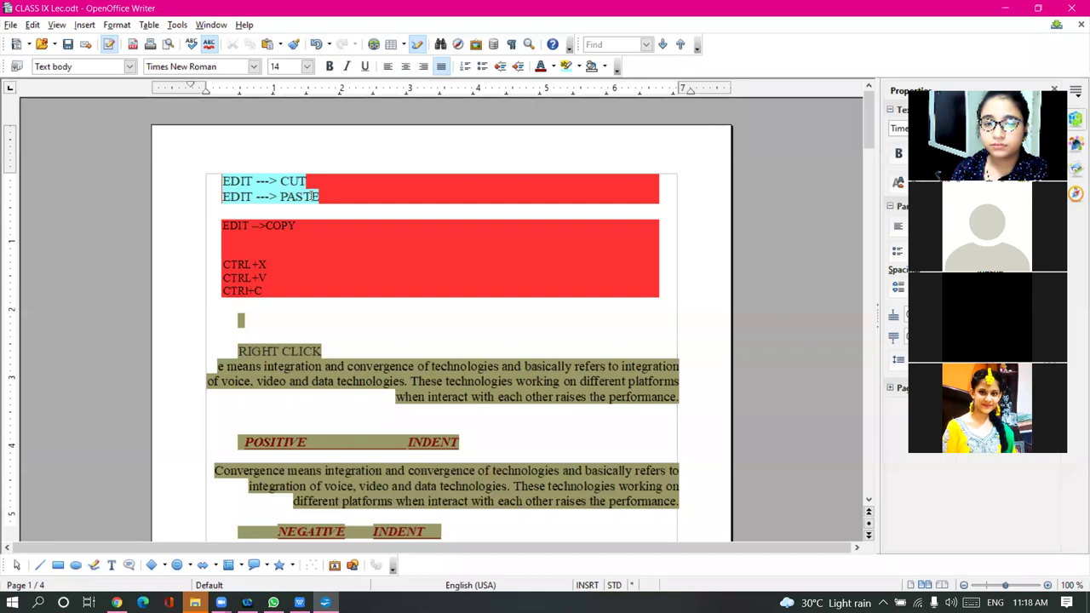
# Add the line "shortcut menu (right clcik)" a few lines below "CTRl+C", followed by three blank lines
pyautogui.click(276, 288)
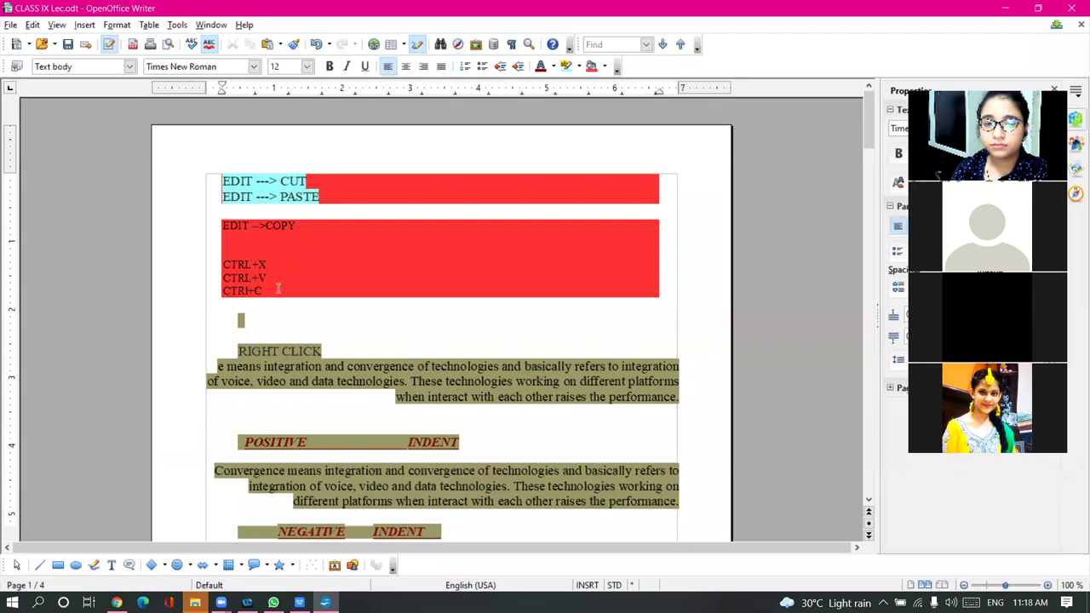
pyautogui.press('Return')
pyautogui.press('Return')
pyautogui.press('Return')
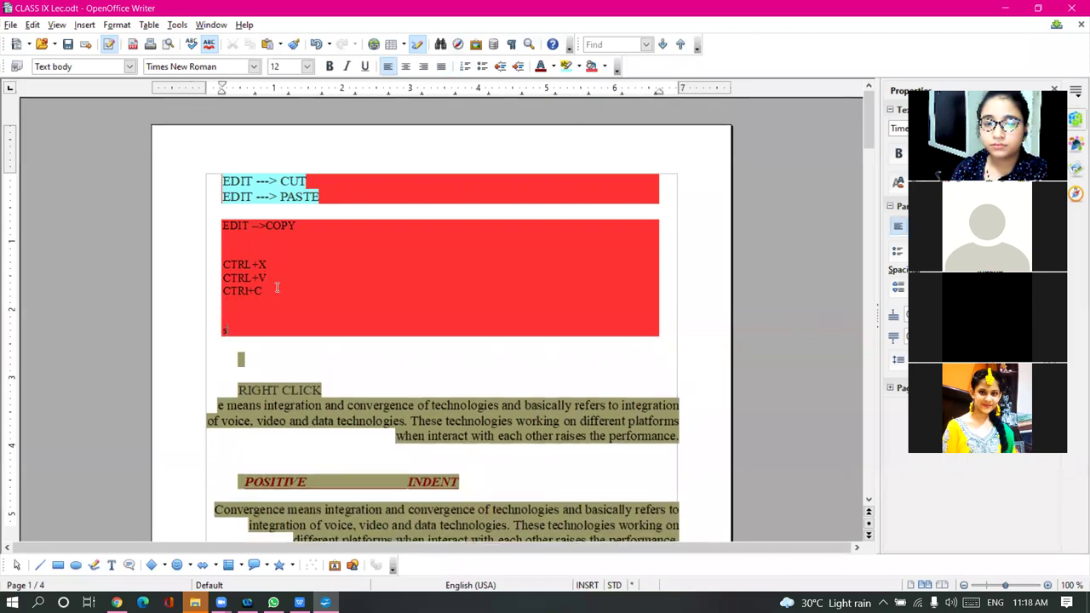
pyautogui.write('shortcut menu (right clcik')
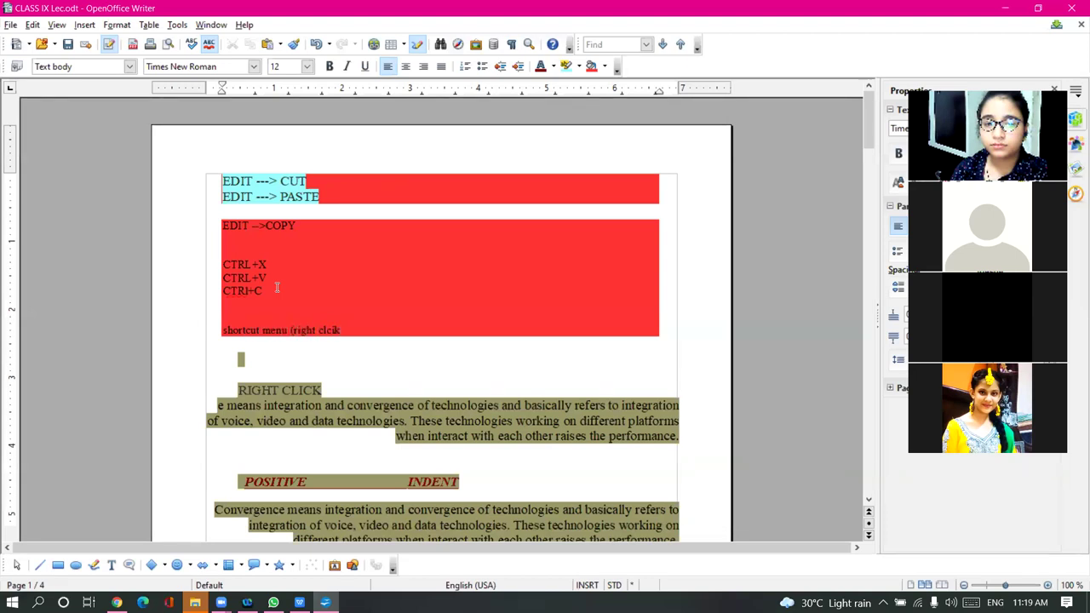
pyautogui.write(')')
pyautogui.press('Return')
pyautogui.press('Return')
pyautogui.press('Return')
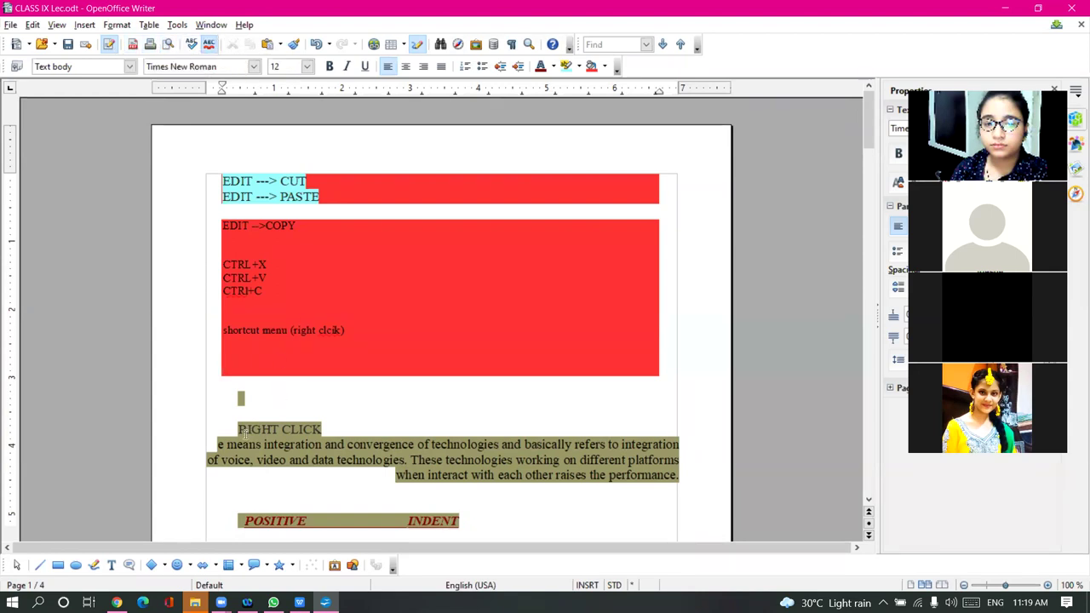
# Enter the line "CUT nad paste ----> MOVING" below "ctrl+a" on the last page
pyautogui.moveTo(218, 445); pyautogui.dragTo(545, 475)
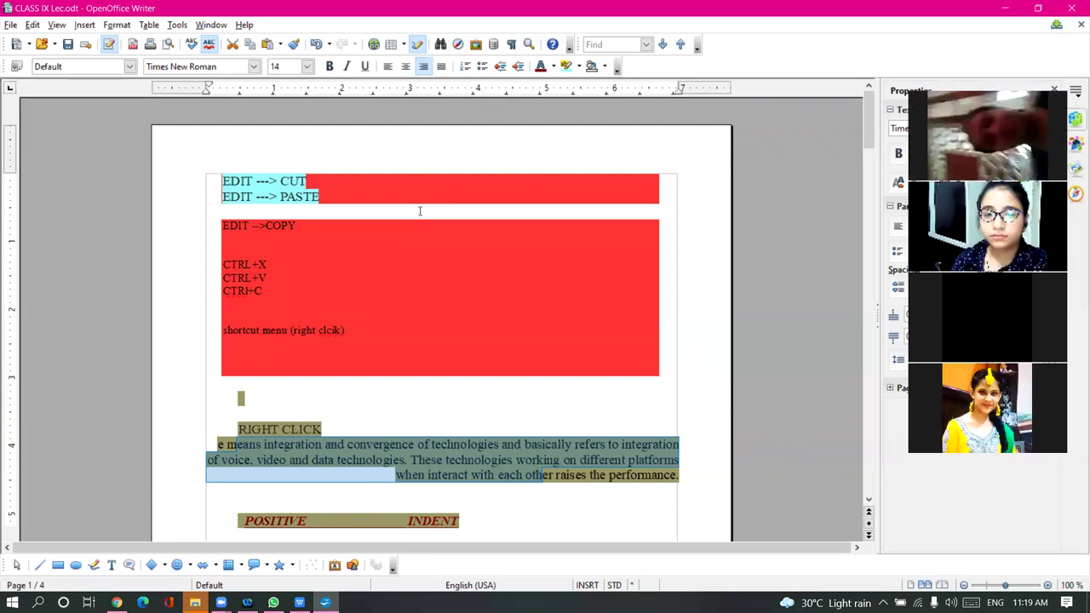
pyautogui.scroll(-20, 404, 226)
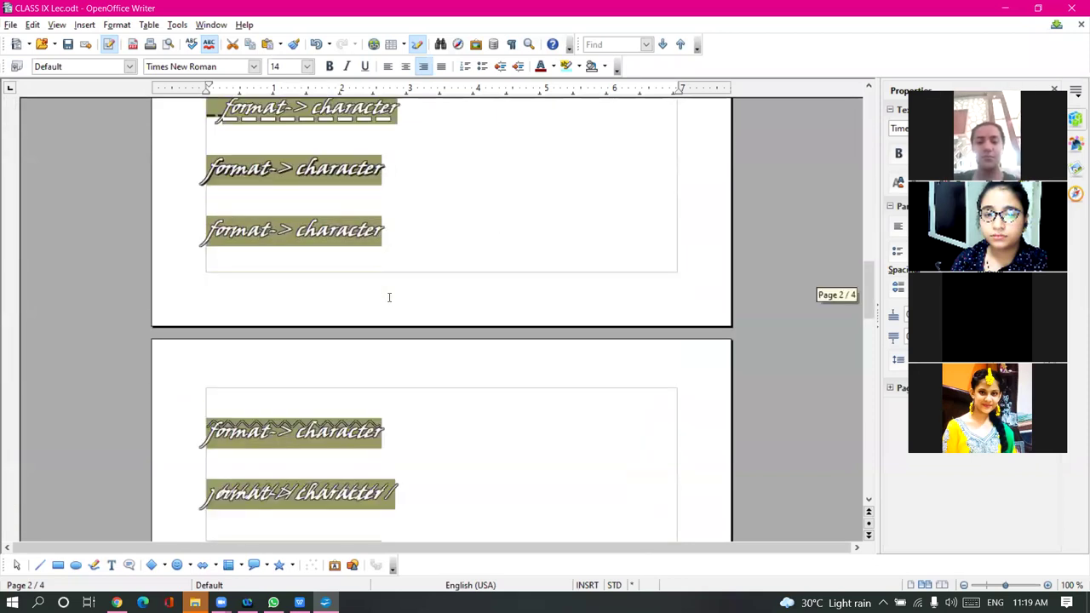
pyautogui.scroll(-10, 390, 298)
pyautogui.click(304, 199)
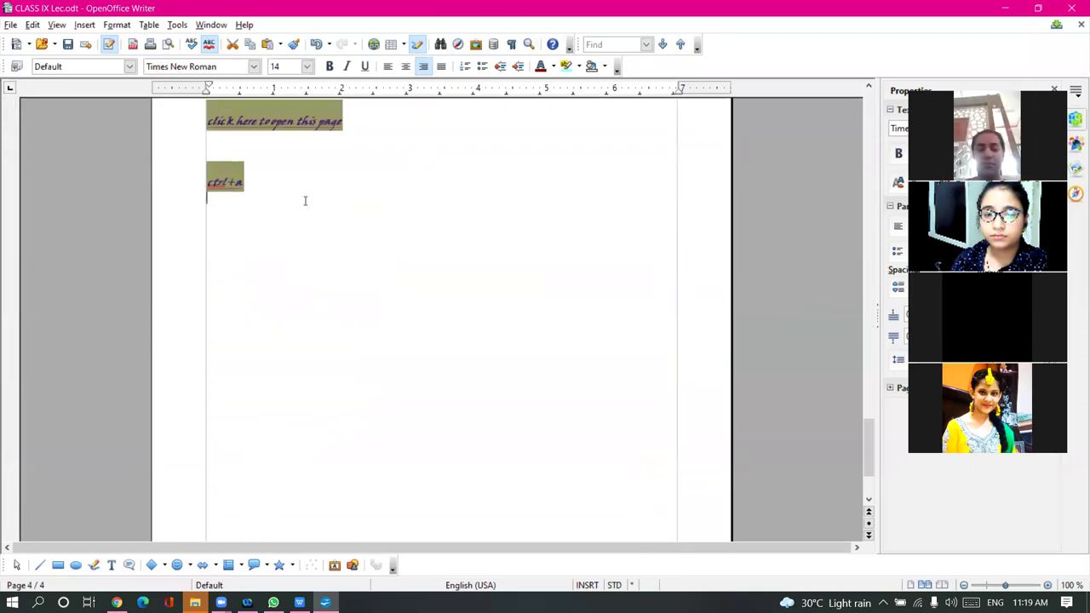
pyautogui.click(301, 239)
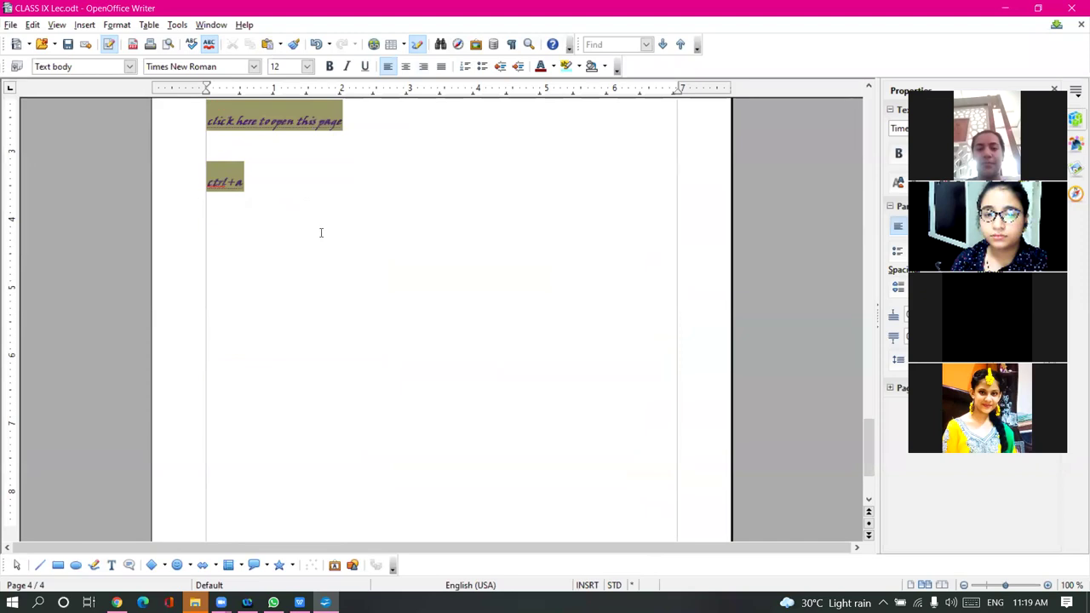
pyautogui.write('CU')
pyautogui.write('nad pa')
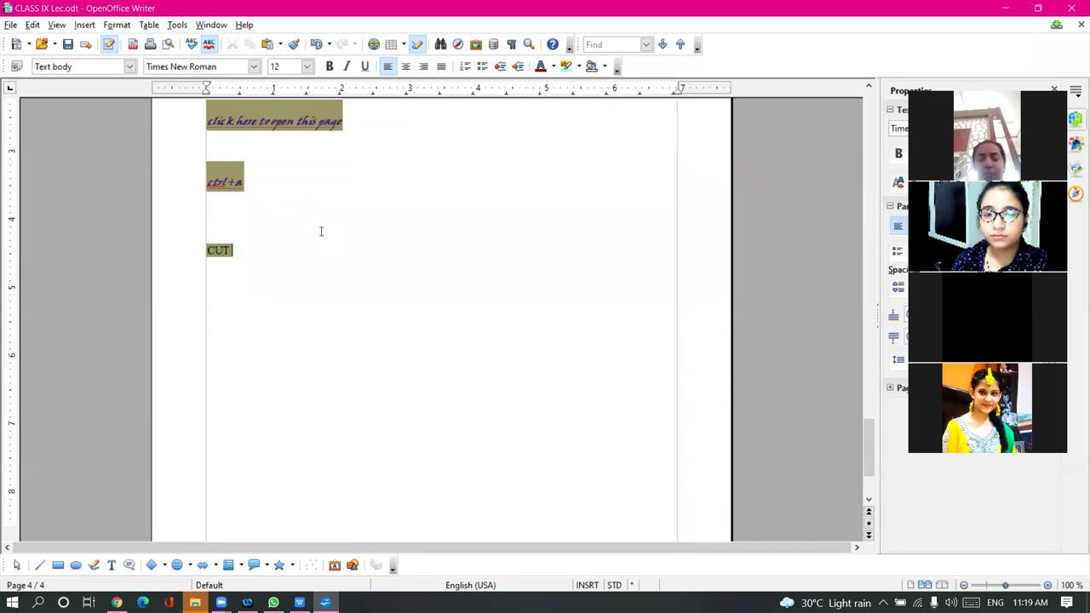
pyautogui.write('ste   ')
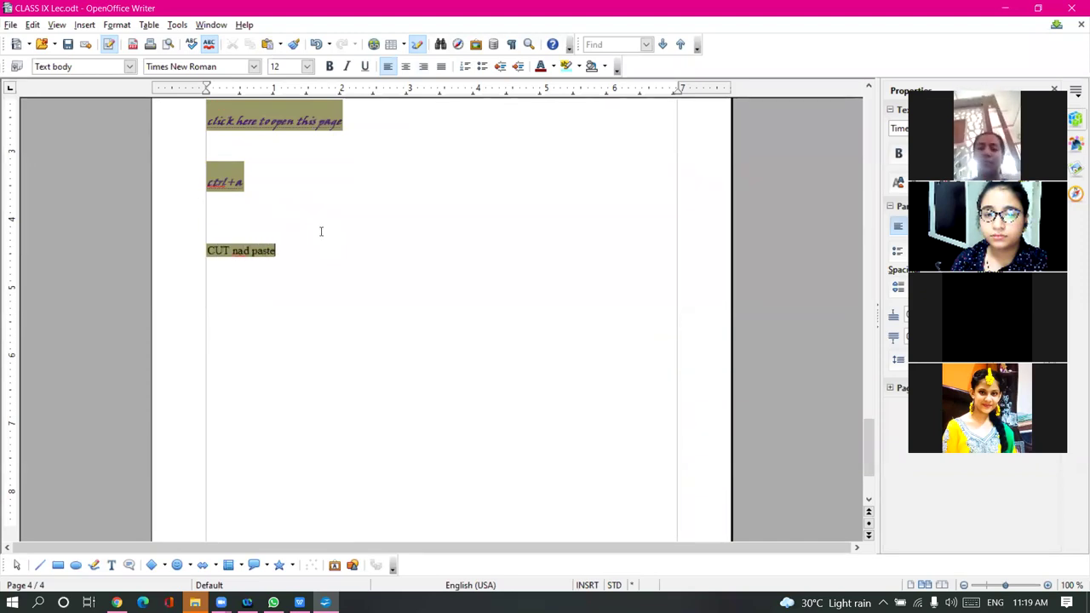
pyautogui.write('----> MOVING')
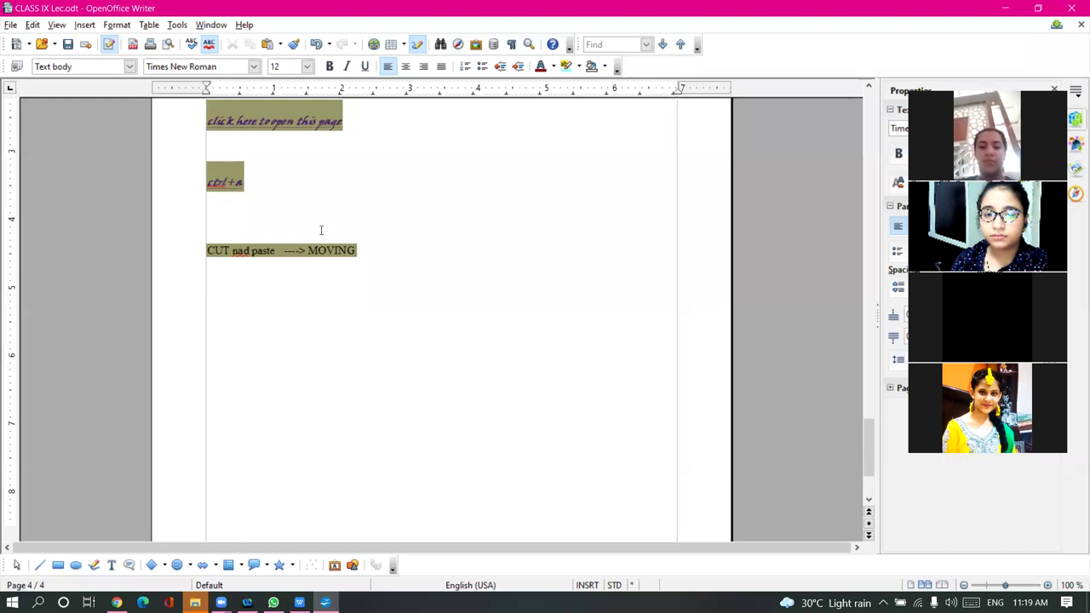
# Add the line "COPY and paste -----> Duplicate copy" beneath the "MOVING" line
pyautogui.press('Return')
pyautogui.write('COPY')
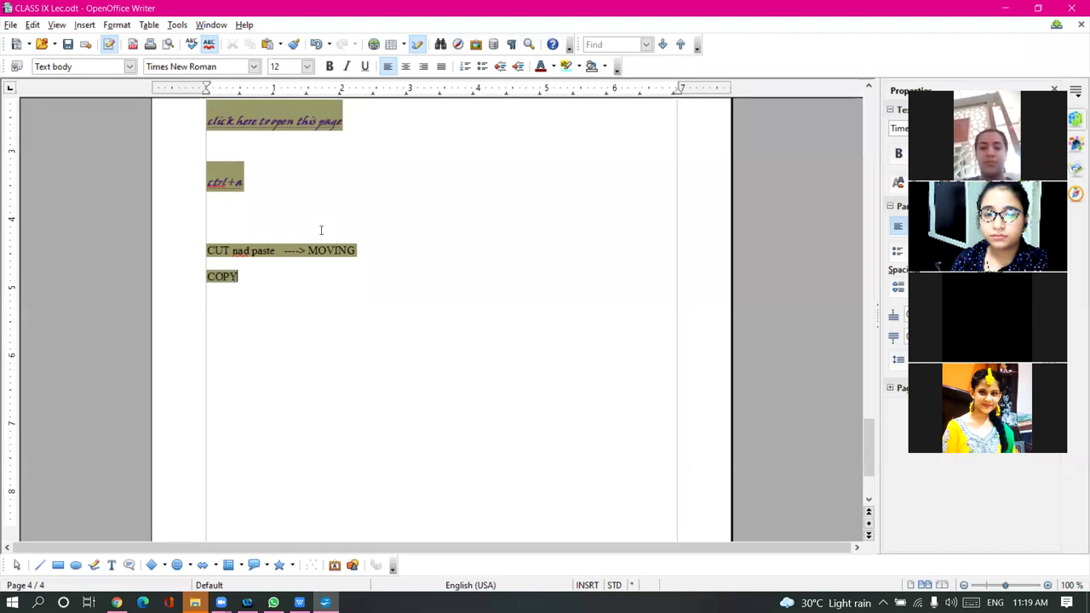
pyautogui.press('BackSpace')
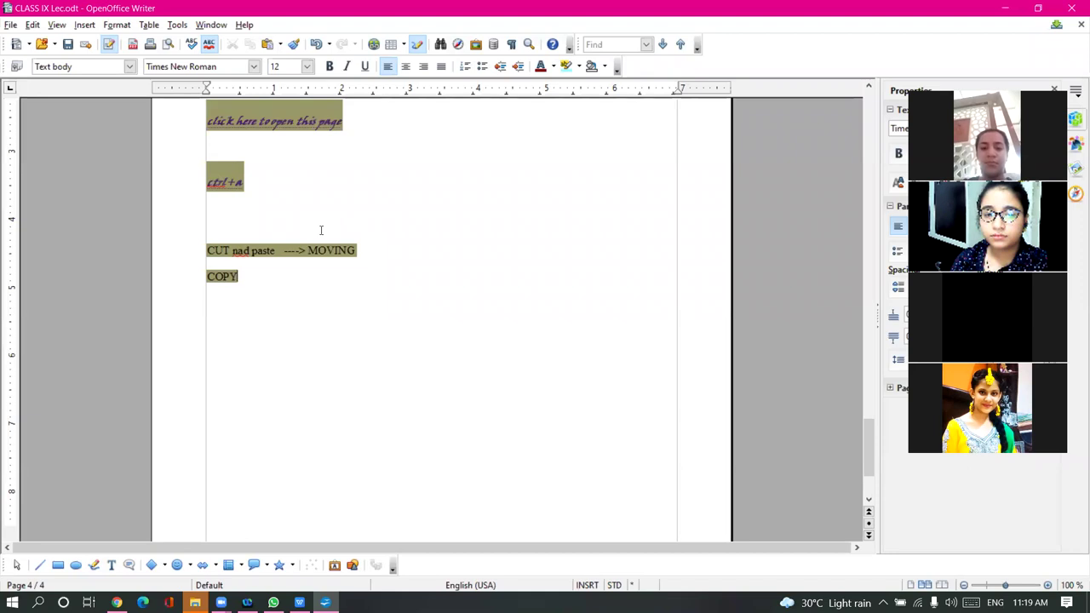
pyautogui.write('and pas')
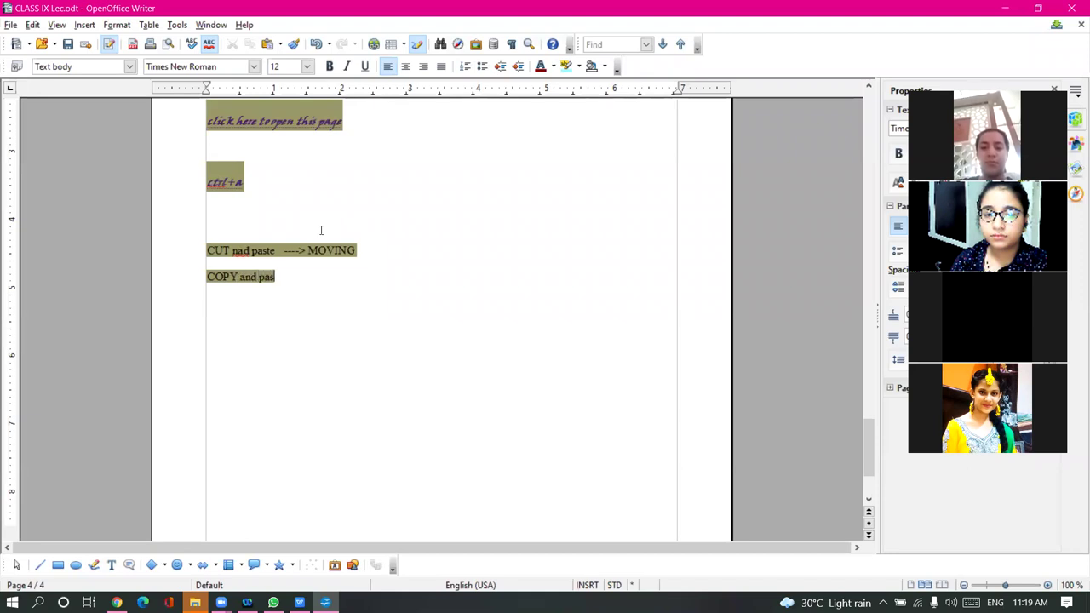
pyautogui.write('te  -----')
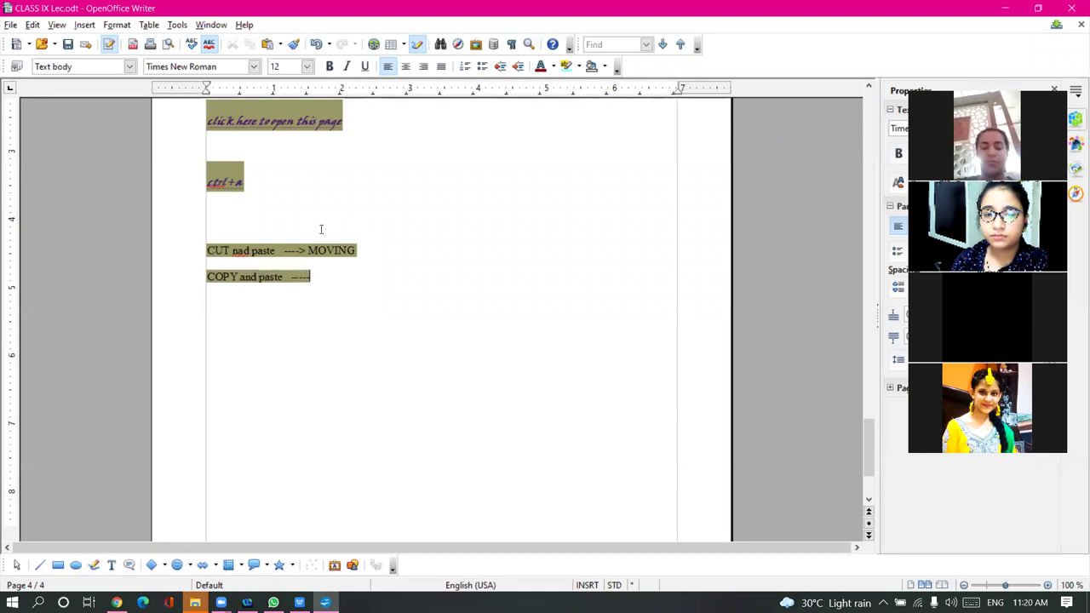
pyautogui.write('>')
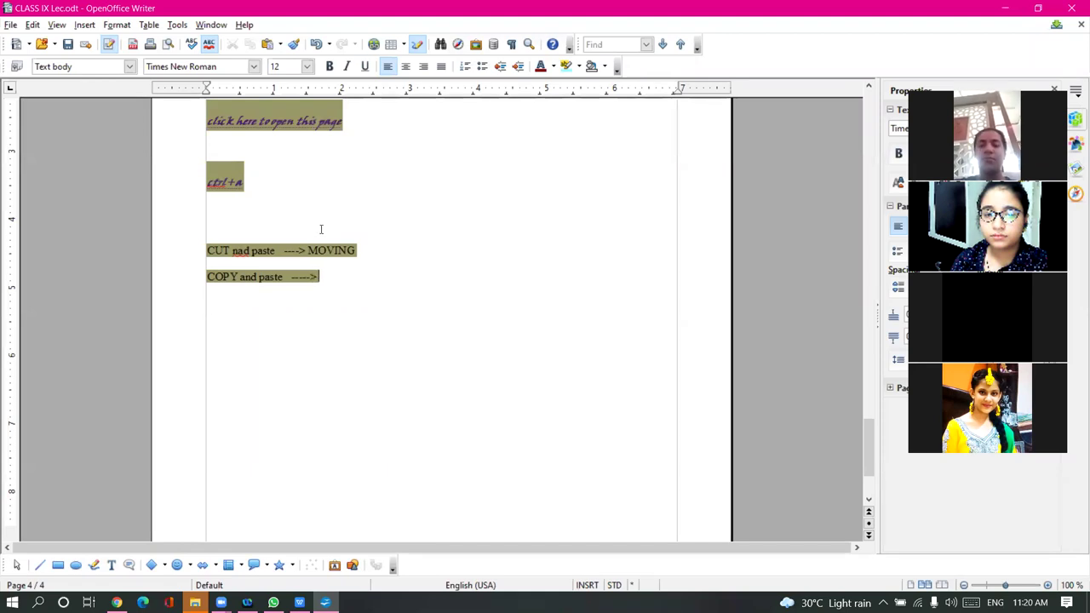
pyautogui.write(' Duplicate copy')
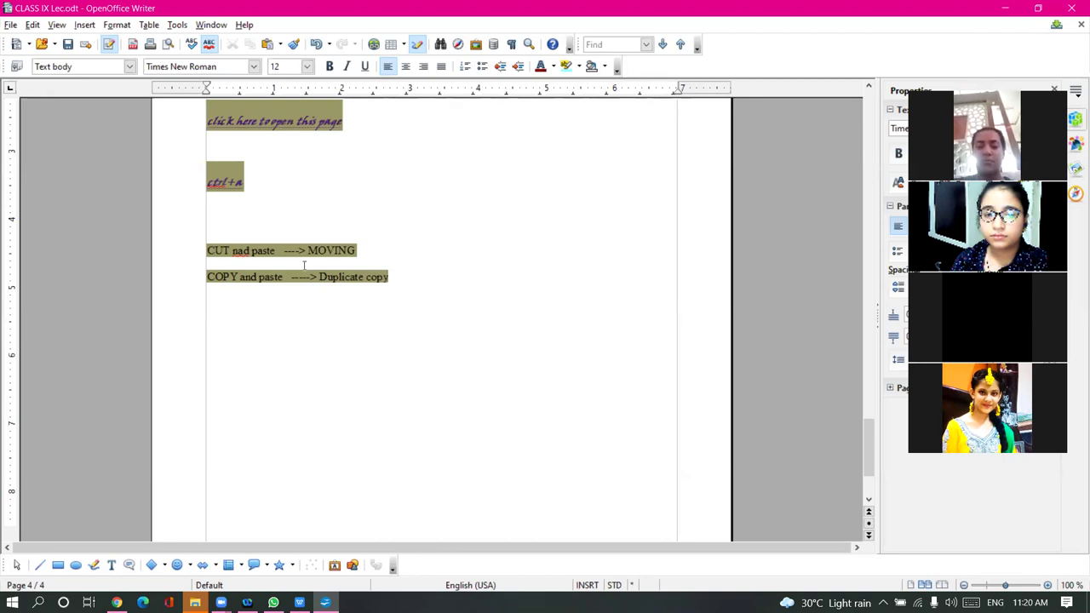
pyautogui.moveTo(249, 250); pyautogui.dragTo(237, 258)
pyautogui.hotkey('ctrl', 'x')
pyautogui.write('and')
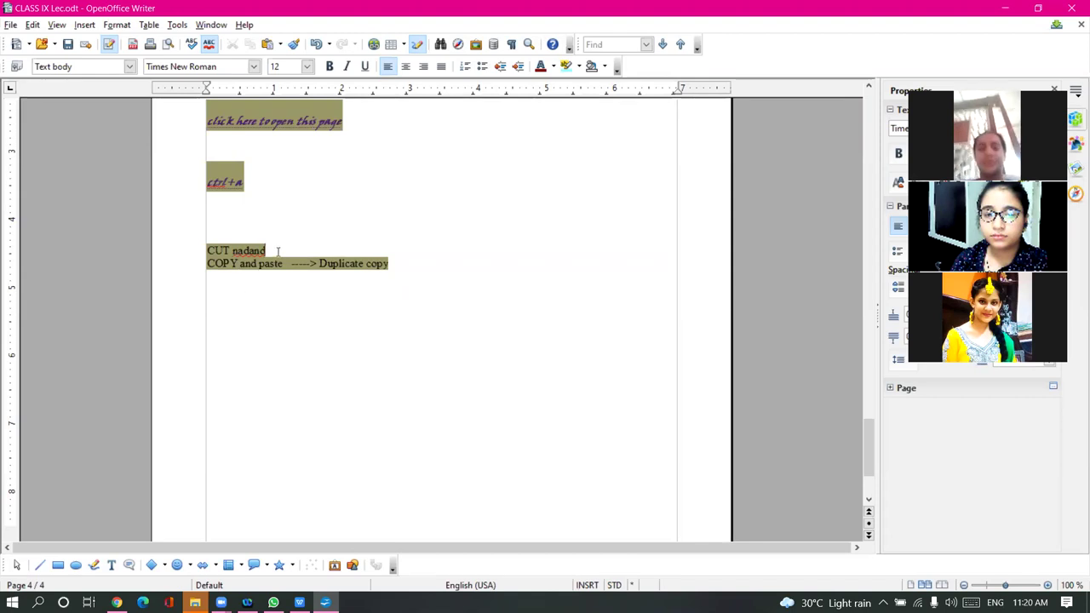
pyautogui.hotkey('ctrl', 'z')
pyautogui.hotkey('ctrl', 'z')
pyautogui.hotkey('ctrl', 'z')
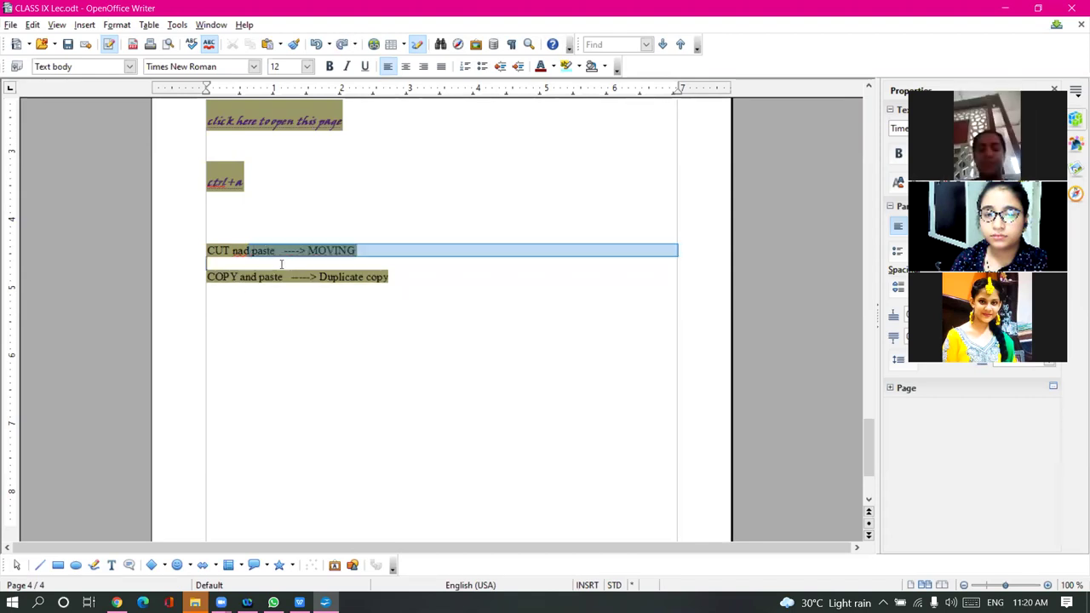
# Correct the misspelled "nad" to "and" in the "MOVING" line
pyautogui.click(287, 341)
pyautogui.hotkey('ctrl', 'z')
pyautogui.click(236, 256)
pyautogui.click(289, 317)
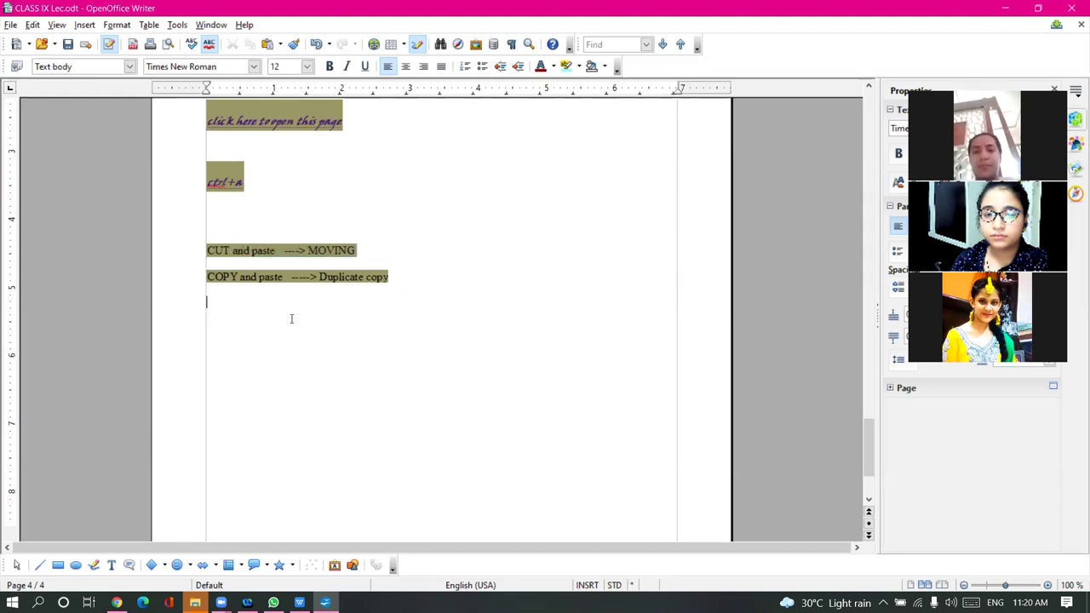
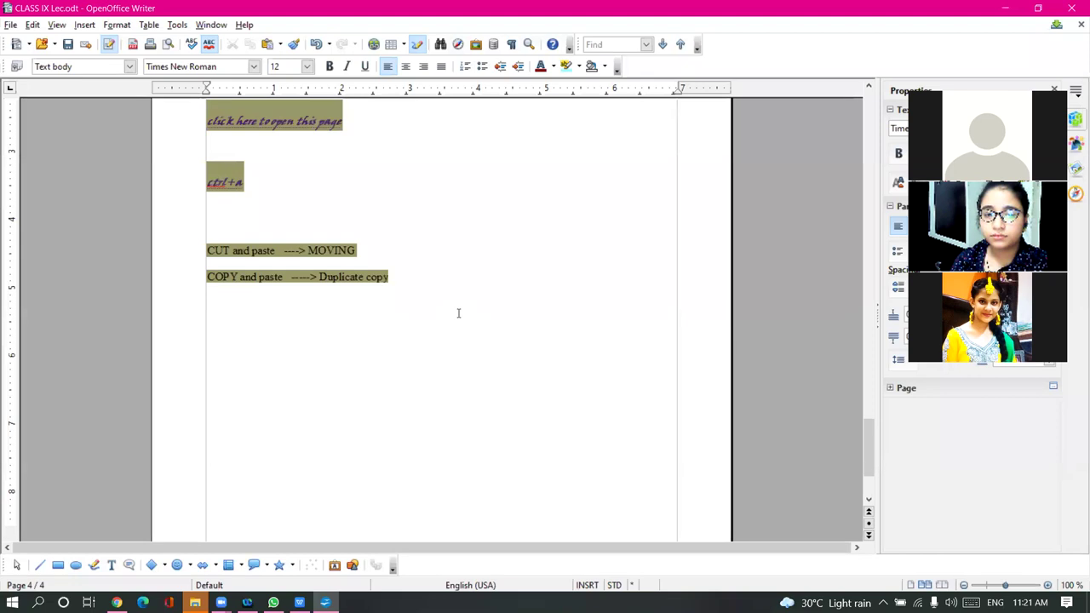
pyautogui.scroll(15, 525, 407)
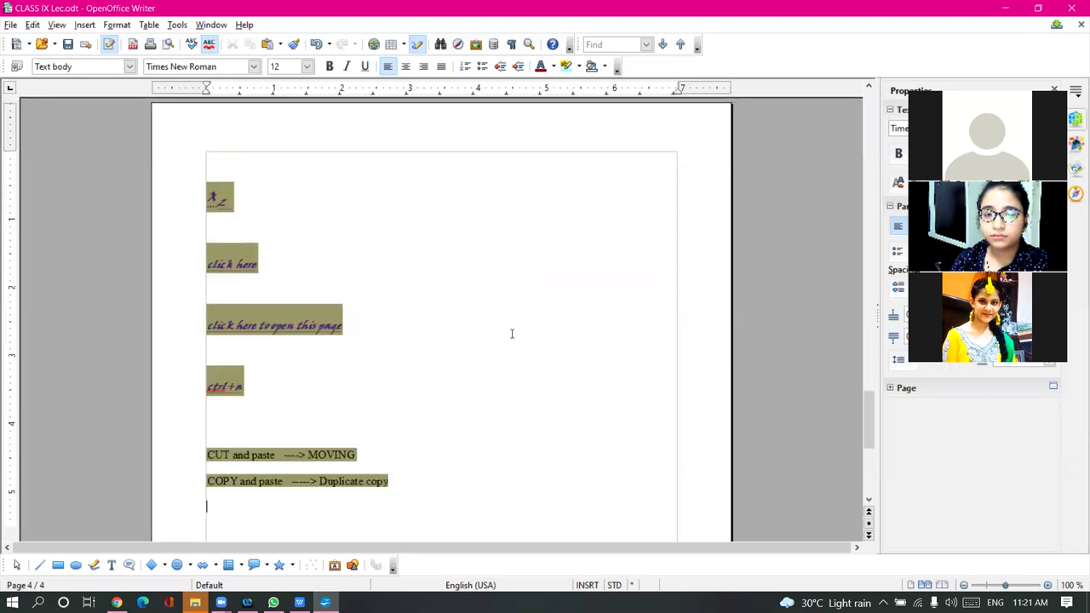
# Select part of the right-aligned paragraph below "RIGHT CLICK" on the first page and clear the selection
pyautogui.scroll(15, 445, 292)
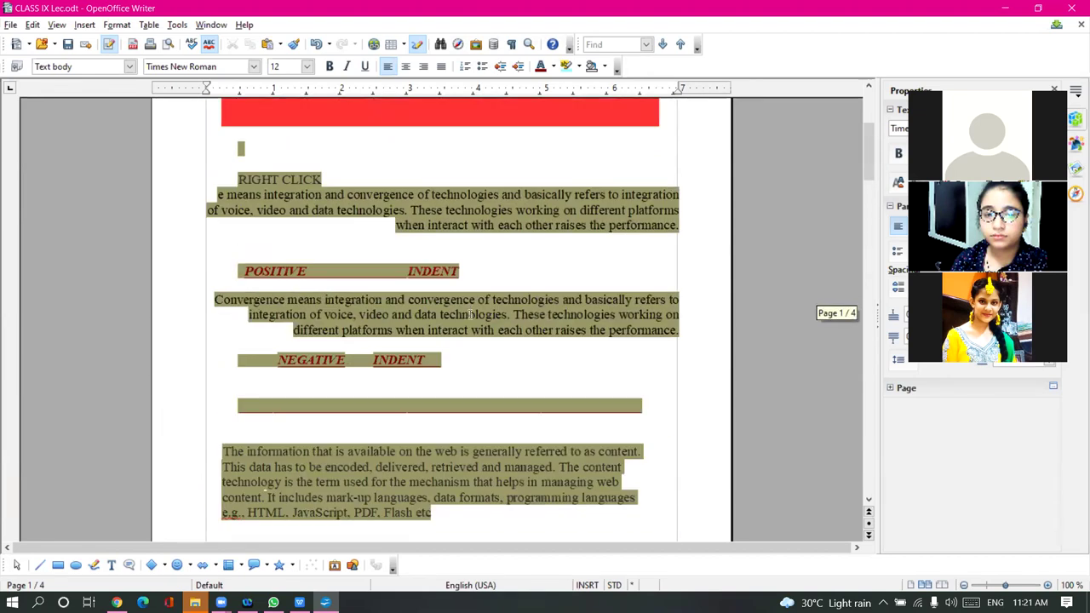
pyautogui.moveTo(523, 210); pyautogui.dragTo(475, 211)
pyautogui.moveTo(588, 210); pyautogui.dragTo(366, 194)
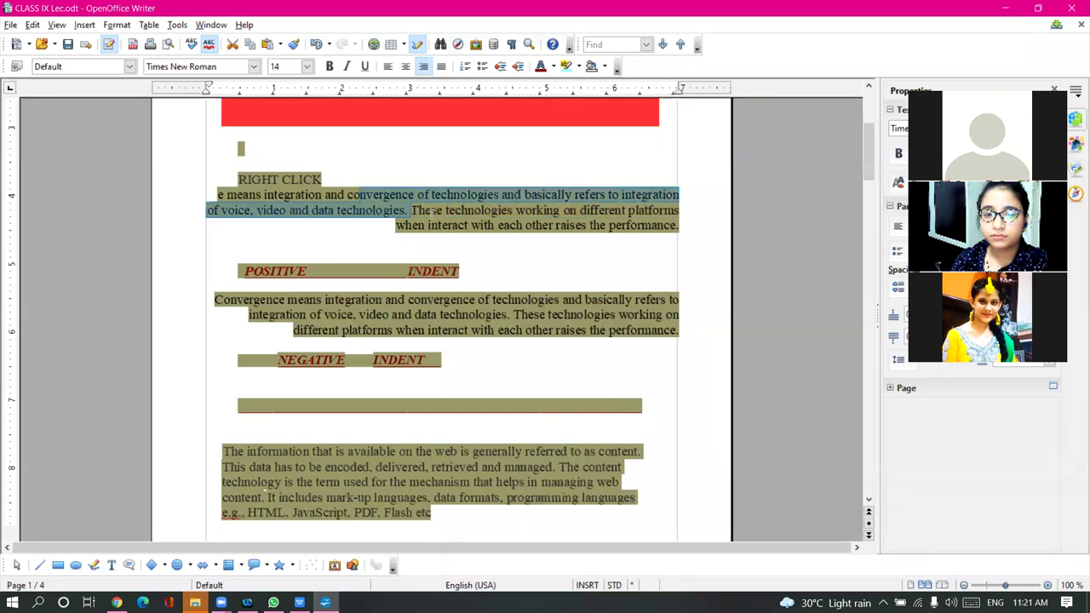
pyautogui.click(574, 244)
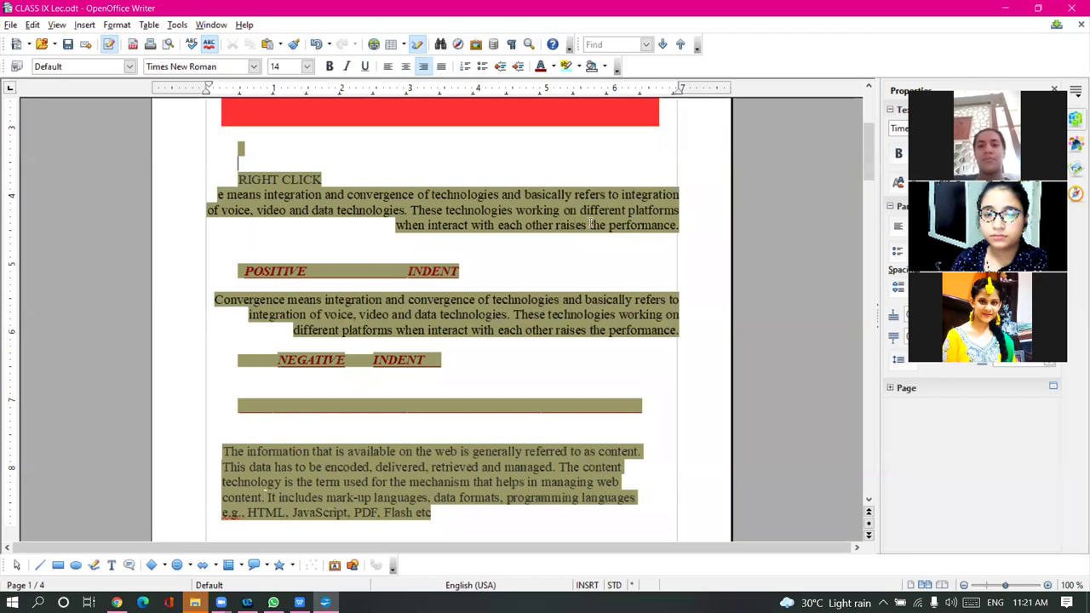
# Move the text cursor through the lines below "RIGHT CLICK" and return it to the right-aligned paragraph
pyautogui.press('Down')
pyautogui.press('Down')
pyautogui.press('Down')
pyautogui.press('Down')
pyautogui.press('Down')
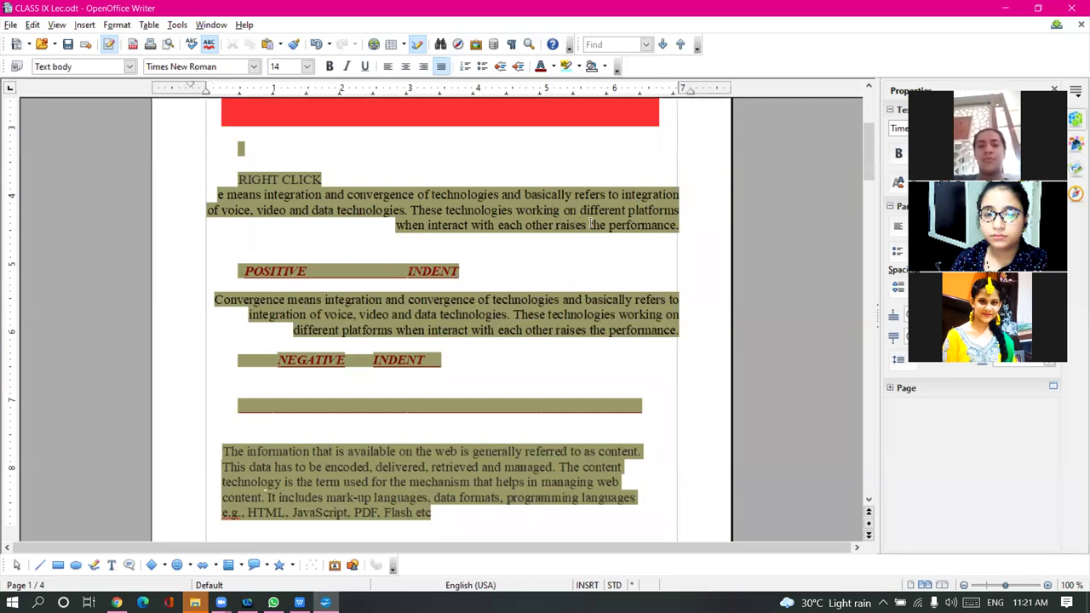
pyautogui.press('Up')
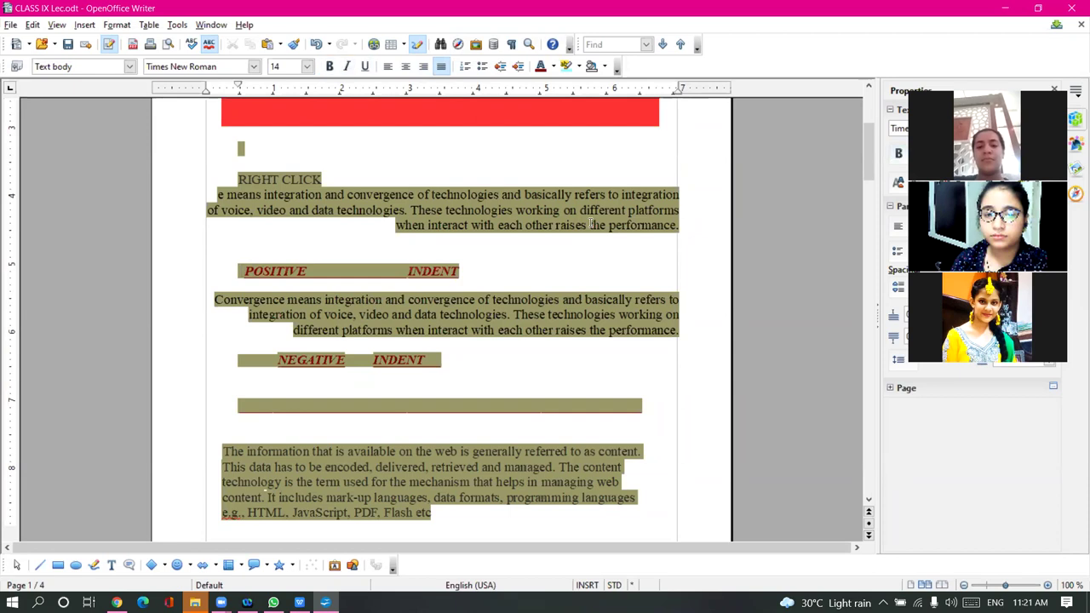
pyautogui.press('Right')
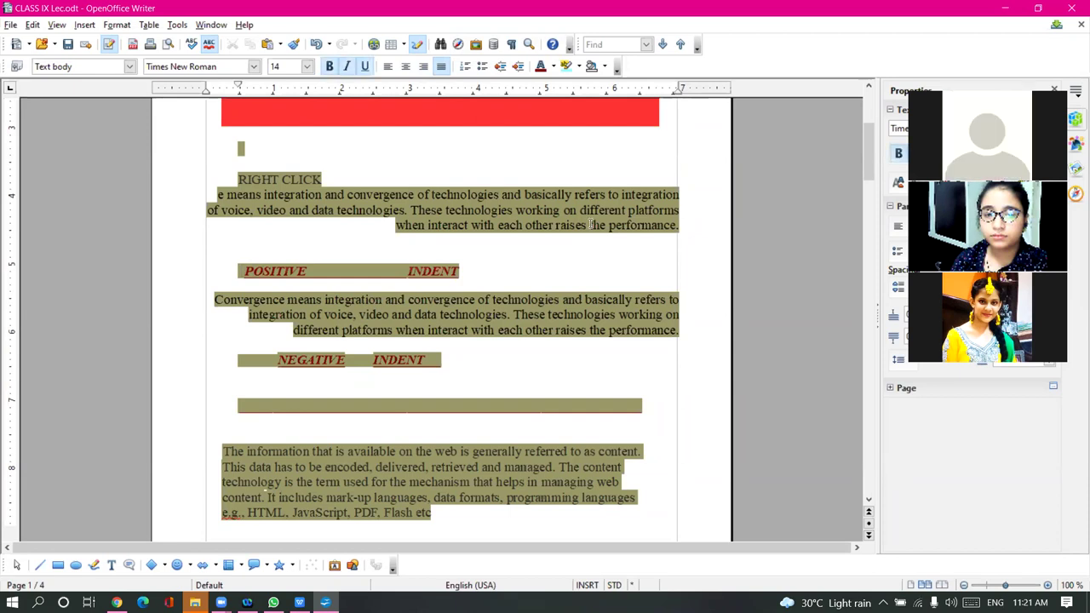
pyautogui.click(554, 196)
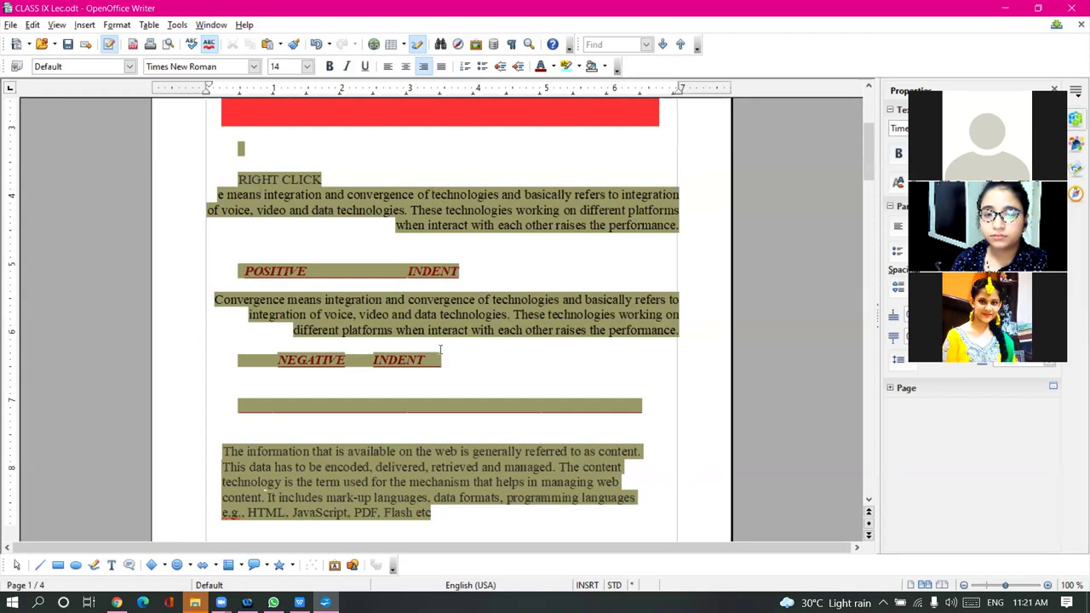
# Enter a filler string of repeated "a" and "d" characters, over two lines long, beneath the "Duplicate copy" line on the last page
pyautogui.scroll(-20, 417, 353)
pyautogui.scroll(-10, 424, 340)
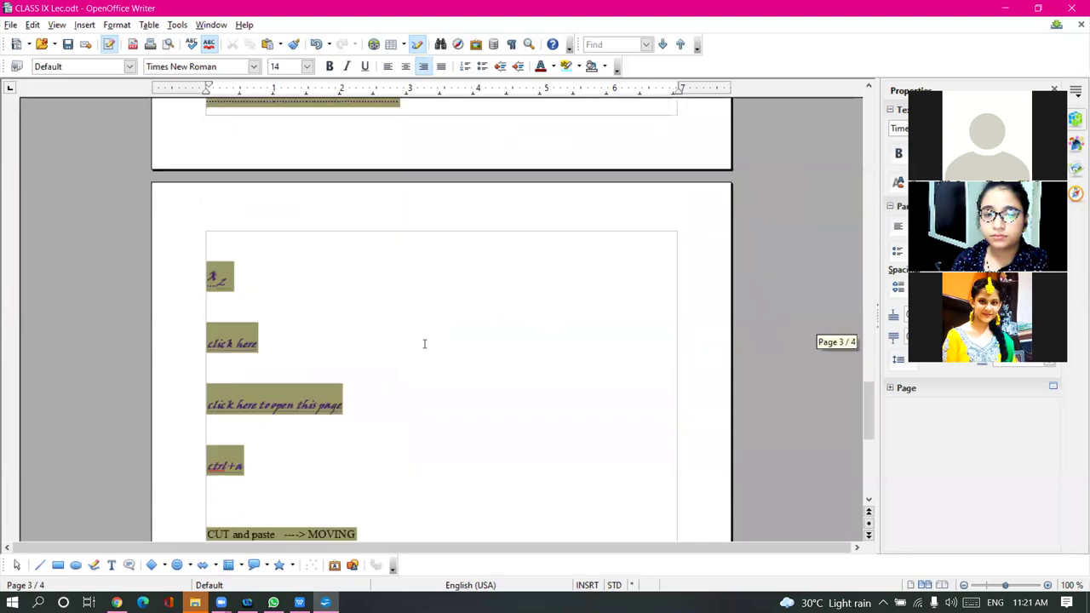
pyautogui.click(355, 355)
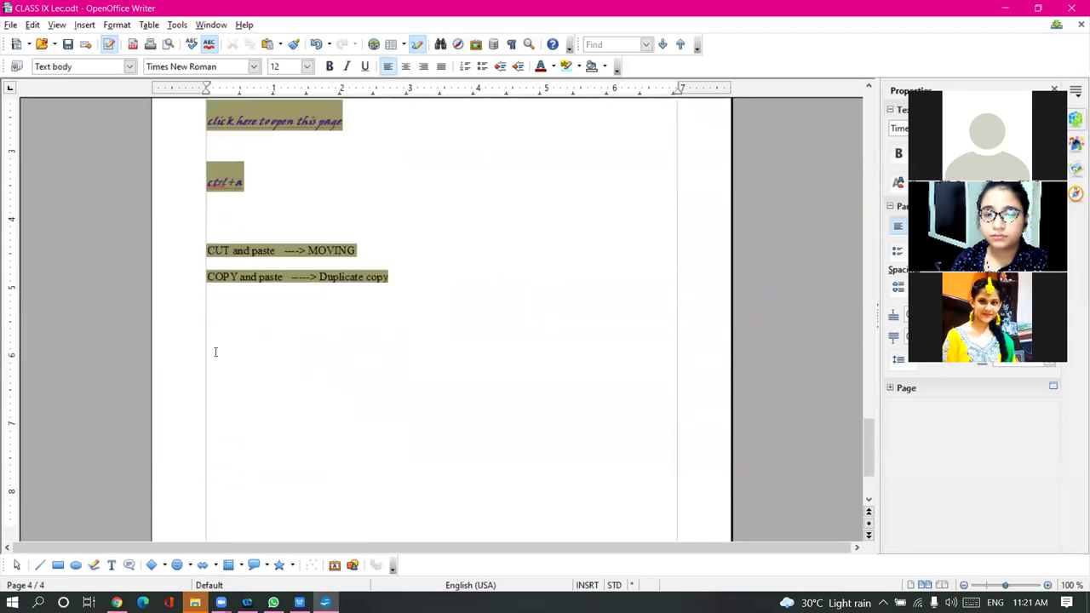
pyautogui.write('aaaaaaaaaaaaaaaaaaaaaaaaaaa')
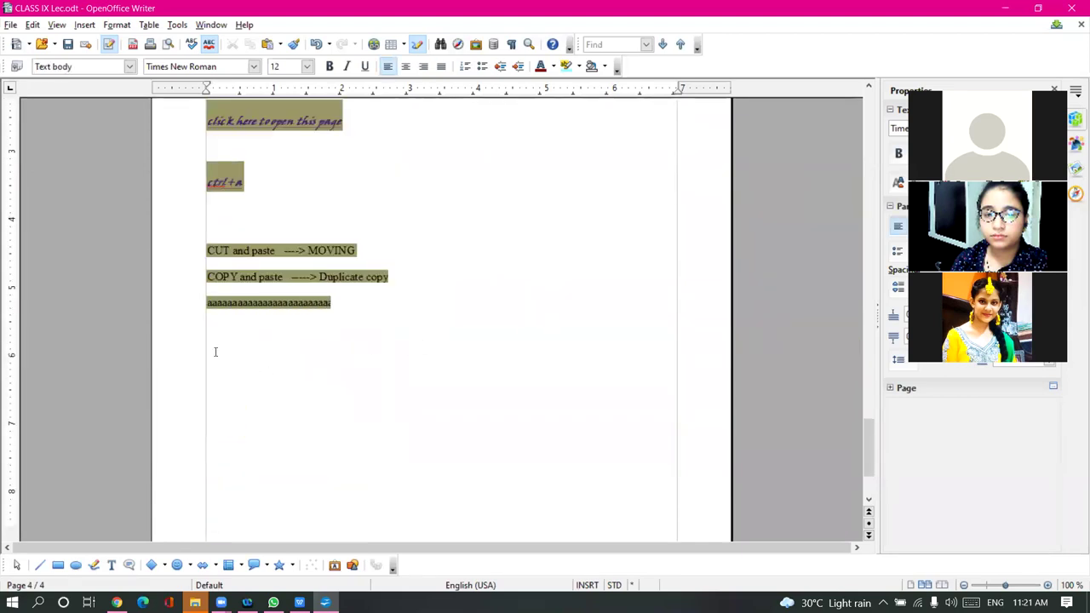
pyautogui.write('aaaaaaaaaaaaaaaaaaaaaaaaaaaaaaadddddddddddddddd')
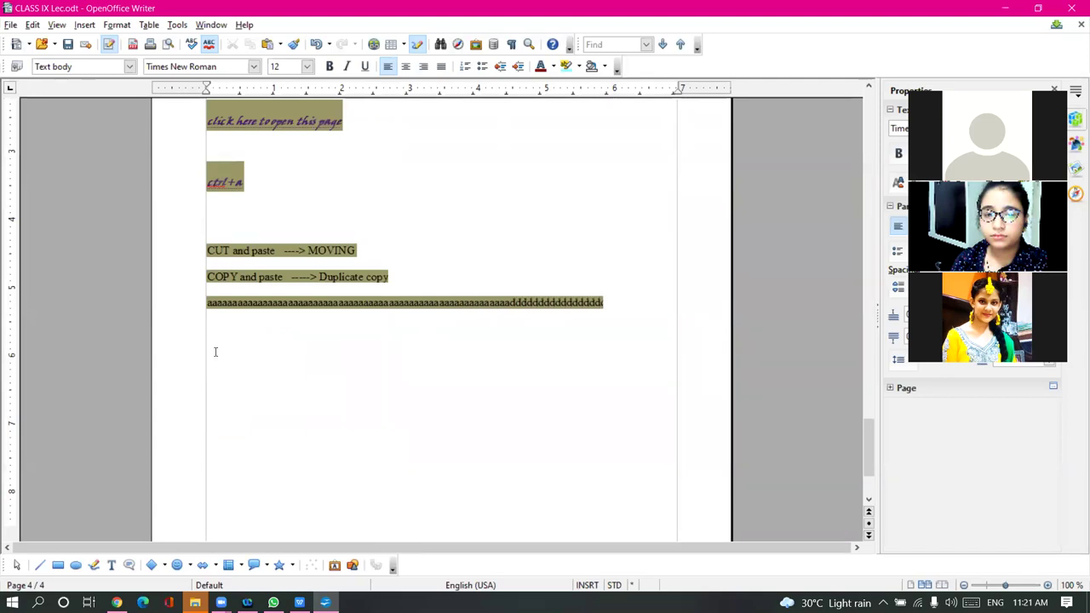
pyautogui.write('dddddddddddddddddddddddddddddddddddddddddddddddddddddddddddddddddddddddddddddddddd')
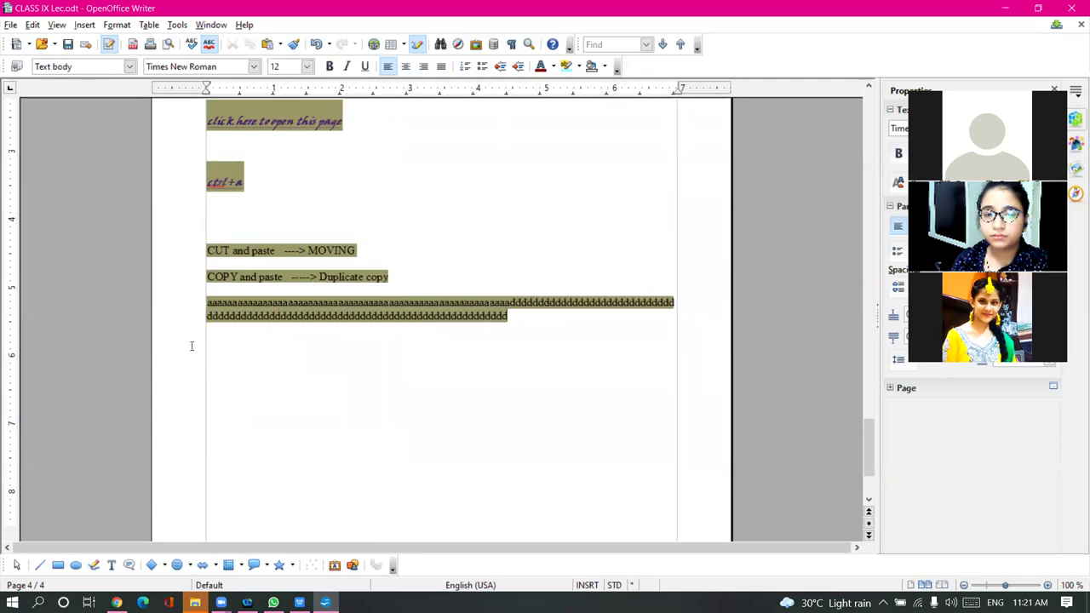
pyautogui.write('ddddddddddddddddddddddddddddddd')
# Set the character background of the repeated "a" and "d" filler text to No Fill
pyautogui.moveTo(207, 302); pyautogui.dragTo(267, 329)
pyautogui.moveTo(207, 302); pyautogui.dragTo(266, 329)
pyautogui.click(111, 25)
pyautogui.click(142, 70)
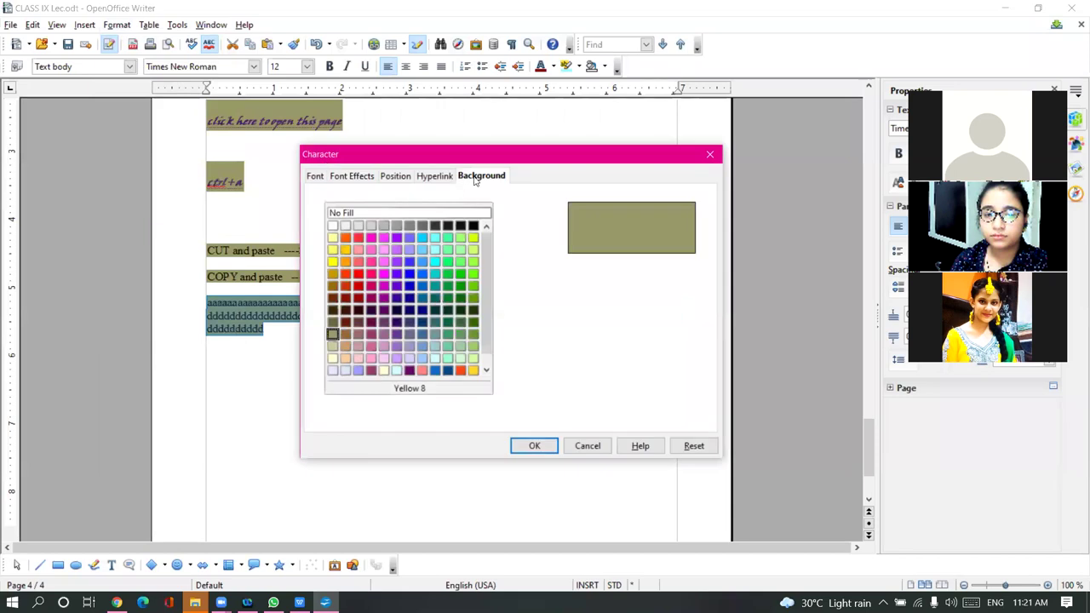
pyautogui.click(368, 215)
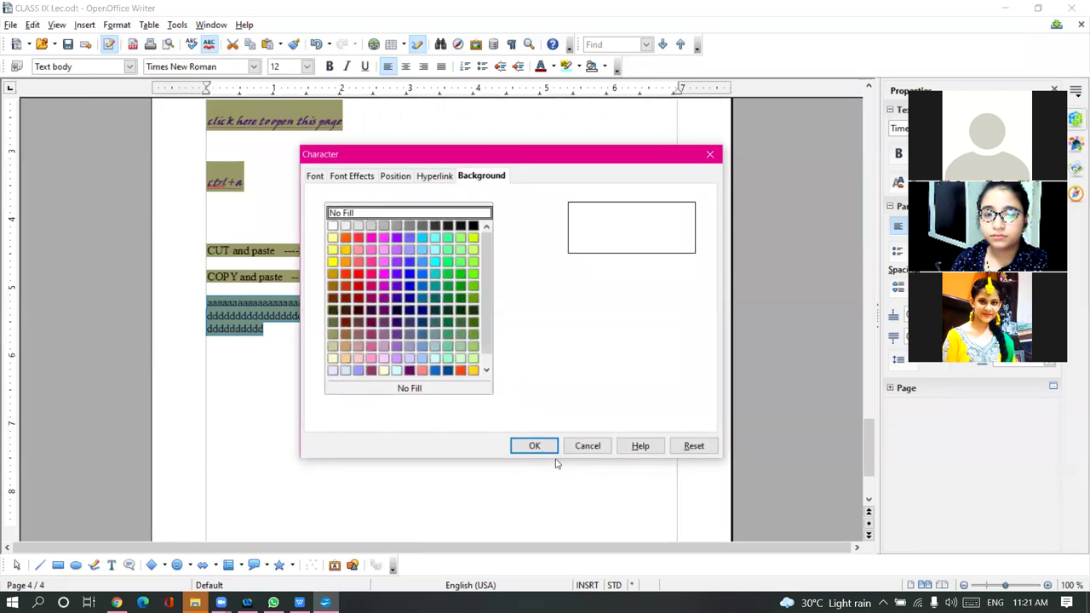
pyautogui.click(534, 446)
pyautogui.click(375, 388)
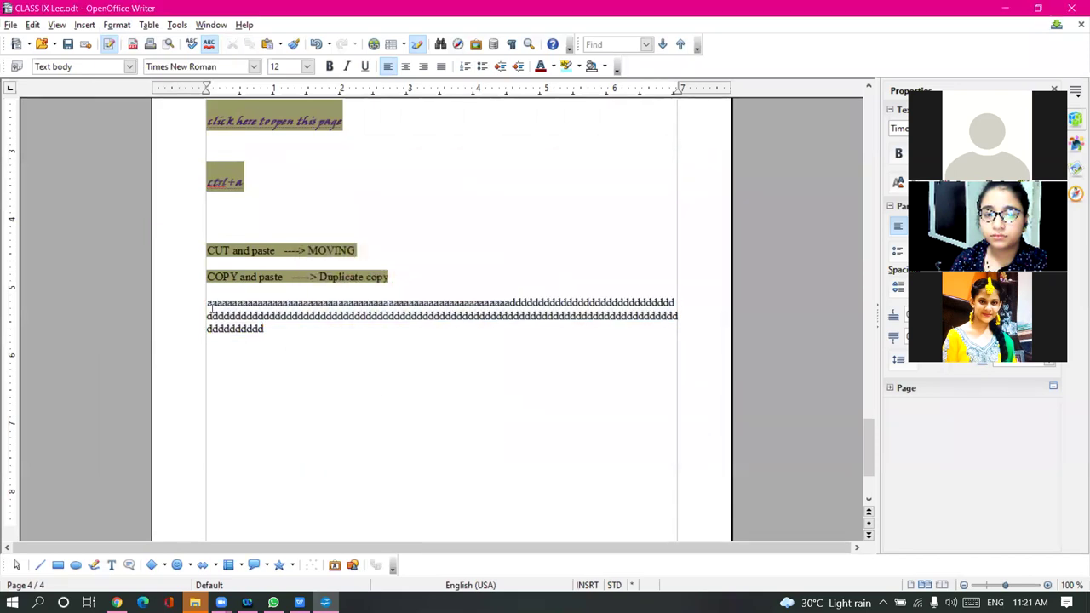
# Make the entire filler text bold and set its font size to 18
pyautogui.moveTo(208, 304); pyautogui.dragTo(292, 335)
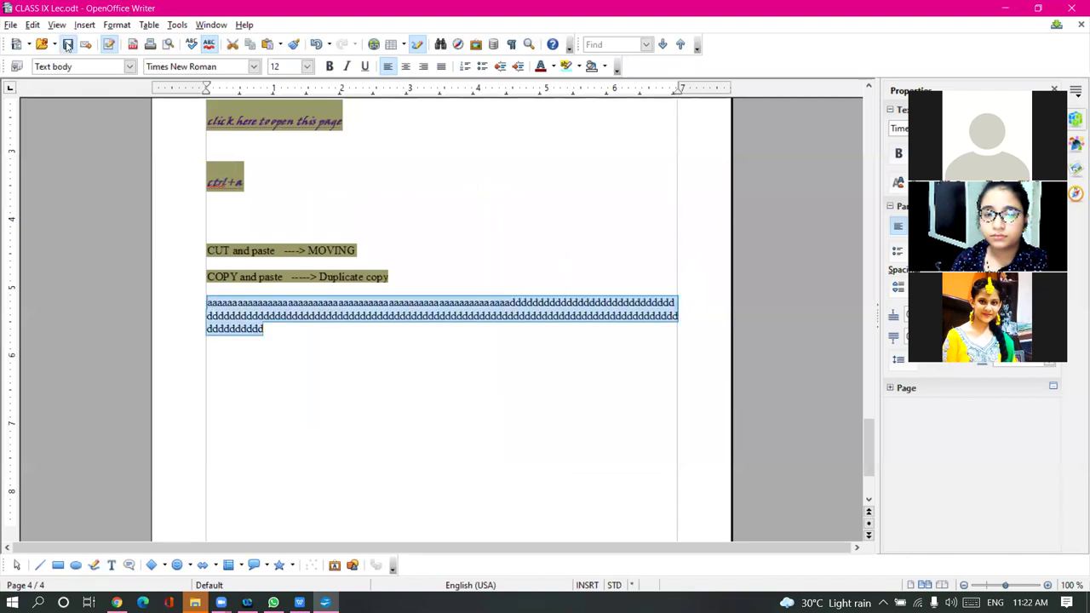
pyautogui.click(329, 67)
pyautogui.click(307, 66)
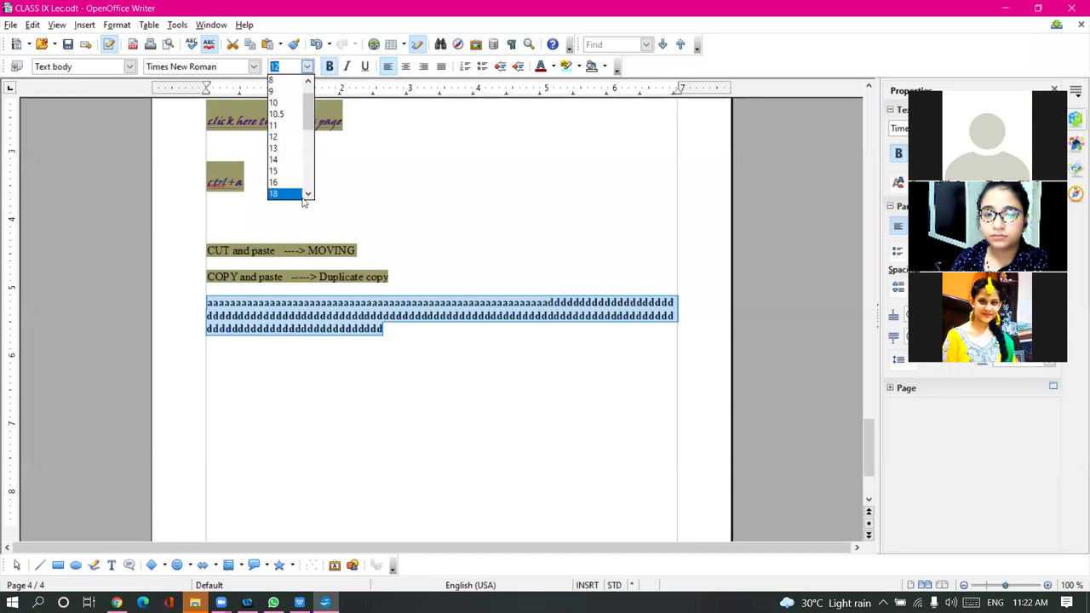
pyautogui.click(301, 194)
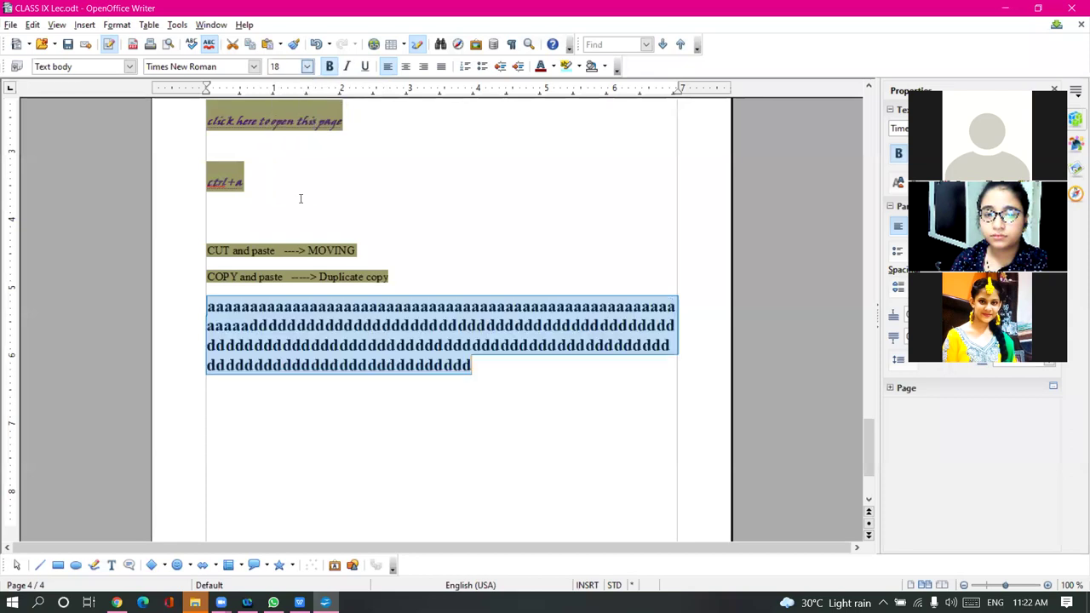
# Break the continuous "a" and "d" filler string into word-like groups by inserting spaces throughout its lines
pyautogui.click(259, 311)
pyautogui.press('Return')
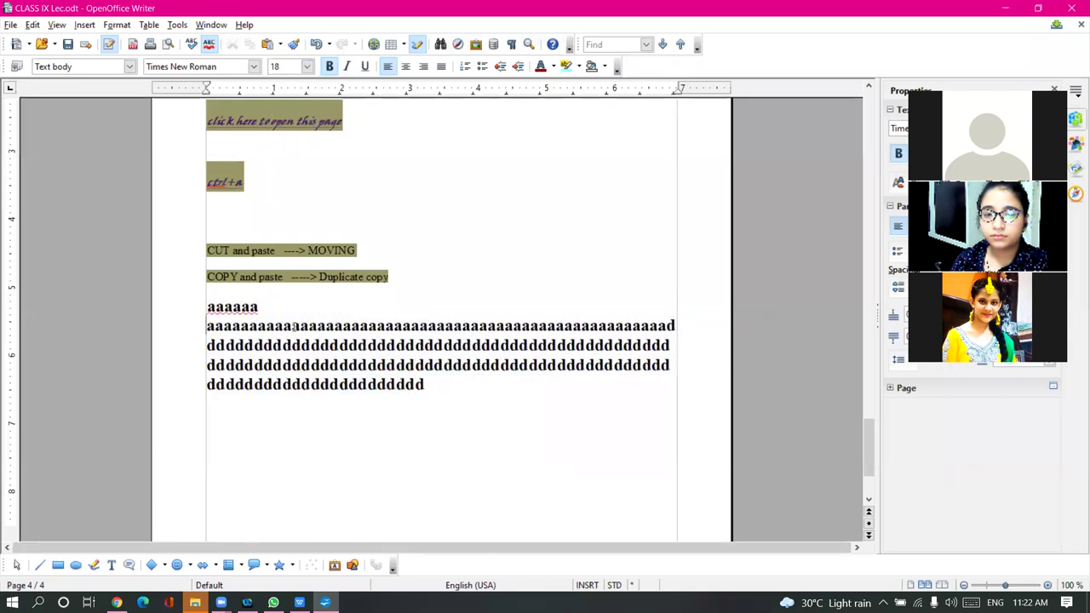
pyautogui.click(309, 325)
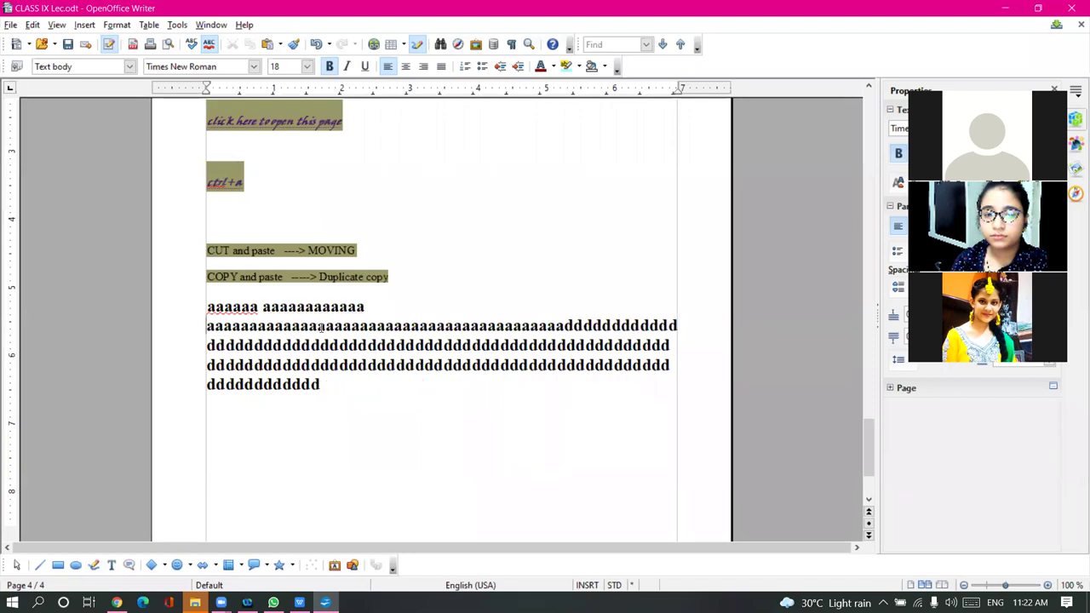
pyautogui.click(478, 326)
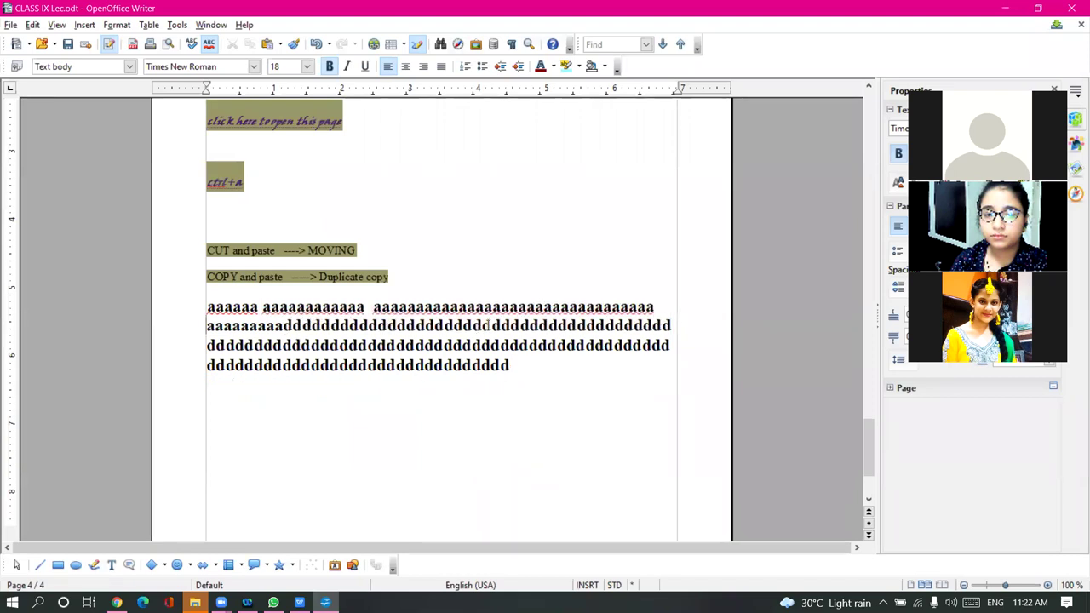
pyautogui.click(247, 324)
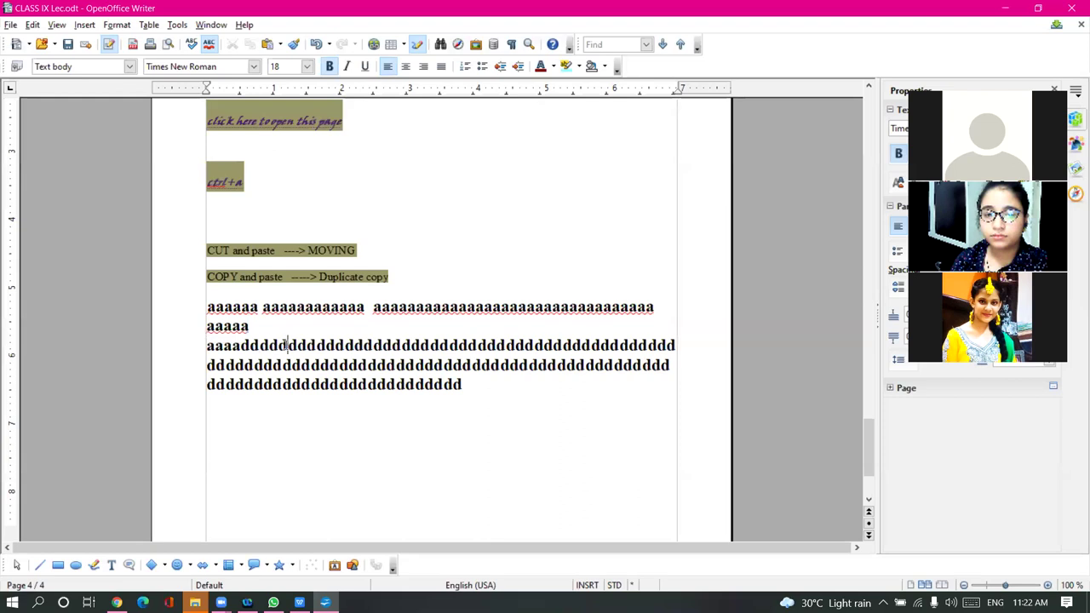
pyautogui.click(285, 345)
pyautogui.click(339, 345)
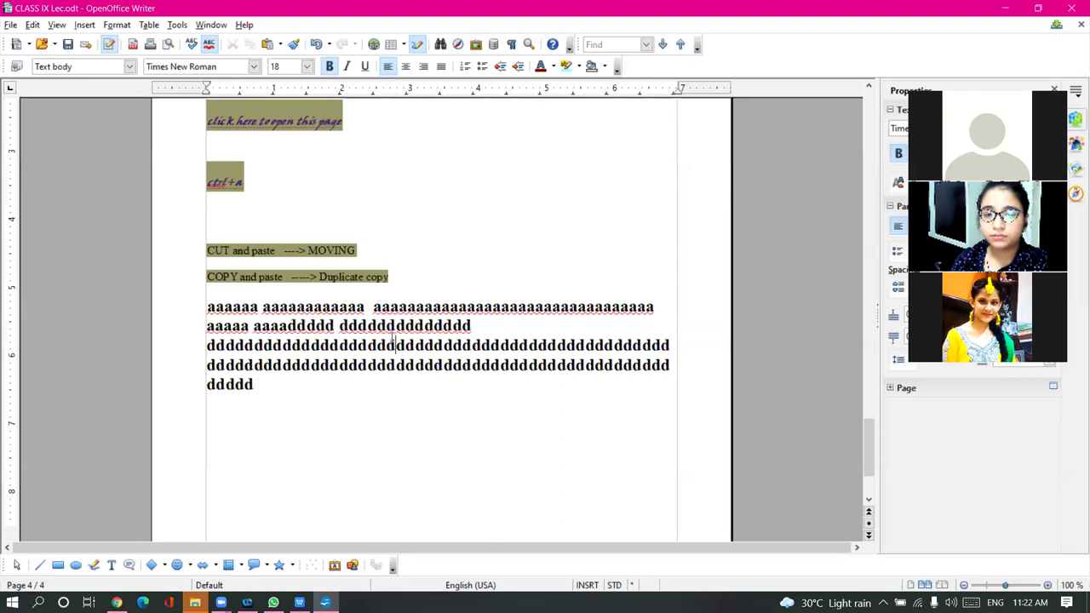
pyautogui.click(393, 345)
pyautogui.click(434, 344)
pyautogui.click(485, 364)
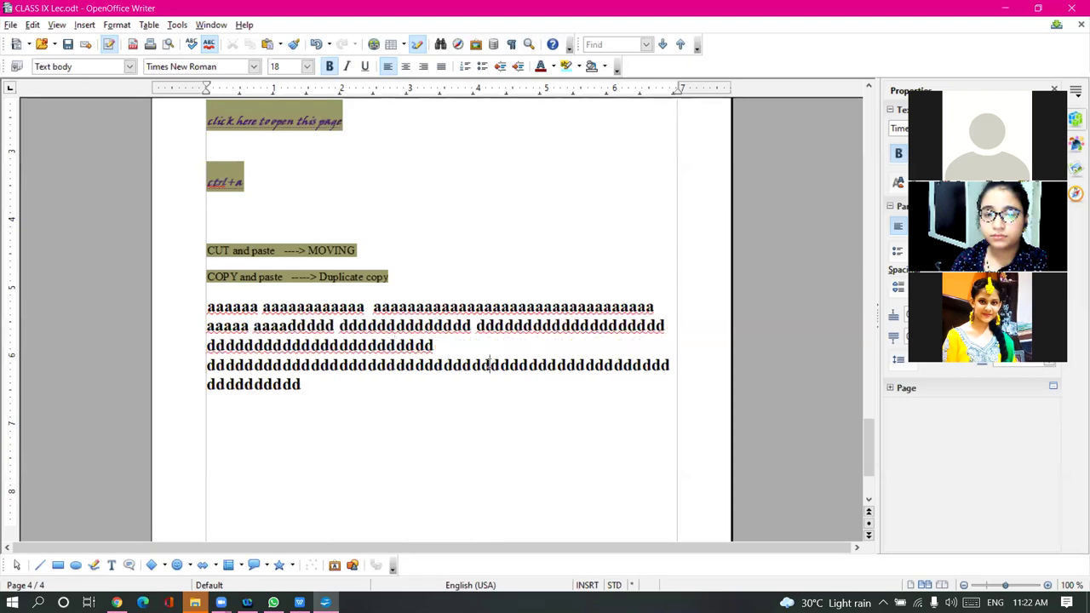
pyautogui.click(433, 365)
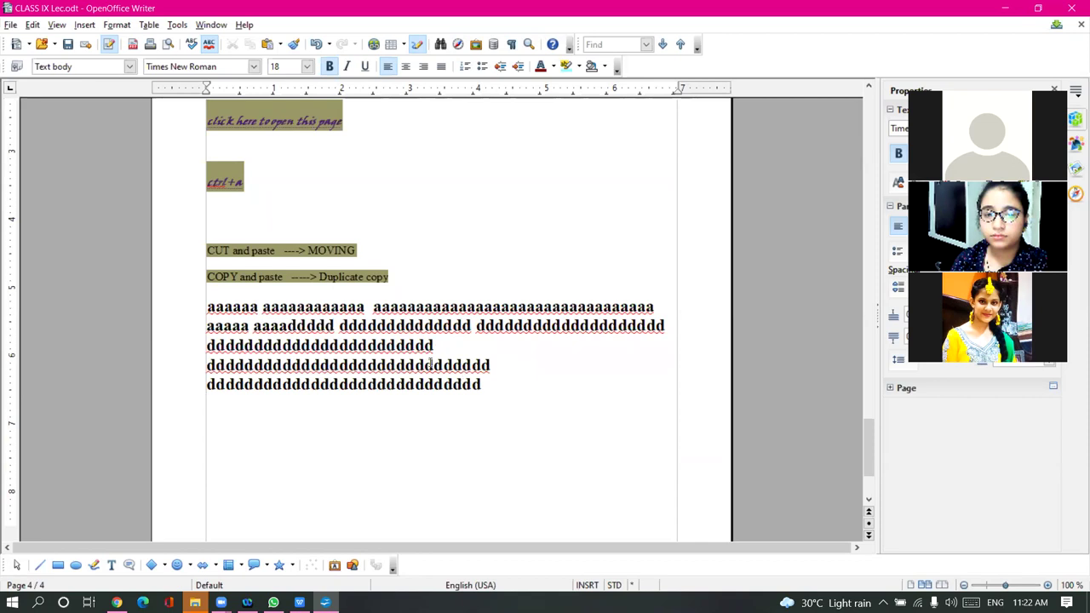
pyautogui.click(324, 364)
pyautogui.click(396, 364)
pyautogui.click(465, 364)
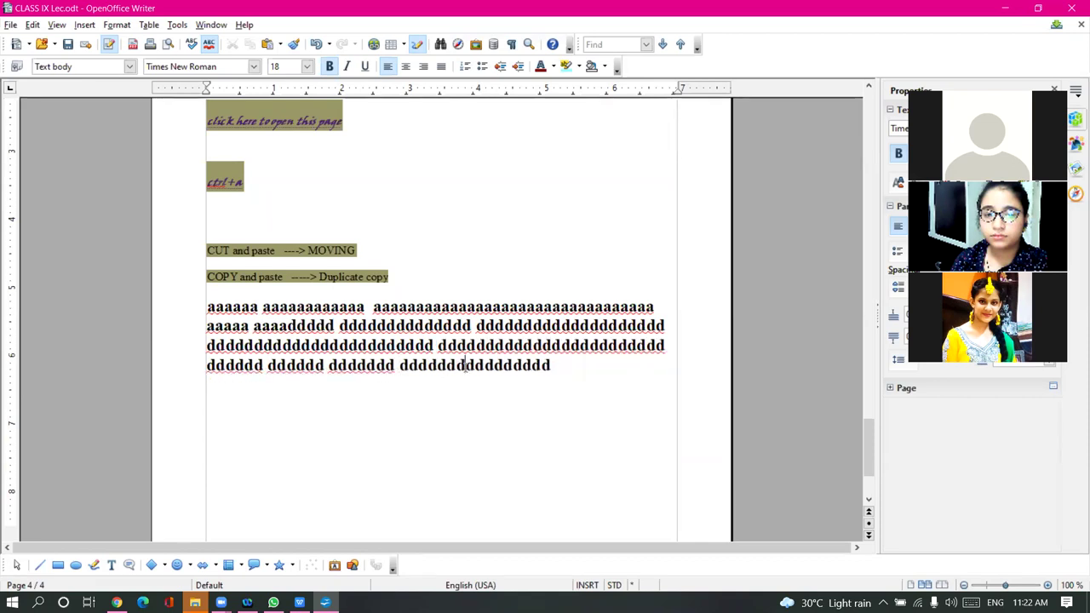
pyautogui.click(530, 344)
pyautogui.click(387, 344)
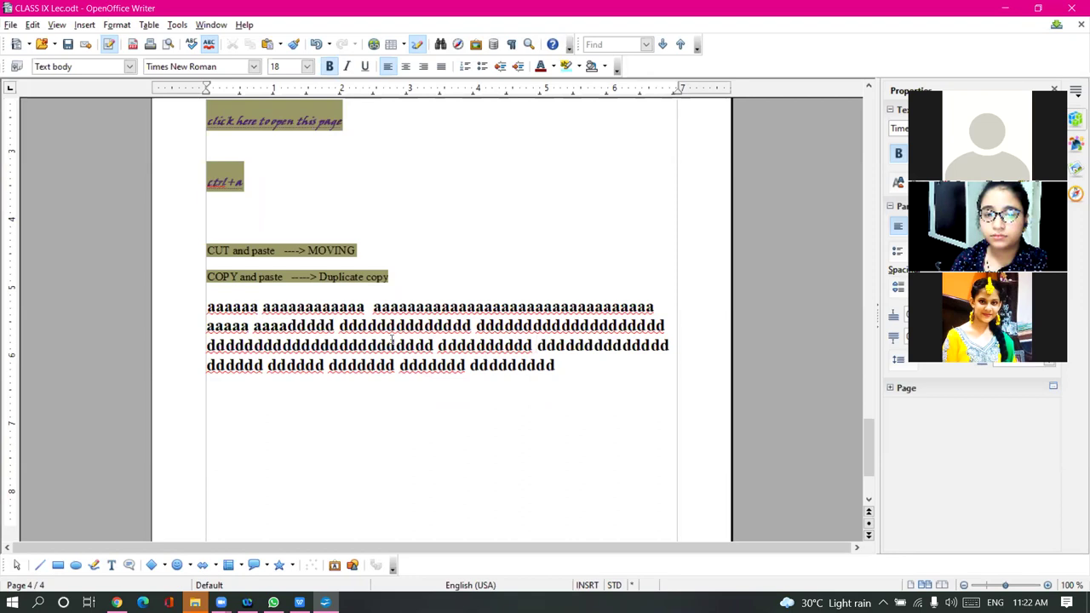
pyautogui.click(311, 344)
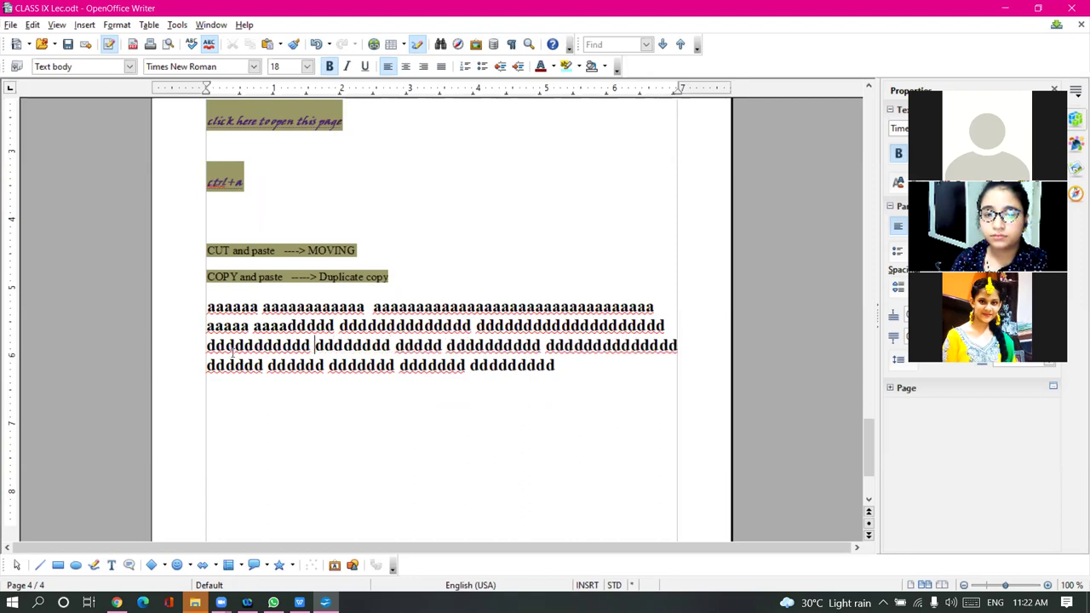
pyautogui.click(246, 344)
pyautogui.click(437, 326)
pyautogui.click(367, 325)
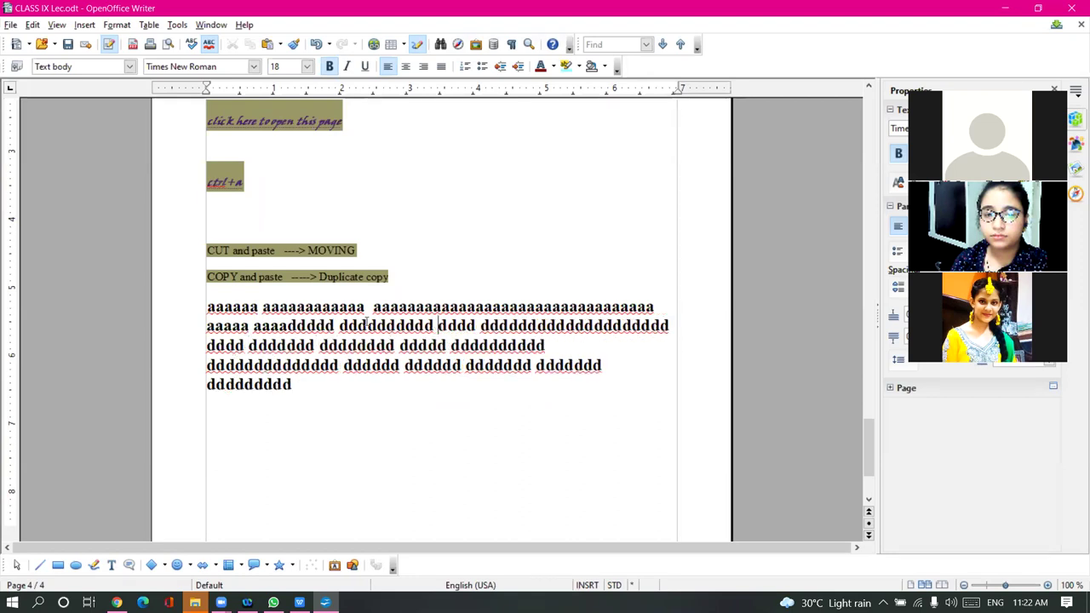
pyautogui.click(460, 306)
pyautogui.click(522, 306)
pyautogui.click(568, 306)
pyautogui.click(631, 307)
pyautogui.click(416, 306)
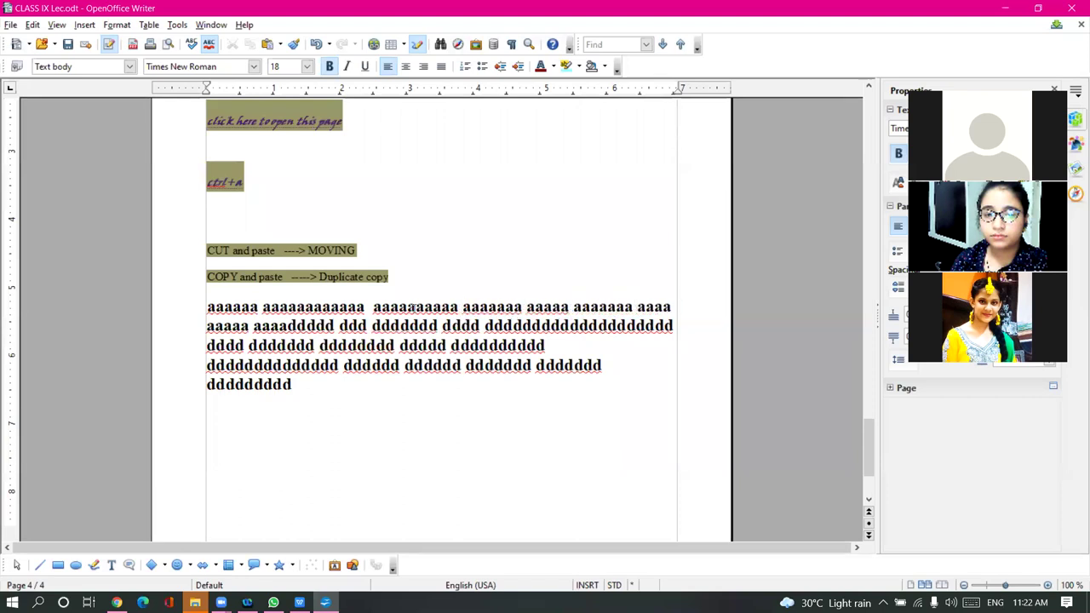
pyautogui.click(304, 306)
pyautogui.click(236, 306)
pyautogui.click(287, 344)
pyautogui.click(281, 345)
pyautogui.click(368, 345)
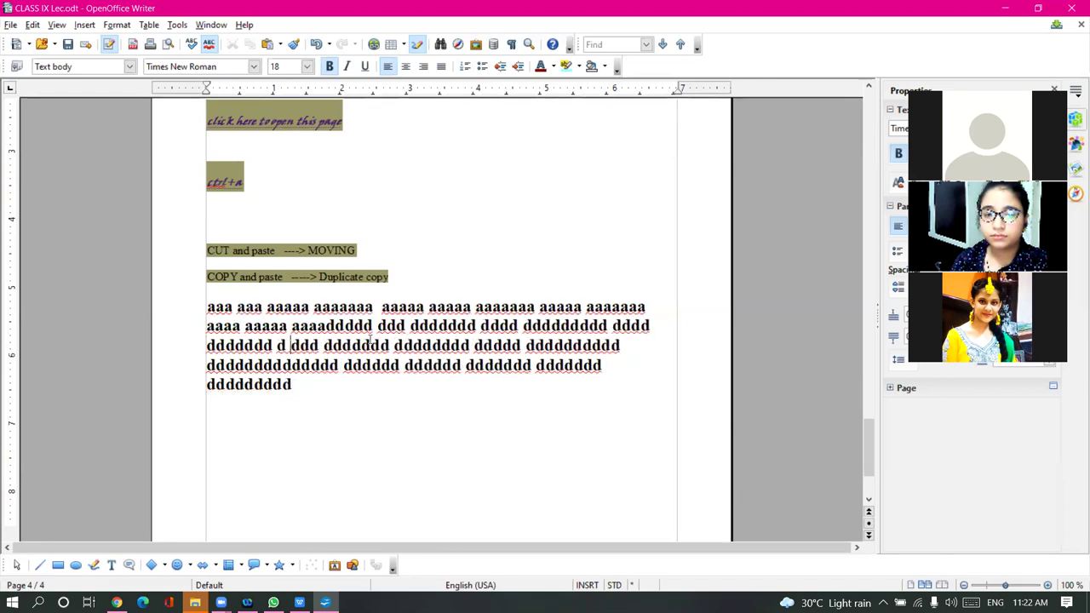
pyautogui.click(433, 346)
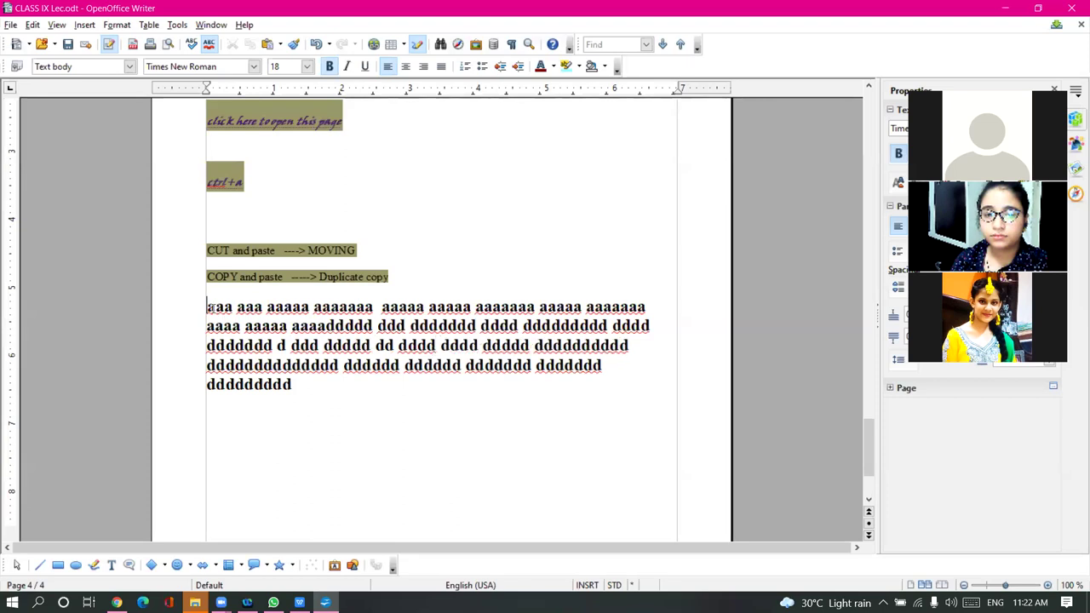
# Make the spelling check ignore all occurrences of "aaa" in the filler paragraph
pyautogui.rightClick(219, 307)
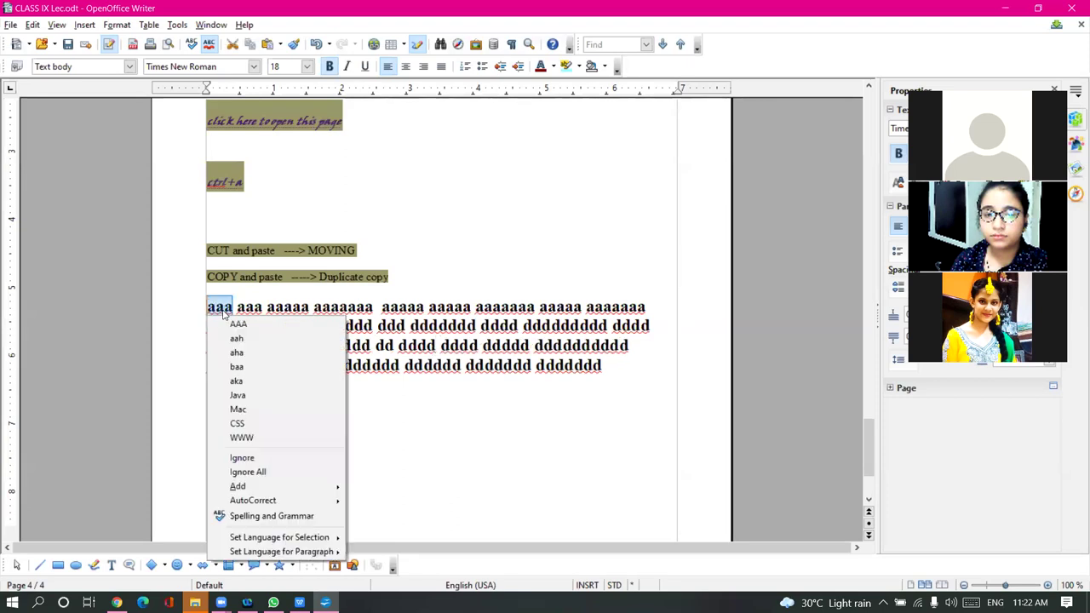
pyautogui.click(247, 472)
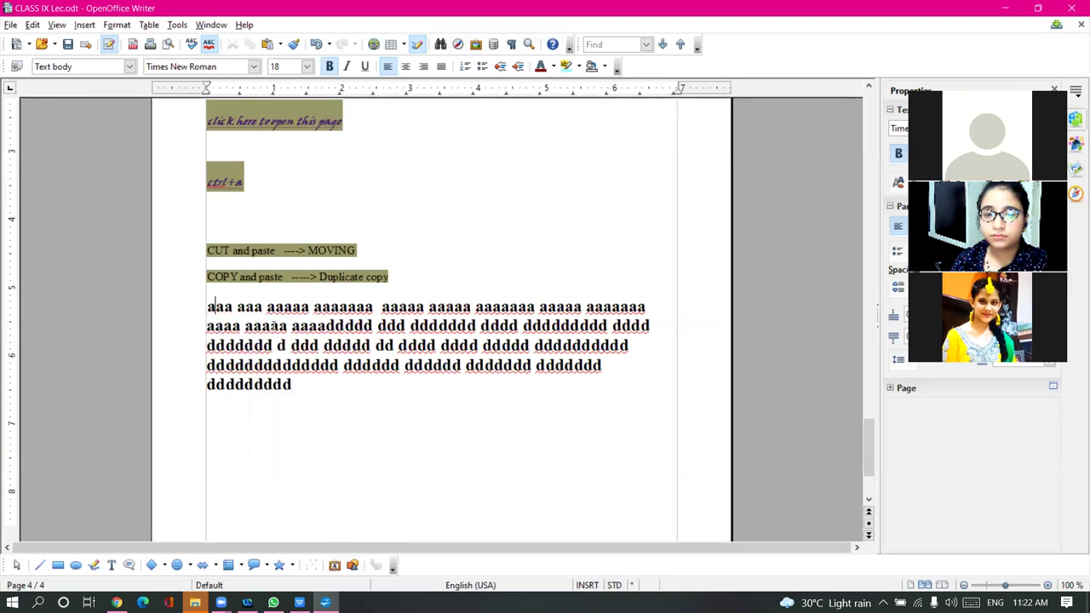
# Make the spelling check ignore all occurrences of the long "d" word that starts the filler paragraph's fourth line
pyautogui.moveTo(269, 313); pyautogui.dragTo(338, 366)
pyautogui.rightClick(280, 366)
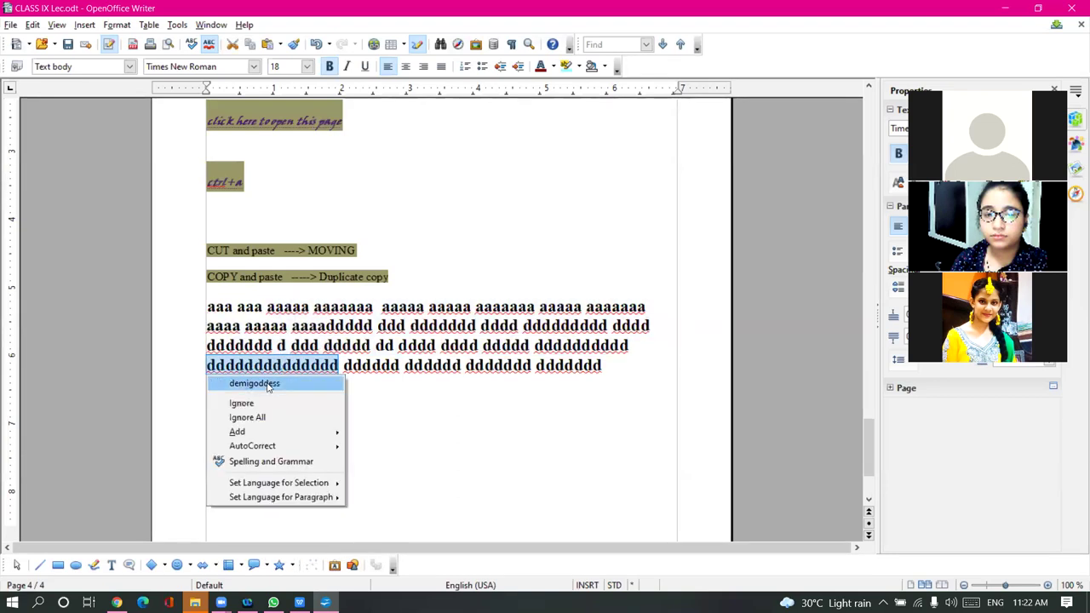
pyautogui.click(273, 416)
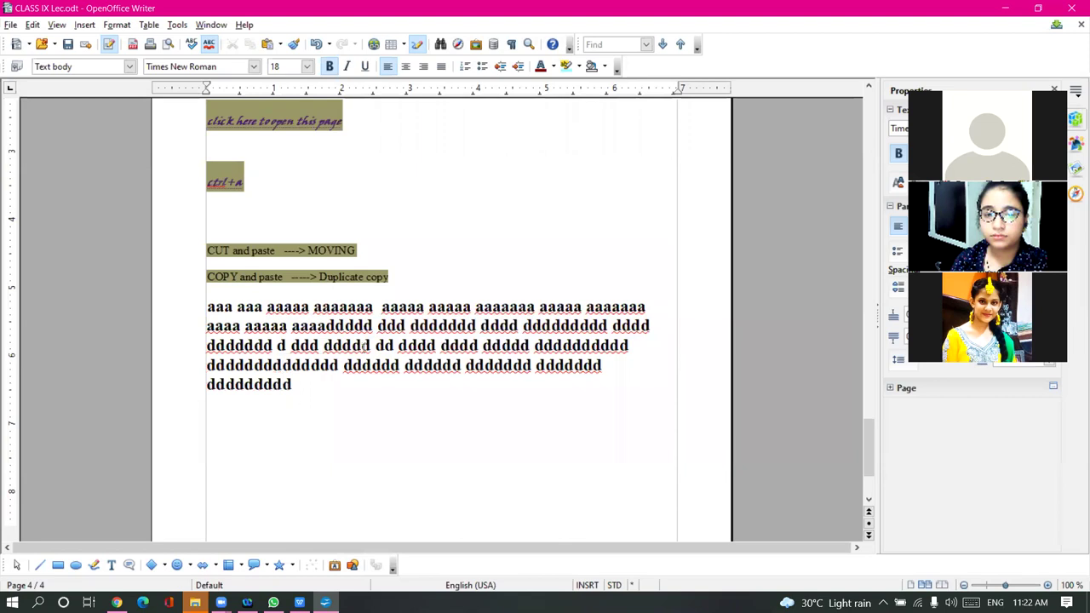
# Select the "d" words spanning the filler paragraph's second and third lines and view their character background settings, leaving them as they are
pyautogui.moveTo(376, 325); pyautogui.dragTo(397, 344)
pyautogui.rightClick(400, 330)
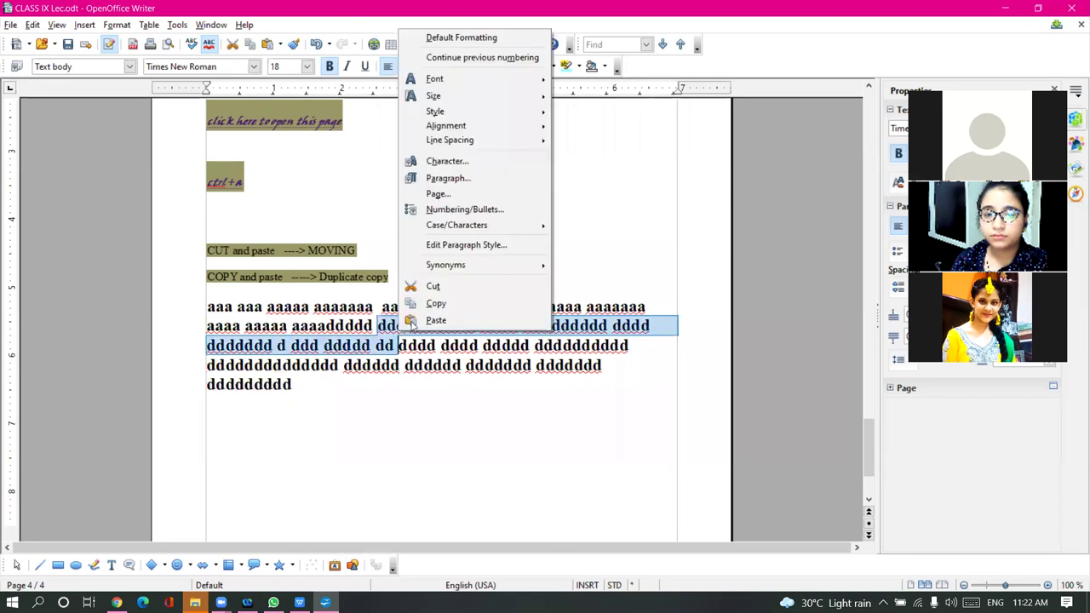
pyautogui.click(519, 353)
pyautogui.rightClick(518, 325)
pyautogui.click(537, 363)
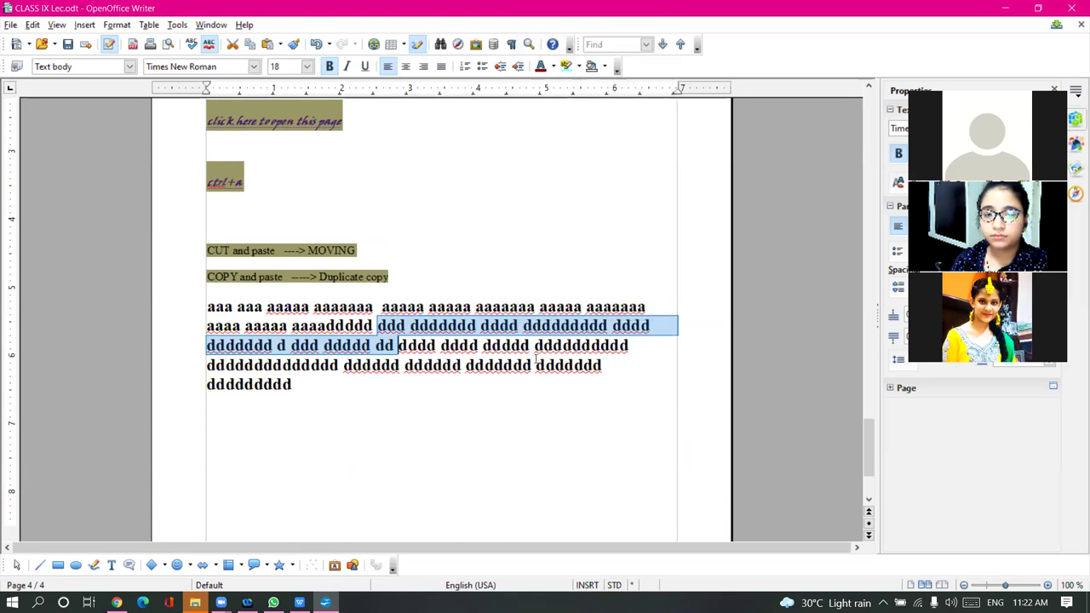
pyautogui.click(116, 25)
pyautogui.click(422, 331)
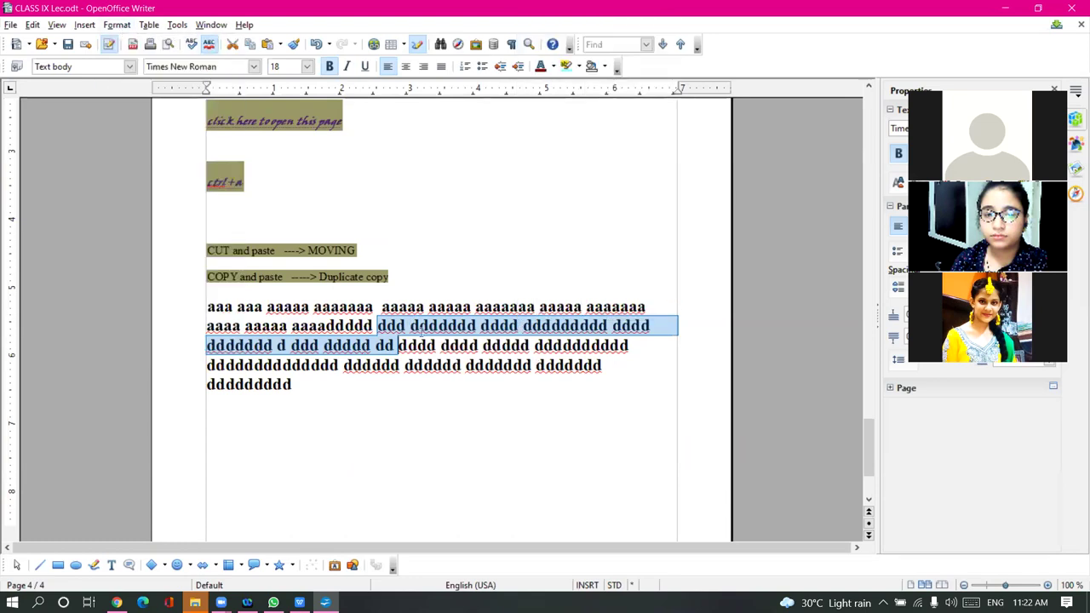
pyautogui.rightClick(422, 330)
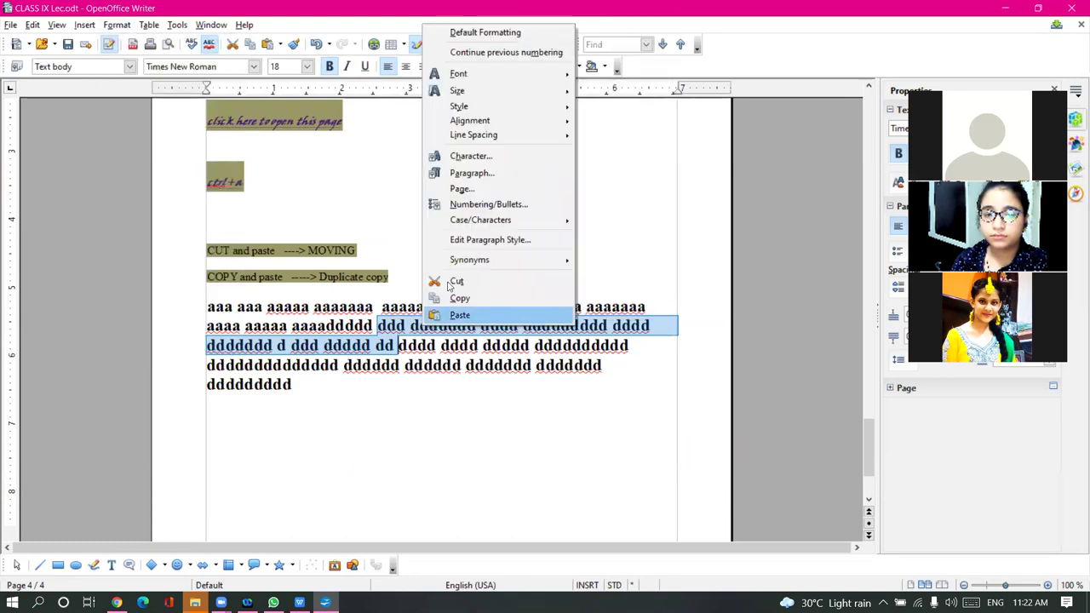
pyautogui.click(501, 157)
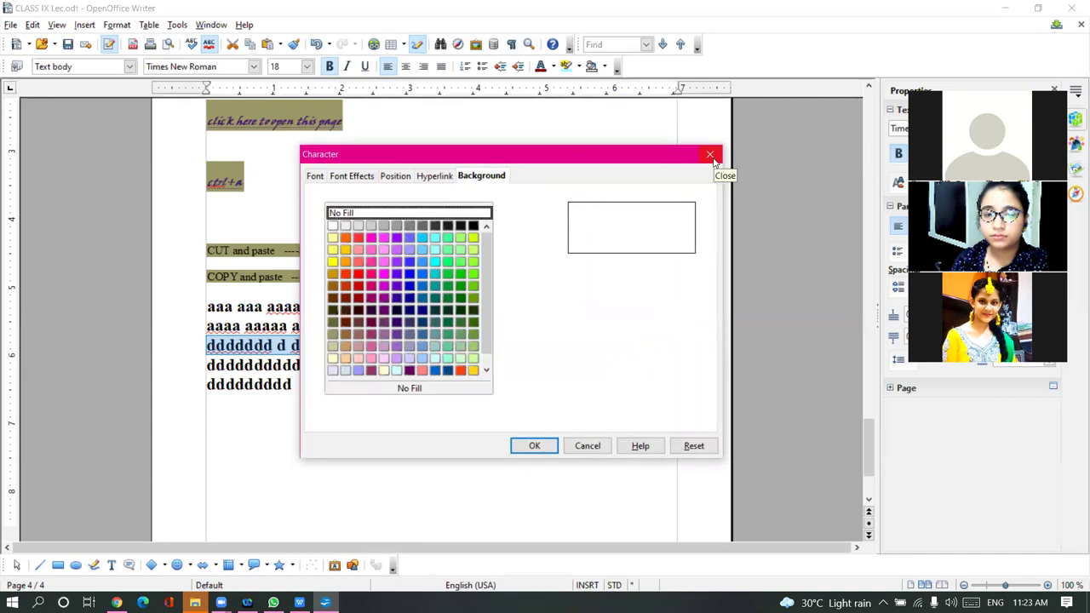
pyautogui.click(710, 155)
pyautogui.click(415, 329)
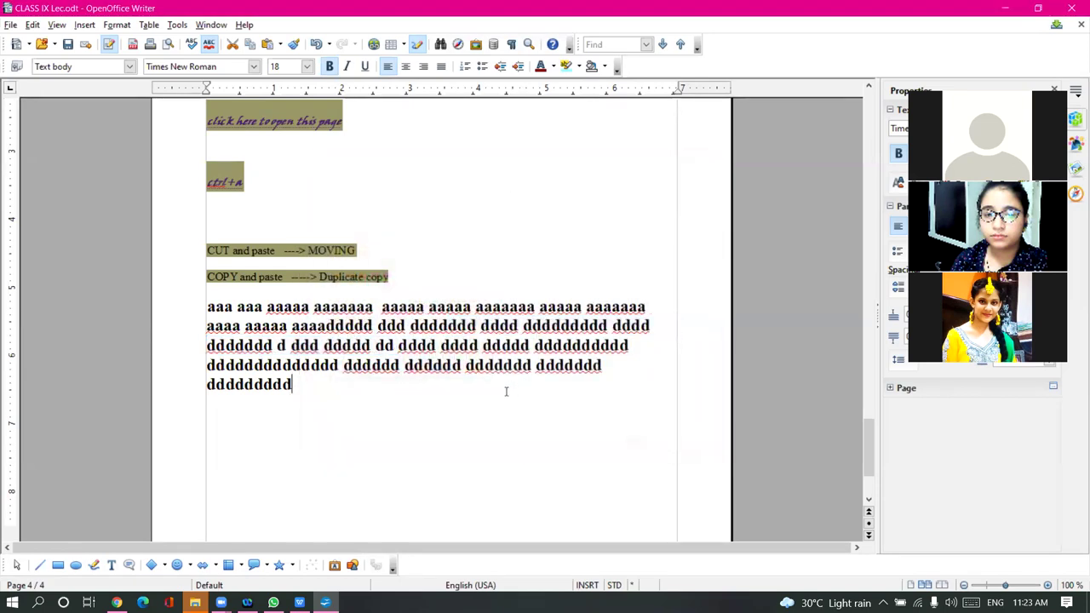
# Move the cursor word by word backward and forward through the filler paragraph
pyautogui.click(440, 325)
pyautogui.hotkey('ctrl', 'Left')
pyautogui.hotkey('ctrl', 'Left')
pyautogui.hotkey('ctrl', 'Left')
pyautogui.hotkey('ctrl', 'Left')
pyautogui.hotkey('ctrl', 'Left')
pyautogui.hotkey('ctrl', 'Left')
pyautogui.hotkey('ctrl', 'Left')
pyautogui.hotkey('ctrl', 'Right')
pyautogui.hotkey('ctrl', 'Right')
pyautogui.hotkey('ctrl', 'Right')
pyautogui.hotkey('ctrl', 'Right')
pyautogui.hotkey('ctrl', 'Right')
pyautogui.hotkey('ctrl', 'Right')
pyautogui.hotkey('ctrl', 'Right')
pyautogui.hotkey('ctrl', 'Right')
# Add the note "ctrl + ---> one word previous" on a new line below the filler paragraph
pyautogui.click(311, 386)
pyautogui.press('Return')
pyautogui.press('Return')
pyautogui.write('ctrl')
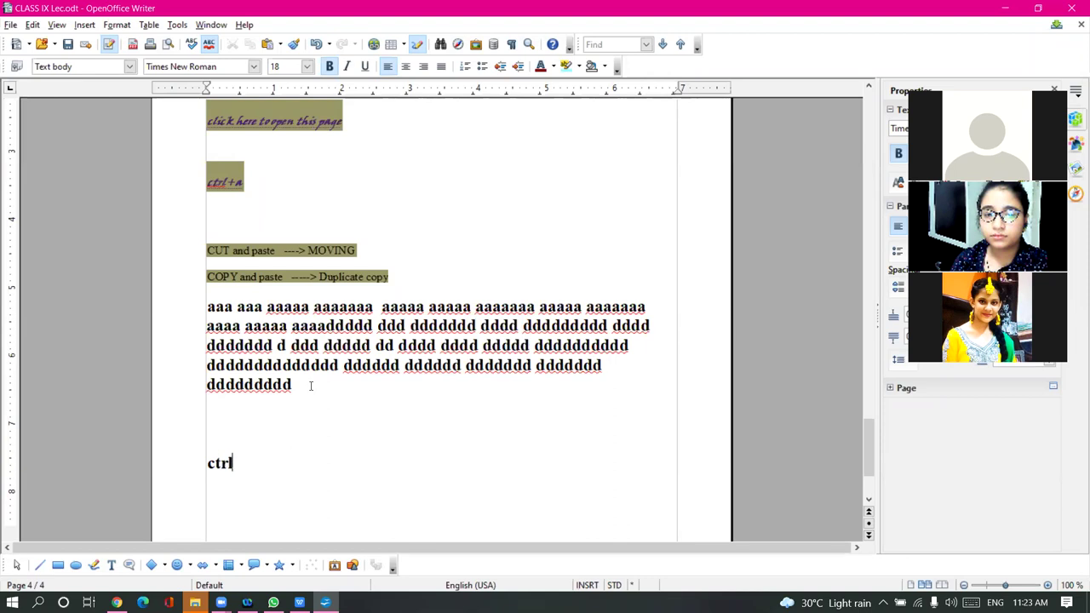
pyautogui.write(' + --->  one w')
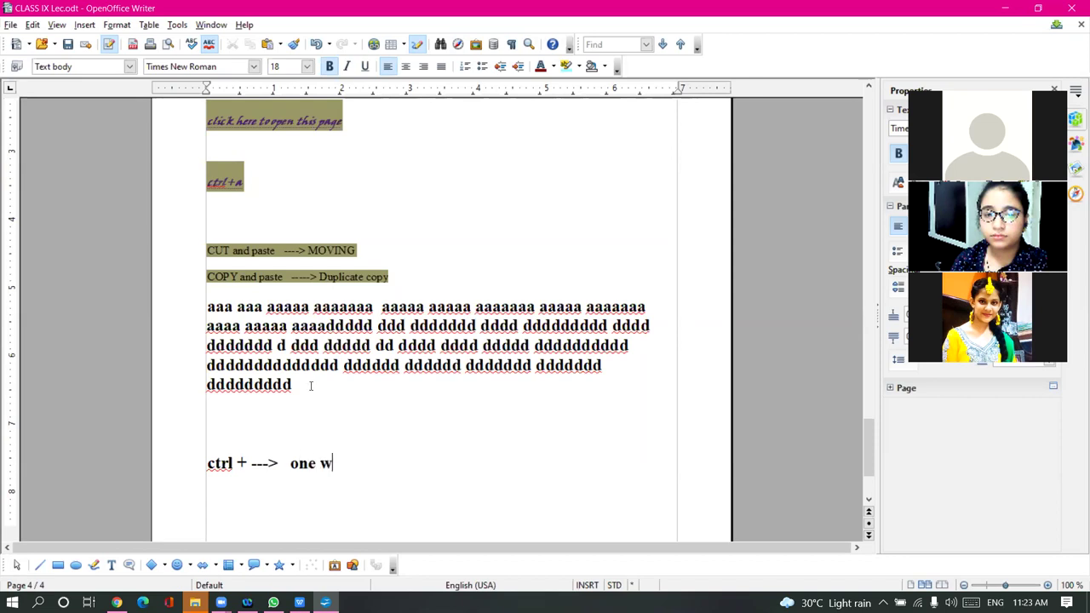
pyautogui.write('ord previous')
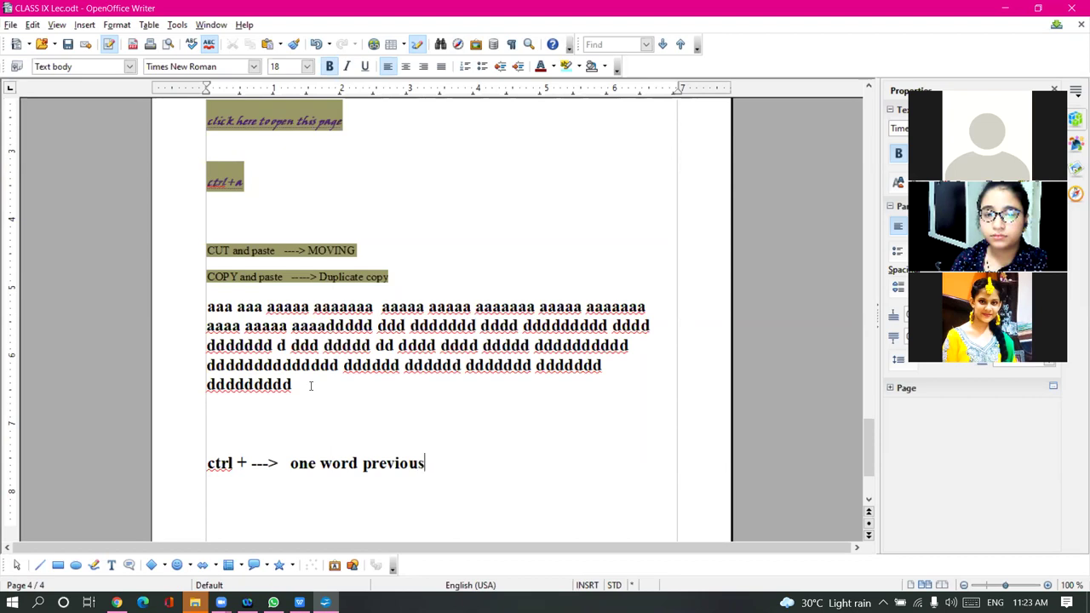
pyautogui.press('Return')
# Replace "previous" with "forward /right" in the "ctrl + --->" note
pyautogui.moveTo(424, 463); pyautogui.dragTo(364, 464)
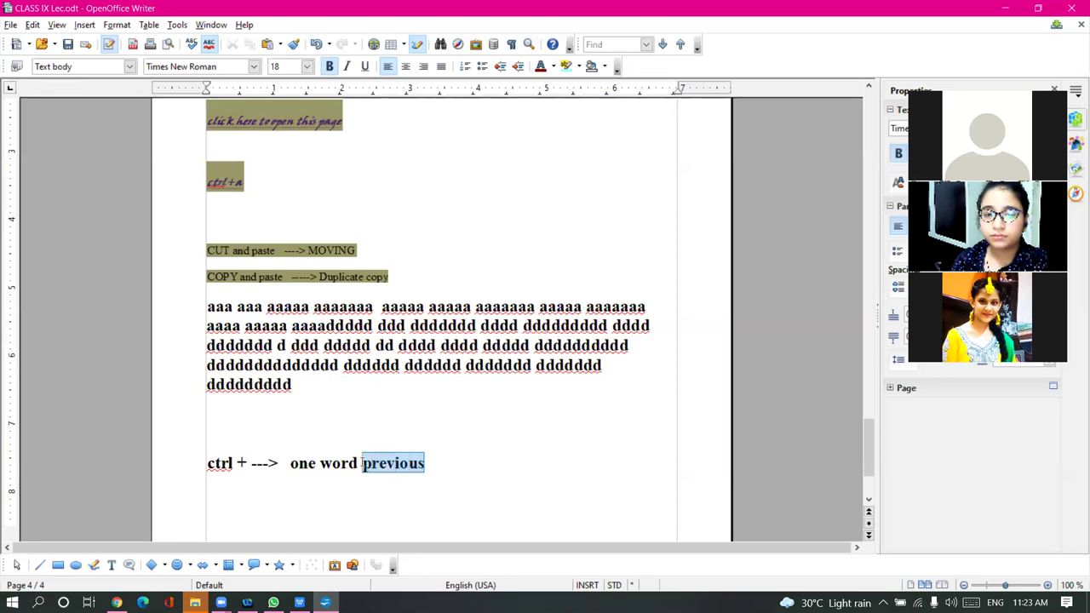
pyautogui.write('forwa')
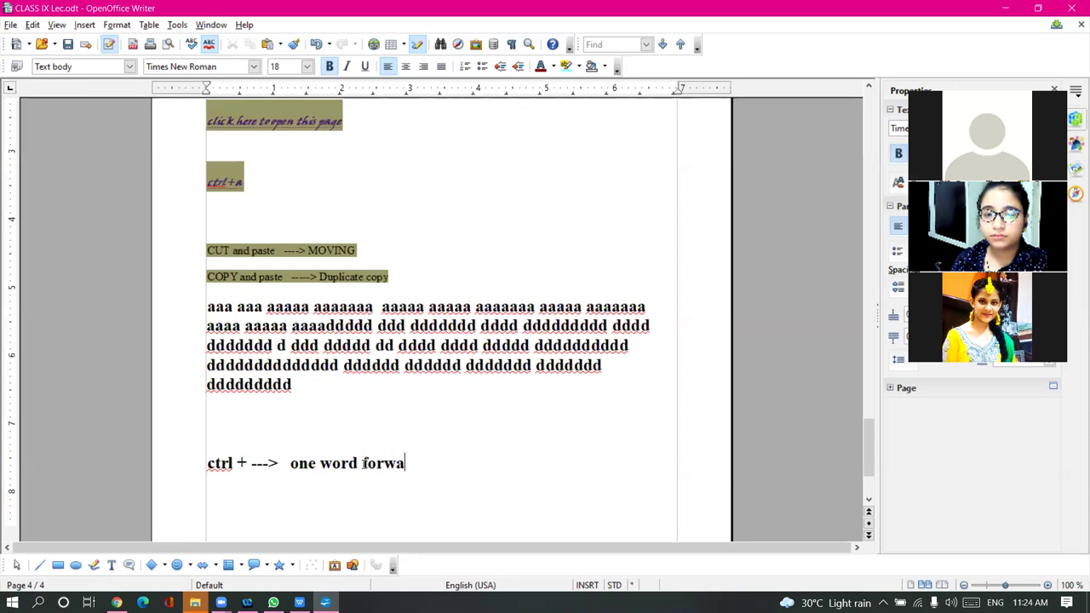
pyautogui.write('rd /right')
# Add a second note line reading "ctrl + <---- one word previous" under the "one word forward /right" note
pyautogui.press('Return')
pyautogui.write('ctrl + ')
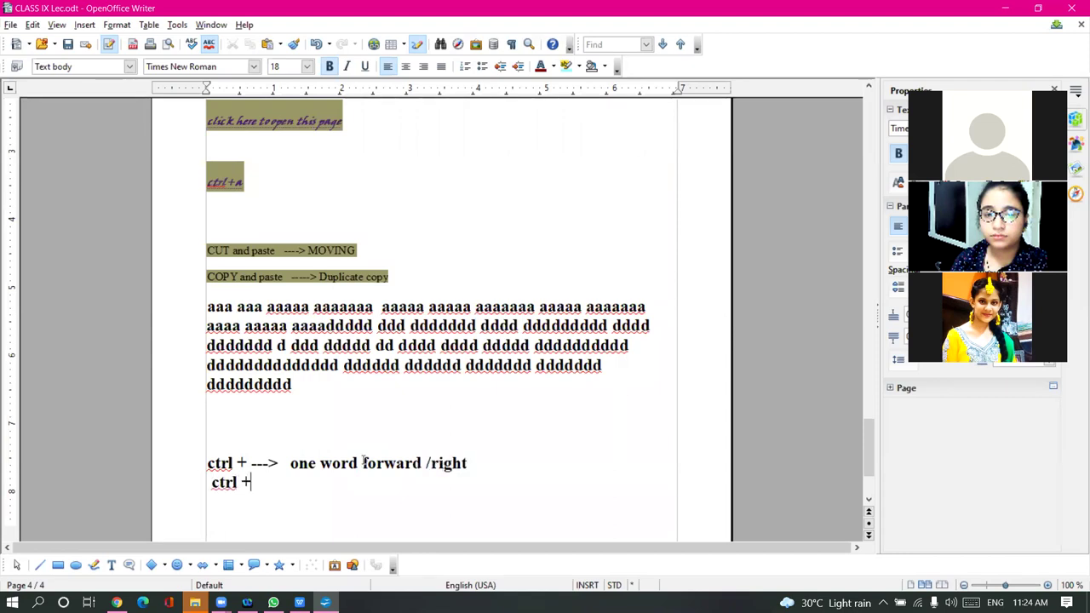
pyautogui.write('----')
pyautogui.press('Left')
pyautogui.press('Left')
pyautogui.press('Left')
pyautogui.press('Left')
pyautogui.write('<')
pyautogui.click(311, 489)
pyautogui.write('one word previous')
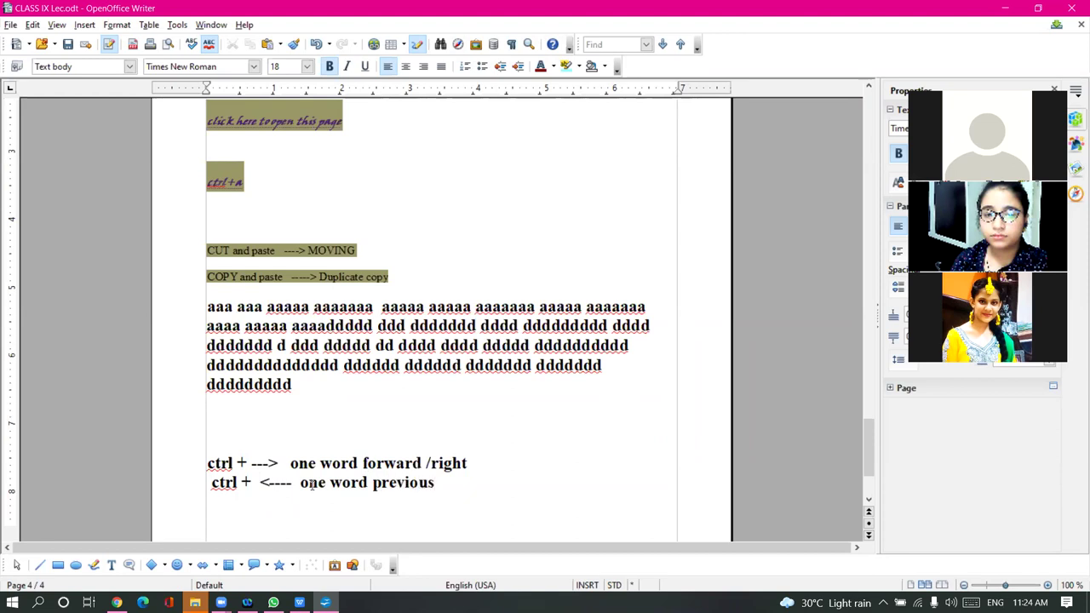
# Move the cursor one character at a time forward and backward through the filler paragraph, starting at its second word
pyautogui.click(237, 308)
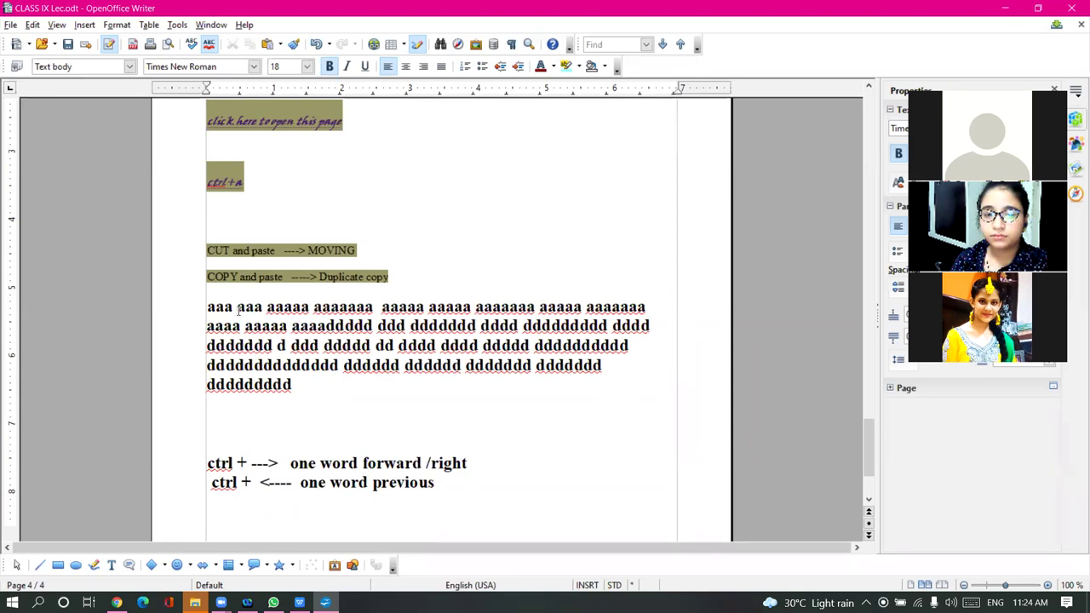
pyautogui.press('Right')
pyautogui.press('Right')
pyautogui.press('Right')
pyautogui.press('Right')
pyautogui.press('Right')
pyautogui.press('Right')
pyautogui.press('Right')
pyautogui.press('Right')
pyautogui.press('Right')
pyautogui.press('Right')
pyautogui.press('Right')
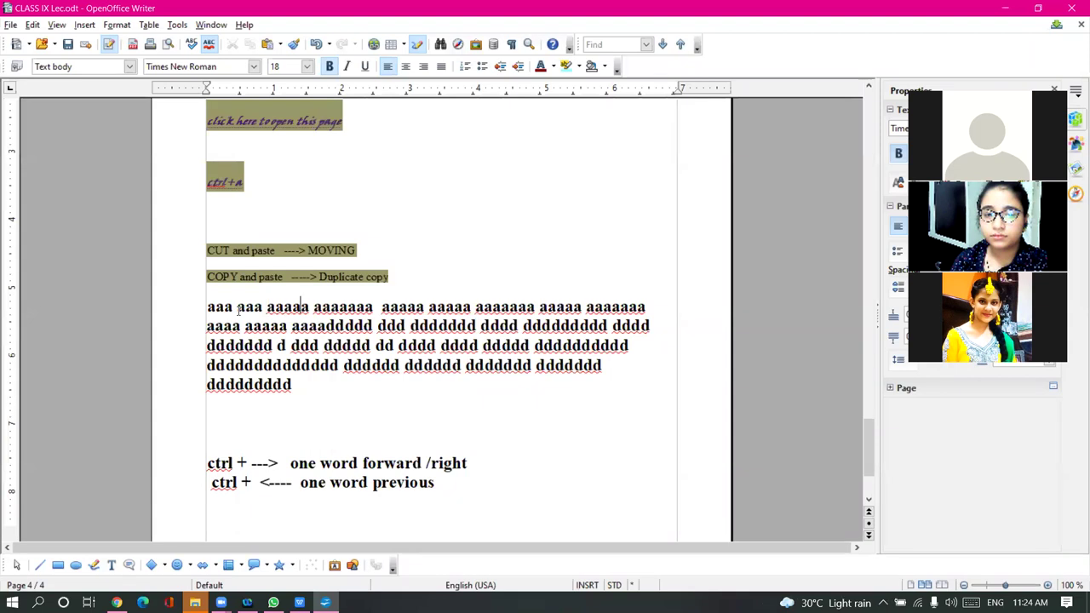
pyautogui.press('Right')
pyautogui.press('Right')
pyautogui.press('Right')
pyautogui.press('Right')
pyautogui.press('Right')
pyautogui.press('Right')
pyautogui.press('Right')
pyautogui.press('Right')
pyautogui.press('Right')
pyautogui.press('Right')
pyautogui.press('Right')
pyautogui.press('Right')
pyautogui.press('Right')
pyautogui.press('Left')
pyautogui.press('Left')
pyautogui.press('Left')
pyautogui.press('Left')
pyautogui.press('Left')
pyautogui.press('Left')
pyautogui.press('Left')
pyautogui.press('Left')
pyautogui.press('Left')
pyautogui.press('Left')
pyautogui.press('Left')
pyautogui.press('Left')
pyautogui.press('Right')
pyautogui.press('Right')
pyautogui.press('Right')
pyautogui.press('Right')
pyautogui.press('Right')
pyautogui.press('Right')
pyautogui.press('Right')
pyautogui.press('Right')
pyautogui.press('Right')
# Move the cursor back two words and forward through the filler paragraph one word at a time
pyautogui.hotkey('ctrl', 'Left')
pyautogui.hotkey('ctrl', 'Left')
pyautogui.hotkey('ctrl', 'Right')
pyautogui.hotkey('ctrl', 'Right')
pyautogui.hotkey('ctrl', 'Right')
pyautogui.hotkey('ctrl', 'Right')
pyautogui.hotkey('ctrl', 'Right')
pyautogui.hotkey('ctrl', 'Right')
pyautogui.hotkey('ctrl', 'Right')
pyautogui.hotkey('ctrl', 'Right')
pyautogui.hotkey('ctrl', 'Right')
pyautogui.hotkey('ctrl', 'Right')
pyautogui.hotkey('ctrl', 'Right')
pyautogui.hotkey('ctrl', 'Right')
# Compare moving back one character at a time with moving forward one word at a time in the filler paragraph
pyautogui.press('Left')
pyautogui.press('Left')
pyautogui.press('Left')
pyautogui.press('Left')
pyautogui.press('Left')
pyautogui.press('Left')
pyautogui.press('Left')
pyautogui.press('Left')
pyautogui.press('Left')
pyautogui.press('Left')
pyautogui.press('Left')
pyautogui.press('Left')
pyautogui.press('Left')
pyautogui.press('Left')
pyautogui.press('Left')
pyautogui.press('Left')
pyautogui.press('Left')
pyautogui.press('Left')
pyautogui.hotkey('ctrl', 'Right')
pyautogui.hotkey('ctrl', 'Right')
pyautogui.hotkey('ctrl', 'Right')
pyautogui.hotkey('ctrl', 'Right')
pyautogui.hotkey('ctrl', 'Right')
pyautogui.hotkey('ctrl', 'Right')
pyautogui.hotkey('ctrl', 'Right')
pyautogui.hotkey('ctrl', 'Right')
pyautogui.hotkey('ctrl', 'Right')
# Jump to the start of the document, and add the line "ctrl + home" below the "one word previous" note
pyautogui.hotkey('ctrl', 'Home')
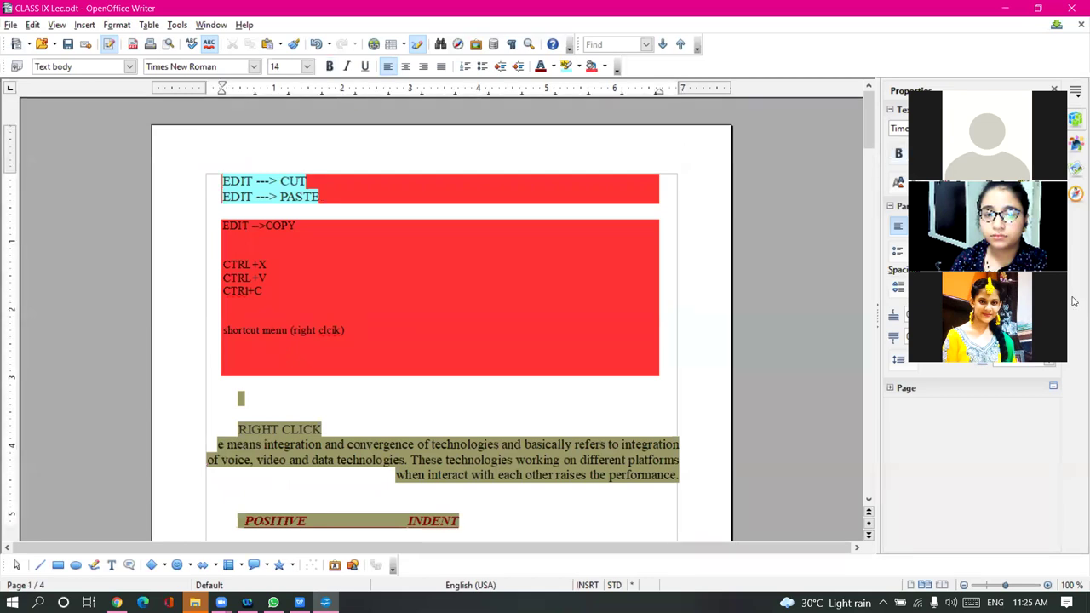
pyautogui.moveTo(869, 119); pyautogui.dragTo(830, 493)
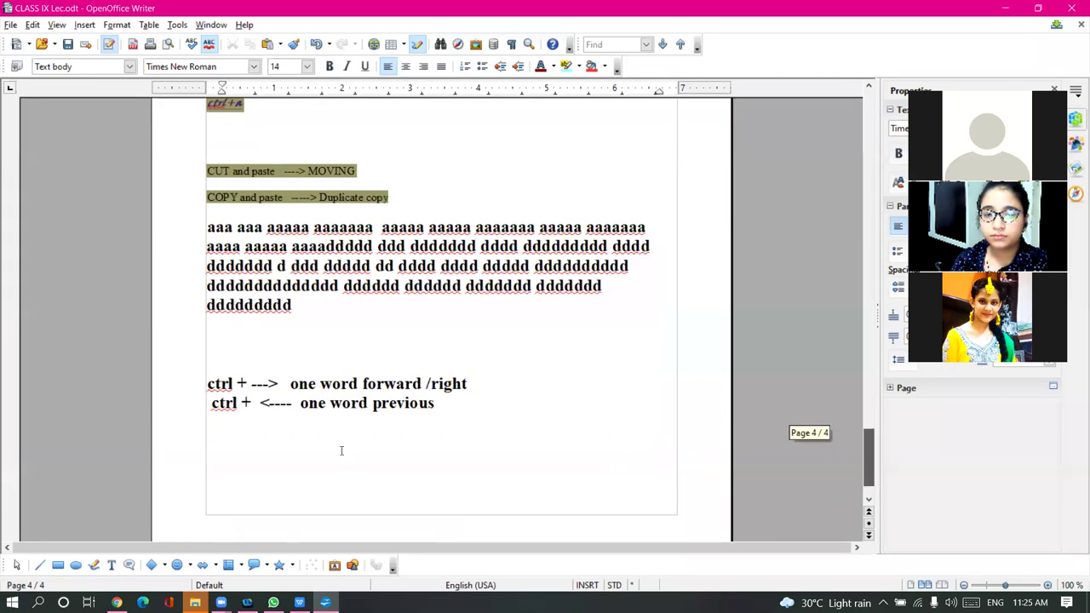
pyautogui.click(485, 458)
pyautogui.press('Return')
pyautogui.write('ctrl + home')
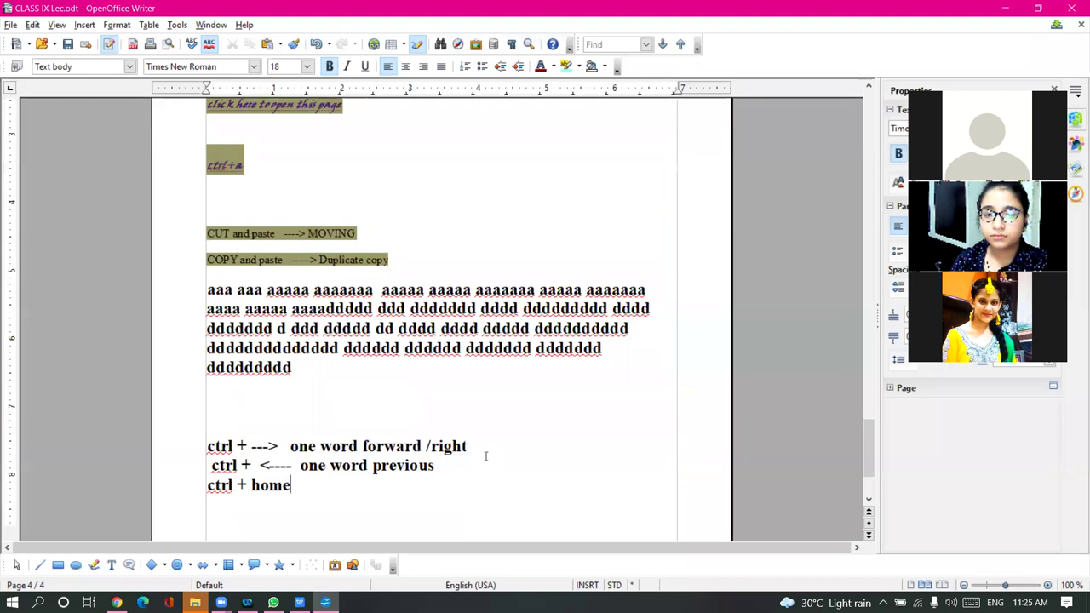
# Demonstrate jumping to the document's start once more, and complete the "ctrl + home" note with "beginning of document"
pyautogui.hotkey('ctrl', 'Home')
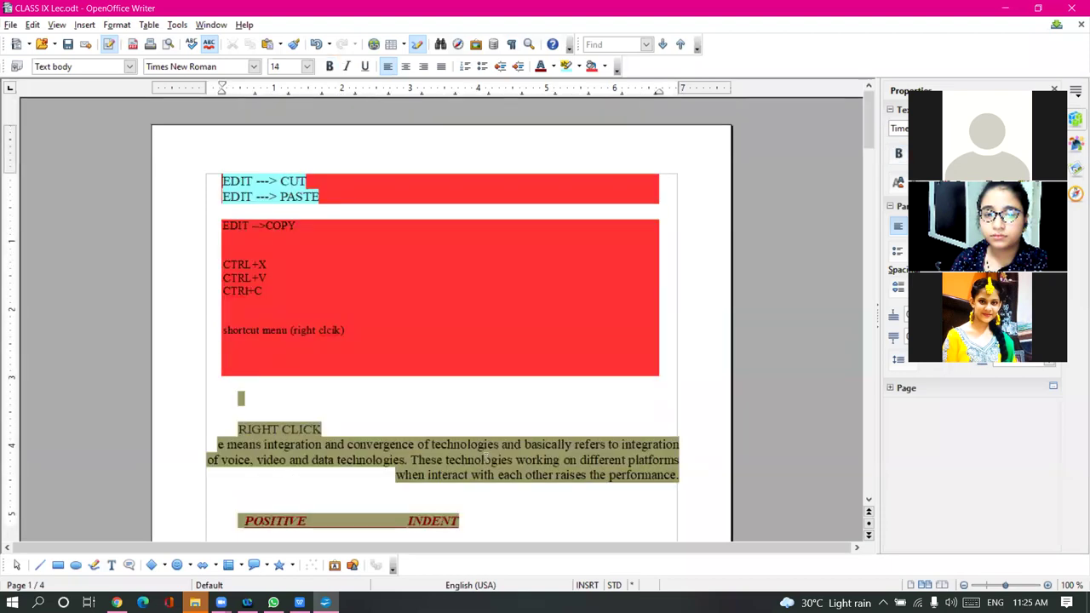
pyautogui.scroll(-20, 452, 294)
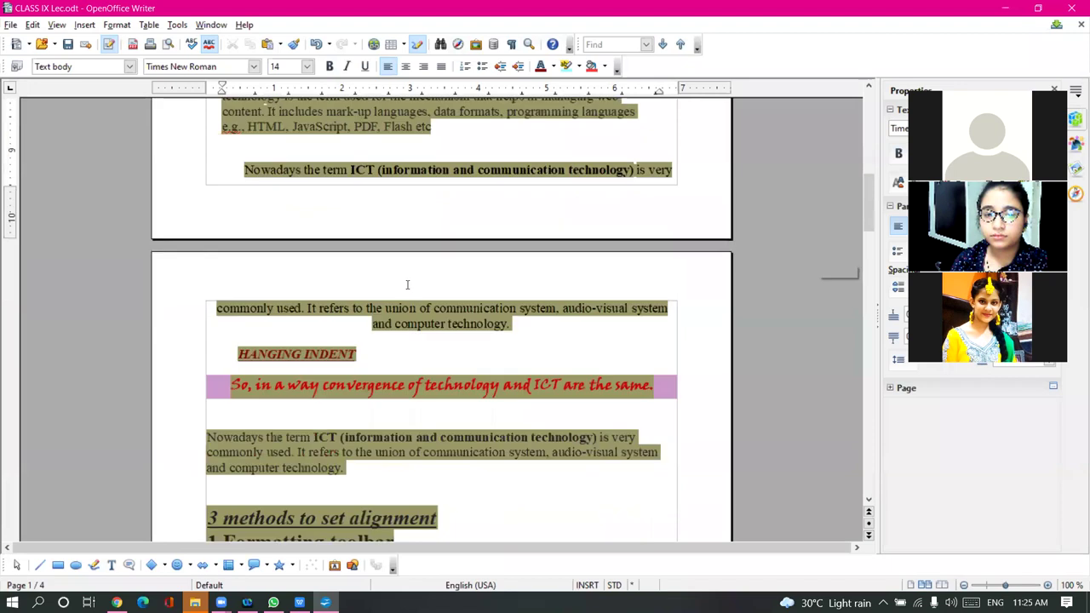
pyautogui.scroll(-15, 390, 376)
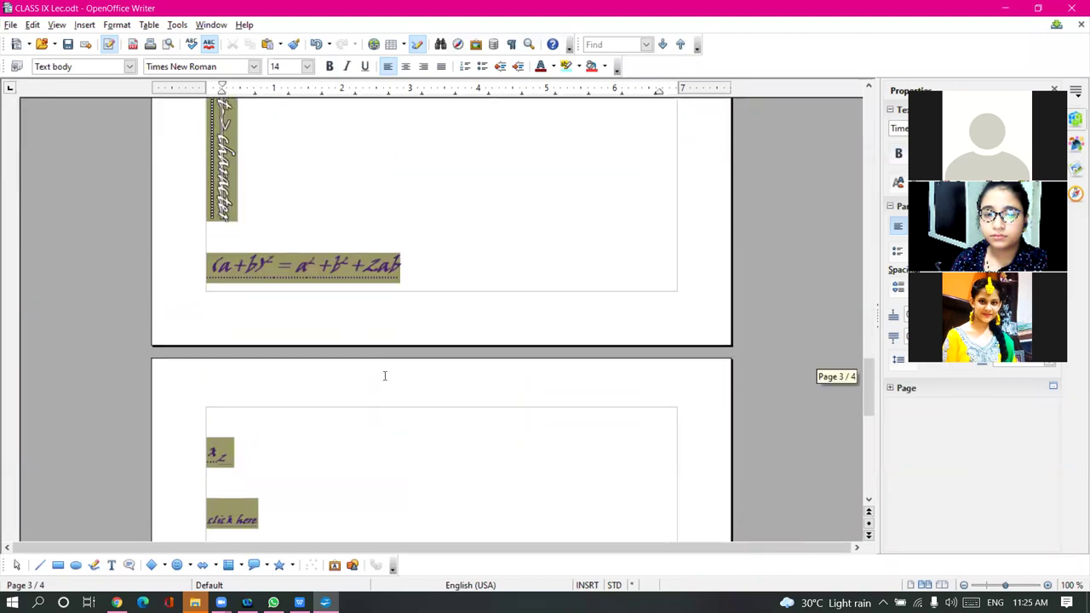
pyautogui.scroll(-3, 352, 372)
pyautogui.click(316, 371)
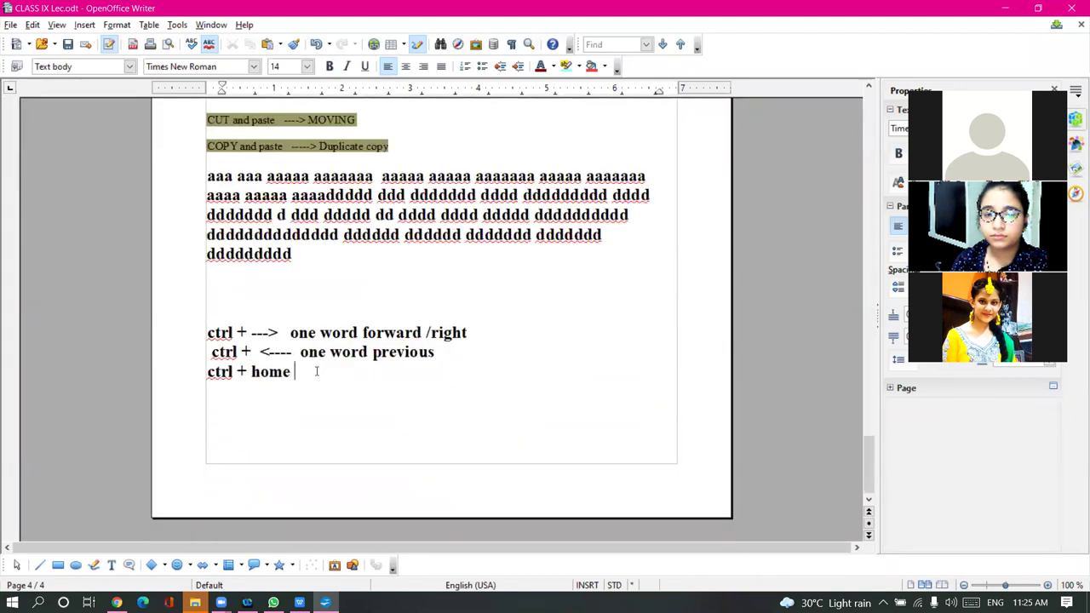
pyautogui.write('beginning ')
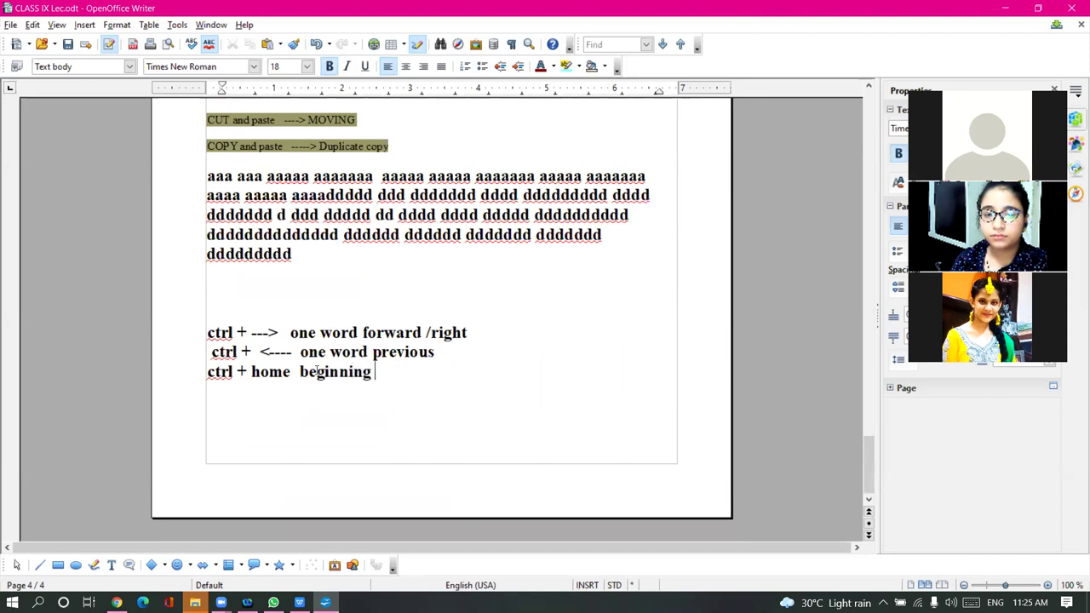
pyautogui.write('of document')
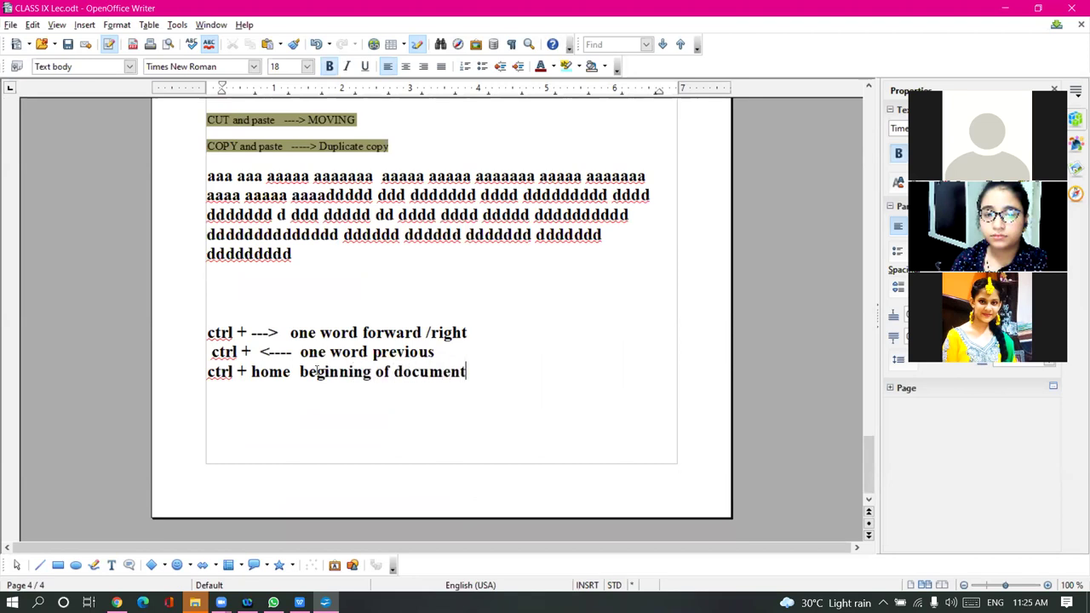
# Add the note "ctrl +end end of document" after a blank line below the "ctrl + home" note
pyautogui.press('Return')
pyautogui.press('Return')
pyautogui.write('ctrl ')
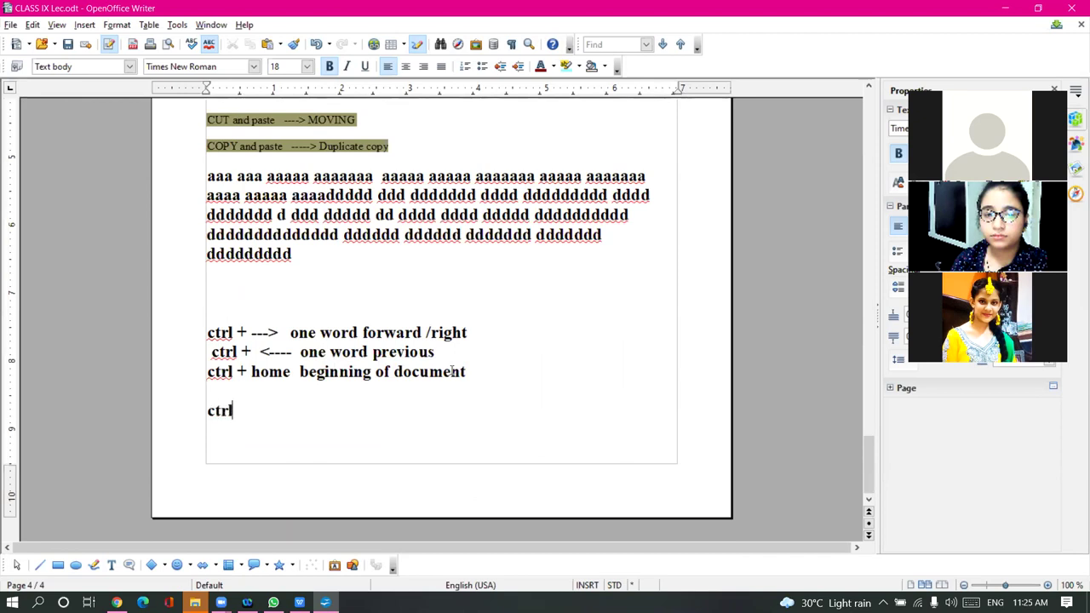
pyautogui.write('+end end o')
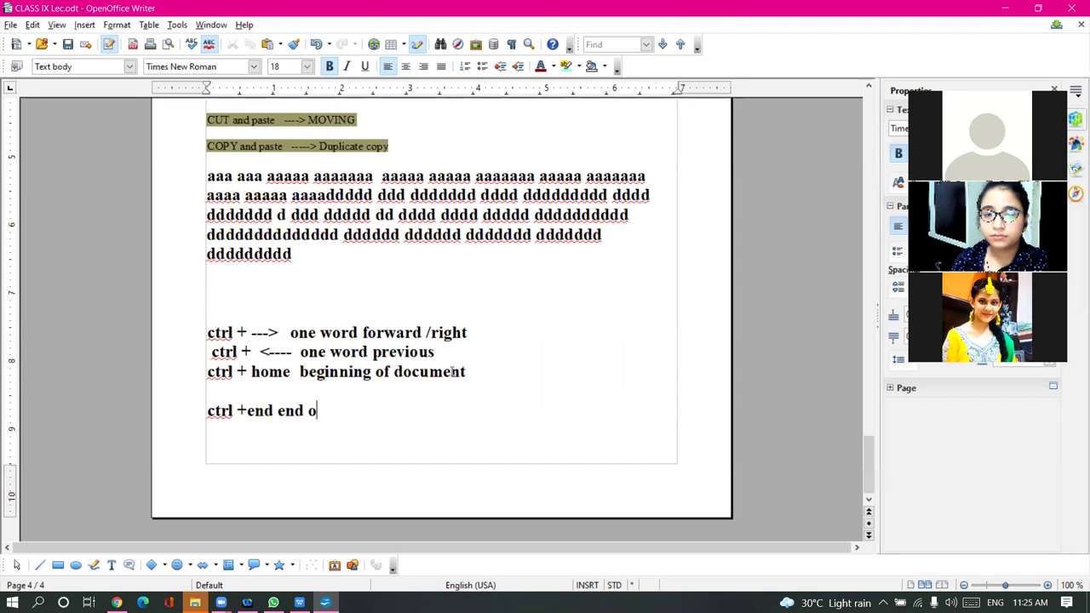
pyautogui.press('BackSpace')
pyautogui.write('of document')
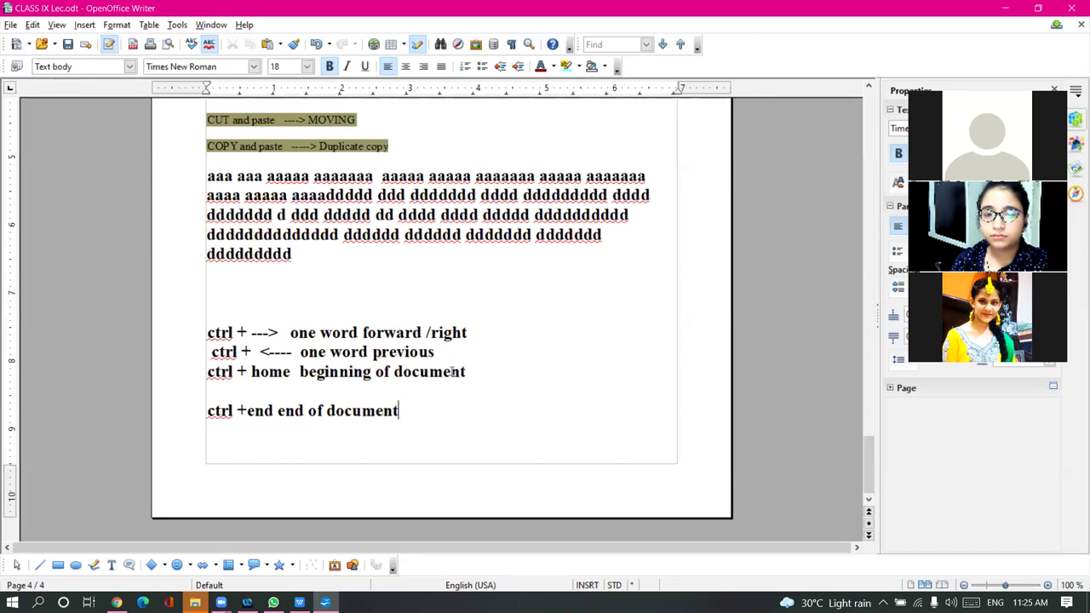
# Place the cursor in numbered item 3 about paragraph alignment on page 2 and jump to the end of the document
pyautogui.scroll(20, 452, 371)
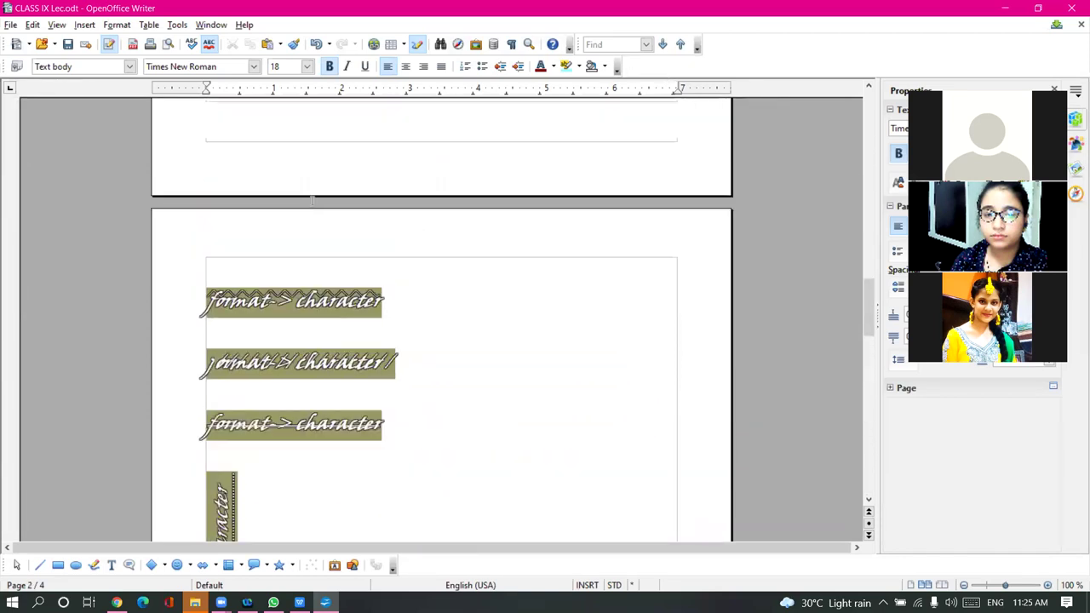
pyautogui.click(317, 189)
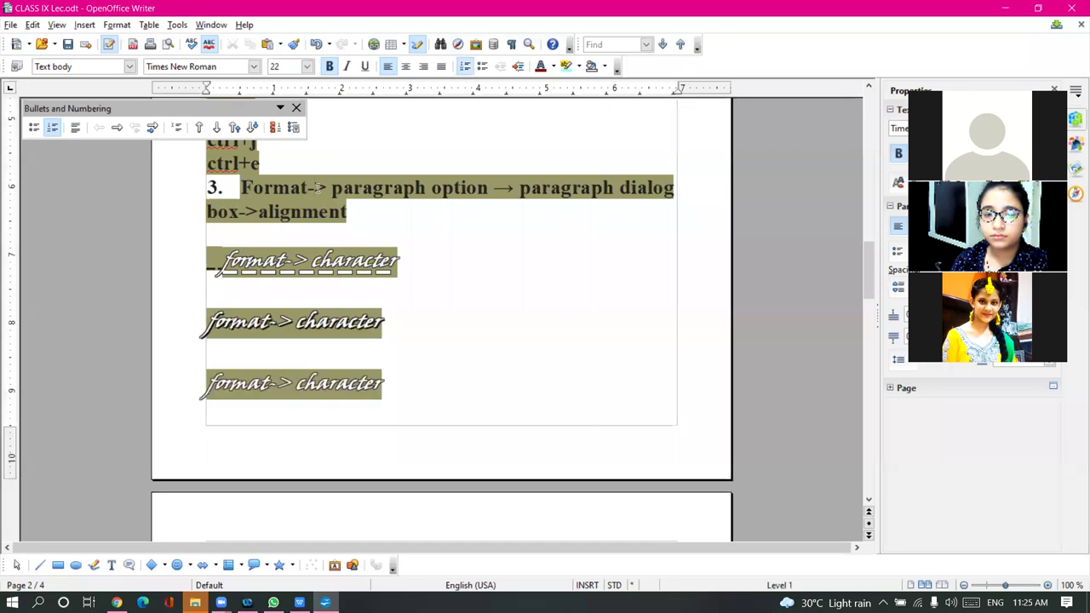
pyautogui.hotkey('ctrl', 'End')
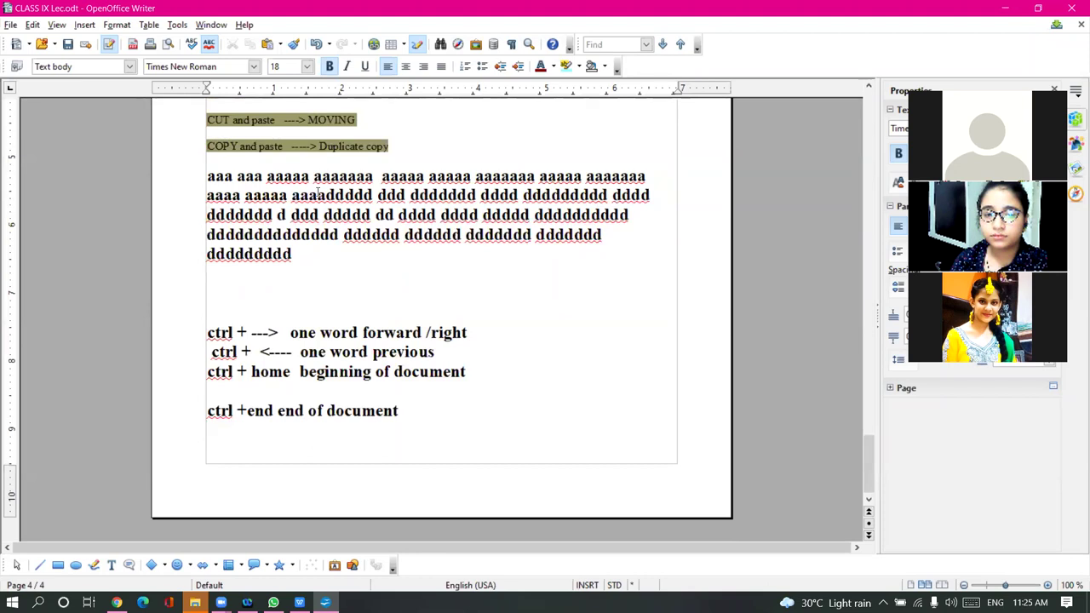
# Place the cursor in the first "format-> character" line on page 2 and jump to the start of the document
pyautogui.scroll(10, 87, 142)
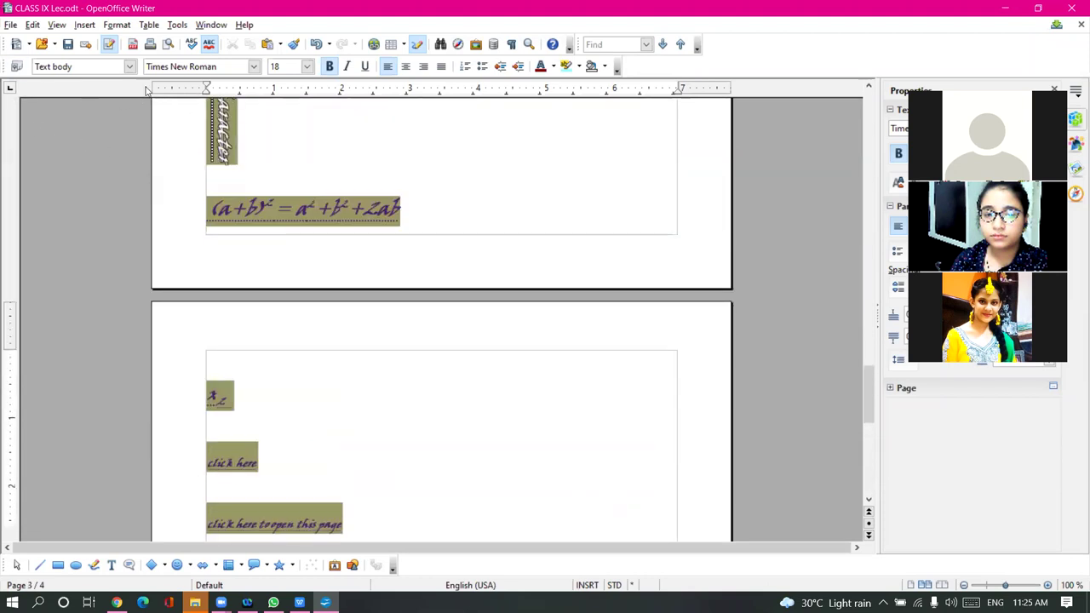
pyautogui.scroll(20, 287, 275)
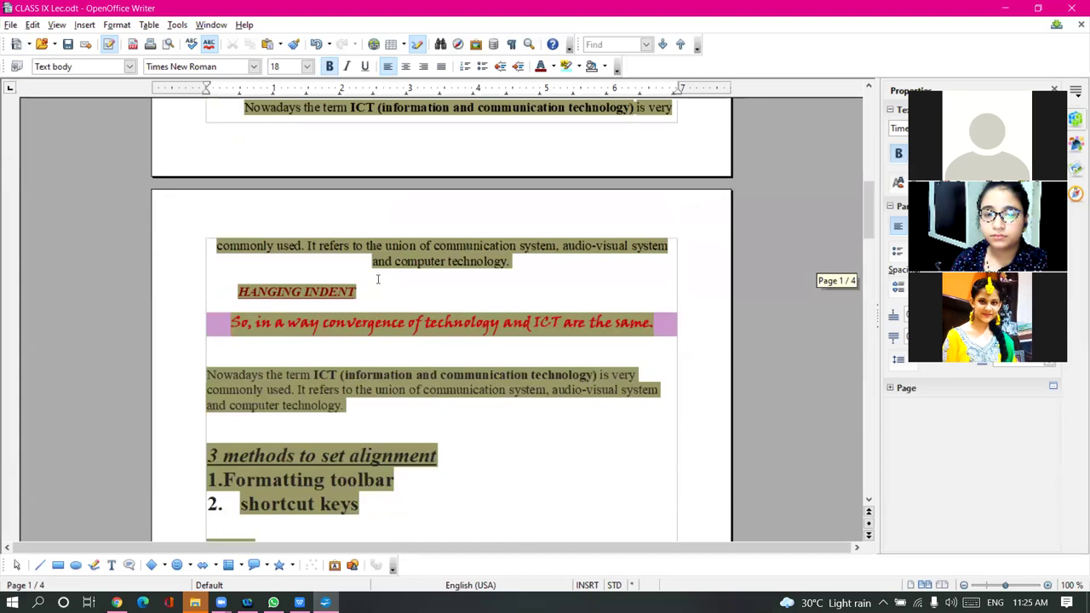
pyautogui.scroll(-12, 377, 280)
pyautogui.click(294, 230)
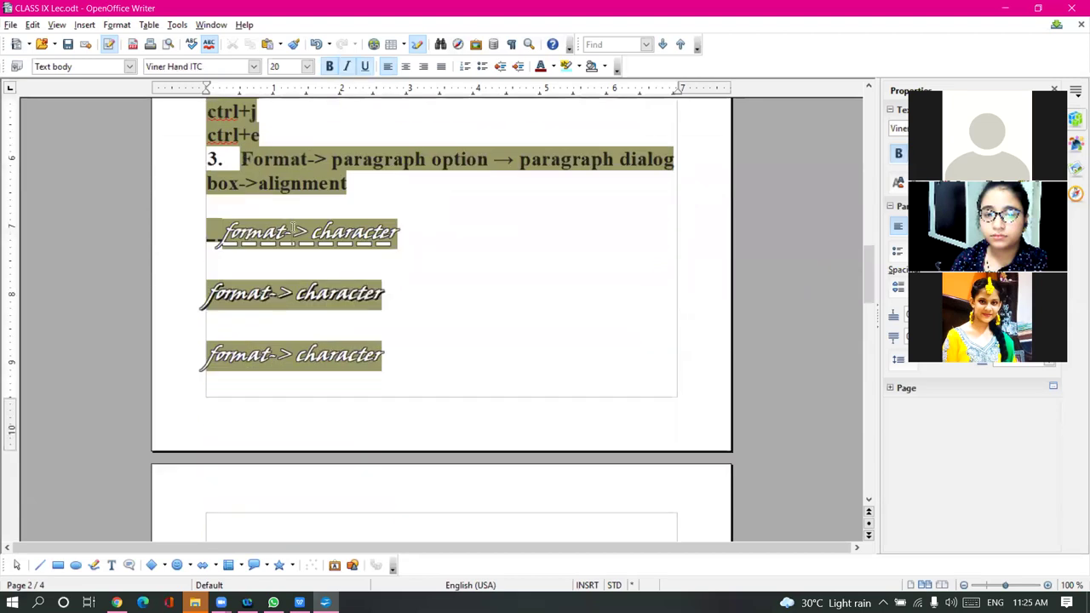
pyautogui.hotkey('ctrl', 'z')
pyautogui.hotkey('ctrl', 'z')
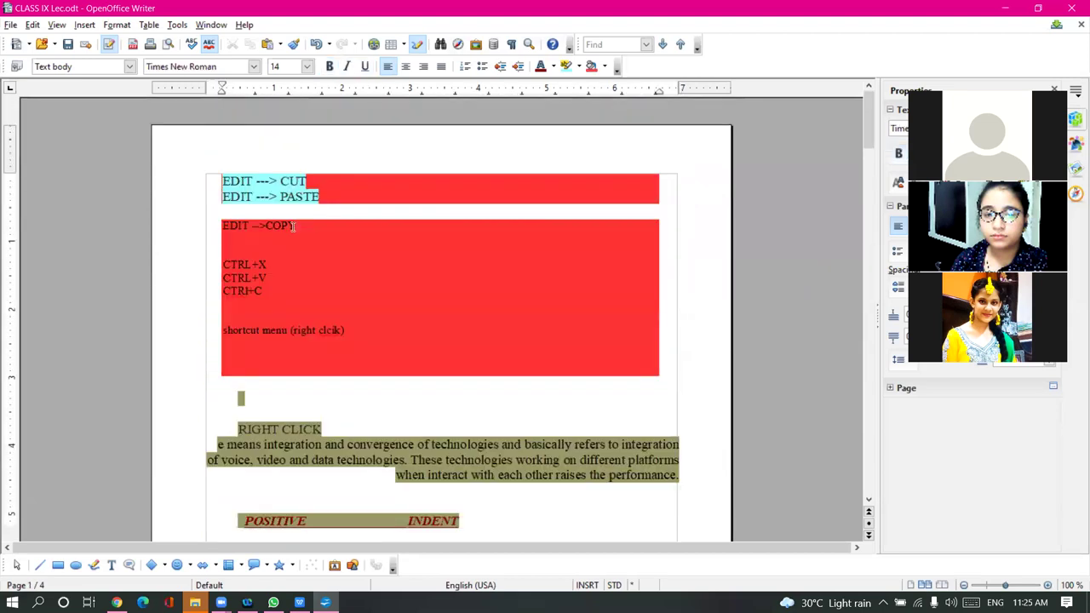
# Jump to the end of the document and add the line "cursor controls" below the "ctrl +end" note
pyautogui.hotkey('ctrl', 'End')
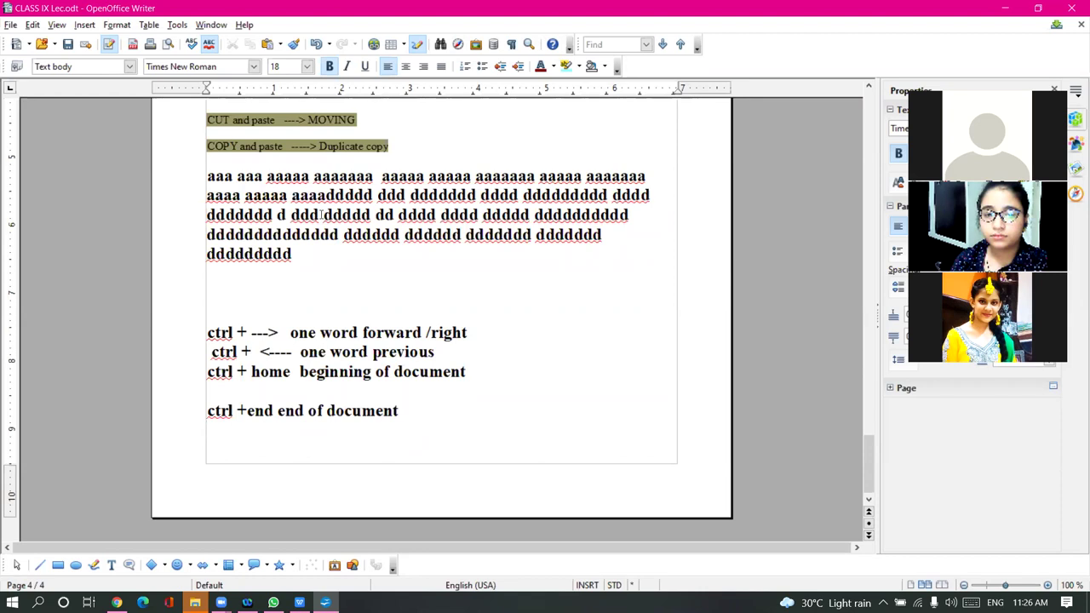
pyautogui.write('cursor controls')
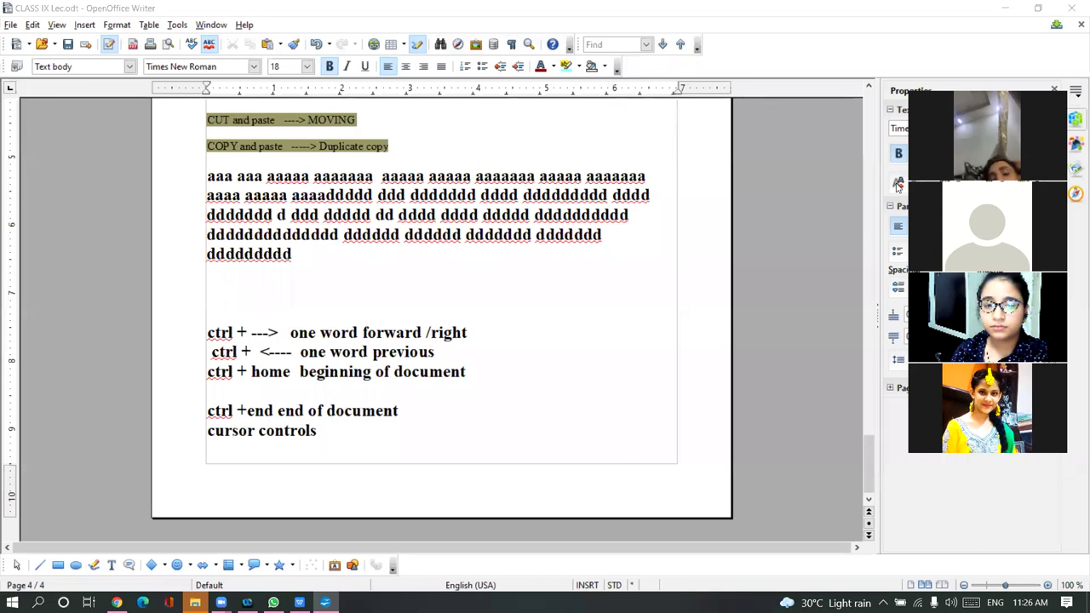
pyautogui.scroll(1, 481, 151)
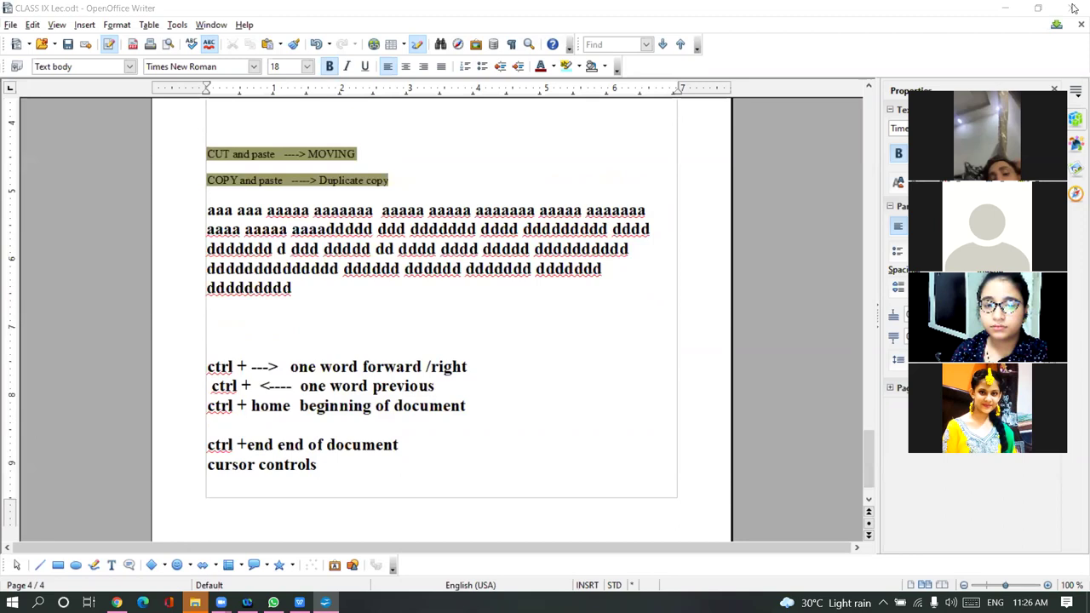
pyautogui.scroll(20, 481, 151)
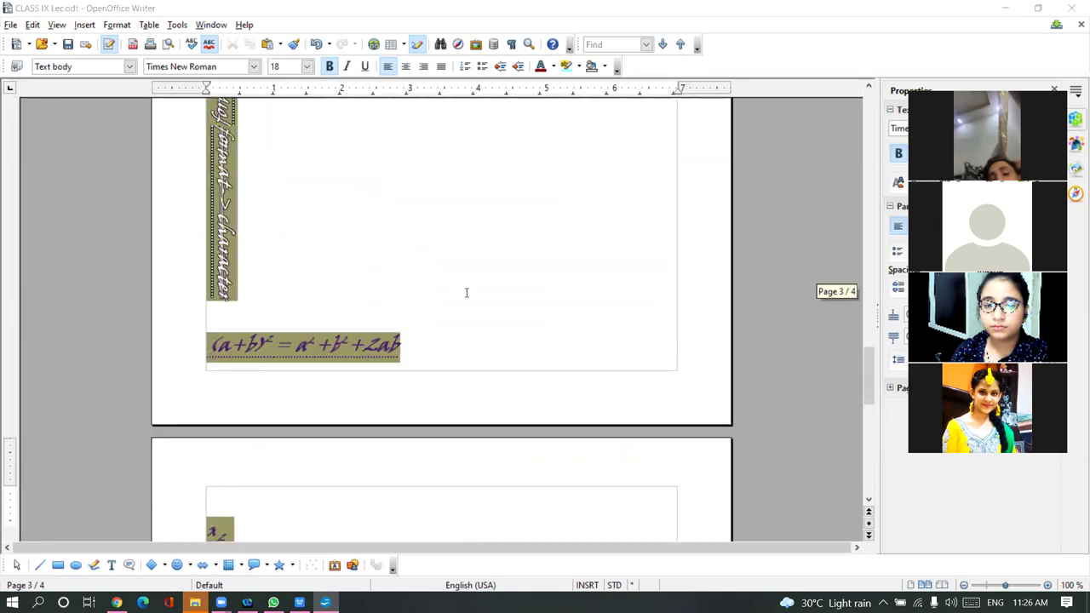
pyautogui.scroll(10, 442, 304)
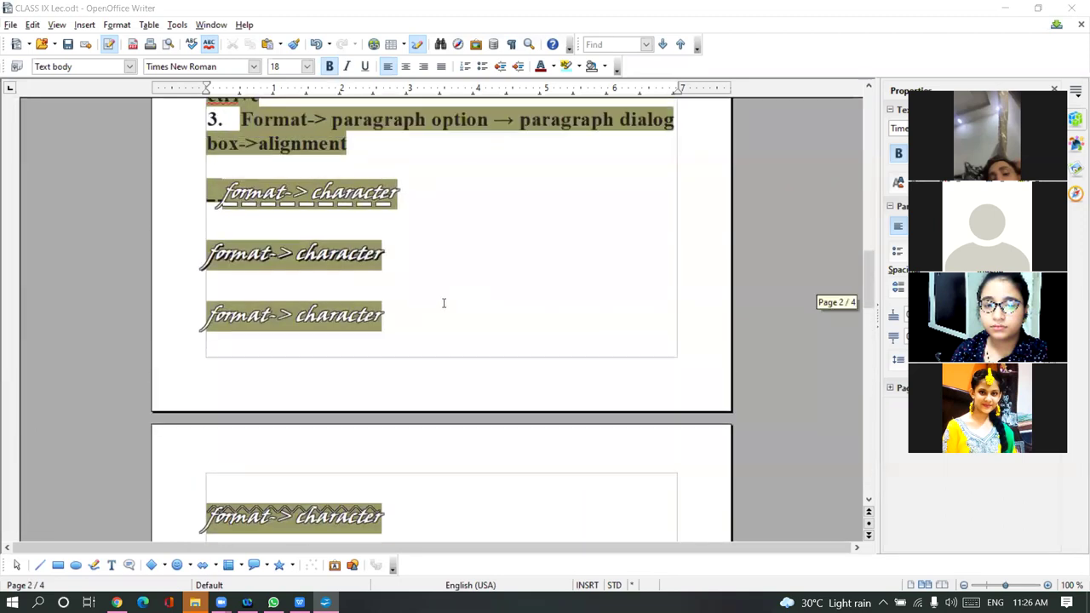